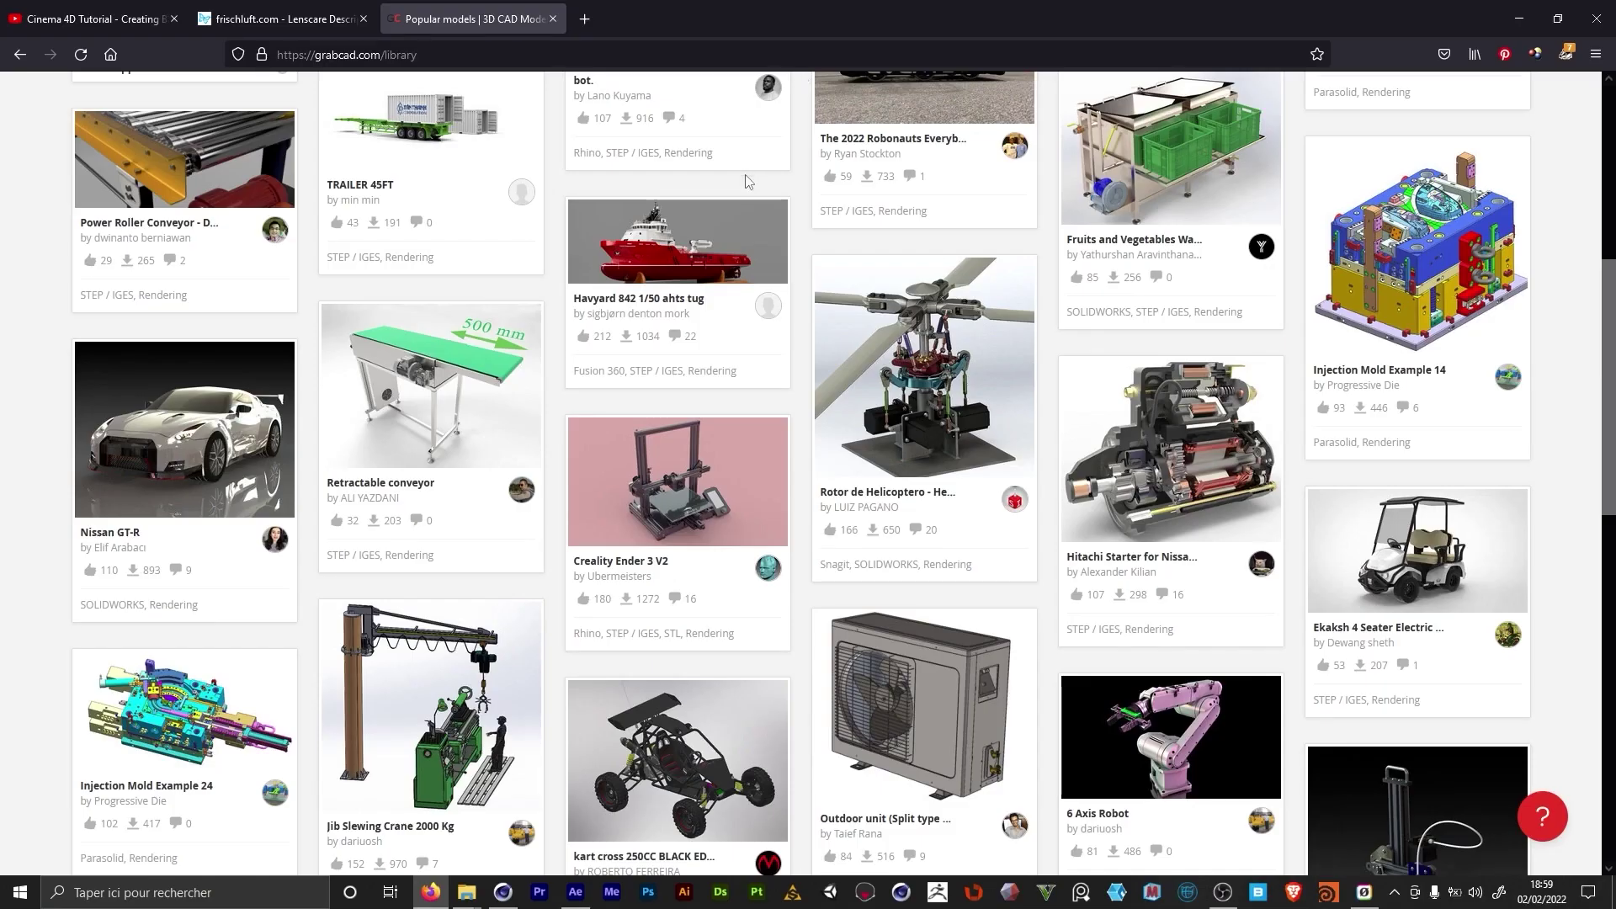
Step: Browse the popular CAD models in the GrabCAD library for mechanical references
scroll(890, 513, down, 8)
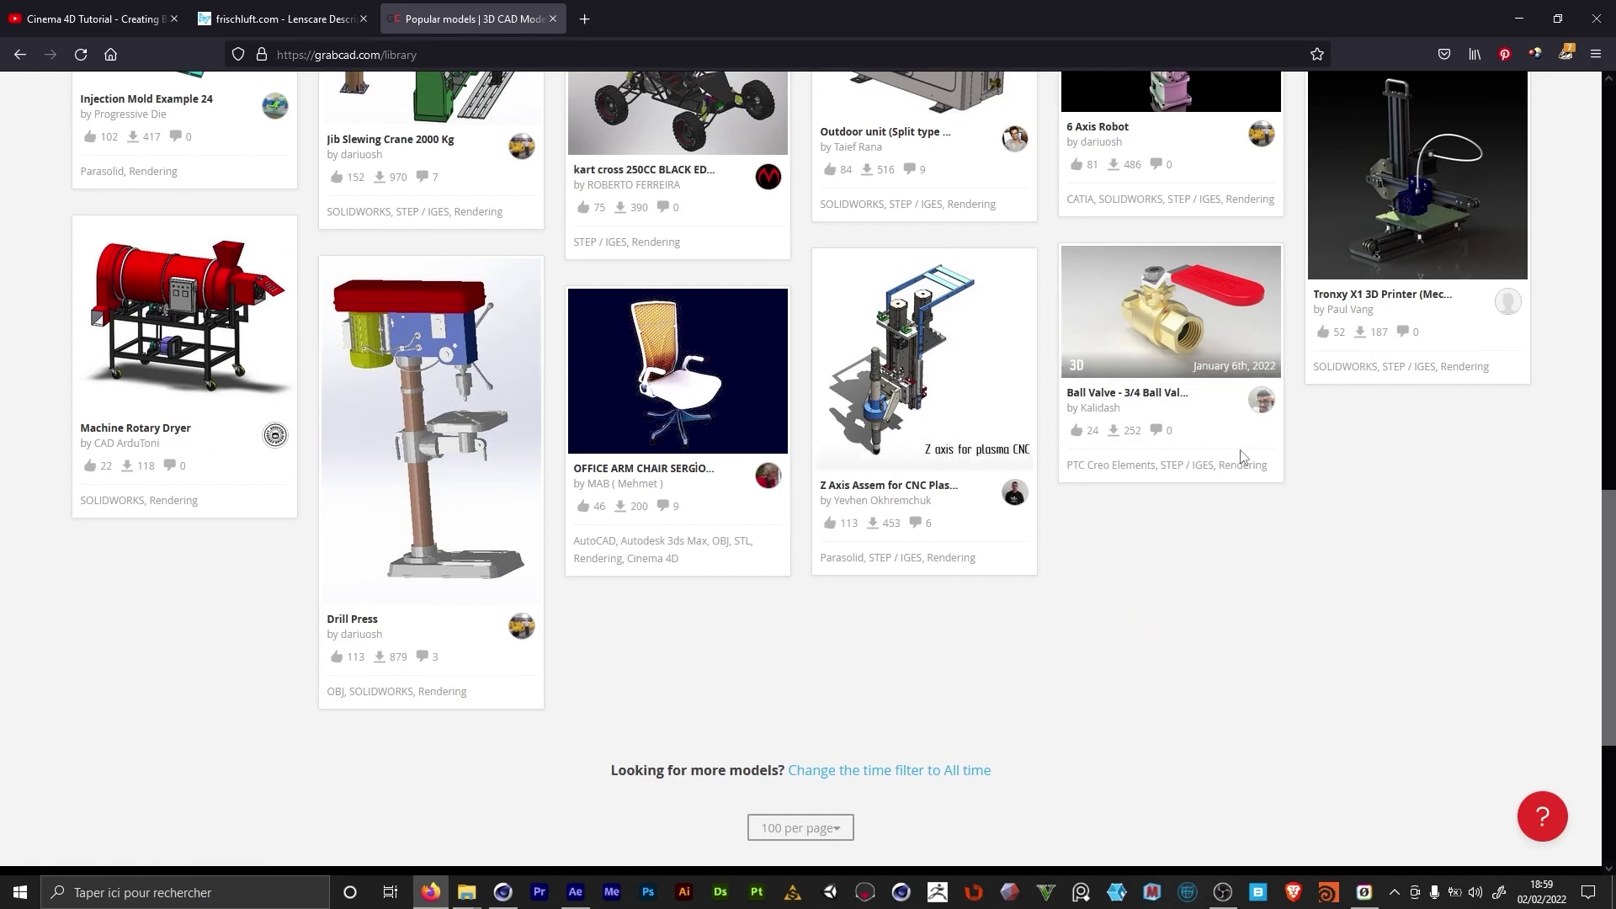
scroll(1252, 500, up, 7)
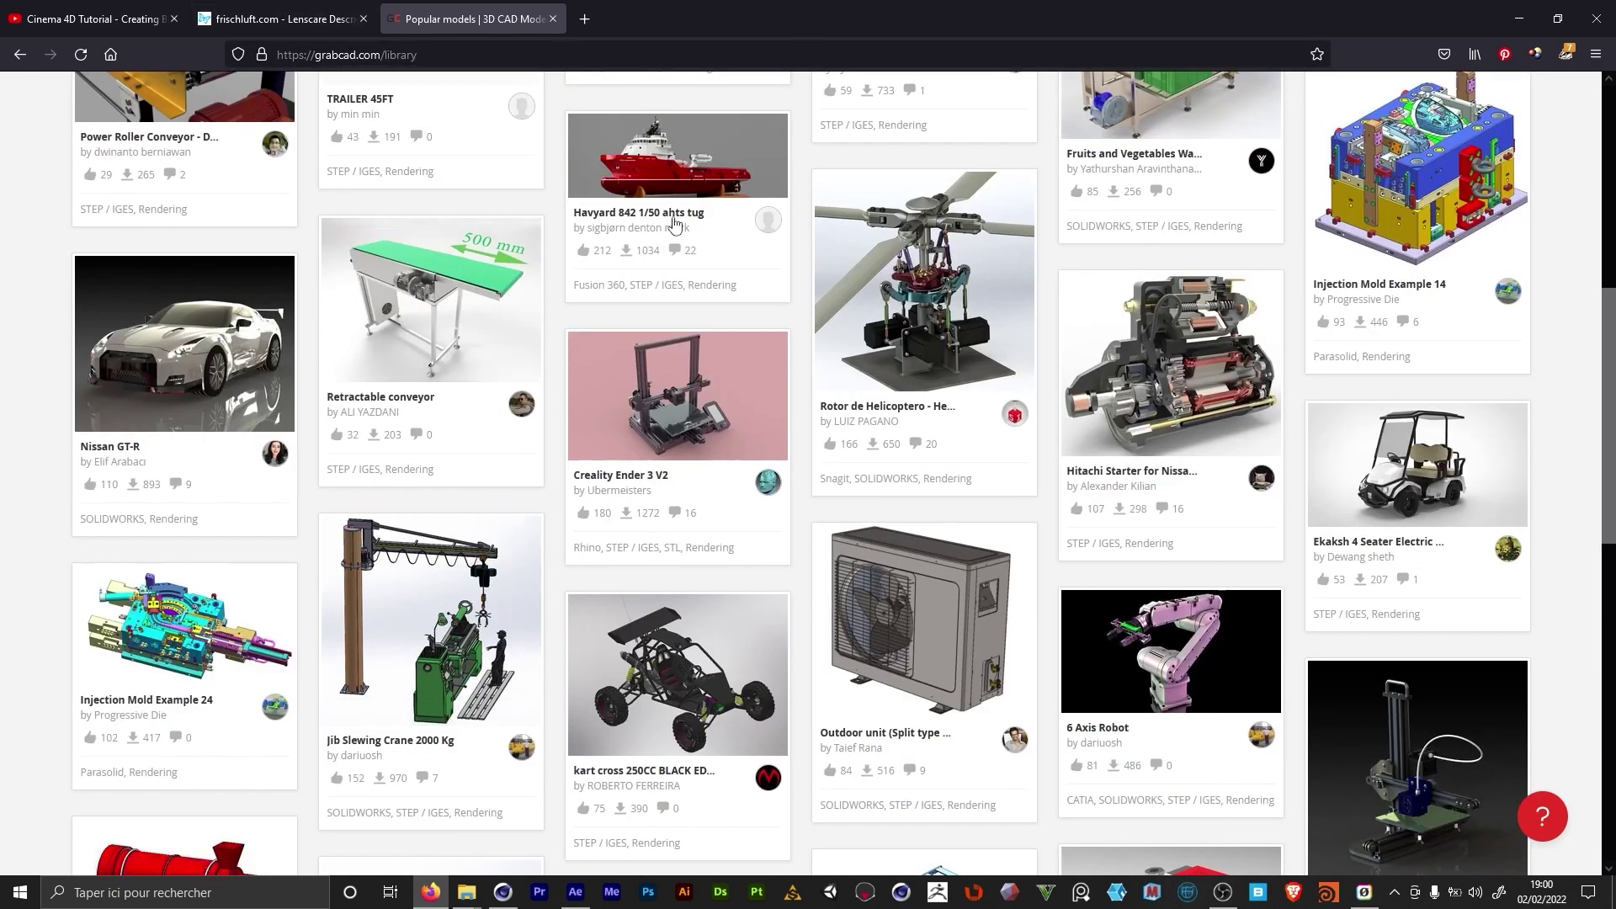
scroll(1034, 748, down, 4)
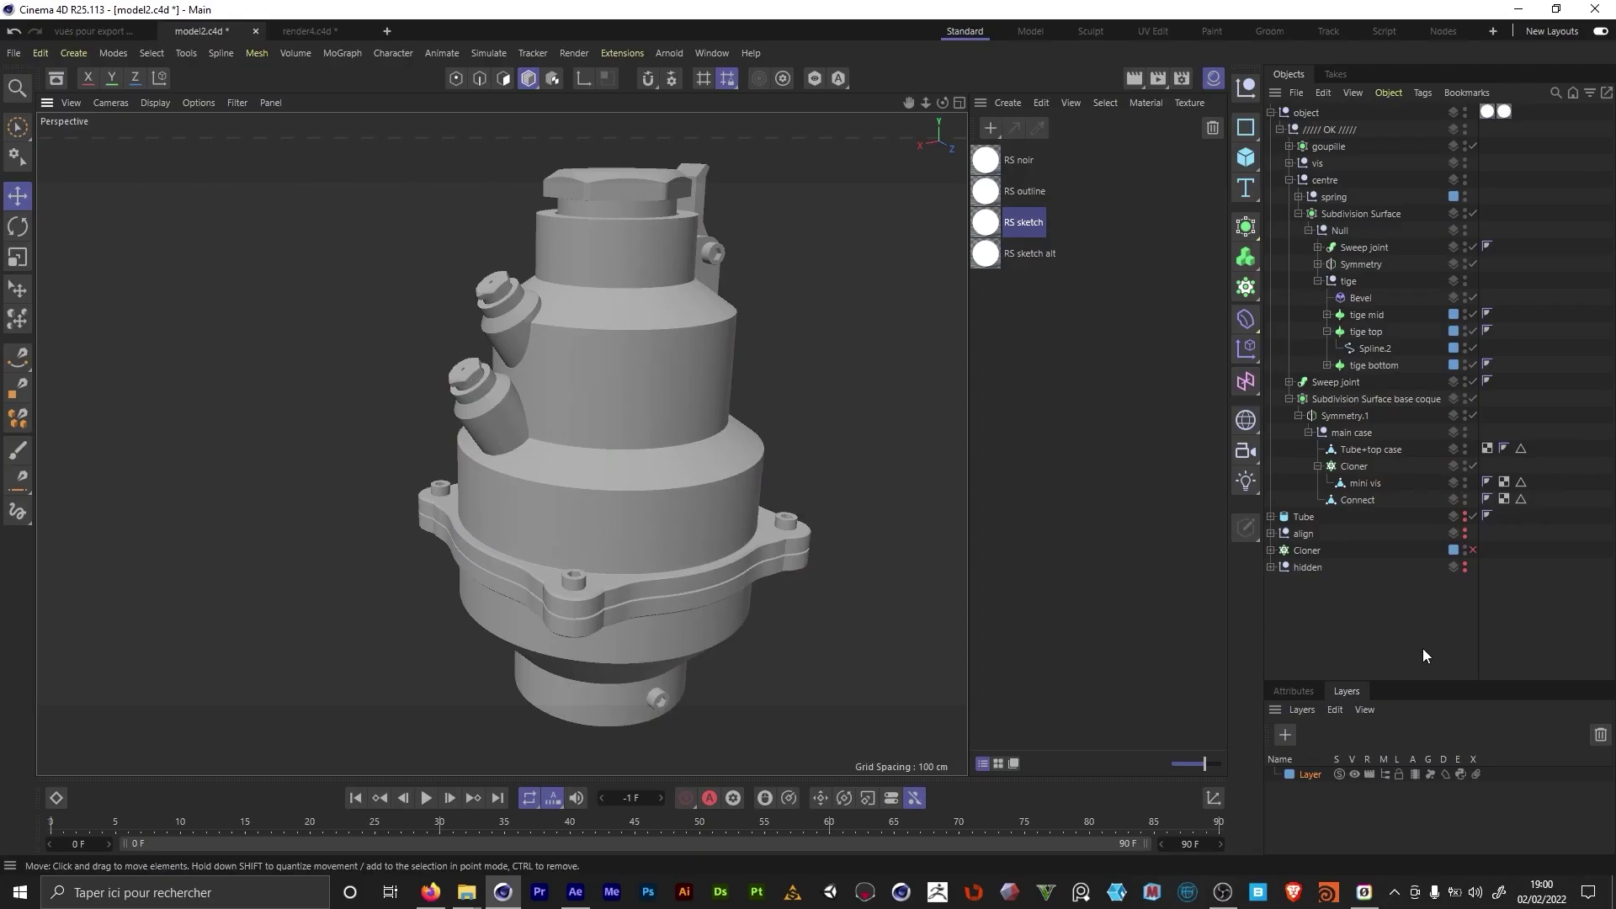
Step: Inspect the mechanical assembly's internal parts and shift the selected screw group along its Z axis
alt+drag(719, 507, 627, 478)
alt+right_drag(626, 478, 579, 421)
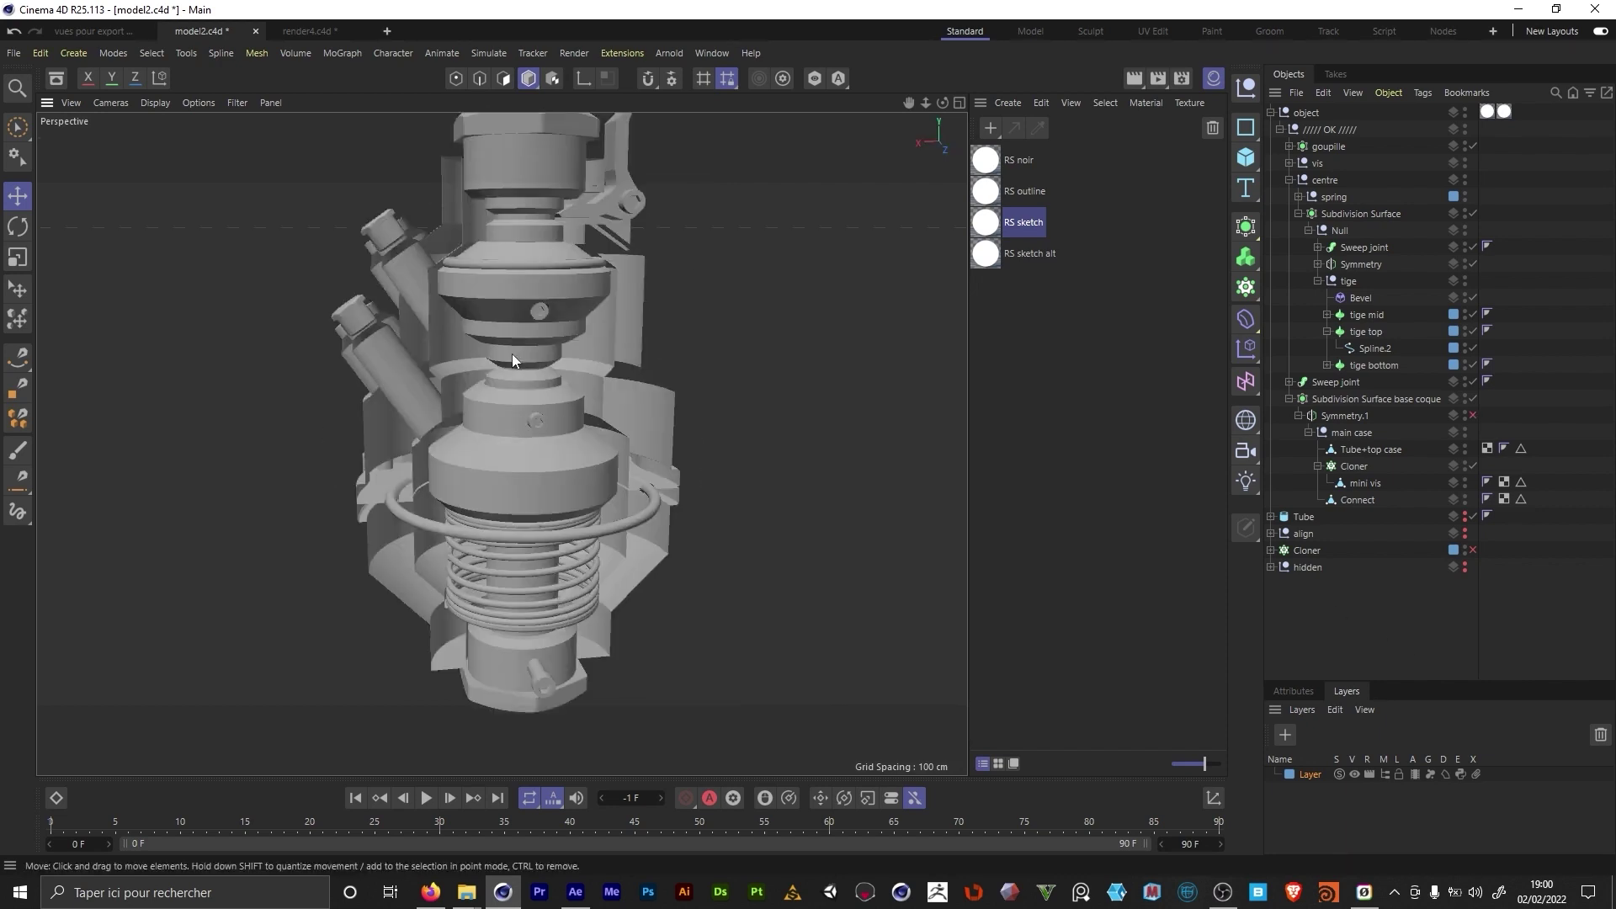
alt+drag(512, 354, 741, 424)
scroll(599, 404, up, 4)
click(570, 405)
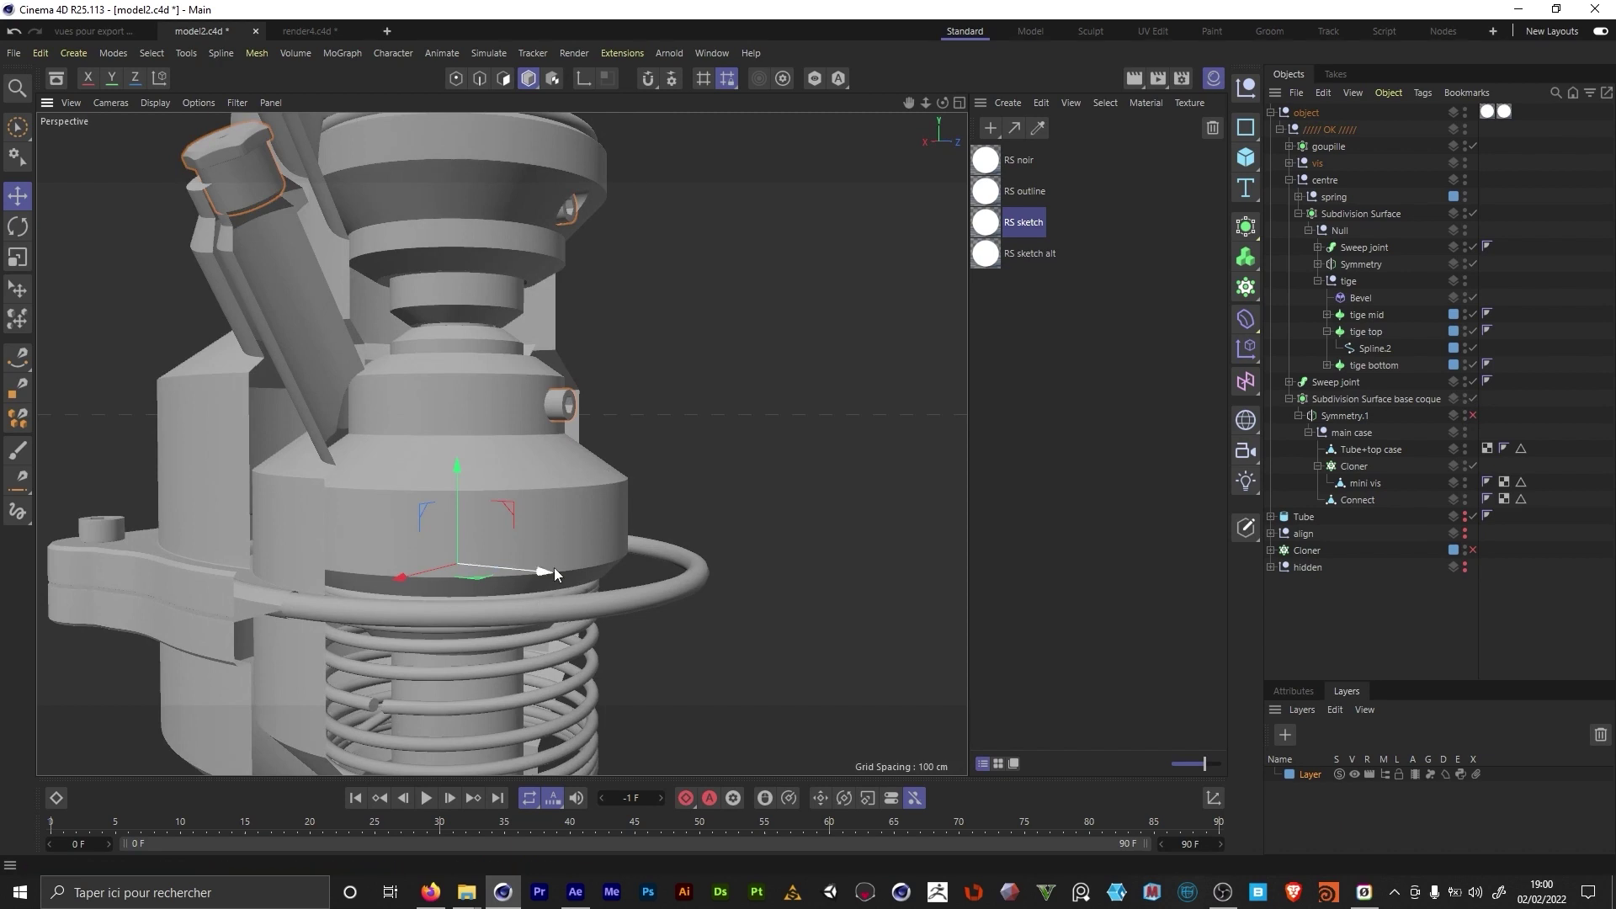
drag(539, 552, 695, 563)
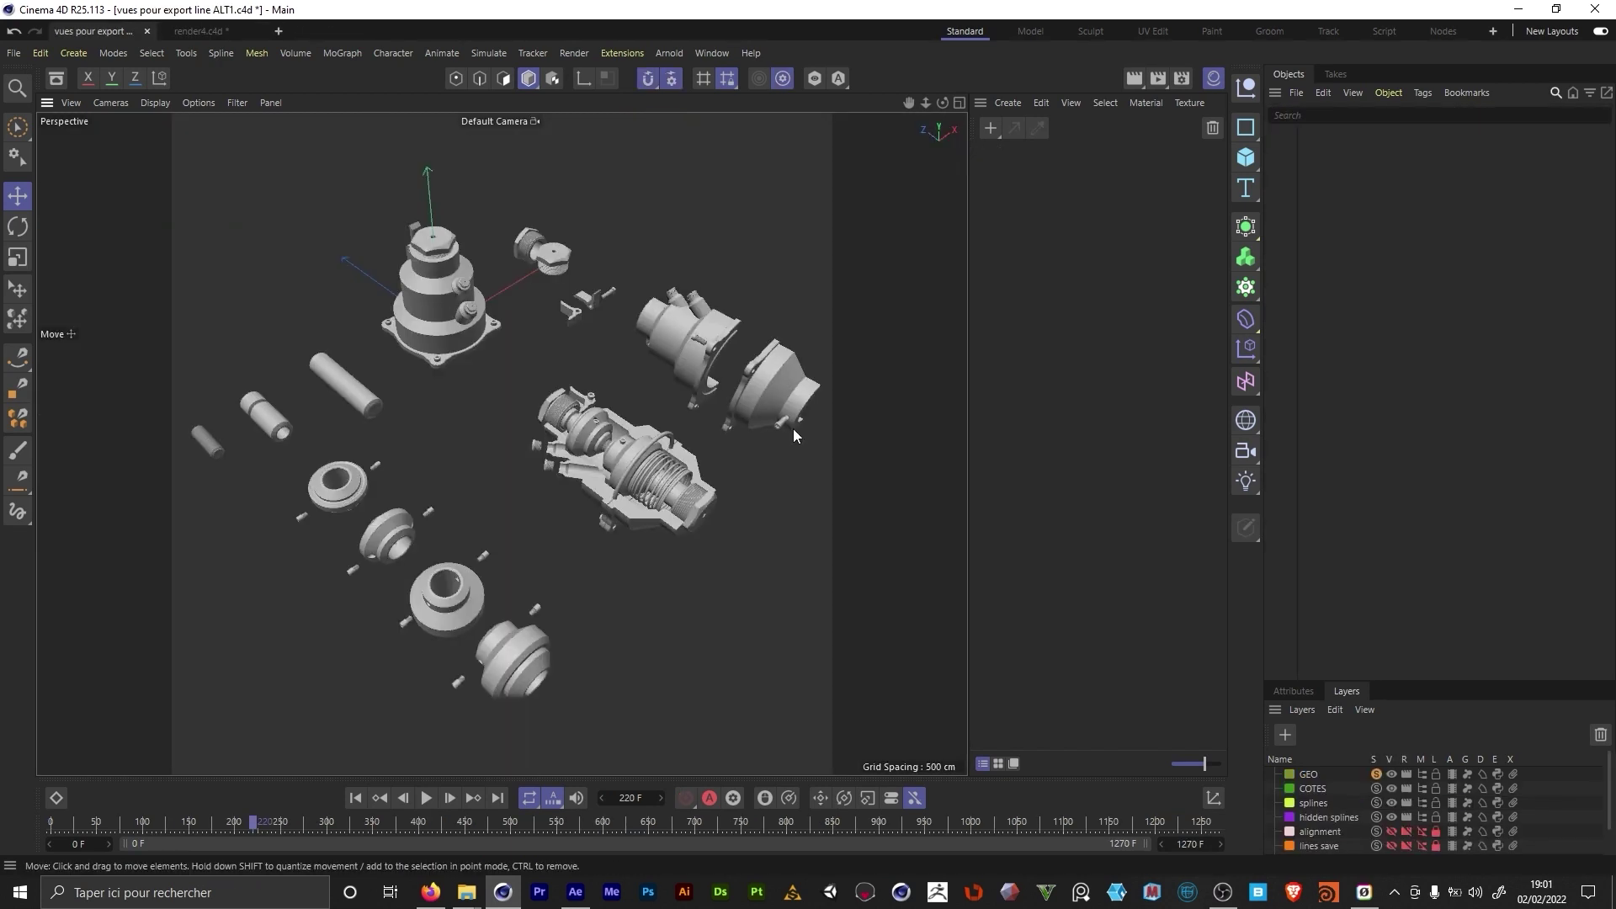
Step: Examine the flat layout of separate part views and the inside of the sectioned casing in the export project
alt+drag(642, 452, 484, 551)
alt+middle_drag(665, 362, 580, 468)
middle_click(581, 468)
middle_click(794, 324)
alt+right_drag(563, 426, 445, 428)
alt+right_drag(651, 412, 439, 386)
alt+right_drag(600, 443, 579, 446)
alt+middle_drag(594, 513, 578, 486)
key(F1)
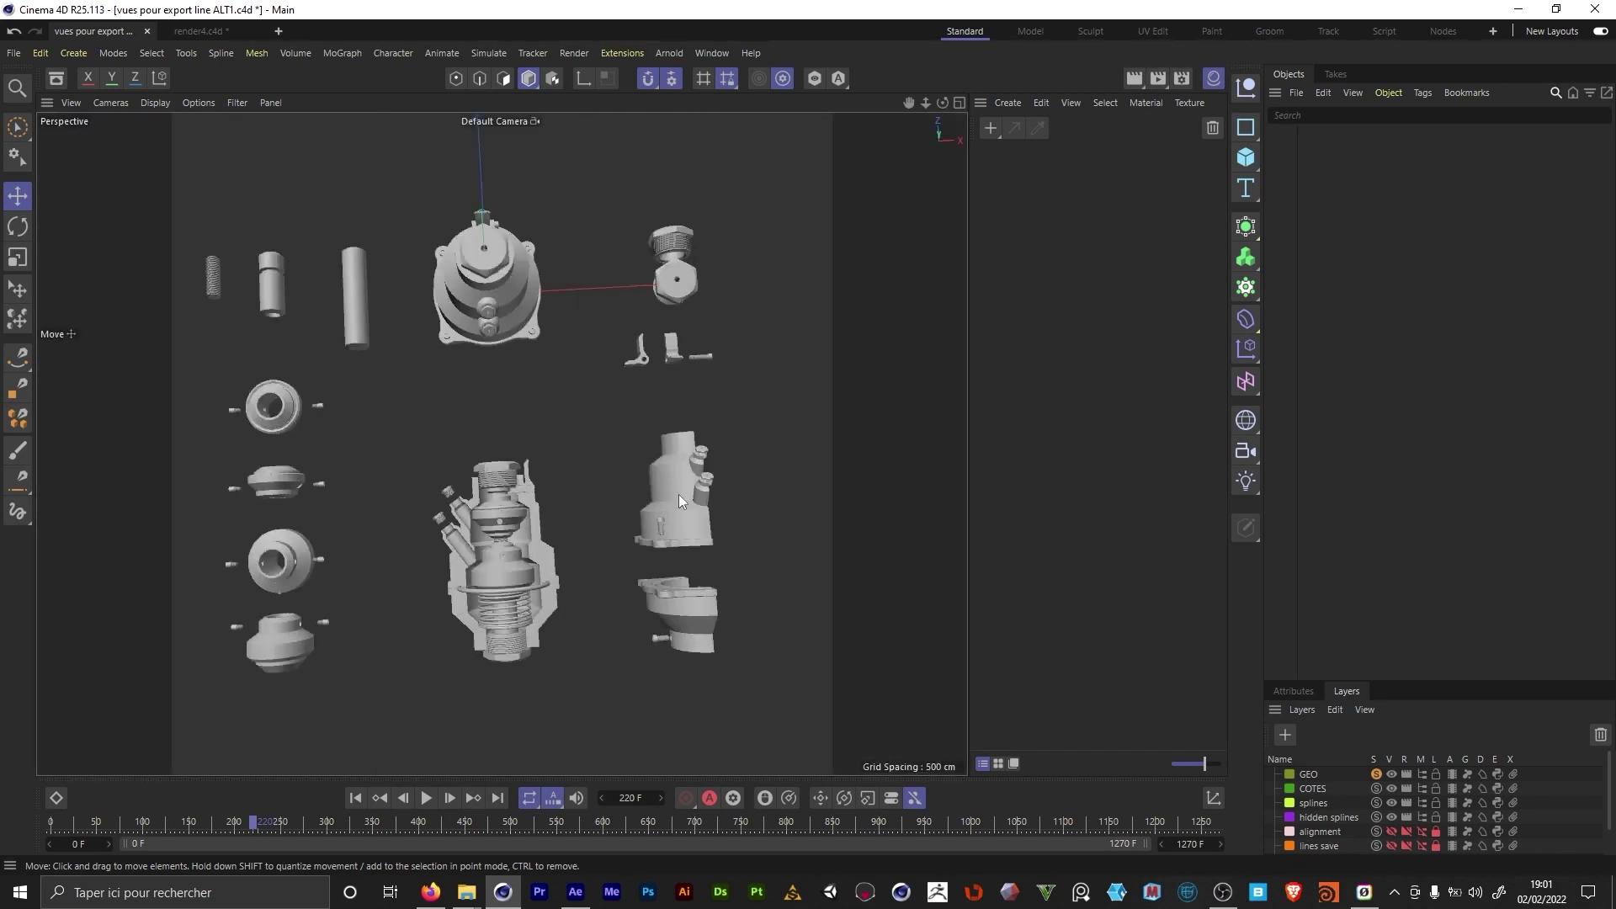
alt+drag(721, 512, 667, 441)
alt+right_drag(667, 442, 751, 436)
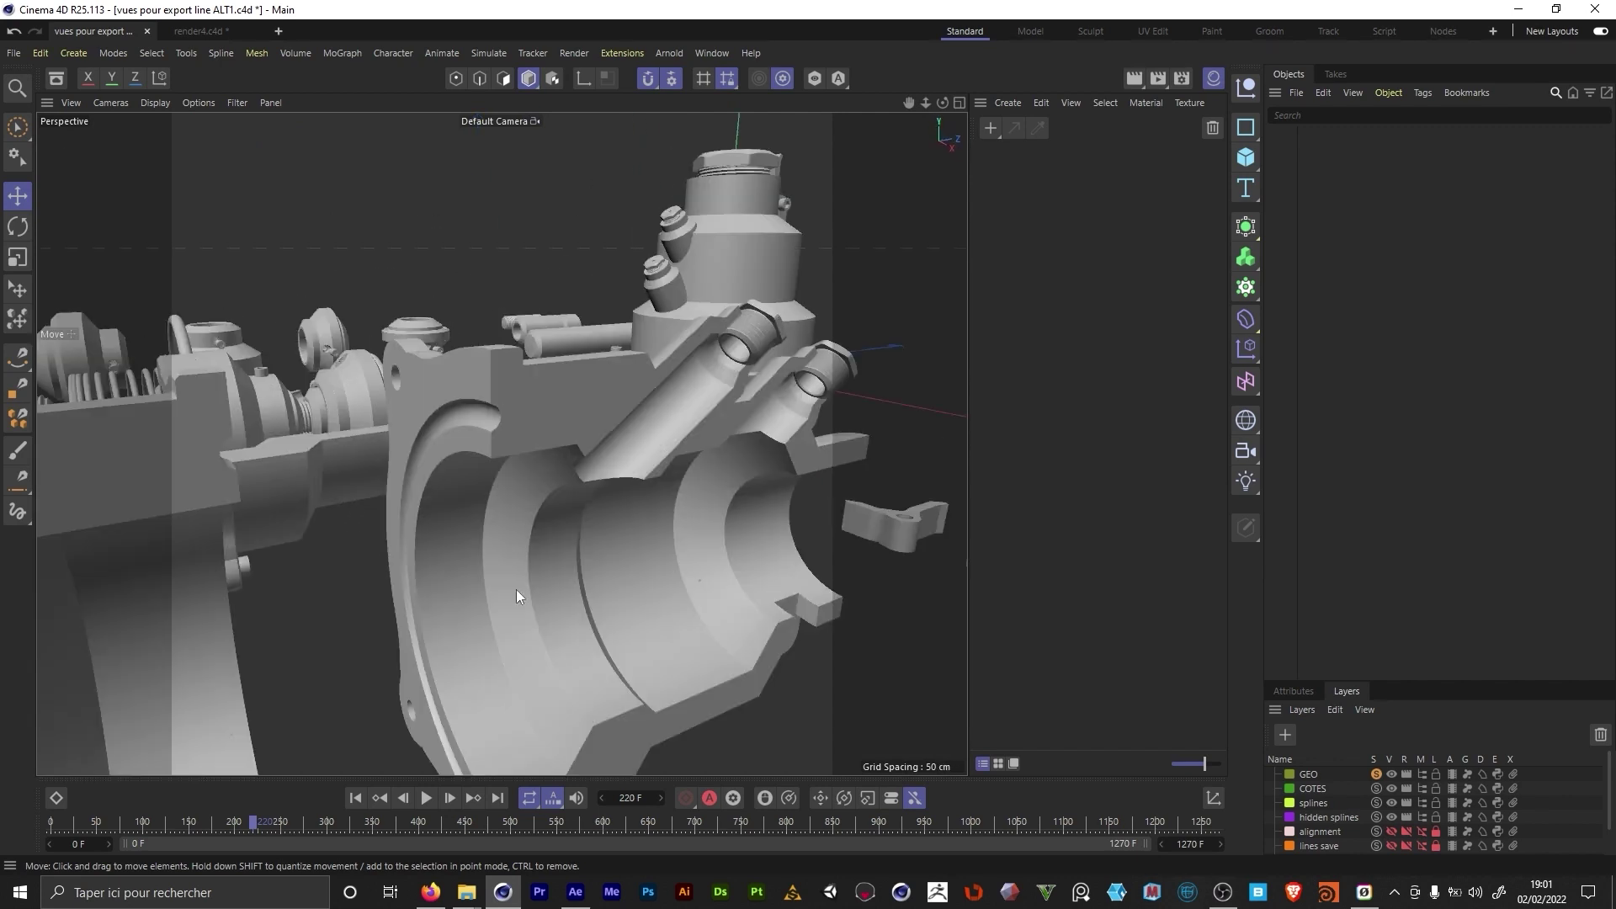
alt+drag(529, 589, 493, 546)
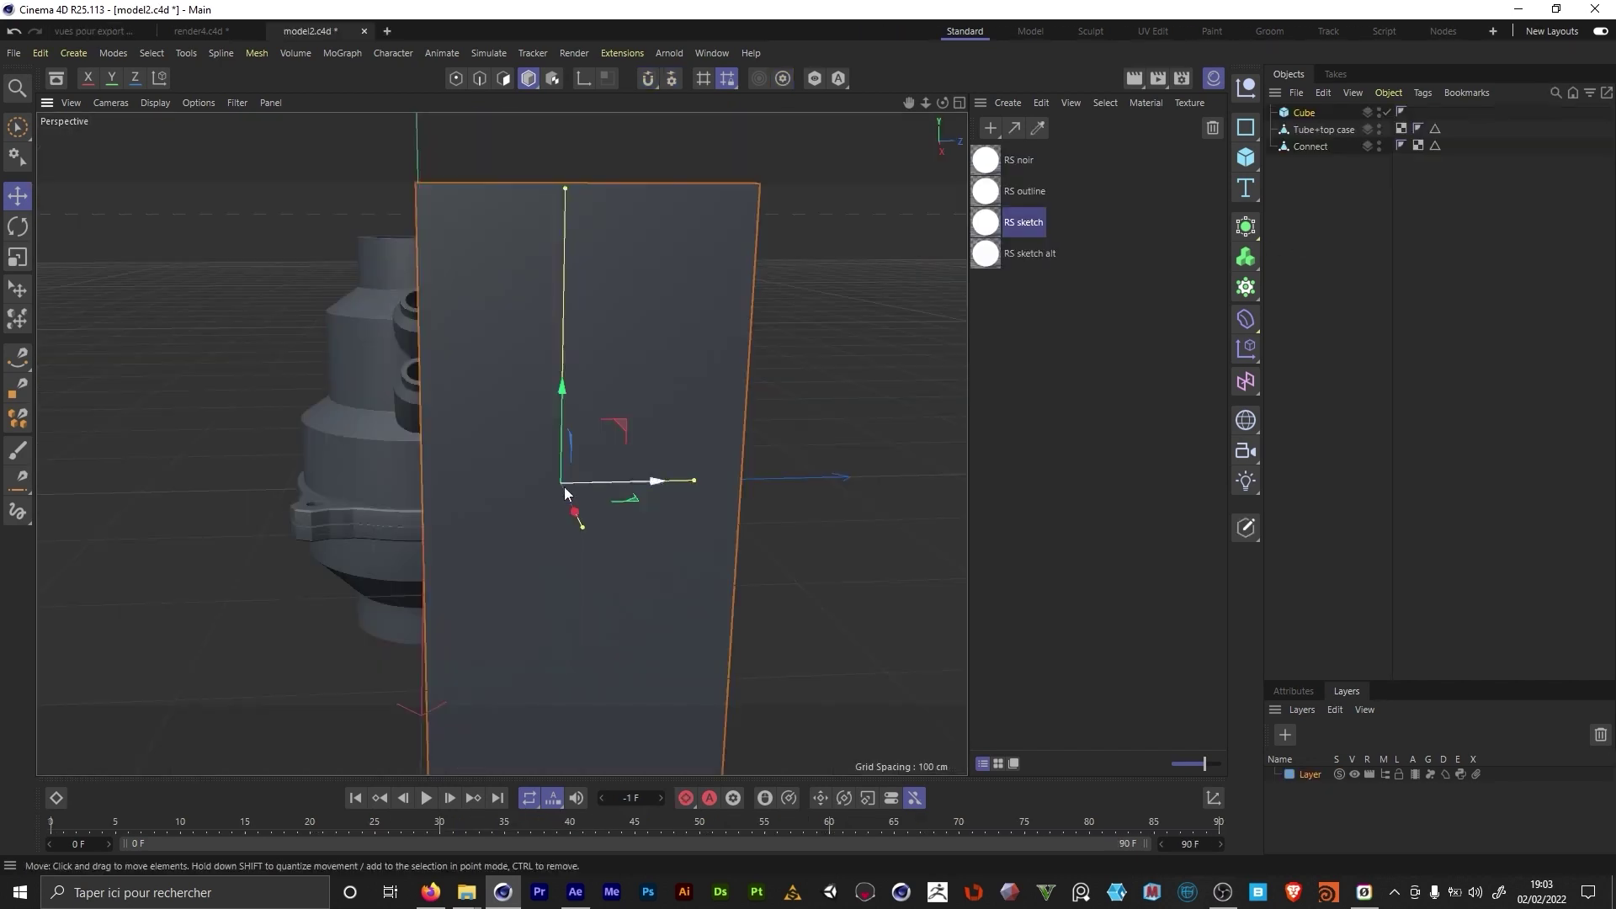
Step: Add a Boole and place the Tube+top case and Connect objects in it with the cube to cut the casing
alt+drag(570, 498, 438, 336)
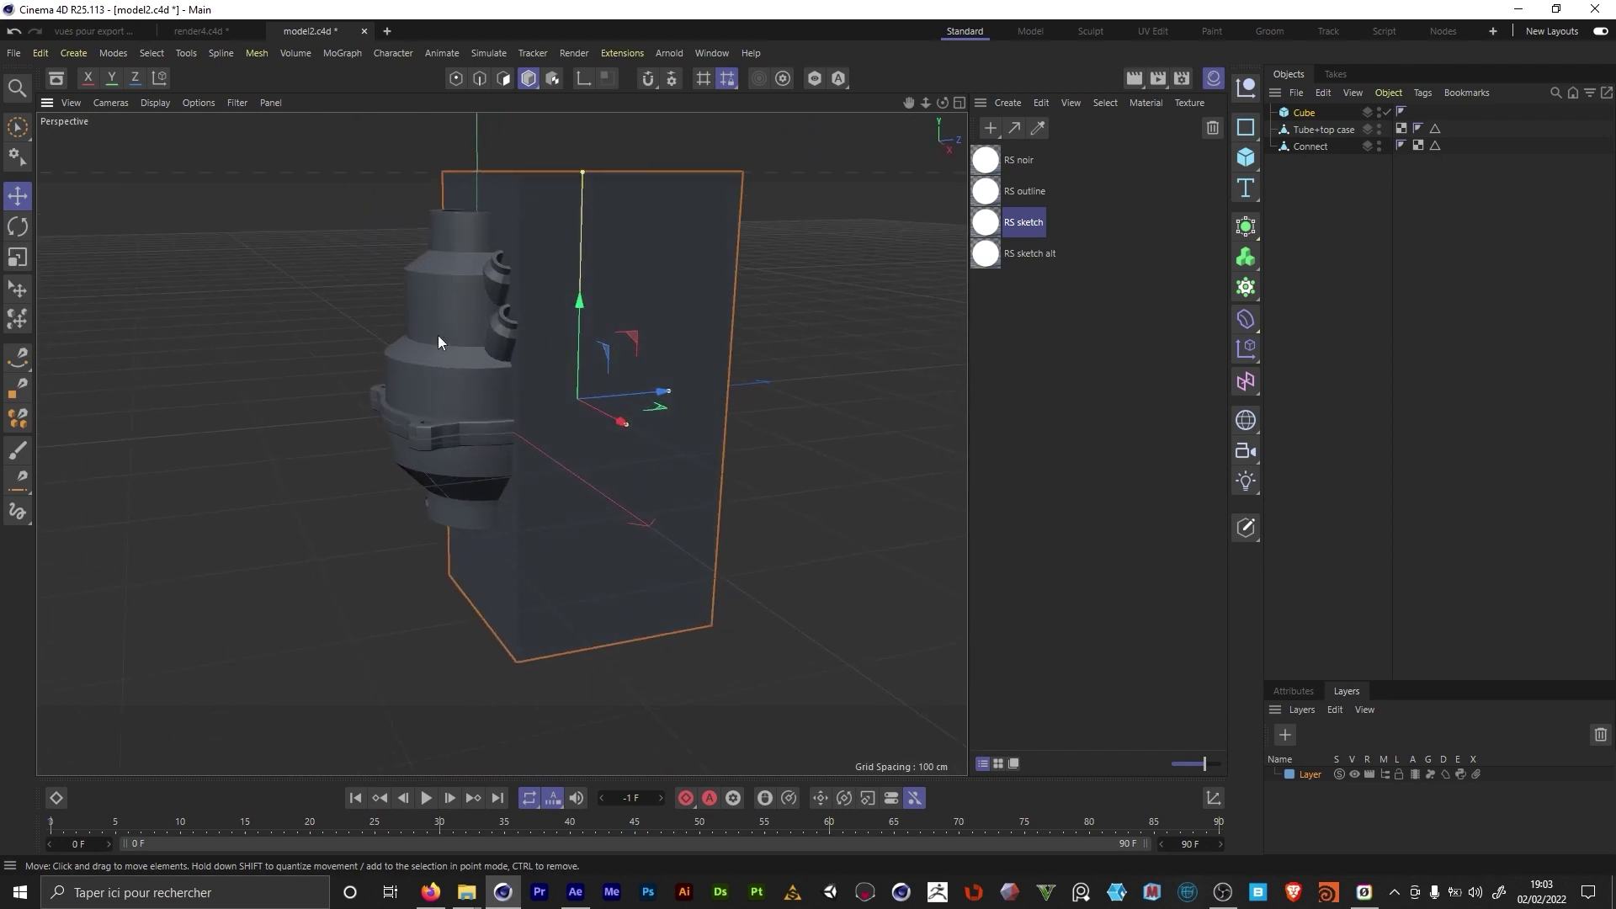
click(1246, 225)
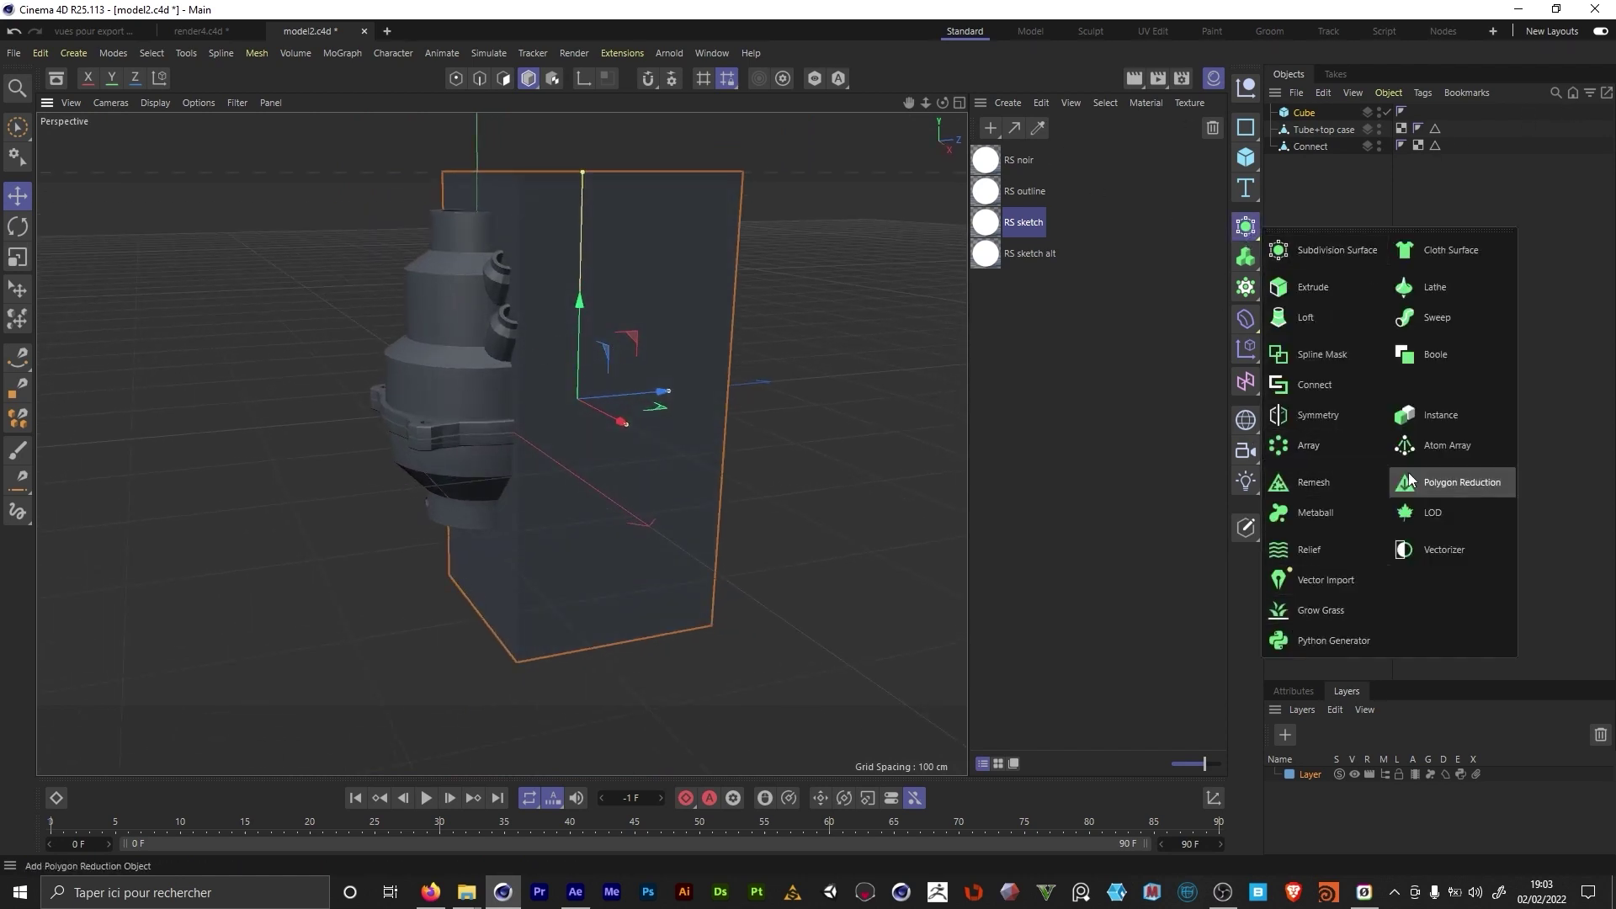
click(1436, 355)
click(1303, 131)
shift+click(1313, 147)
mouse_move(1314, 145)
mouse_down()
mouse_move(1305, 113)
mouse_move(1320, 122)
mouse_up()
click(1309, 114)
click(1334, 278)
alt+drag(640, 354, 435, 397)
alt+right_drag(443, 320, 543, 284)
alt+drag(542, 283, 686, 396)
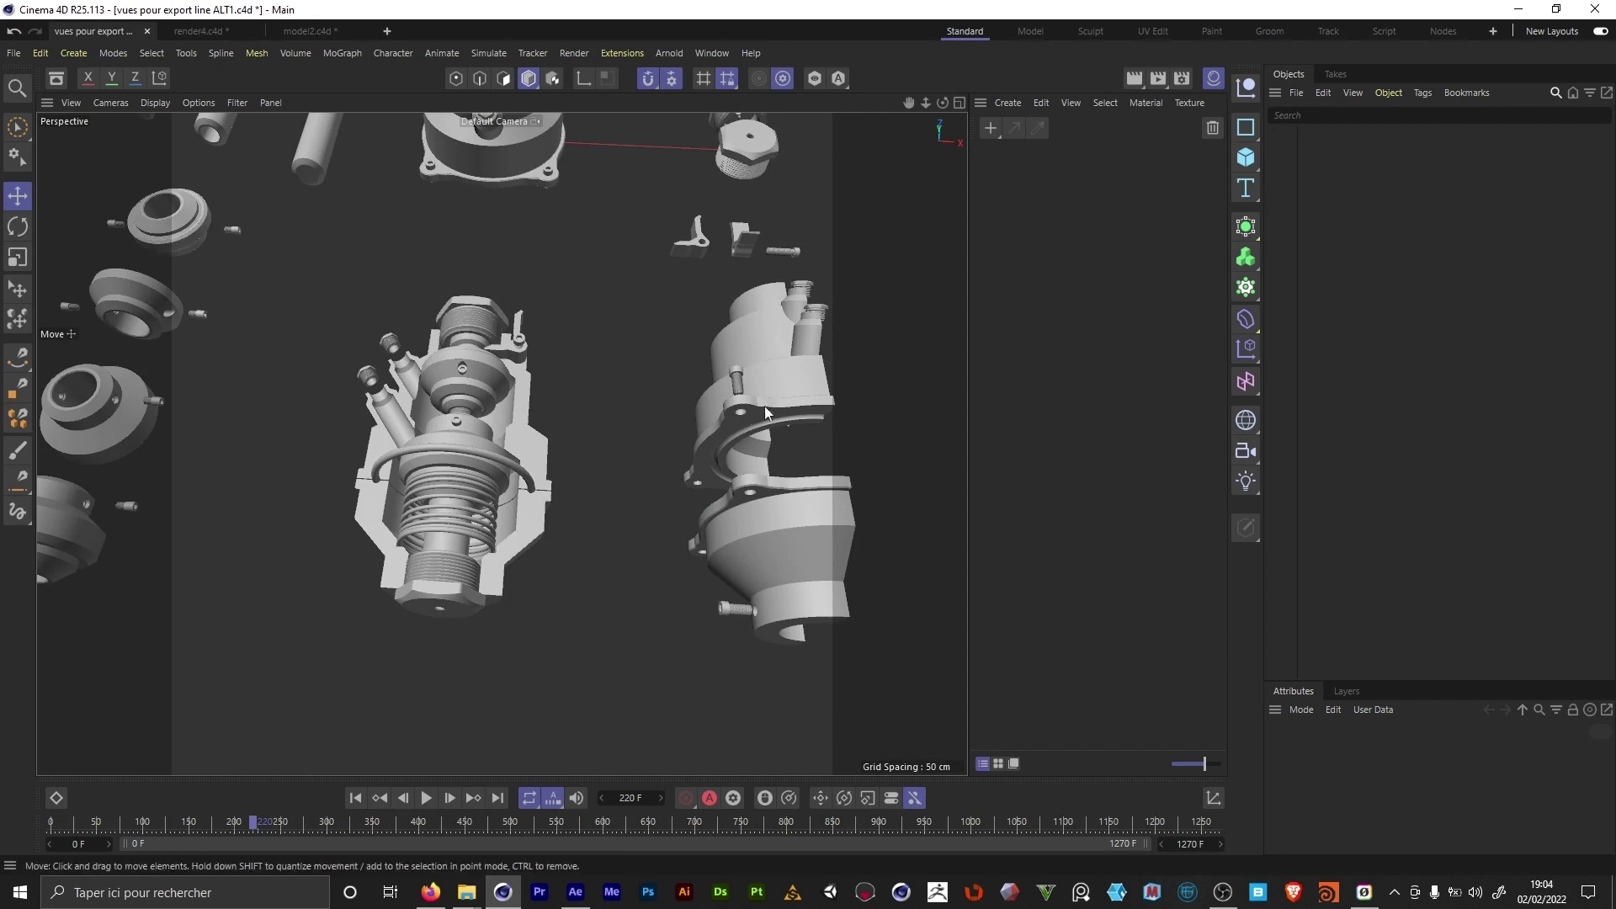
Step: Inspect the assembled part, collapse the FULL group and look through the TOP camera
alt+middle_drag(616, 400, 771, 591)
alt+right_drag(770, 591, 623, 429)
alt+drag(622, 424, 553, 420)
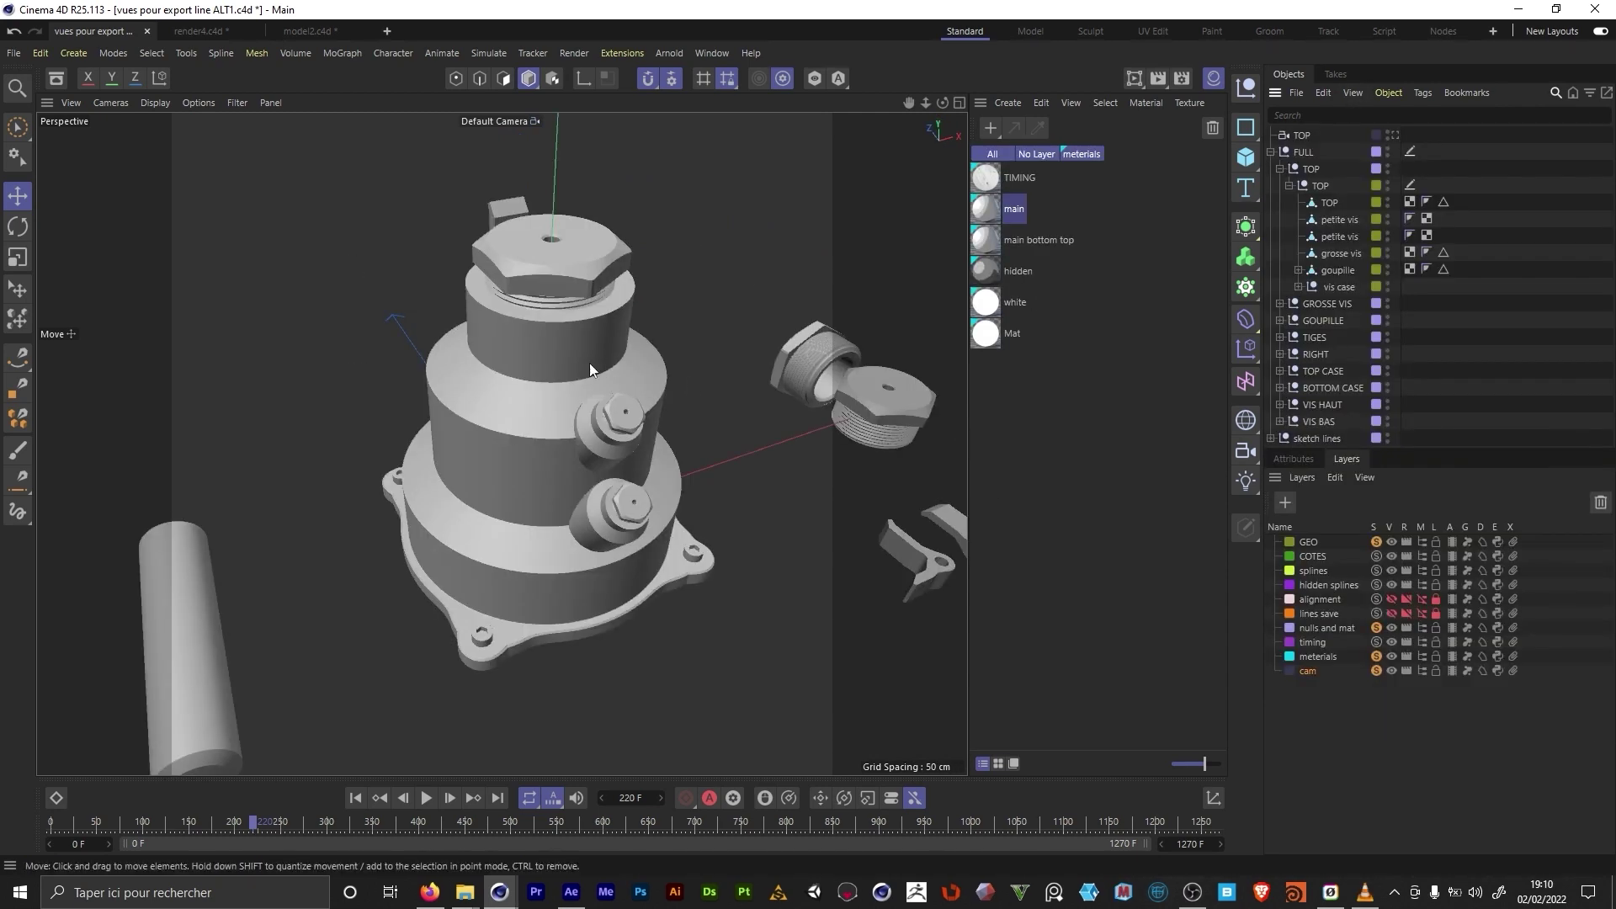
alt+drag(589, 368, 563, 472)
click(1271, 153)
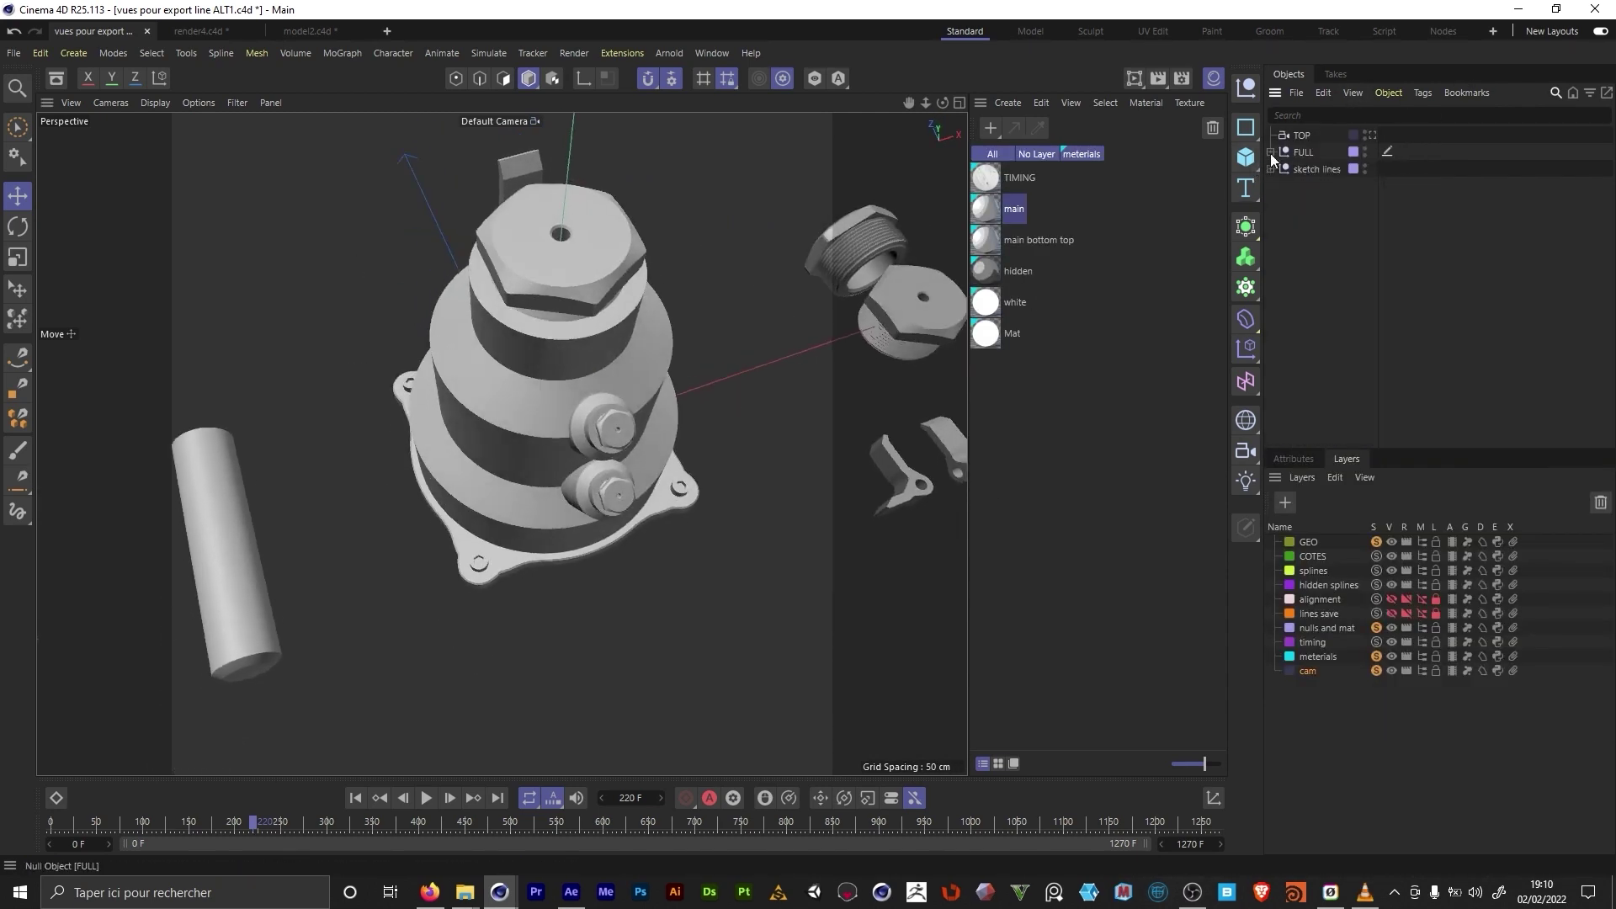
click(1374, 136)
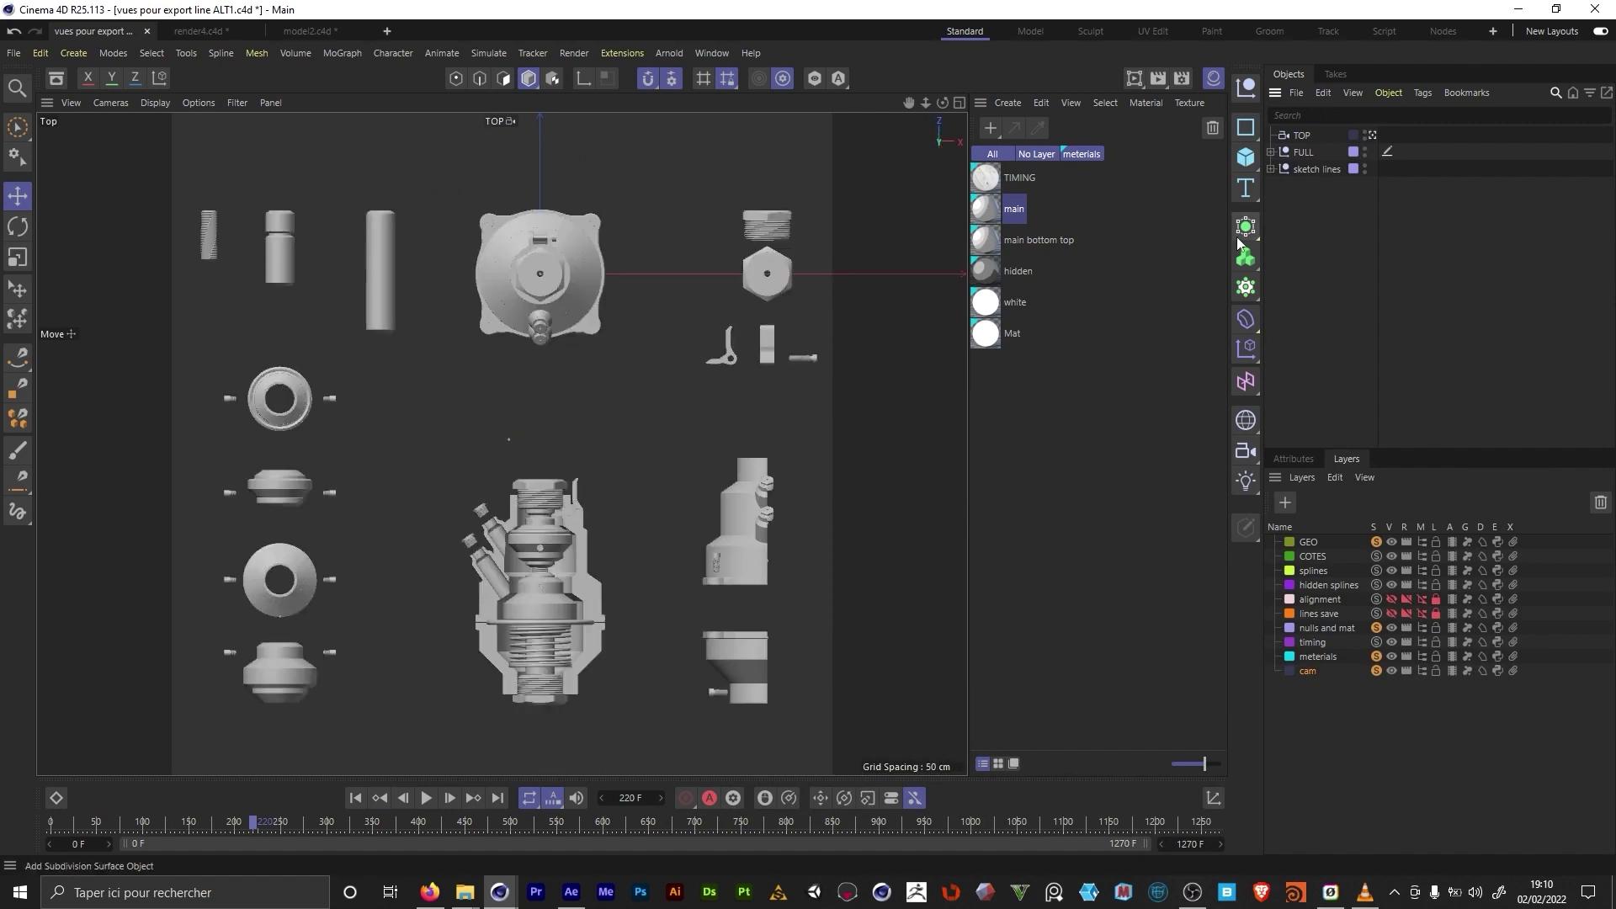
Step: Review the projection options of the TOP camera and show the scene in four views
click(1292, 137)
click(1294, 459)
click(1342, 452)
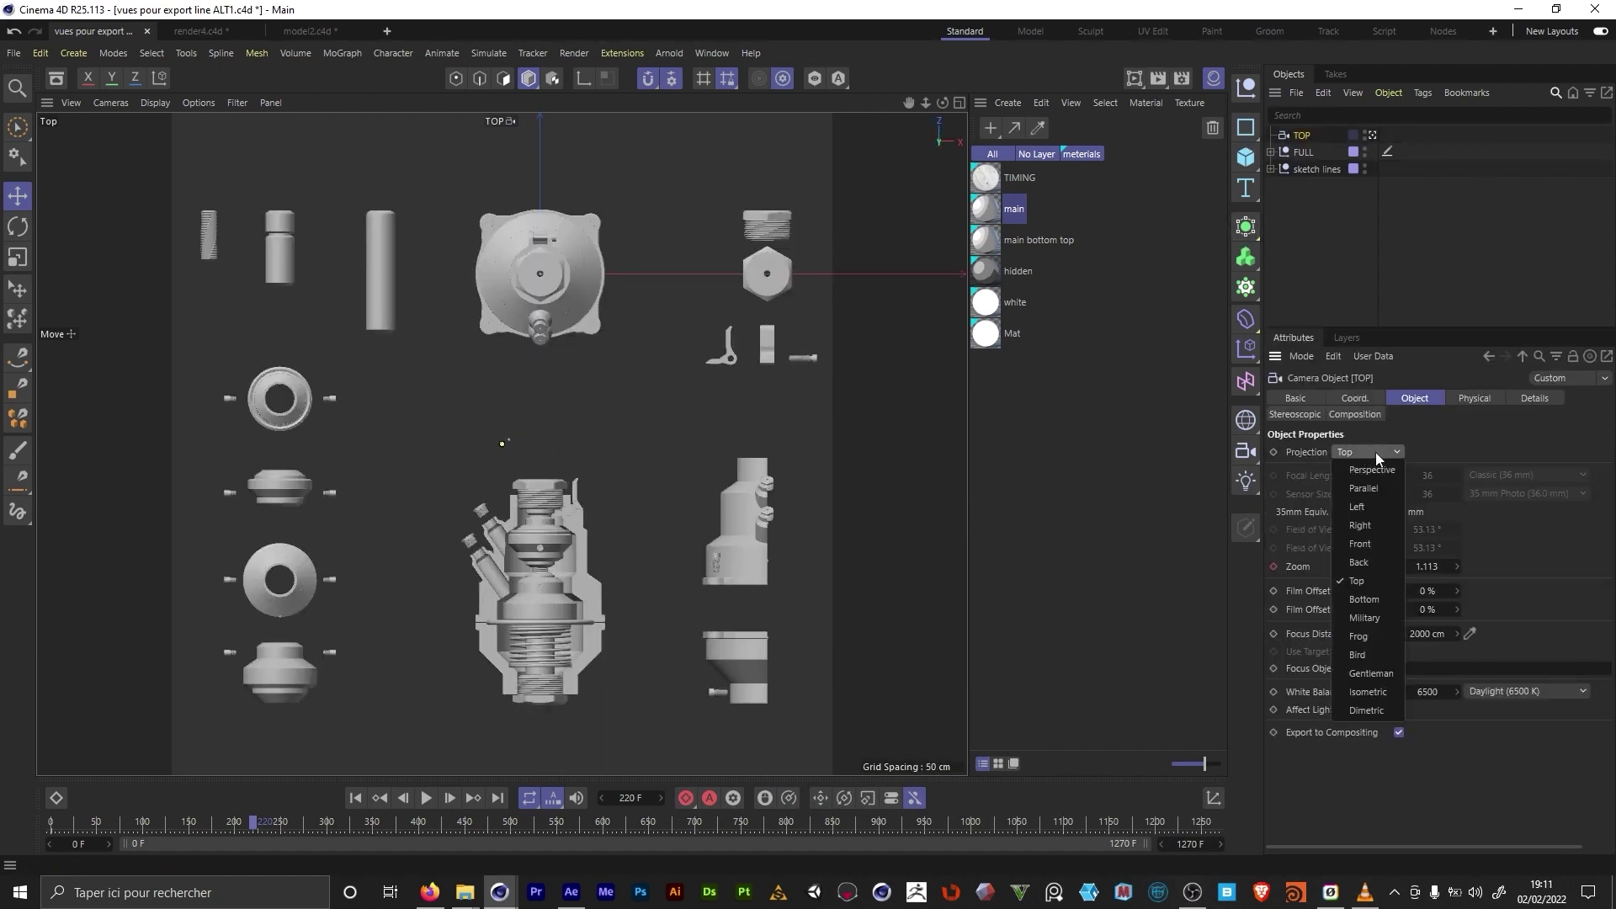
click(1240, 508)
middle_click(569, 392)
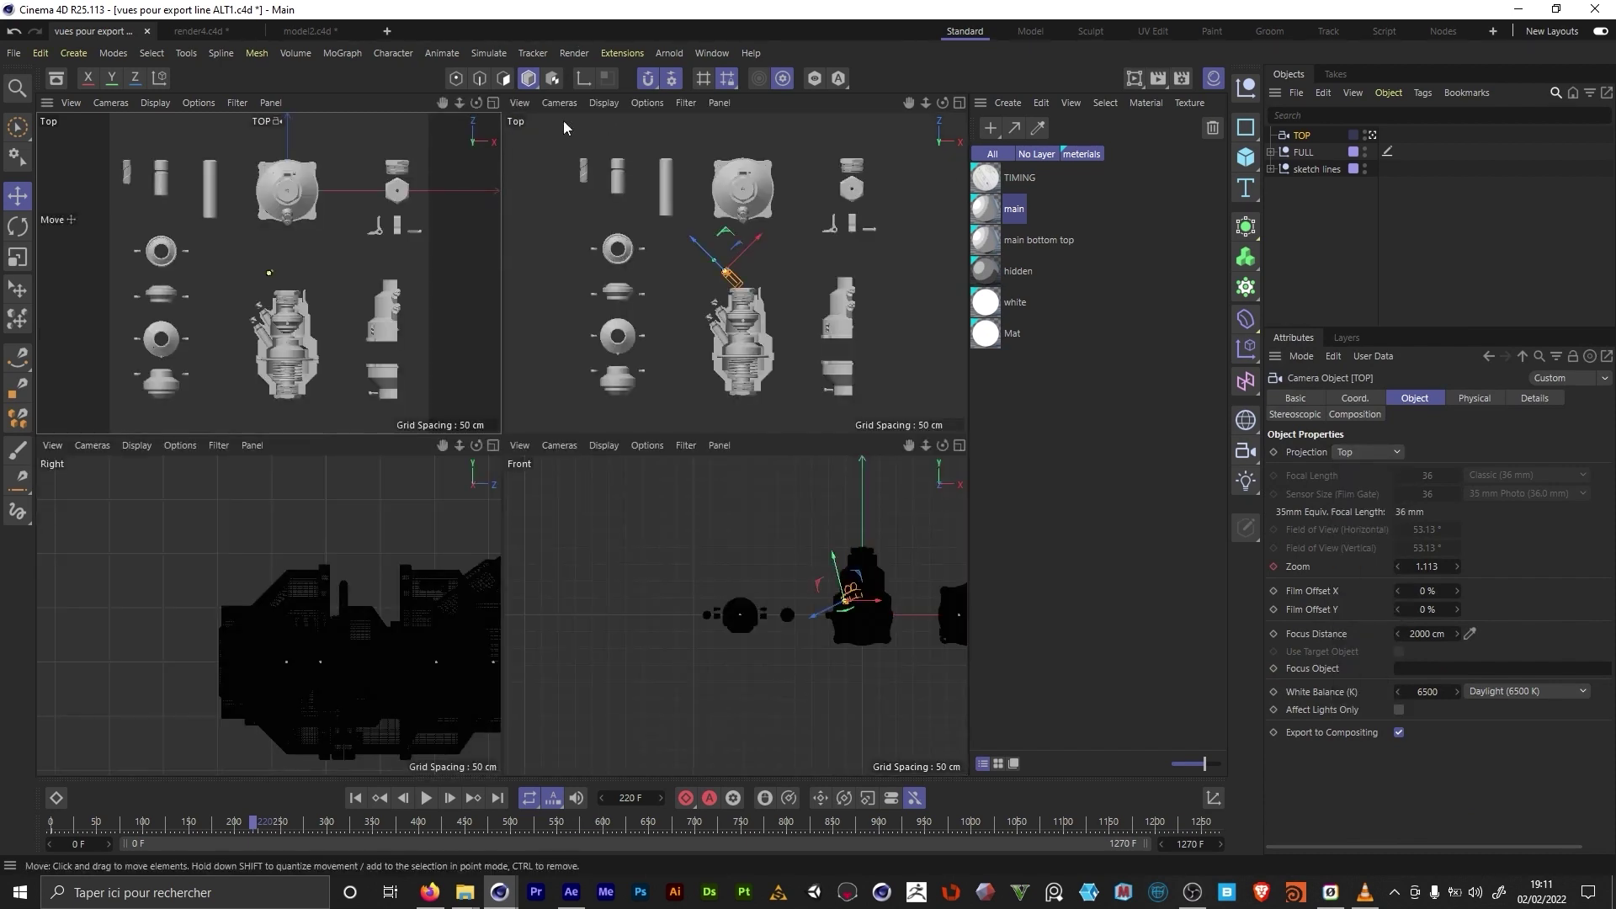
Step: Switch to the browser and bring up the Cinema 4D tutorial page on YouTube
key(alt+Tab)
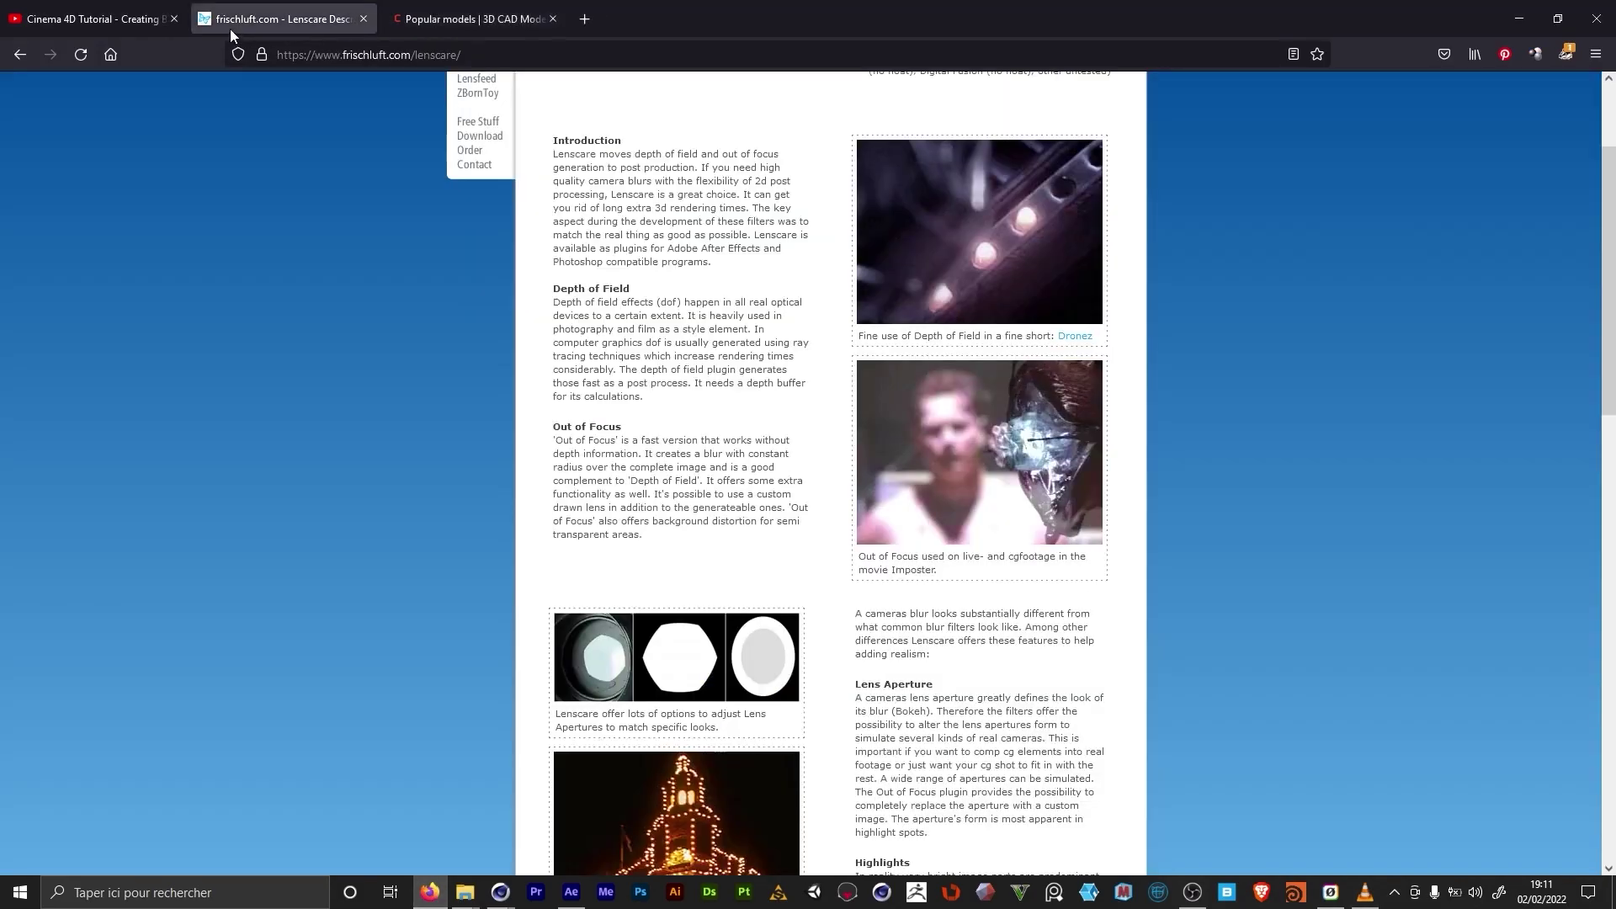
click(135, 22)
scroll(478, 642, up, 3)
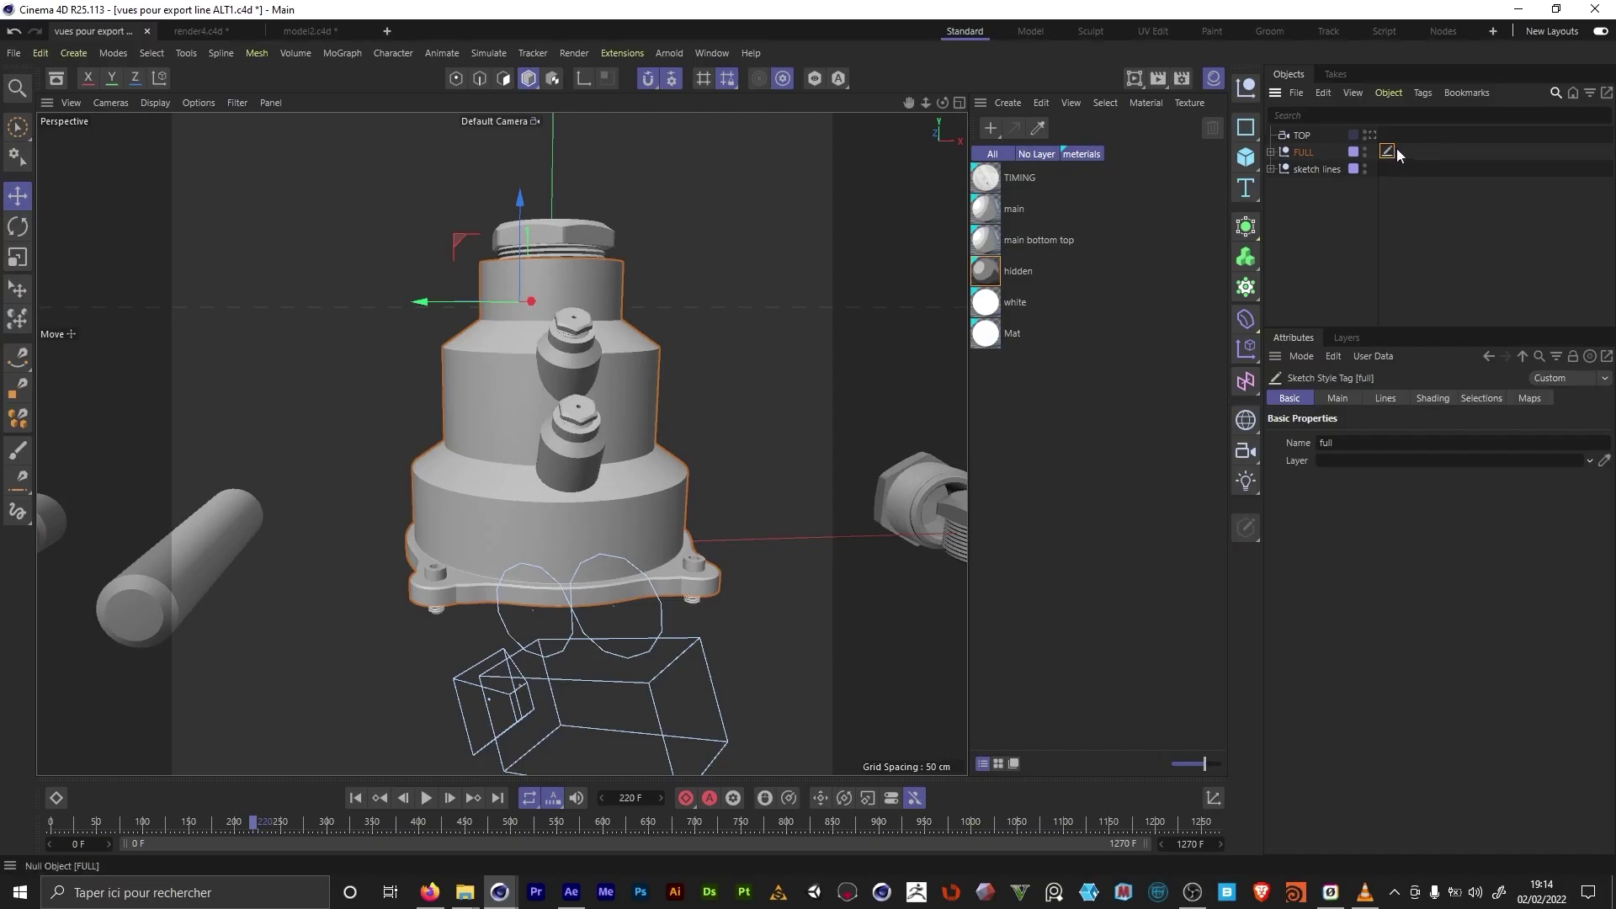
Step: Review the main and line settings of the FULL group's Sketch Style tag and open the main sketch material
click(1338, 399)
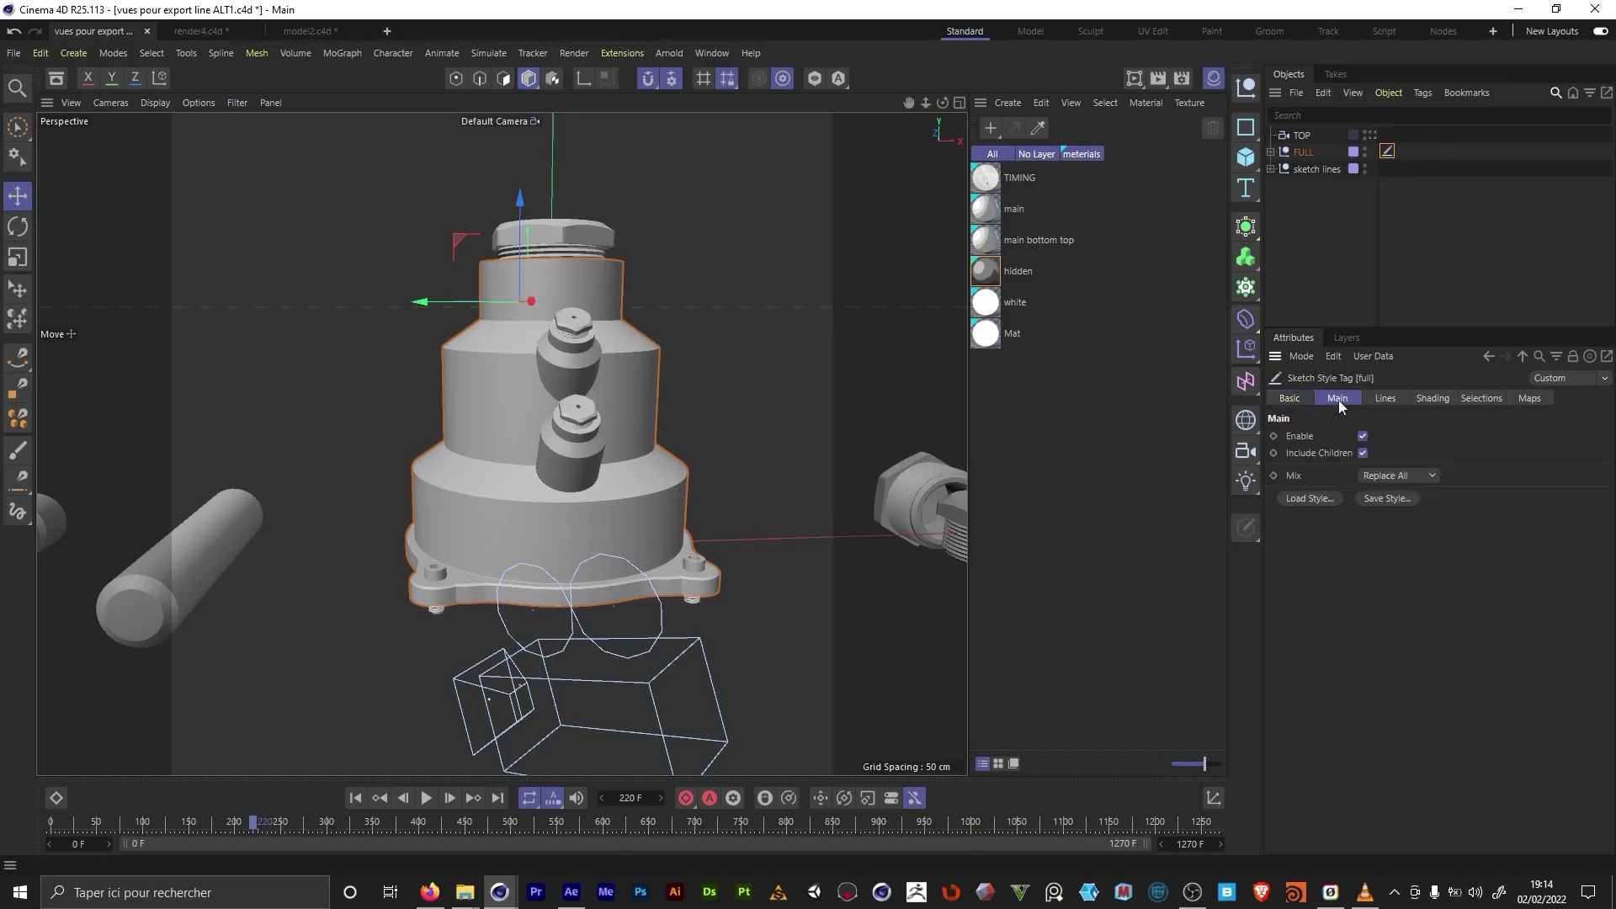
click(1386, 399)
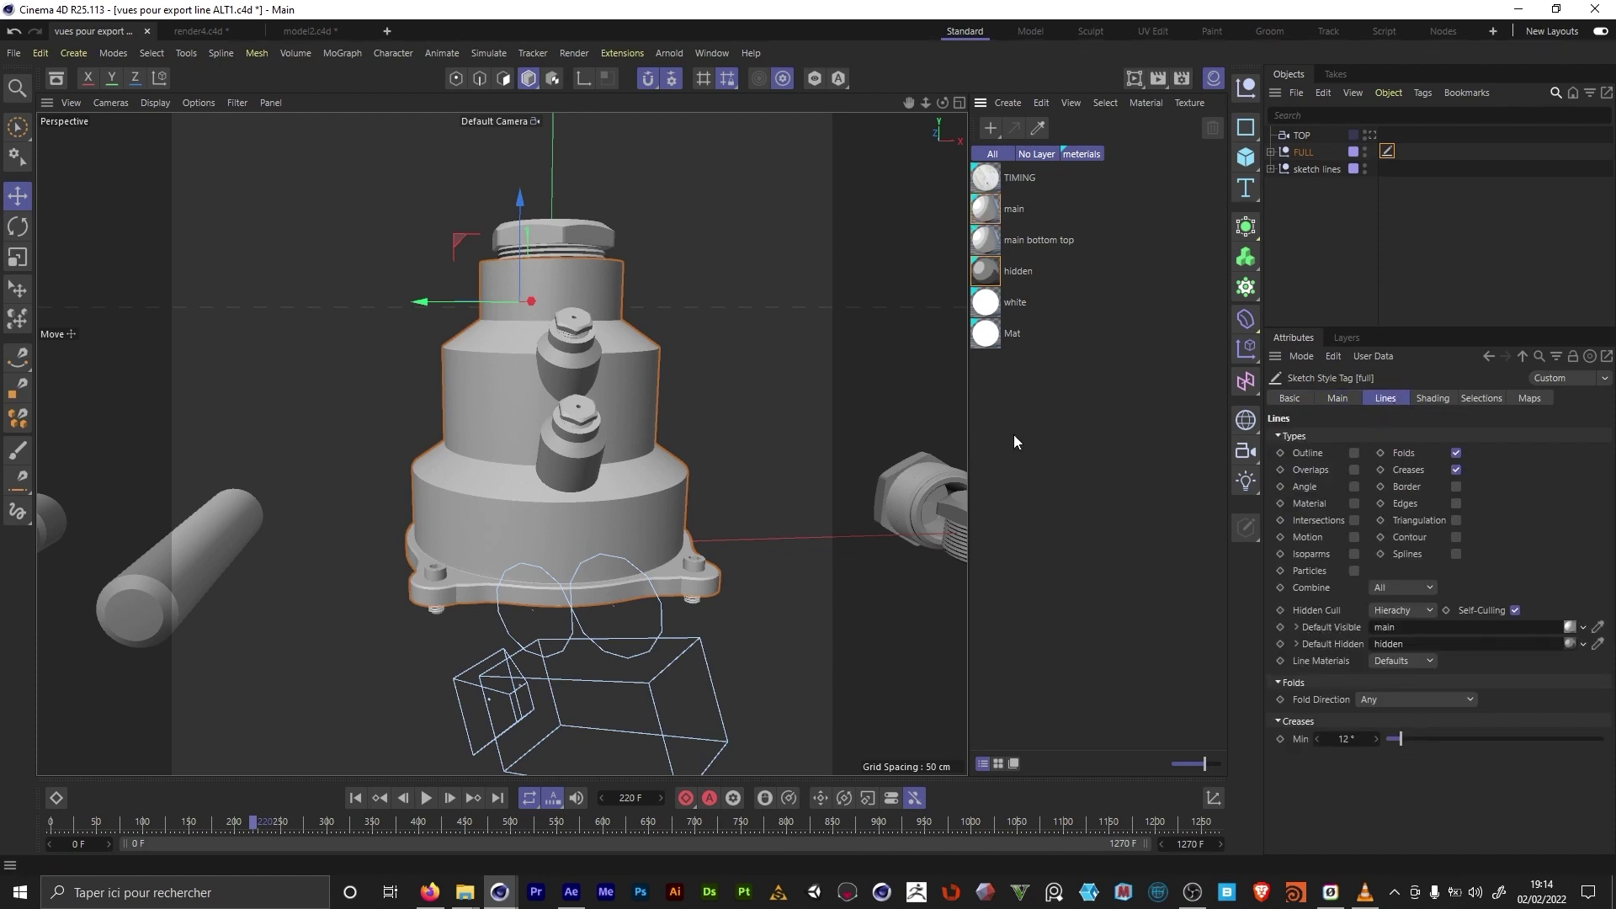
double_click(991, 218)
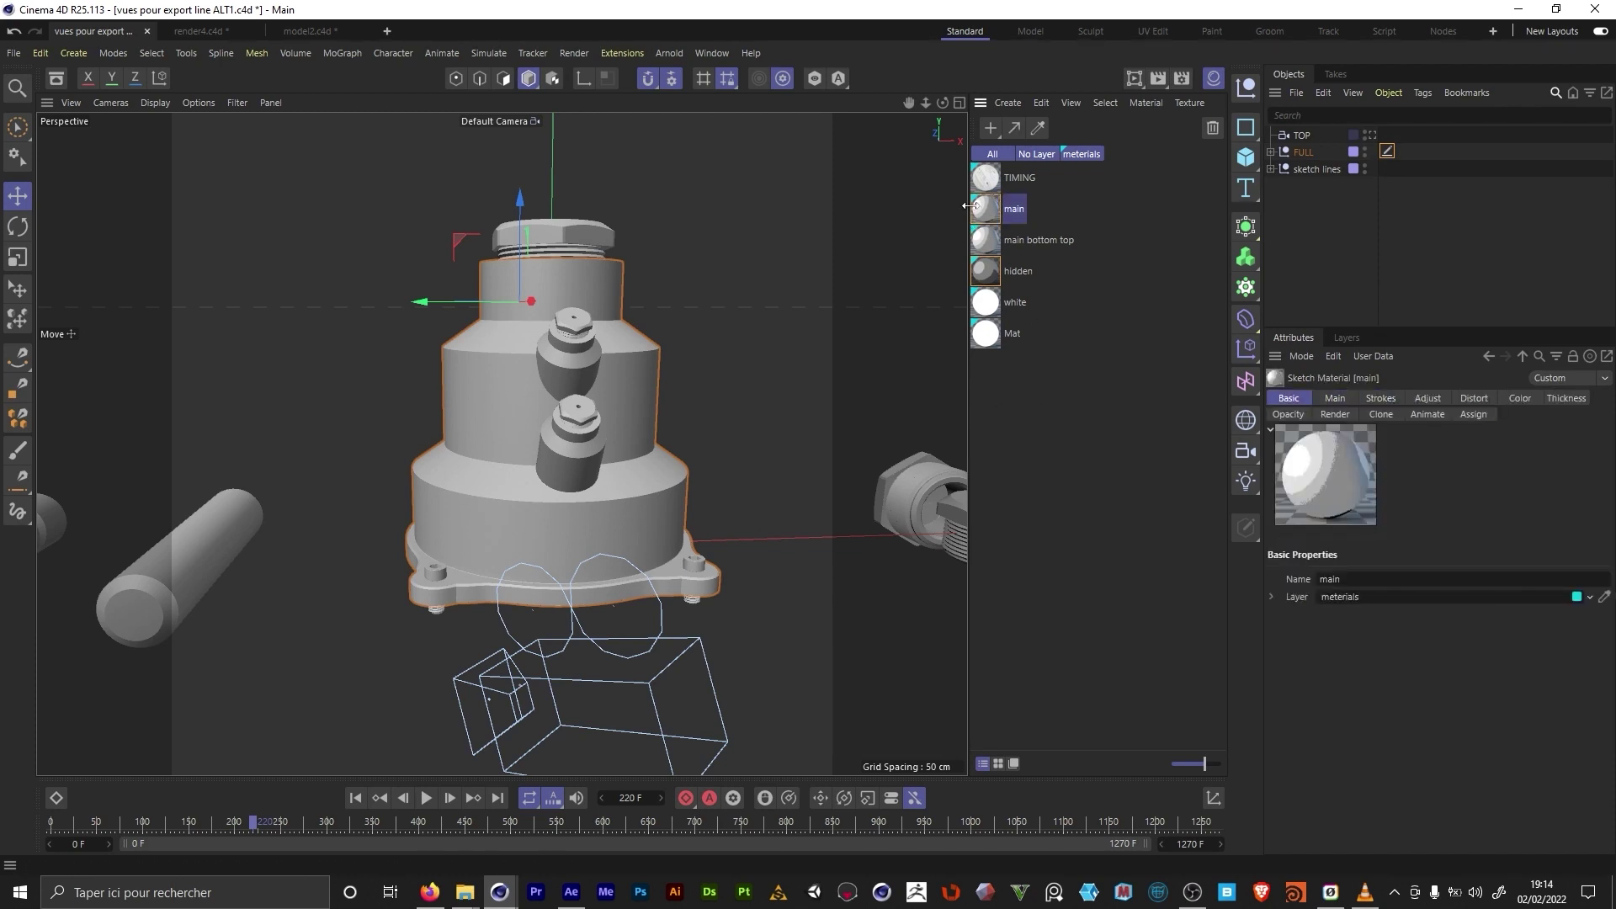
drag(1118, 214, 580, 486)
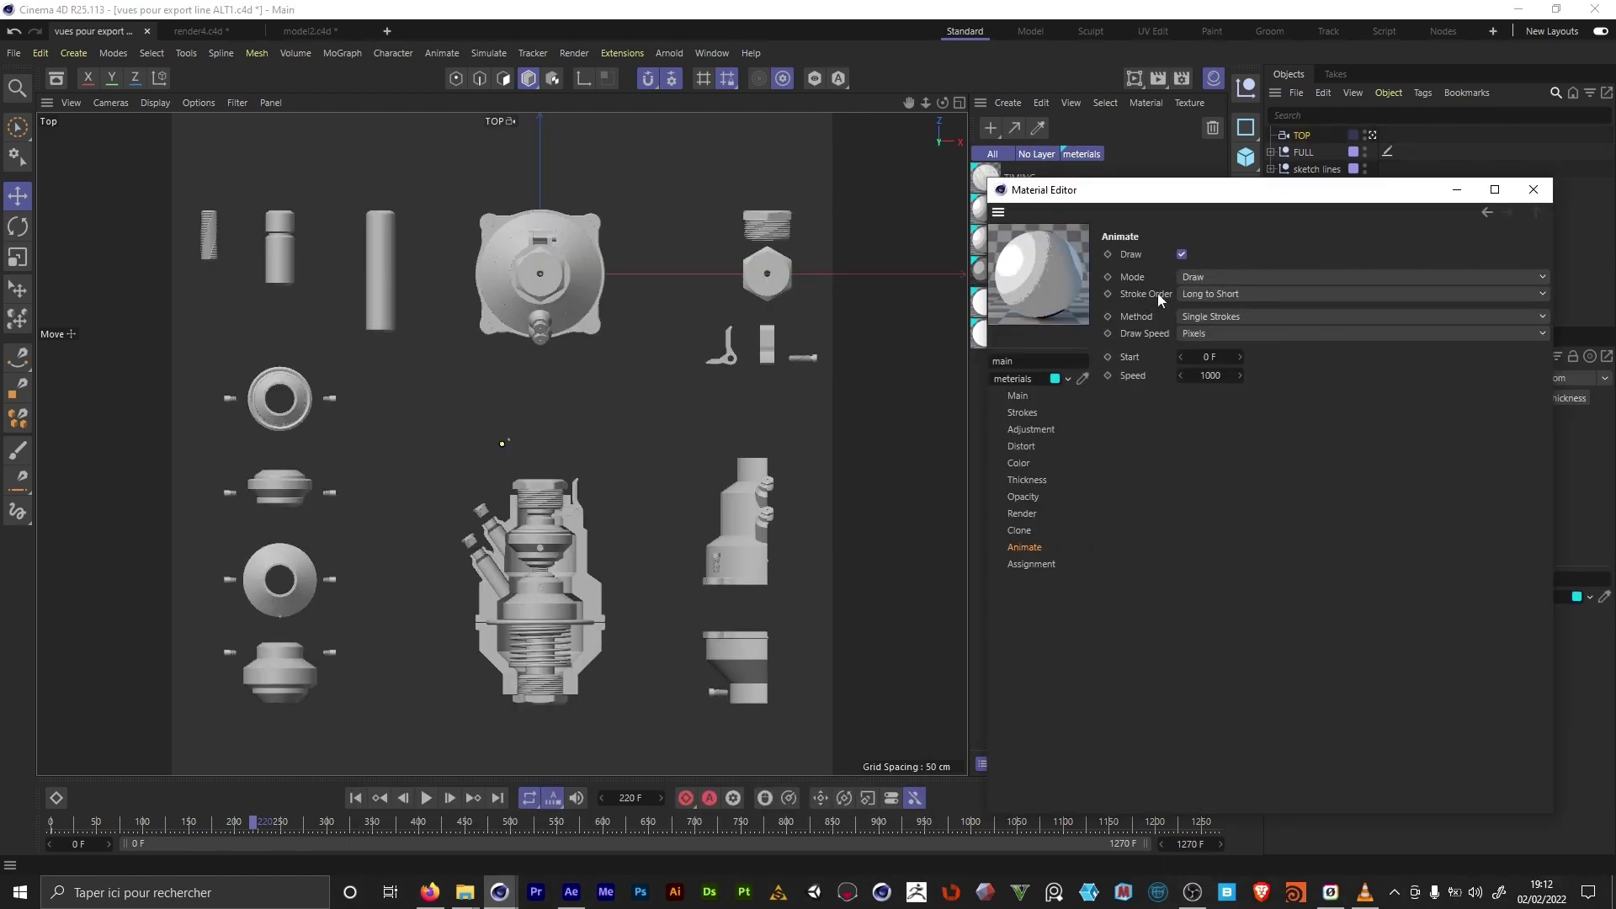
Step: Review the animation mode and stroke order options of the main sketch material
click(1212, 276)
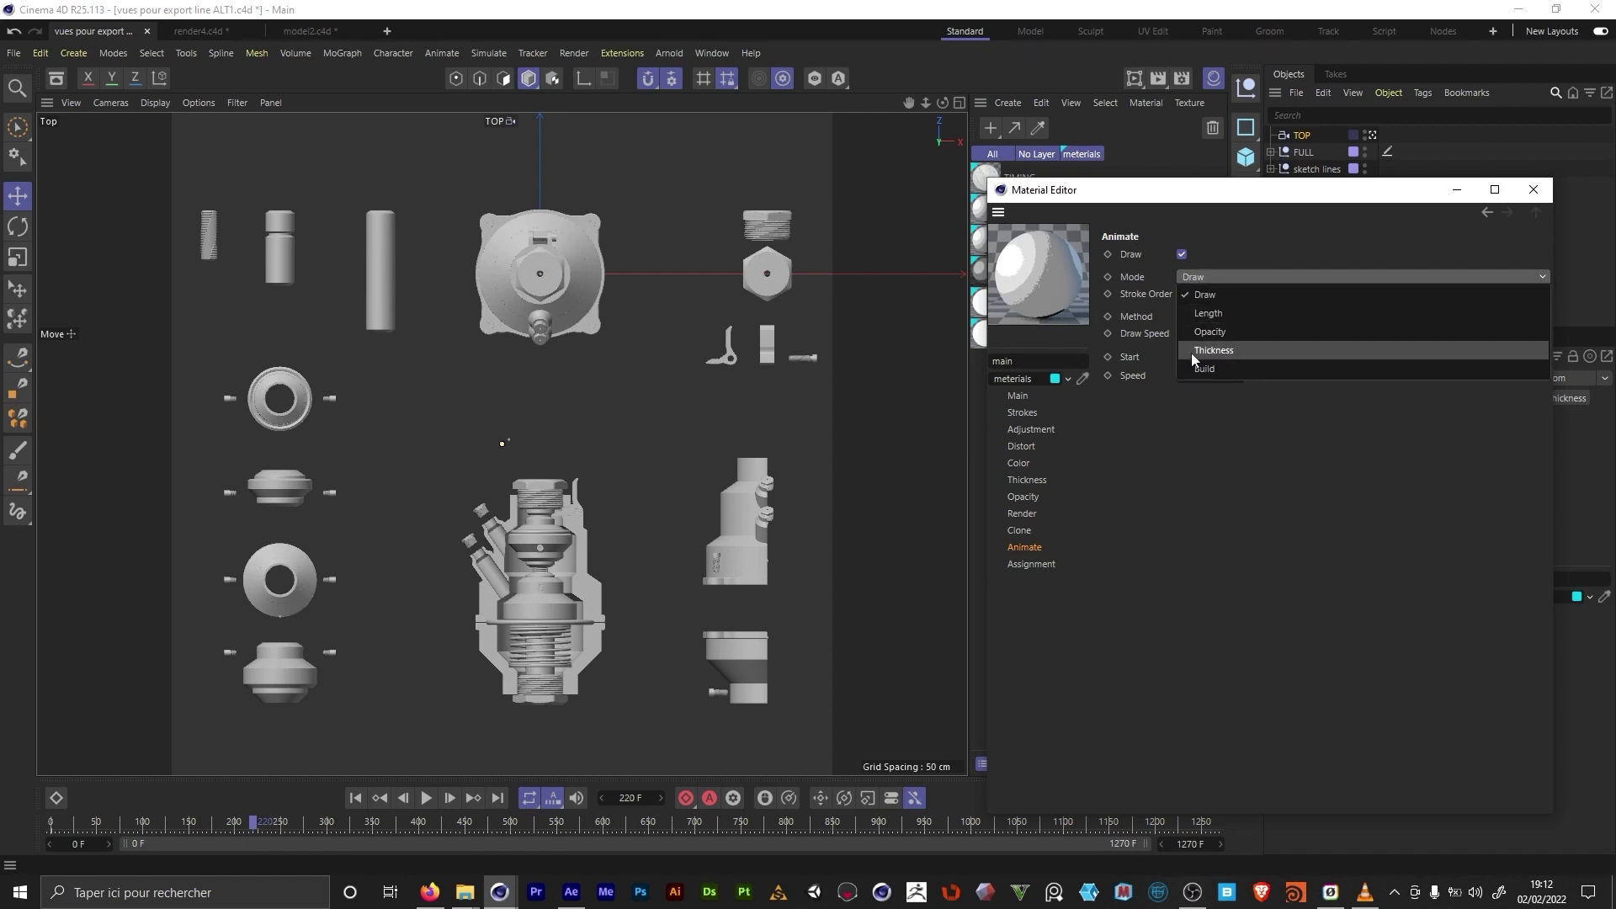
click(1296, 431)
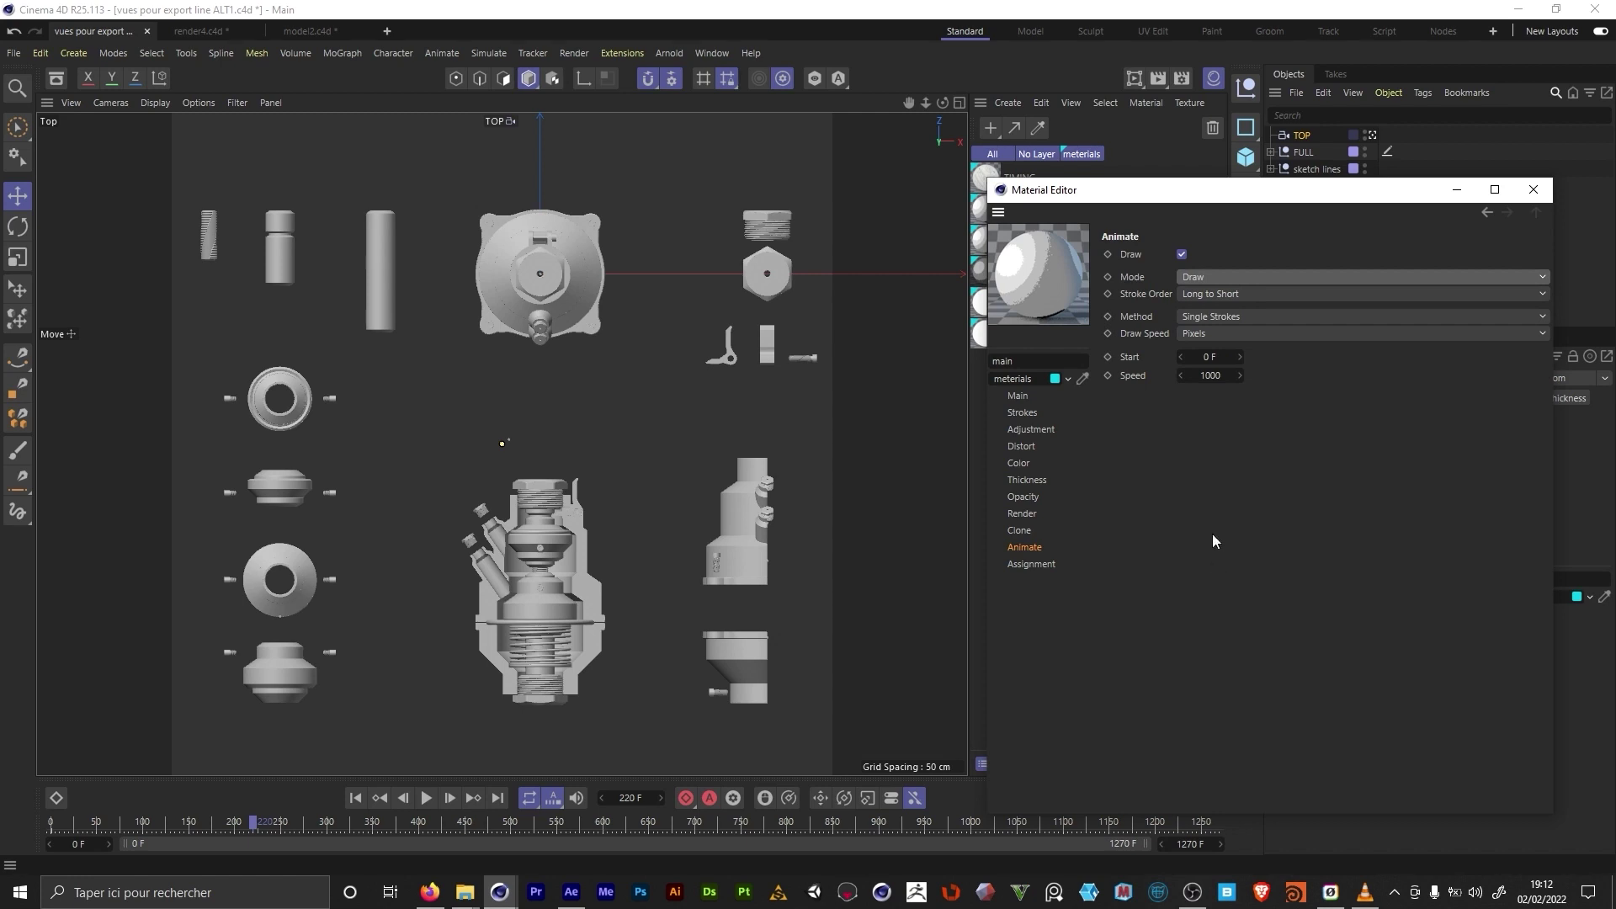
click(1183, 294)
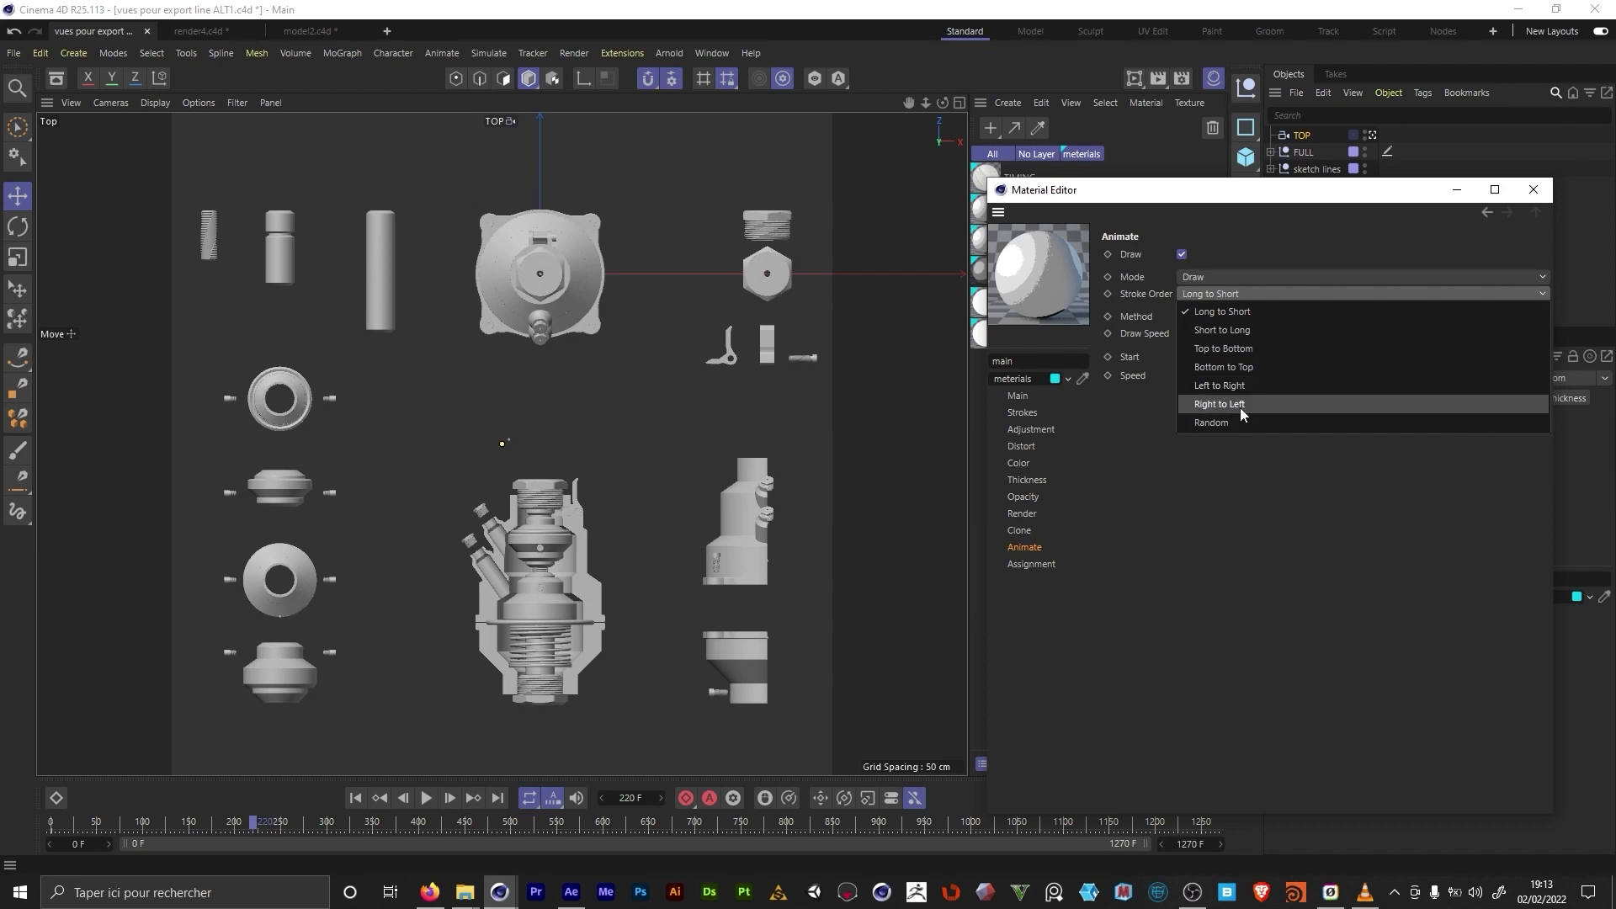
click(1430, 554)
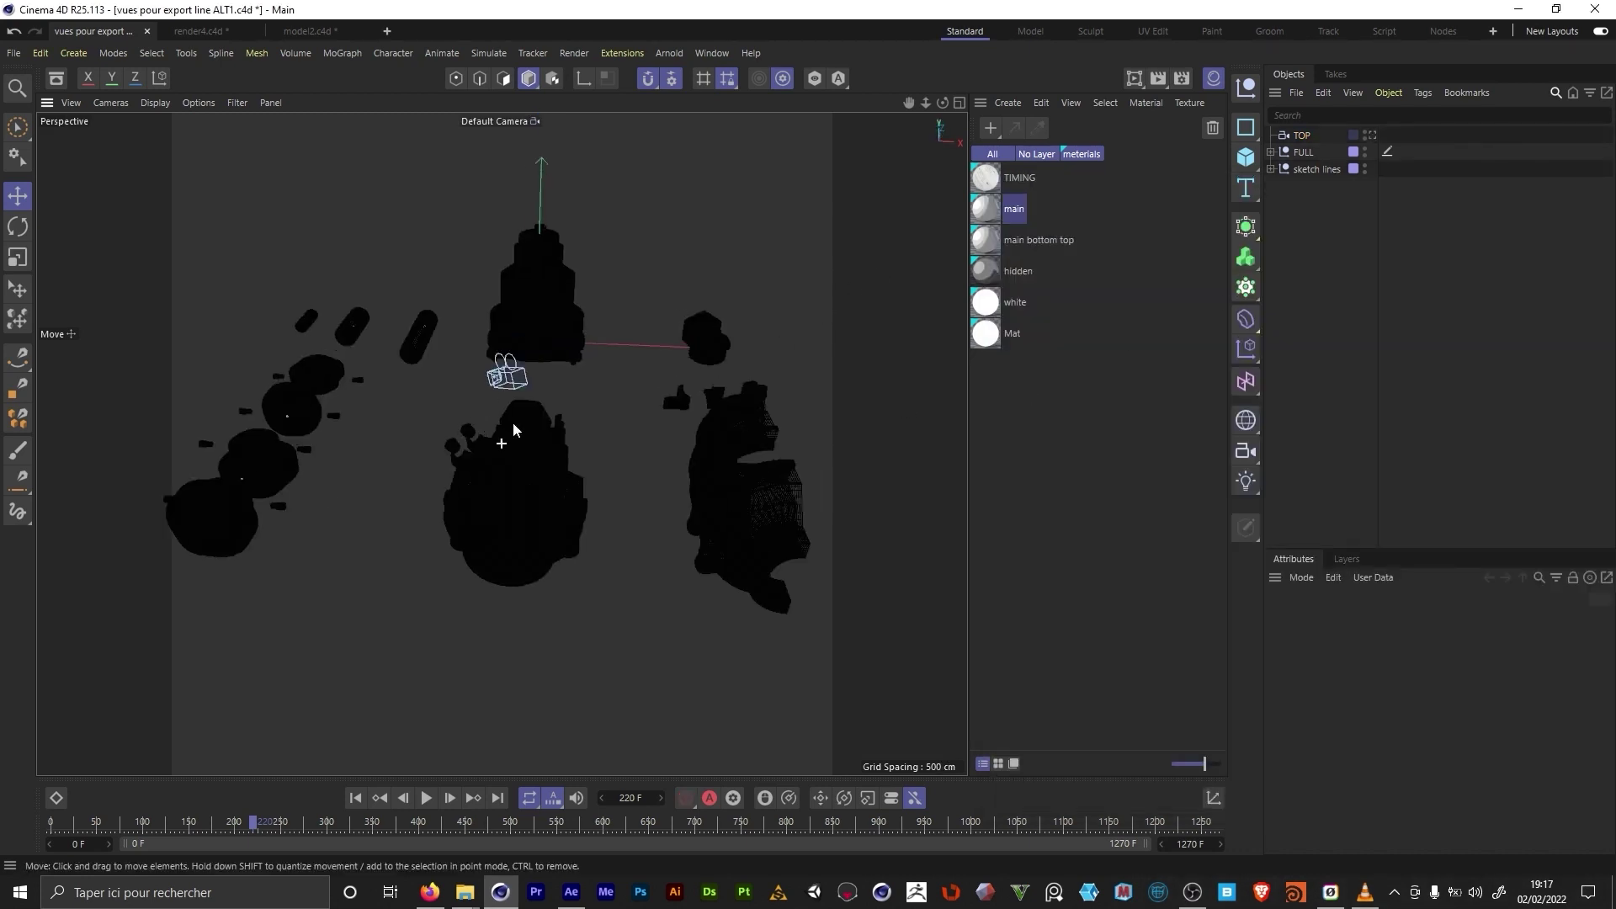
Step: Look over the part layout in perspective and return to the TOP camera view
alt+drag(496, 438, 458, 477)
alt+middle_drag(458, 477, 584, 384)
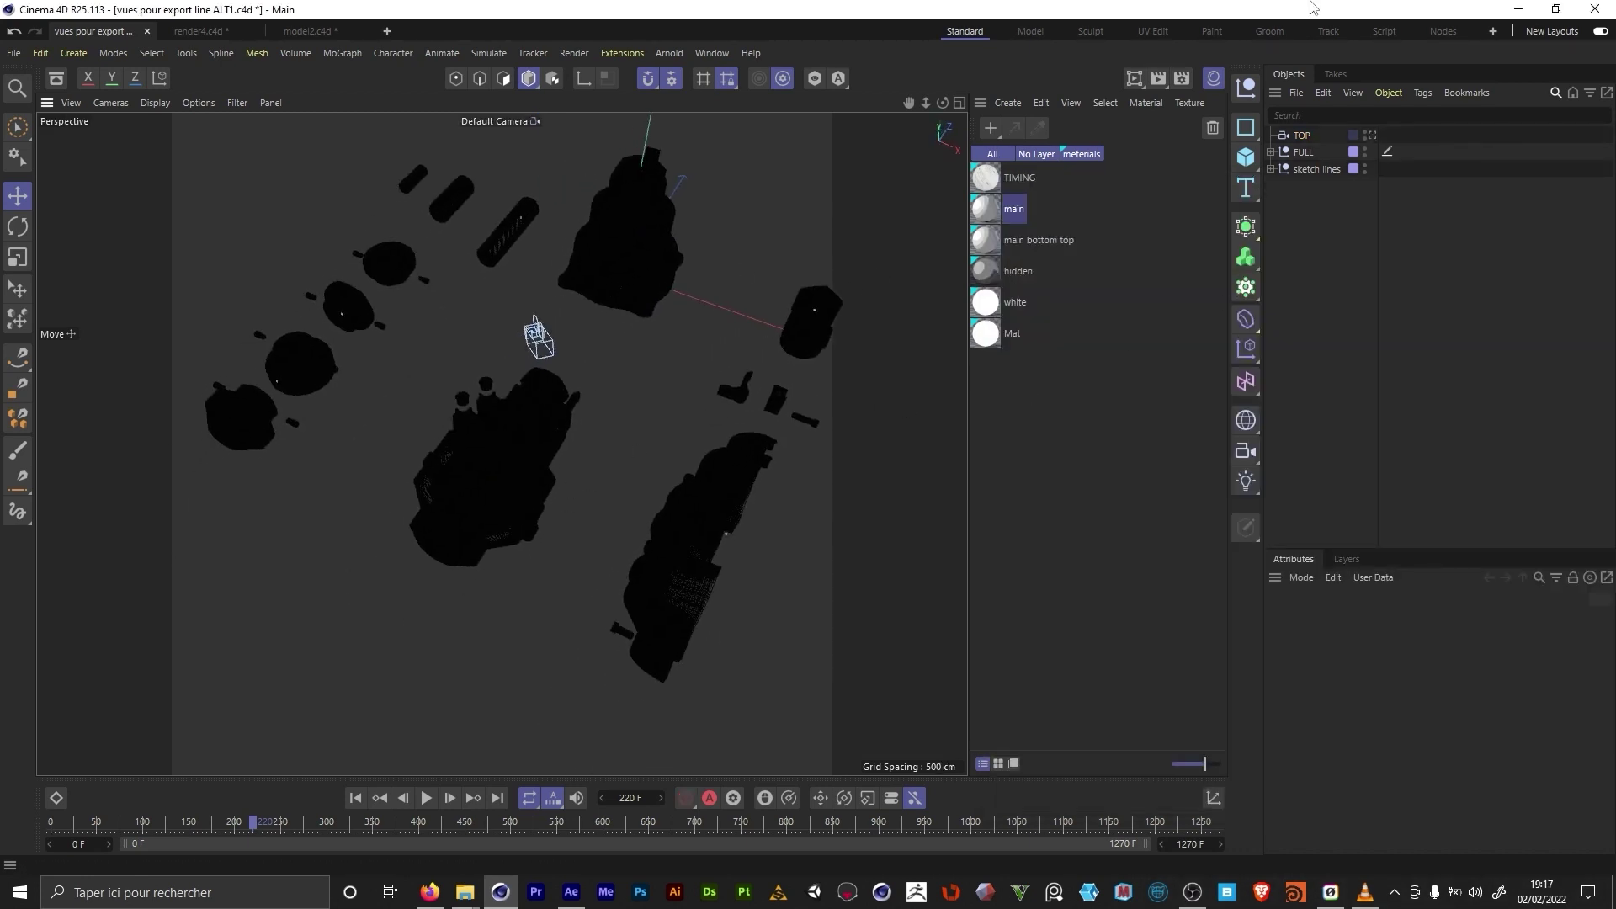
click(1373, 135)
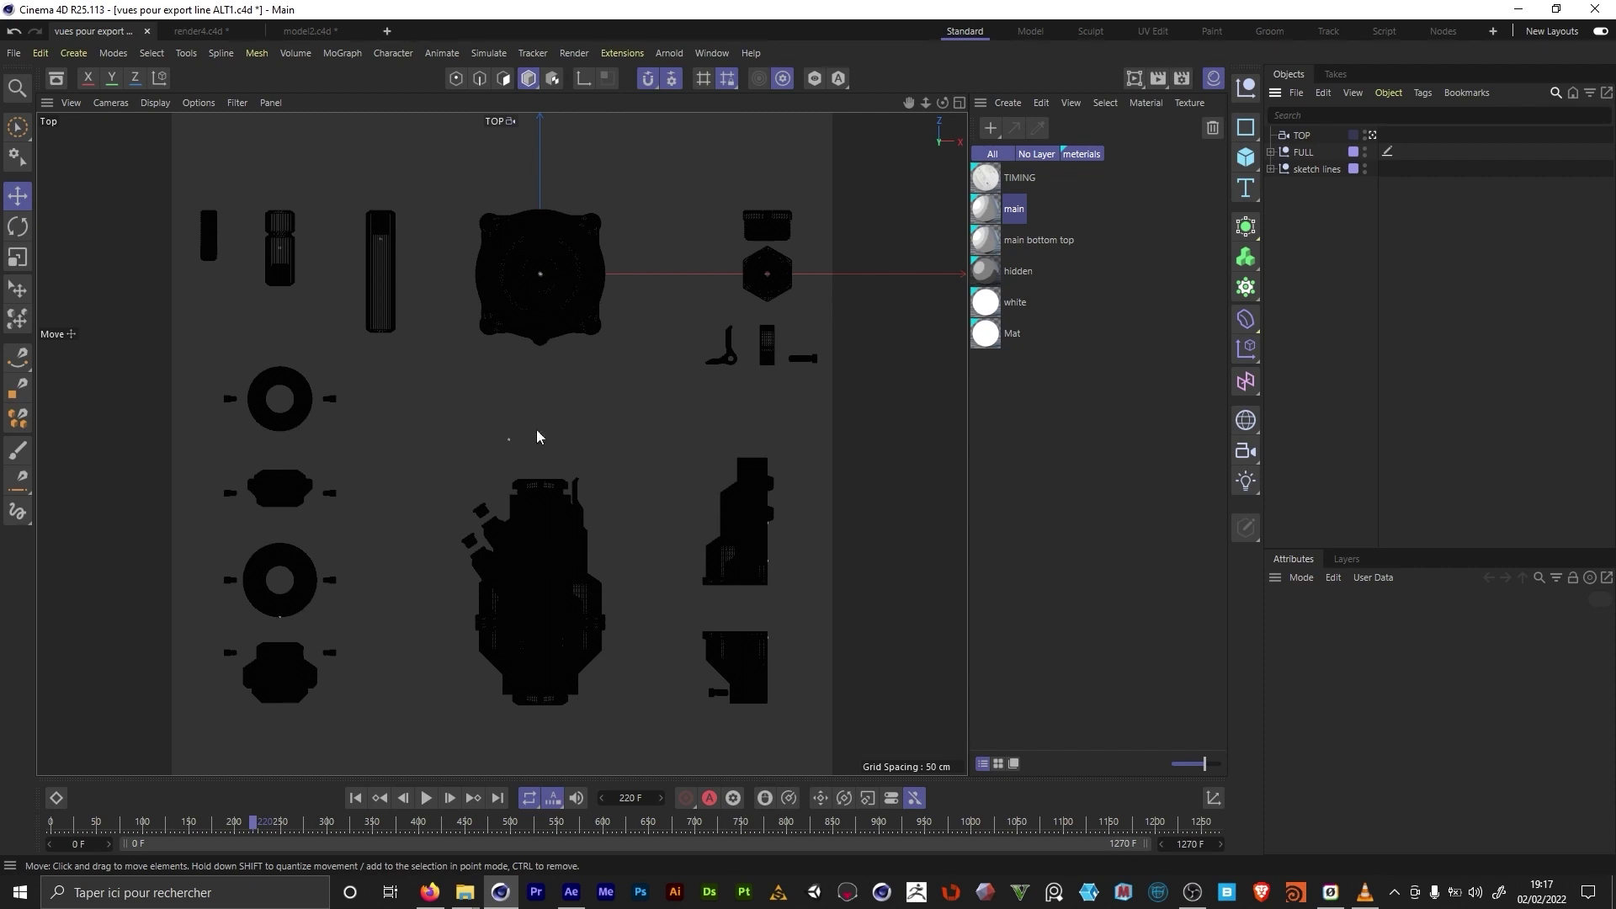
Step: Switch to the render4.c4d project and examine the projected drawing on the plane up close
key(v)
mouse_move(673, 293)
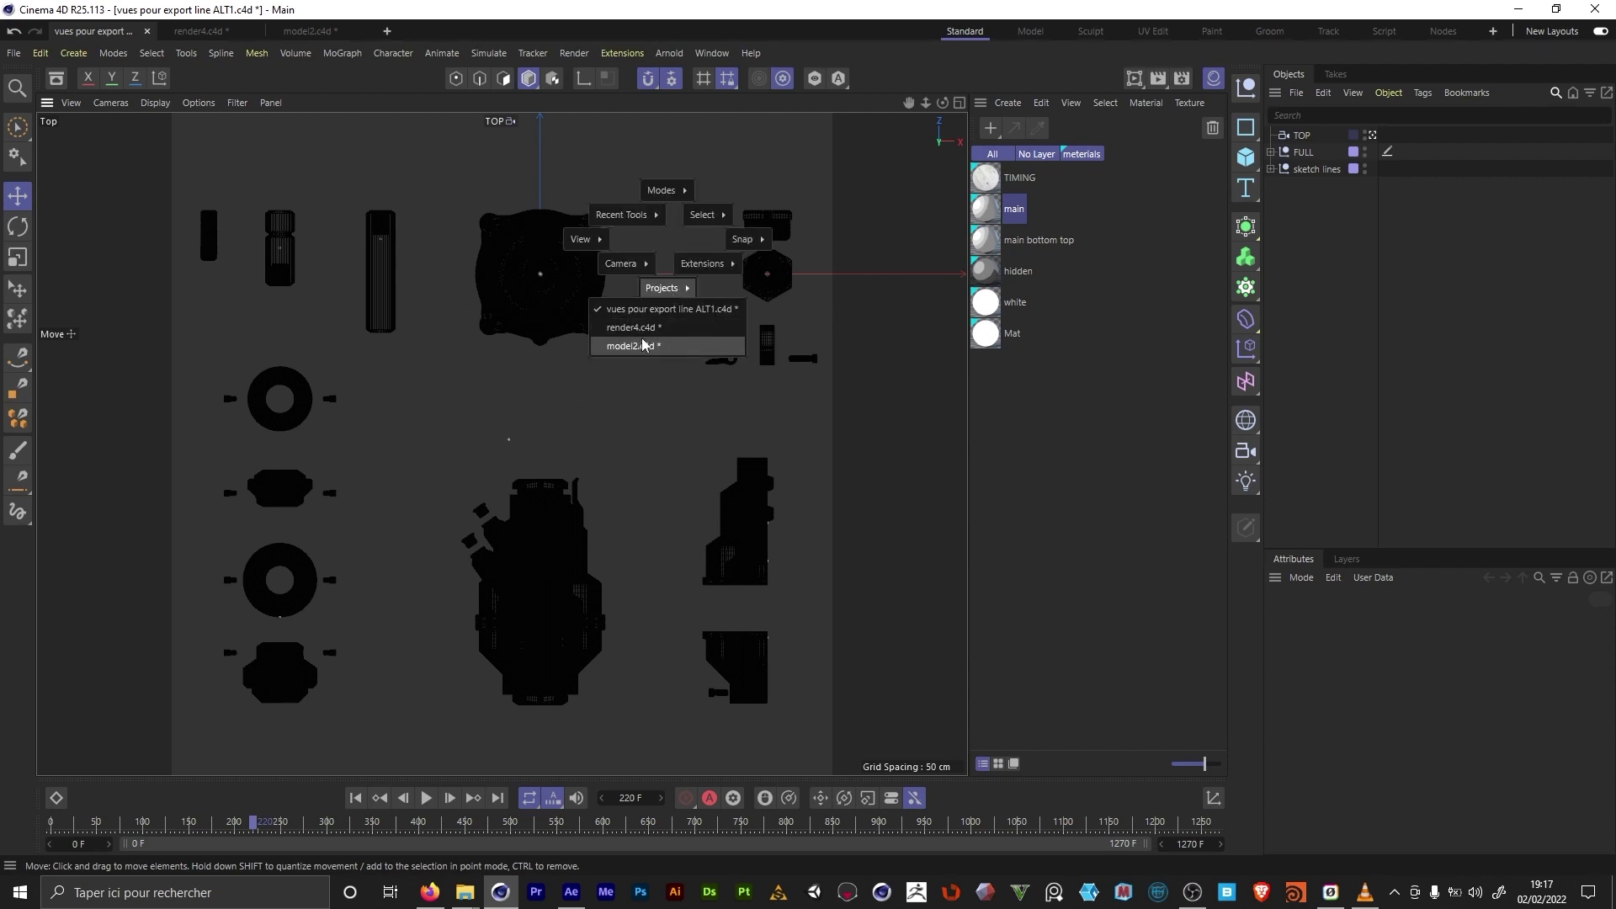
click(644, 329)
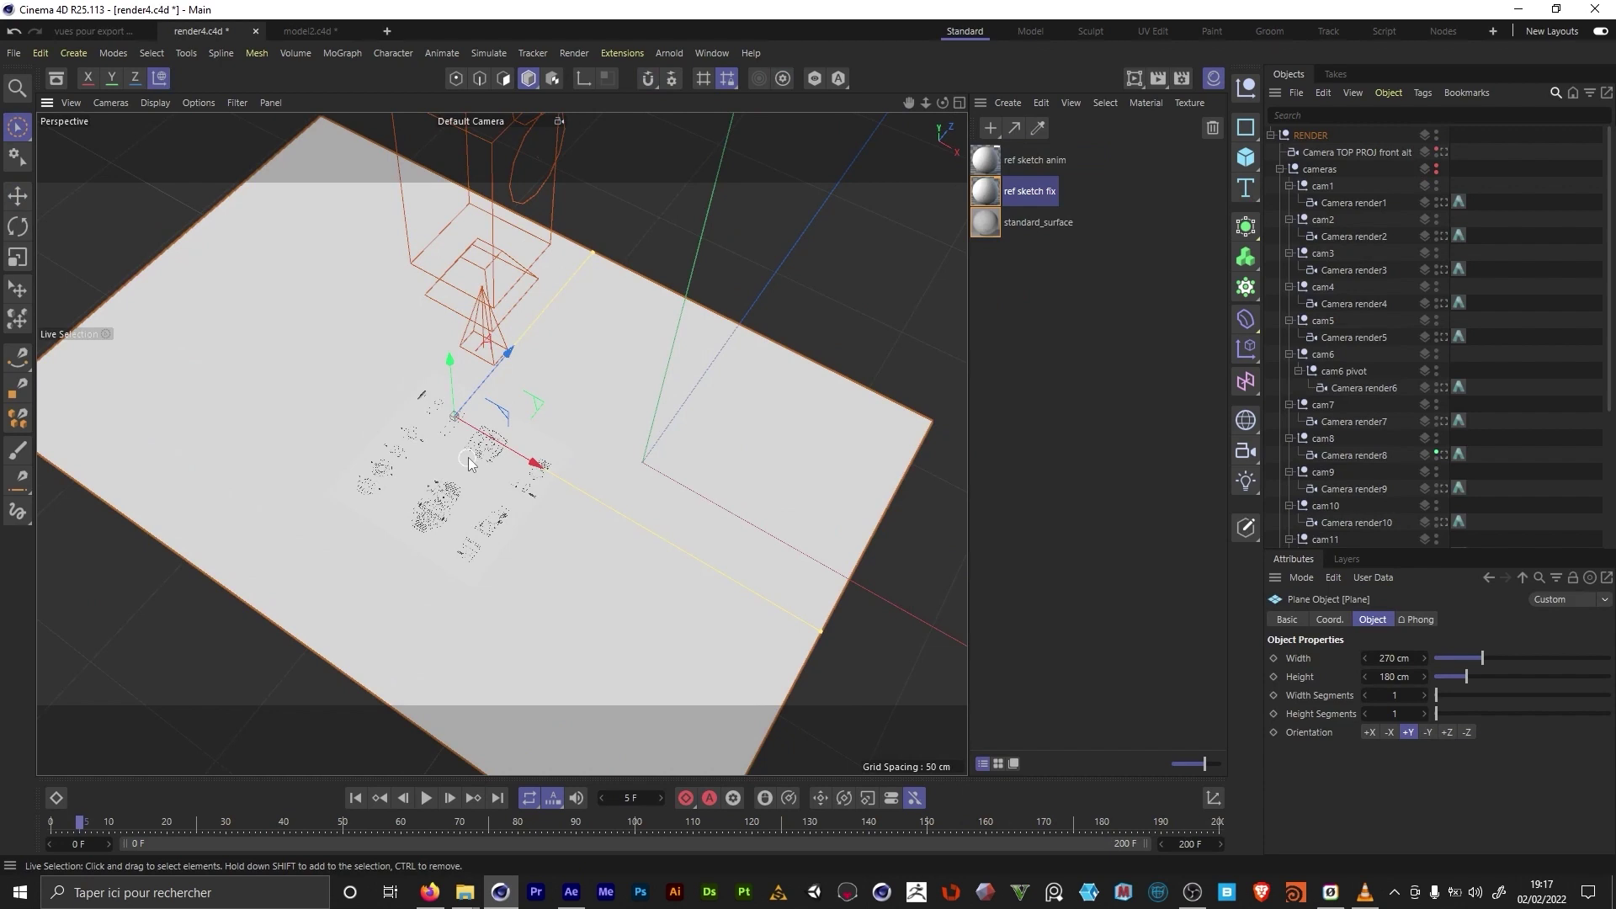
scroll(469, 457, up, 5)
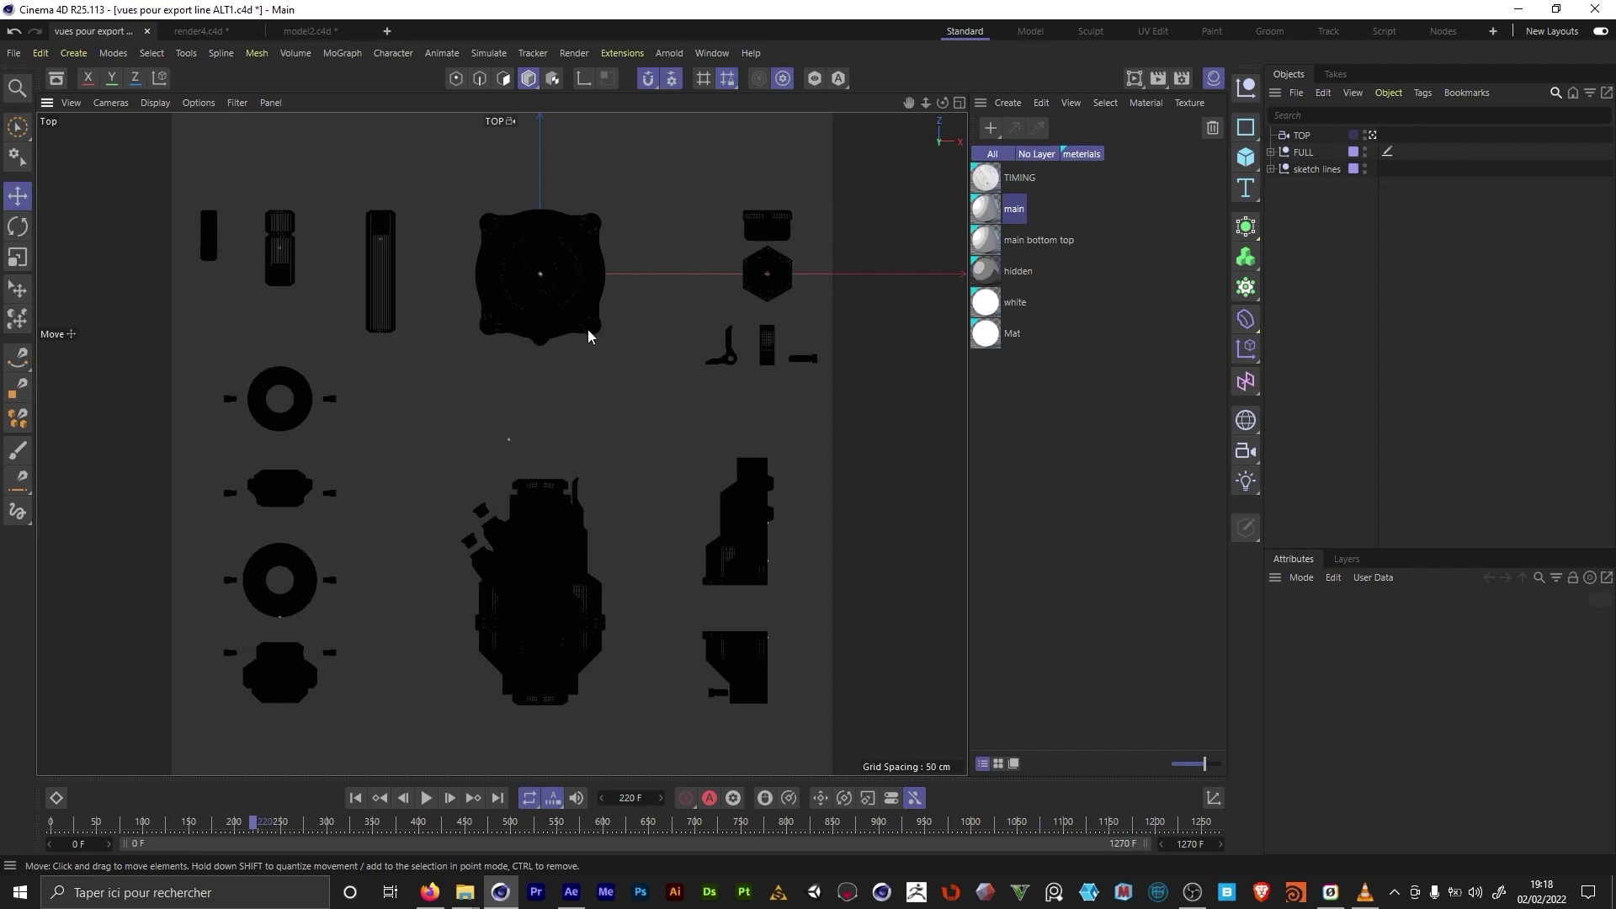
click(1054, 472)
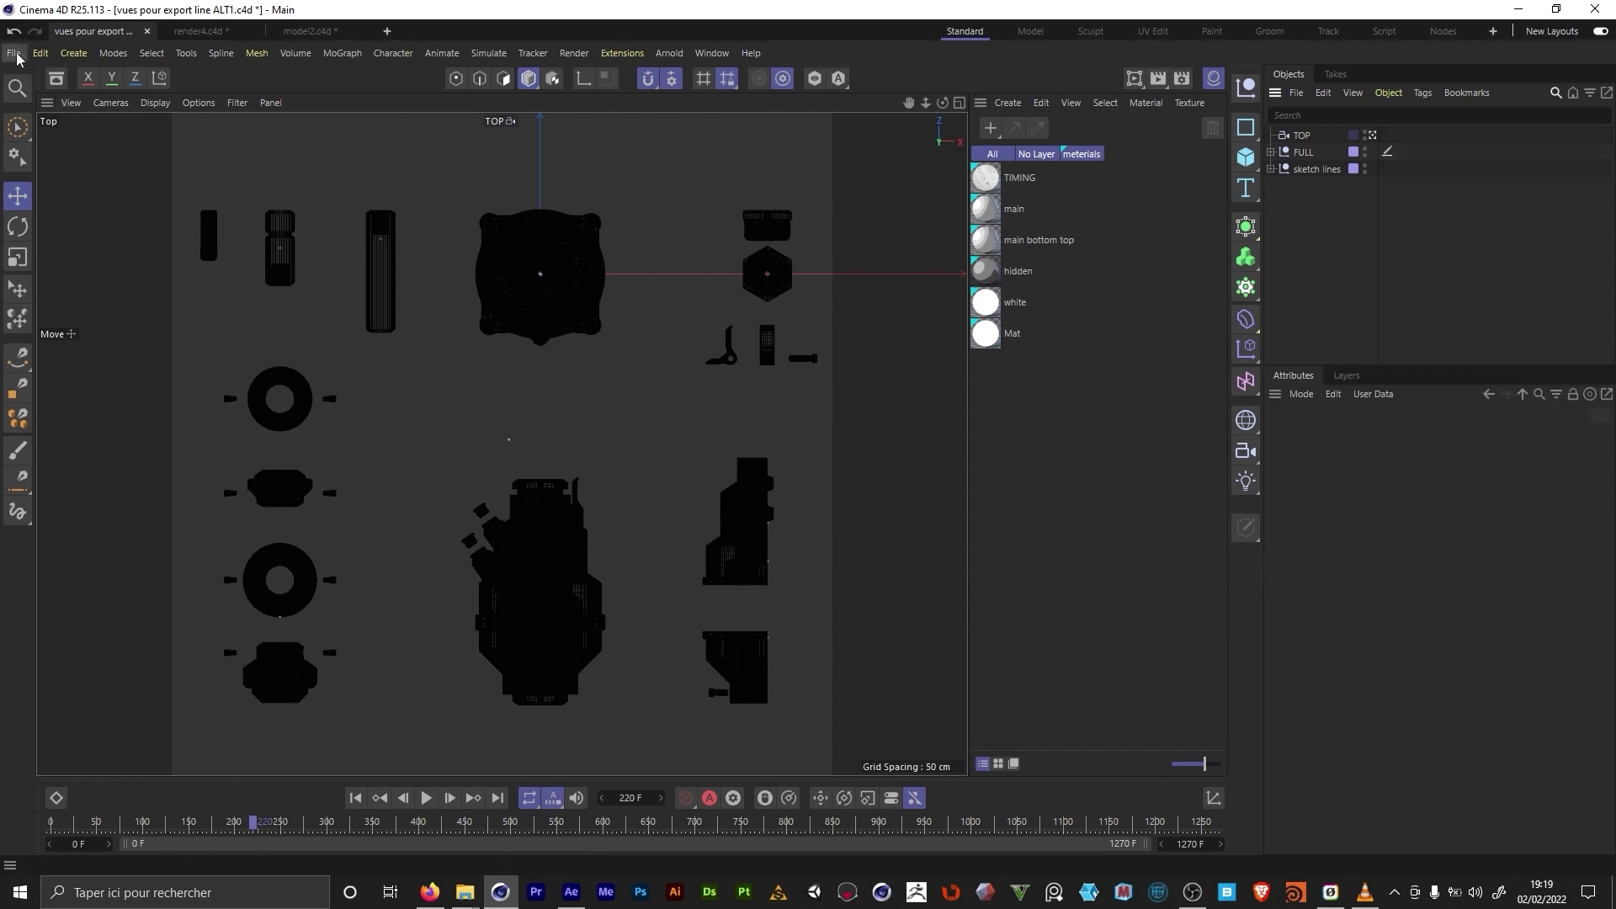
middle_click(617, 339)
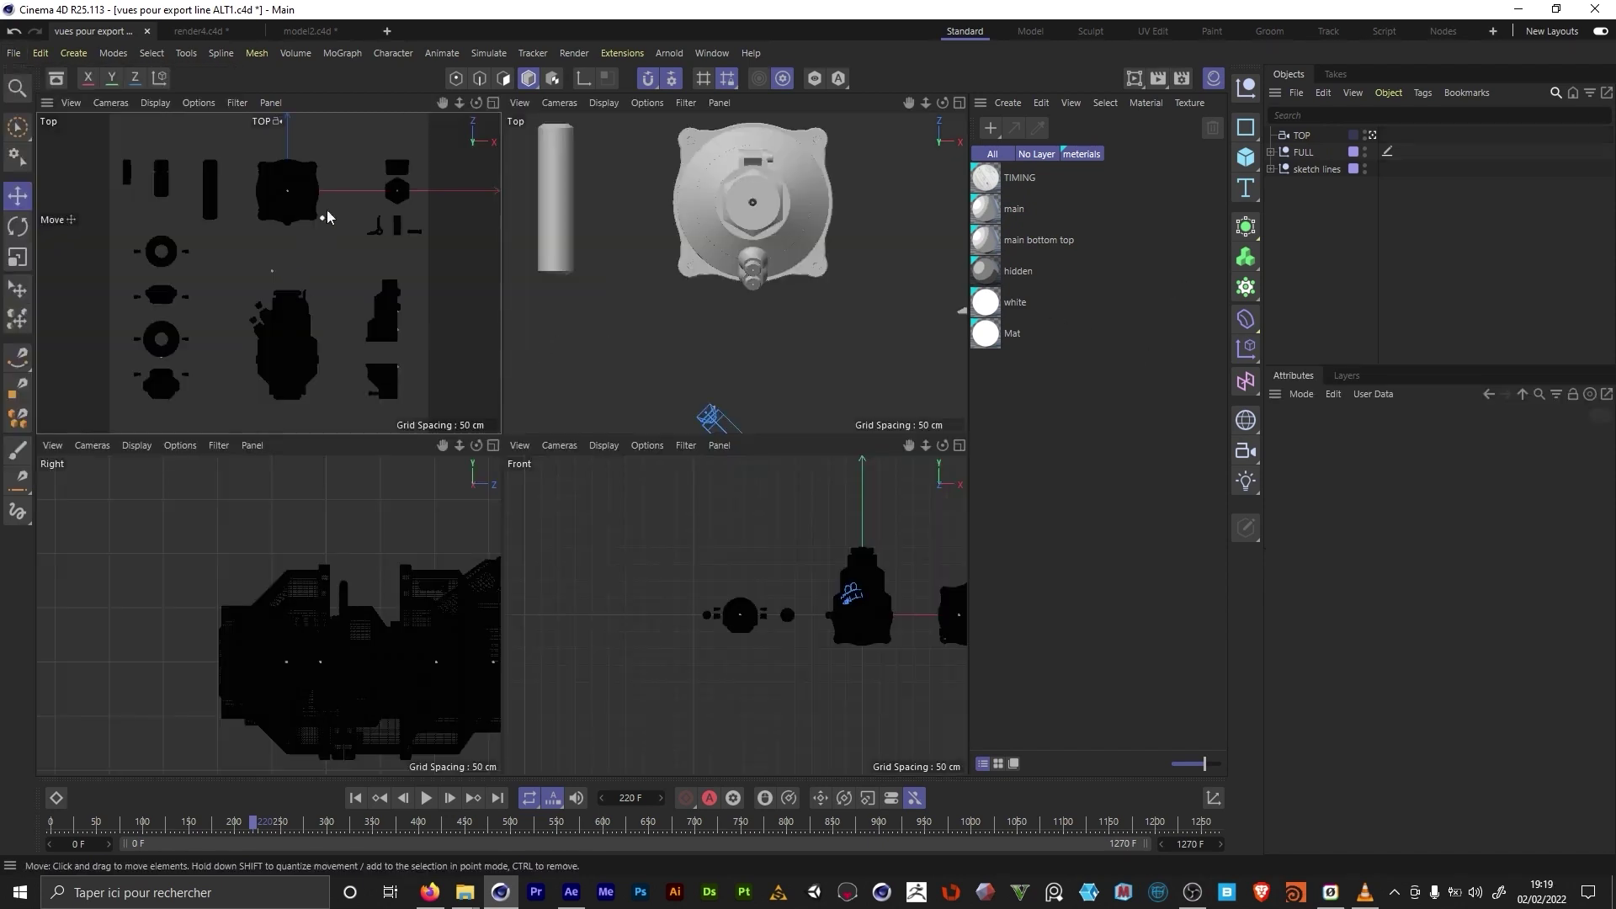
middle_click(318, 270)
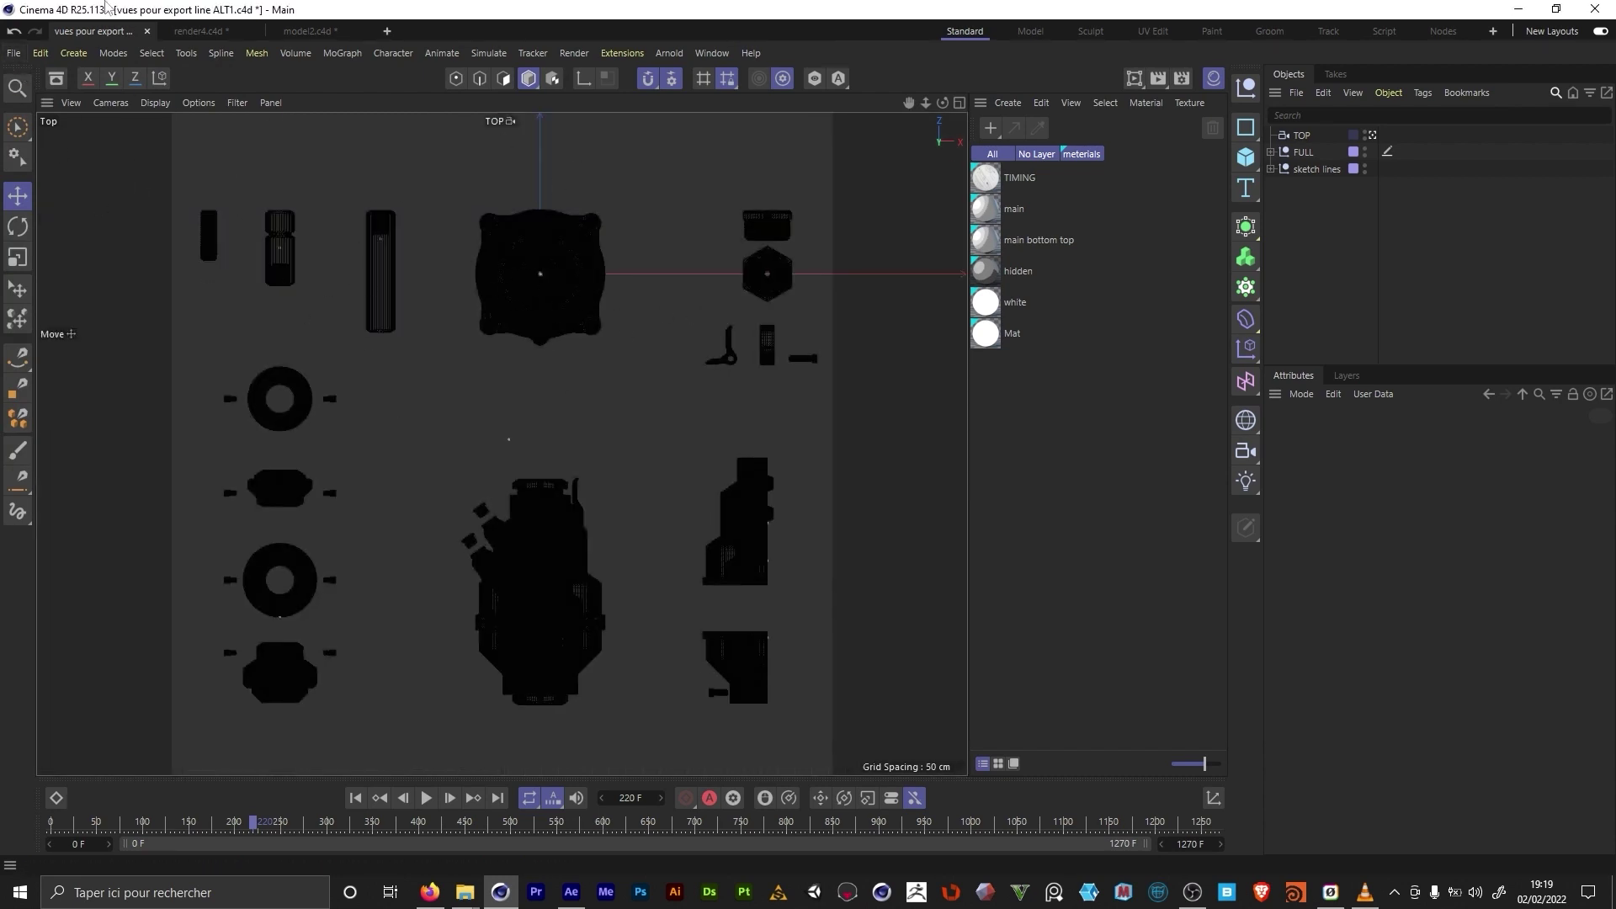
Step: Export the layout in Illustrator format and look over the resulting line splines in AI.c4d in perspective
click(13, 52)
mouse_move(175, 407)
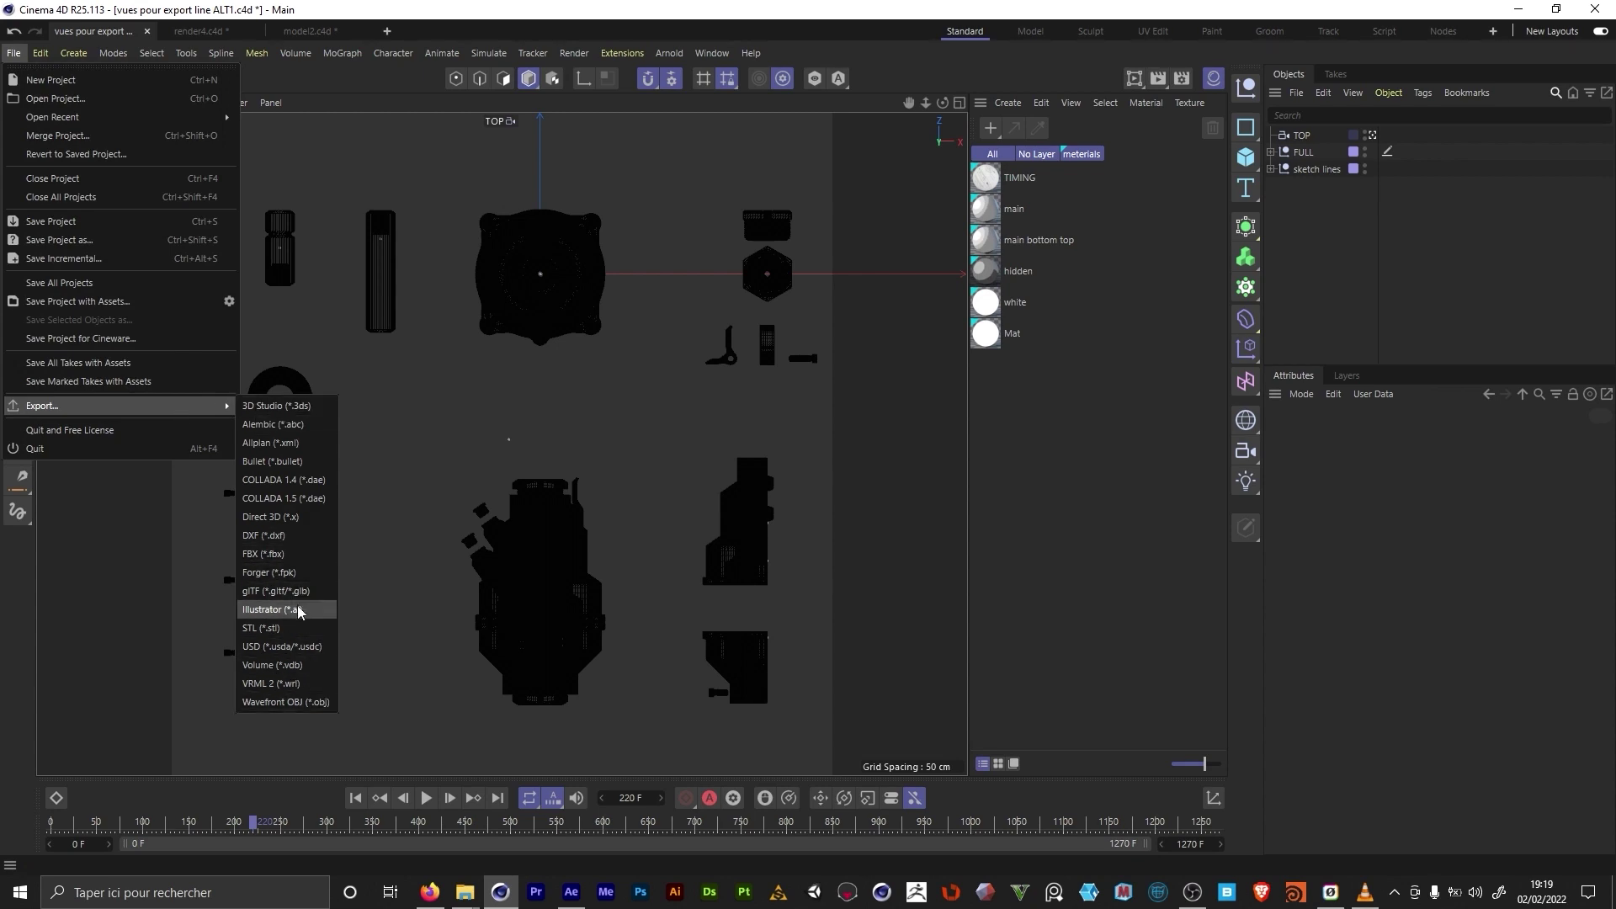
click(278, 612)
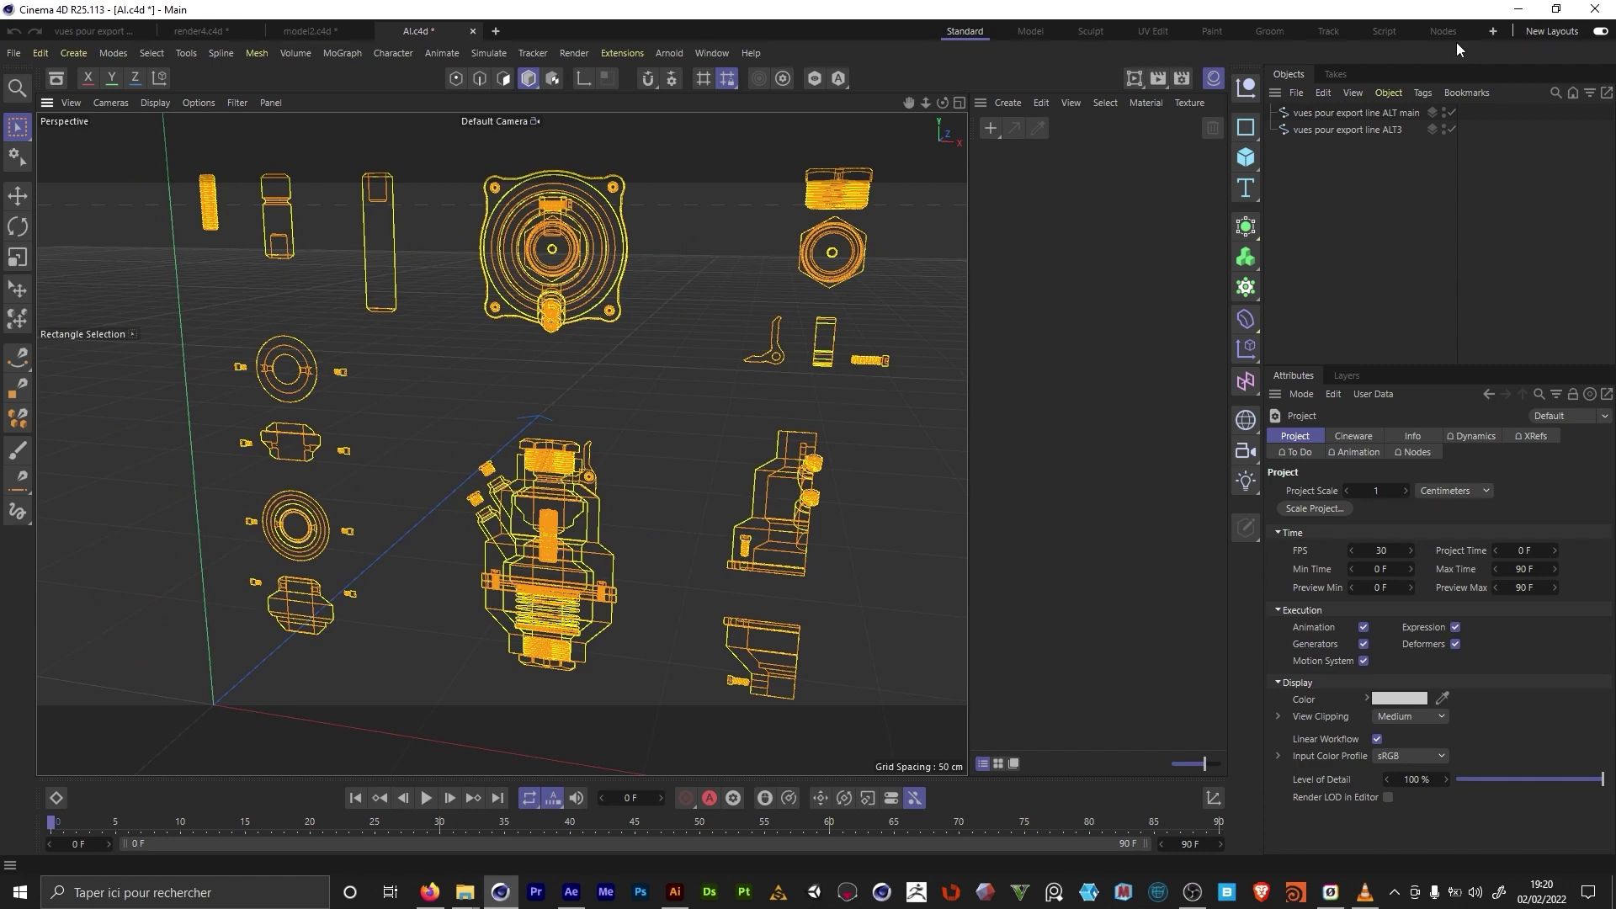
alt+drag(624, 378, 667, 336)
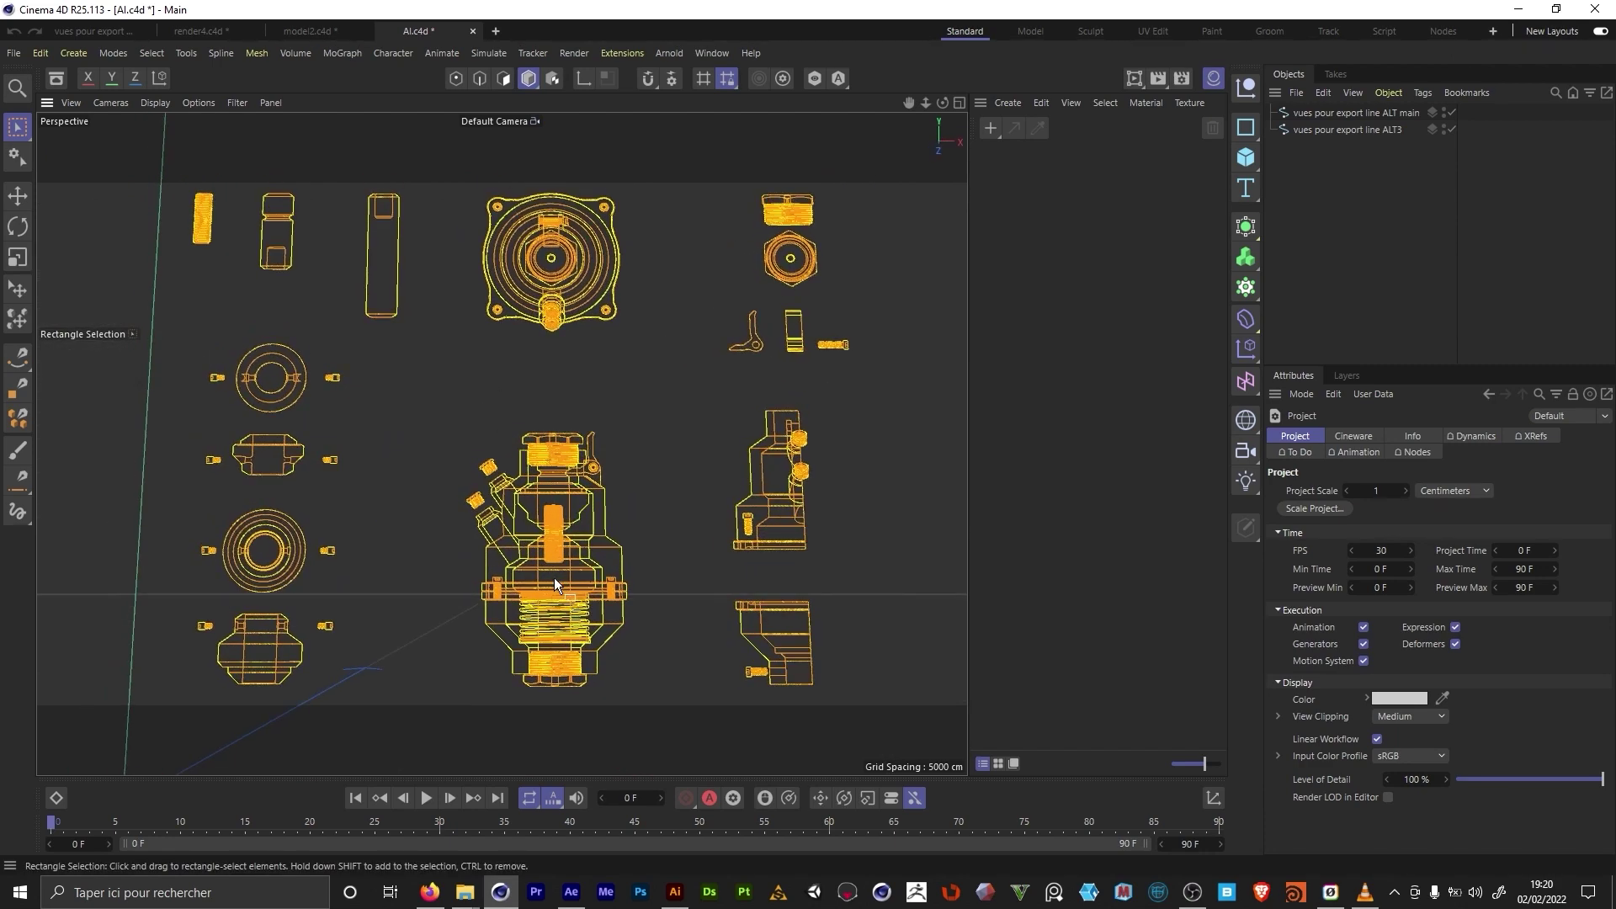
alt+drag(554, 577, 527, 563)
scroll(553, 561, up, 3)
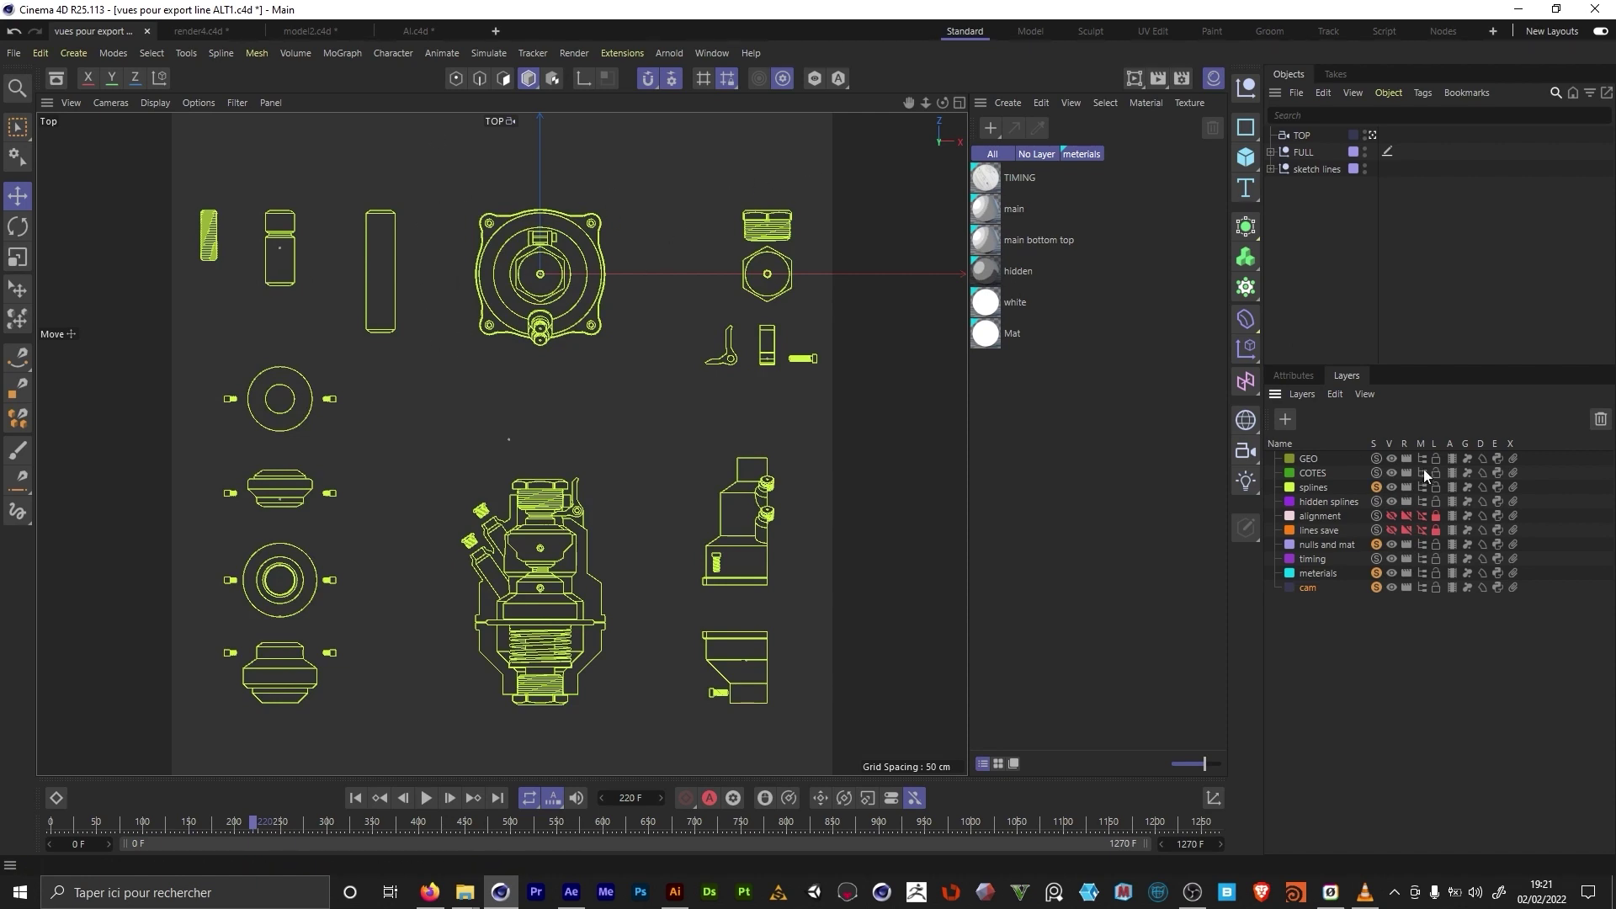
Step: Solo the GEO layer and clear the Default Hidden material in the line settings of the FULL group's Sketch Style tag
click(1377, 459)
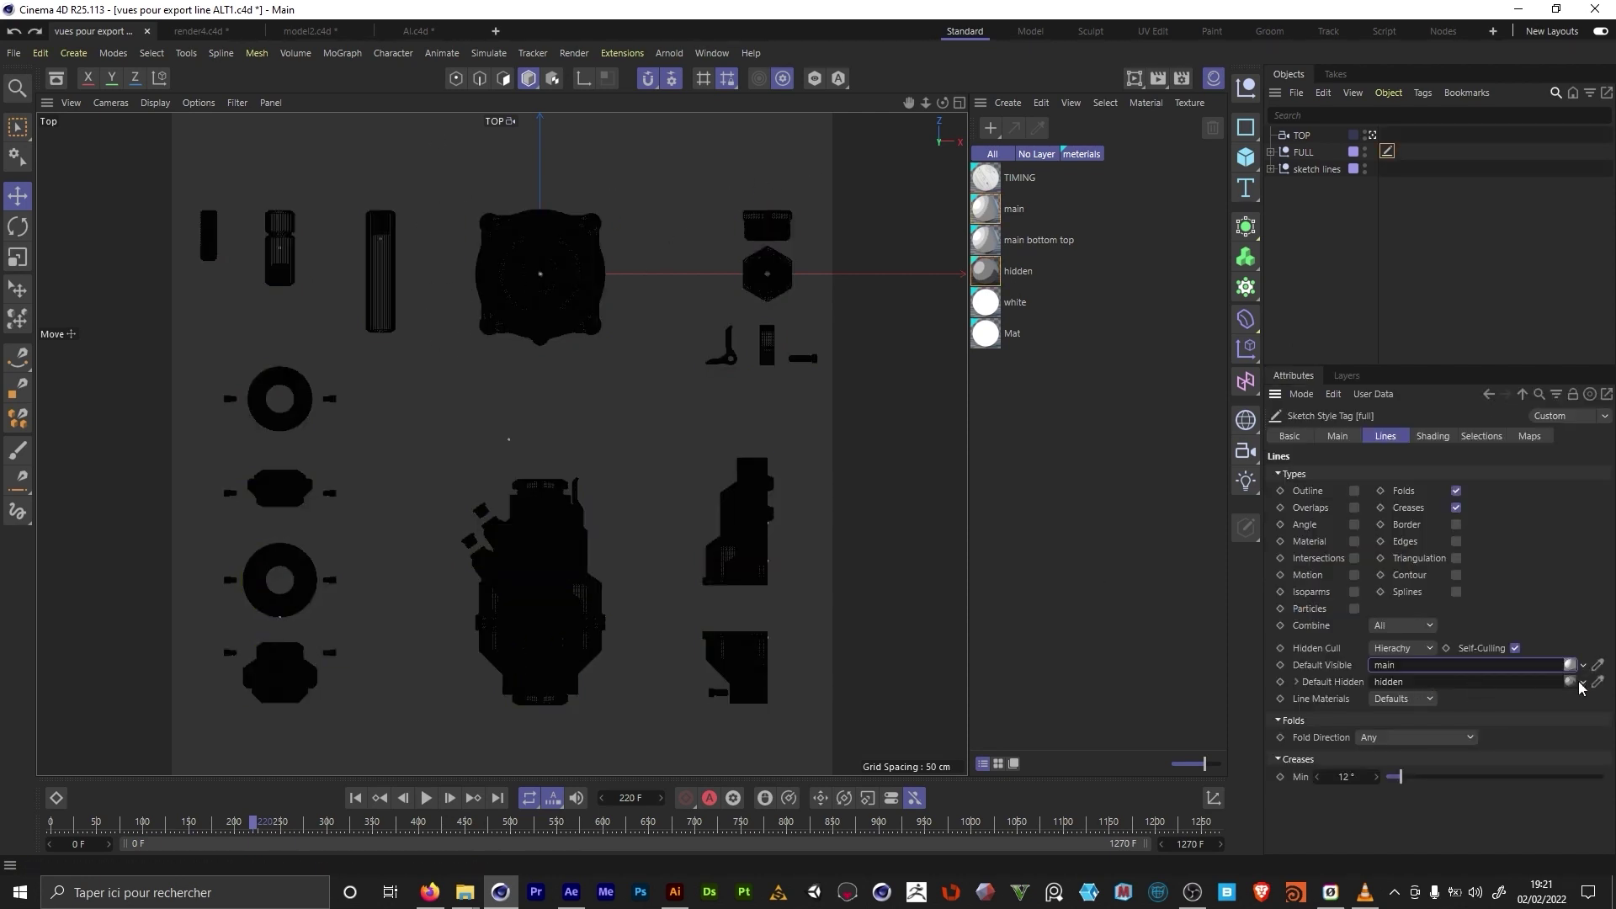
click(1583, 683)
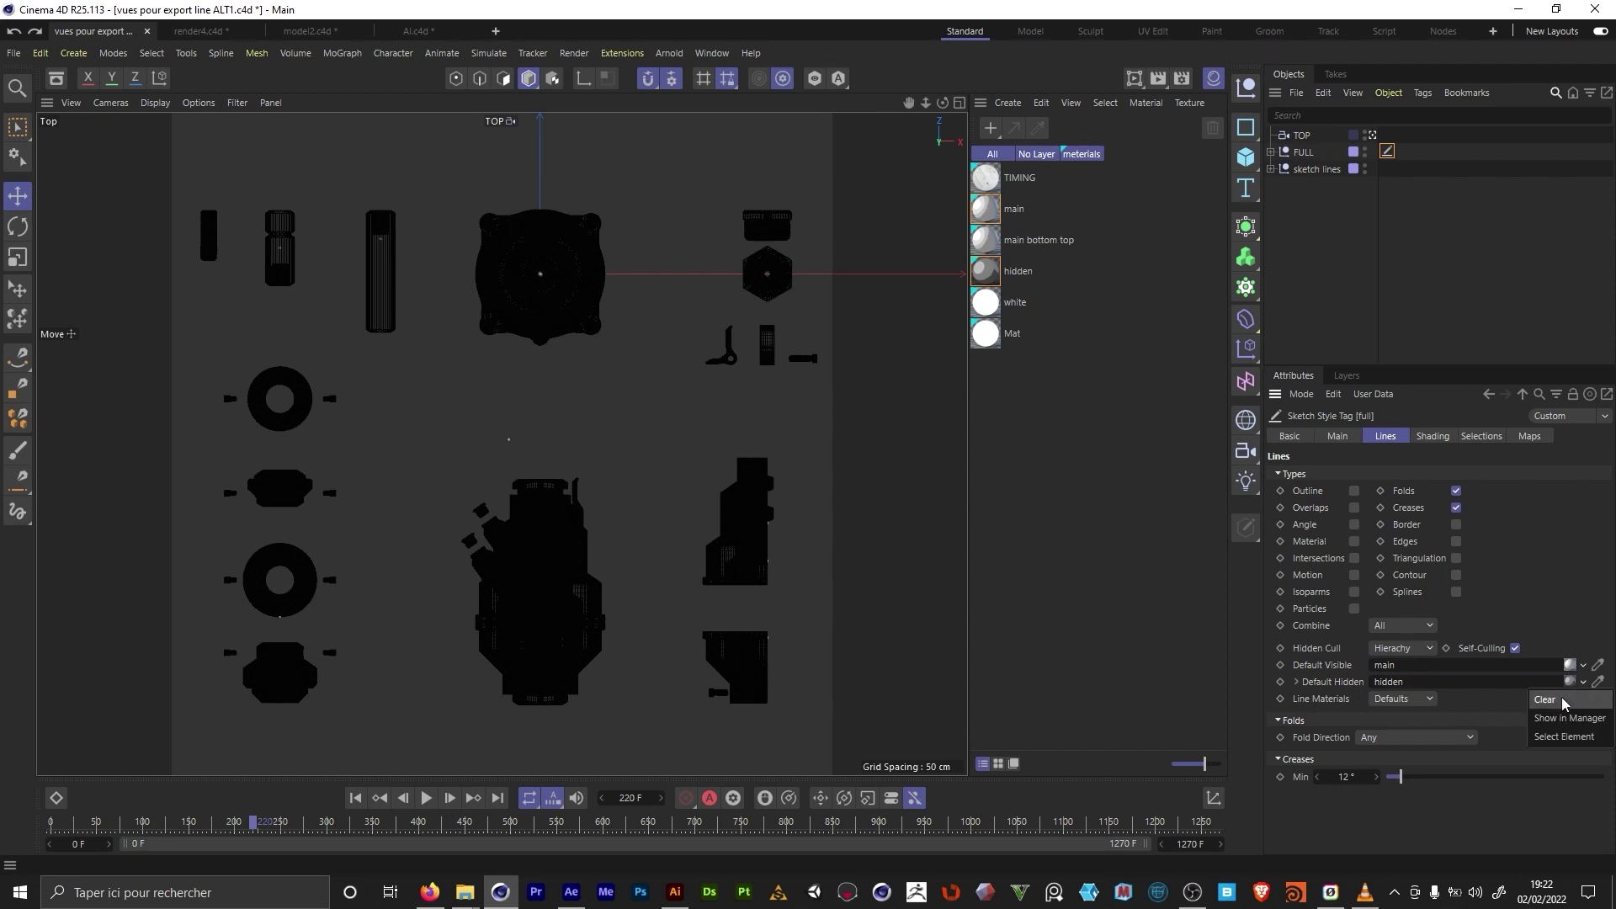
click(1563, 700)
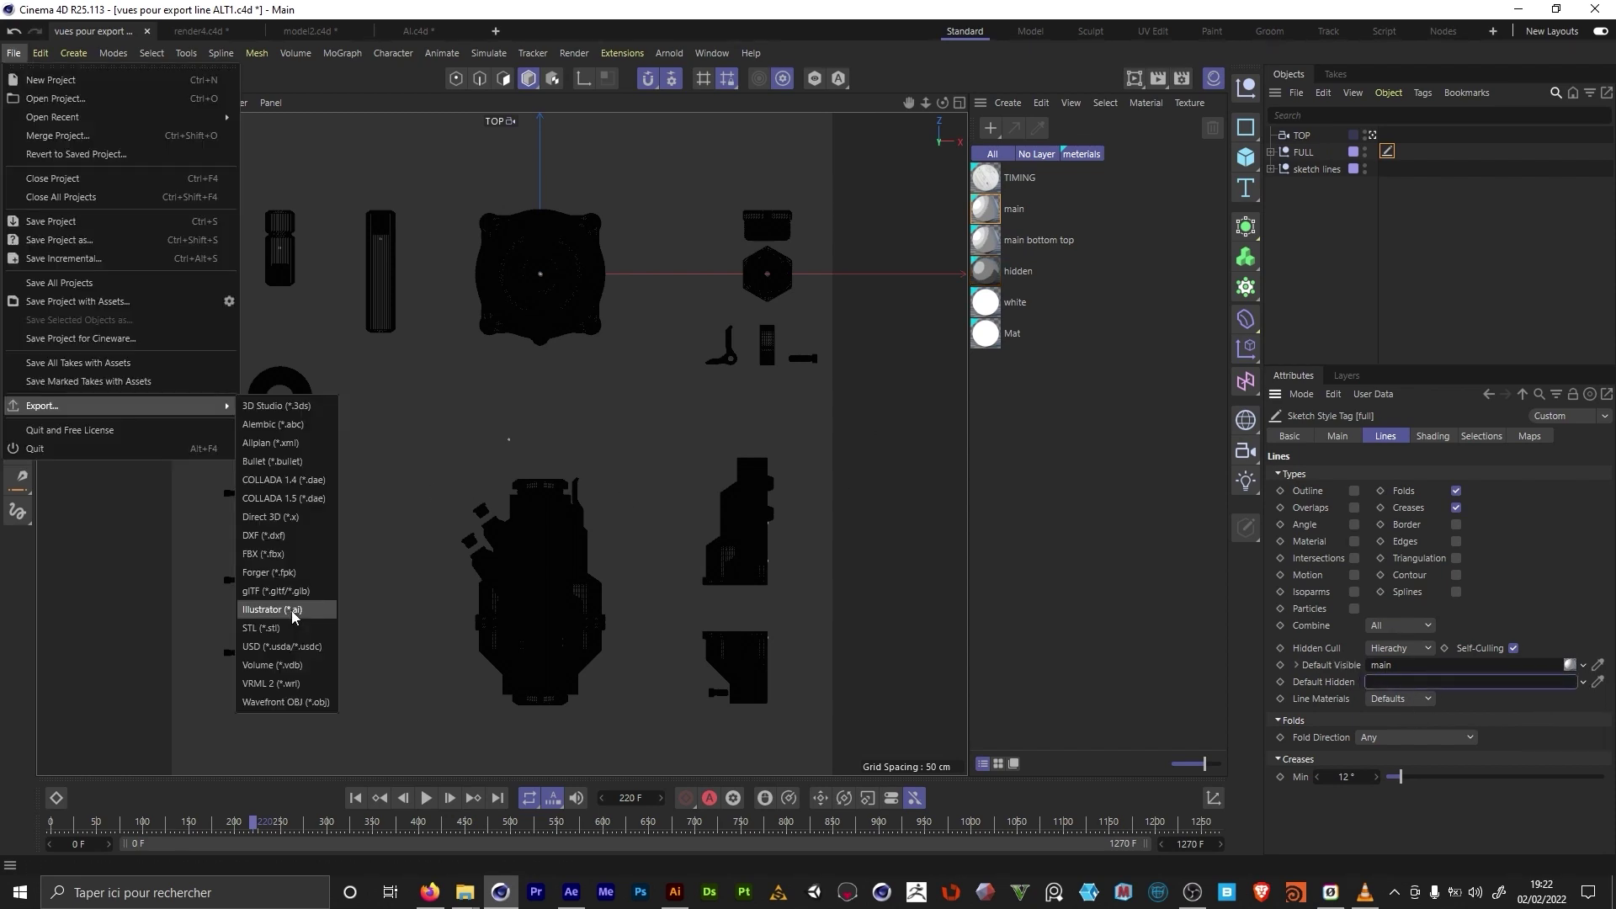
click(1563, 574)
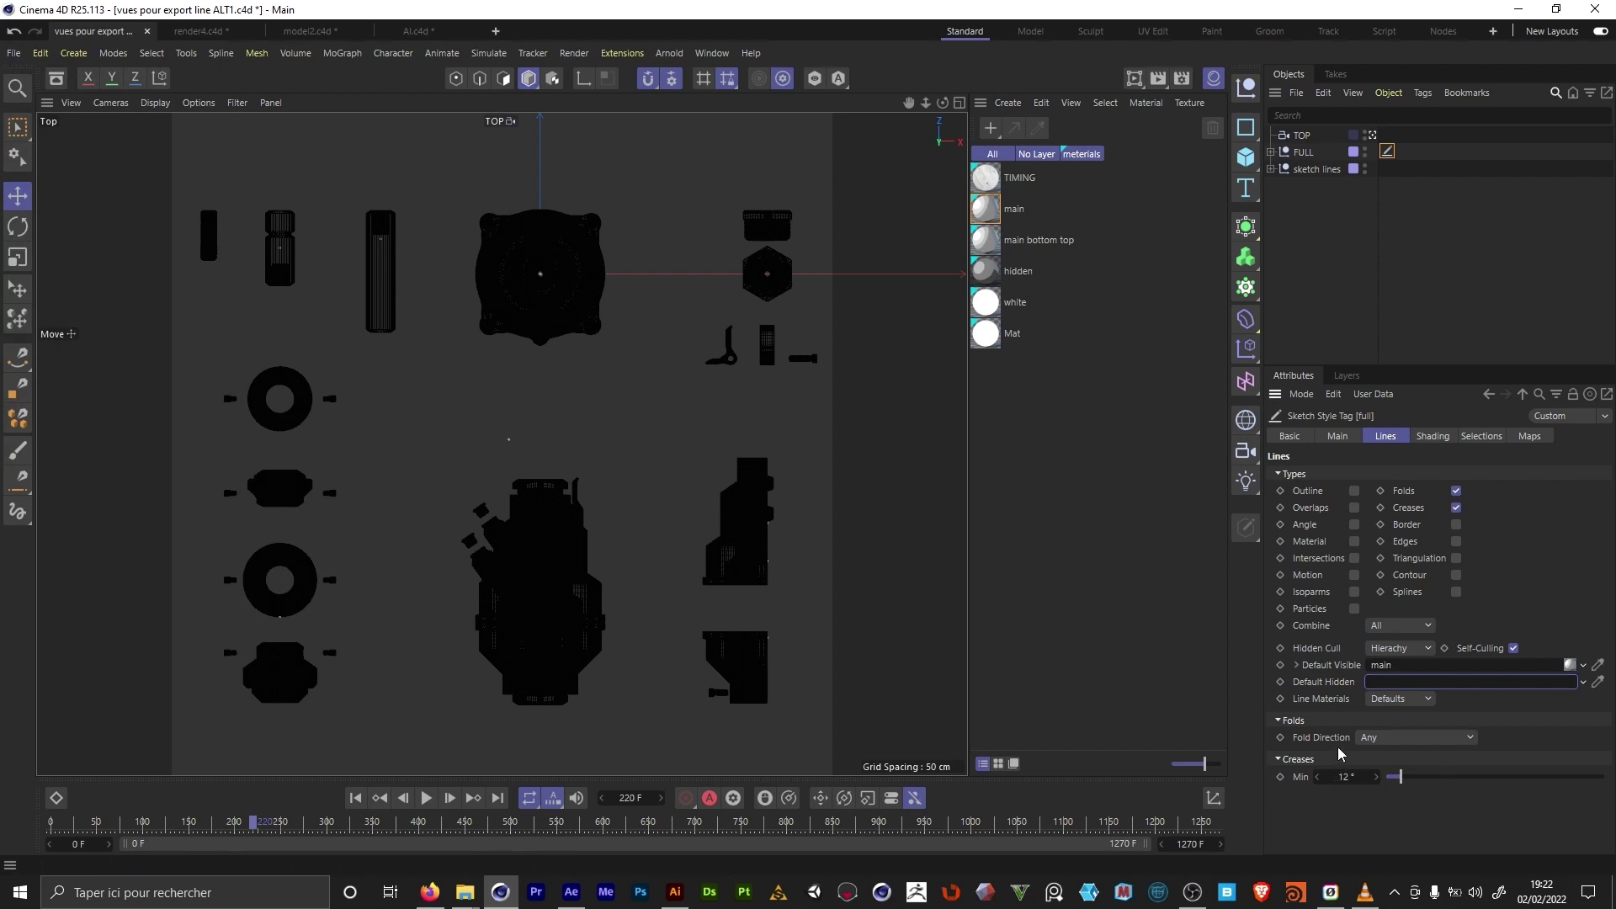
key(ctrl+z)
click(1583, 682)
click(1553, 700)
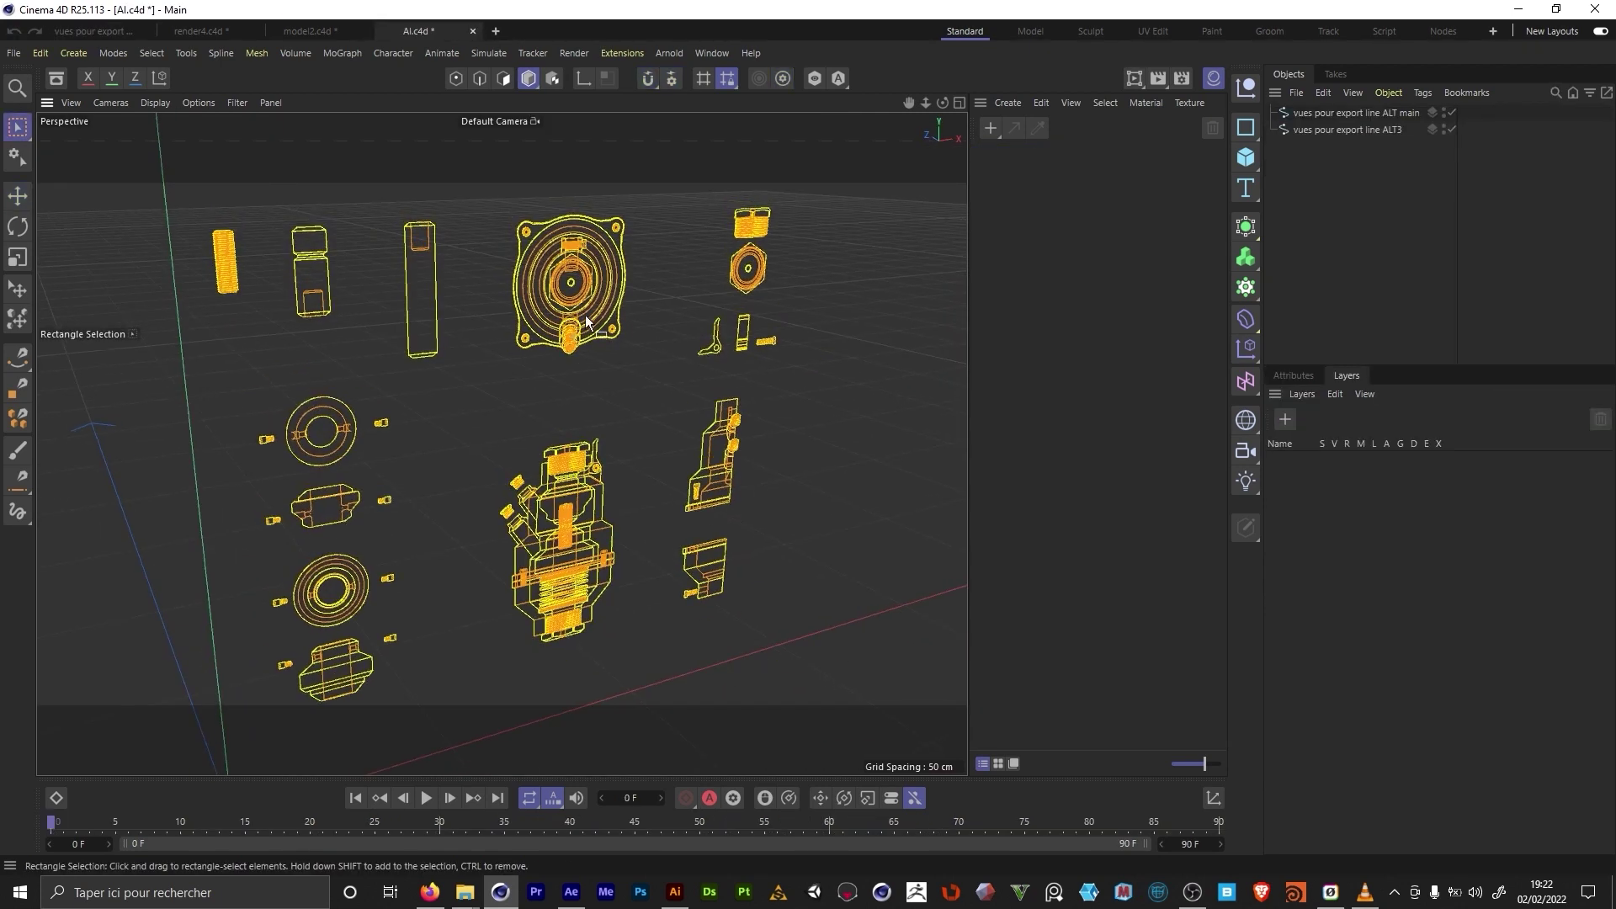
Step: Compare the two imported splines in AI.c4d, ALT main and ALT3, and return to the vues pour export line ALT1 project
alt+drag(585, 315, 650, 288)
click(1382, 117)
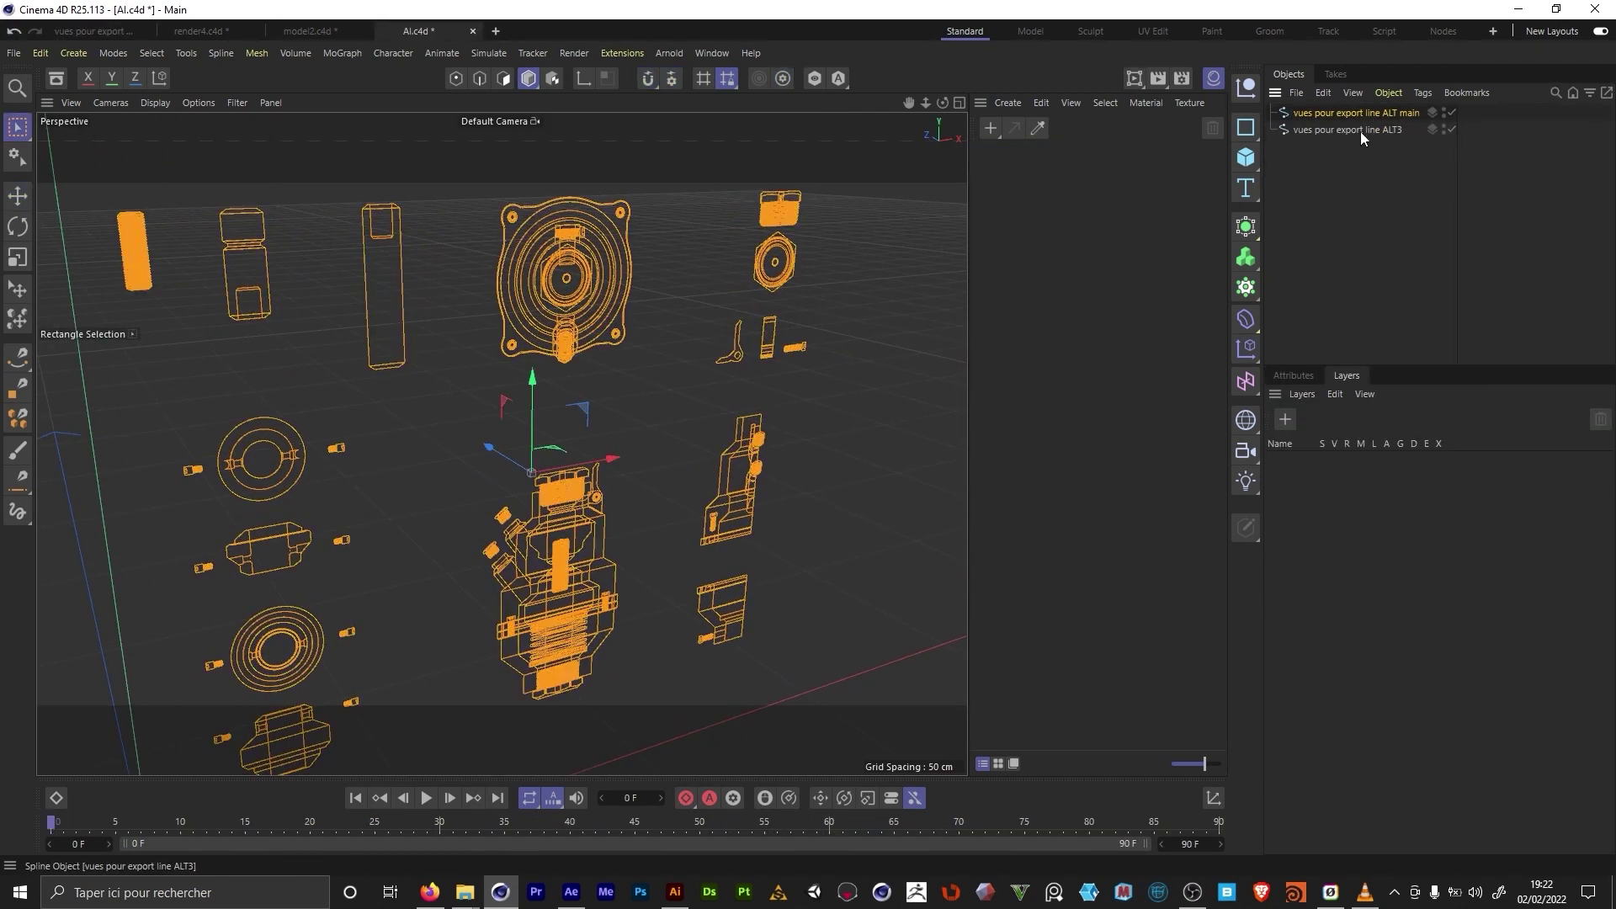
click(1453, 113)
key(ctrl+Tab)
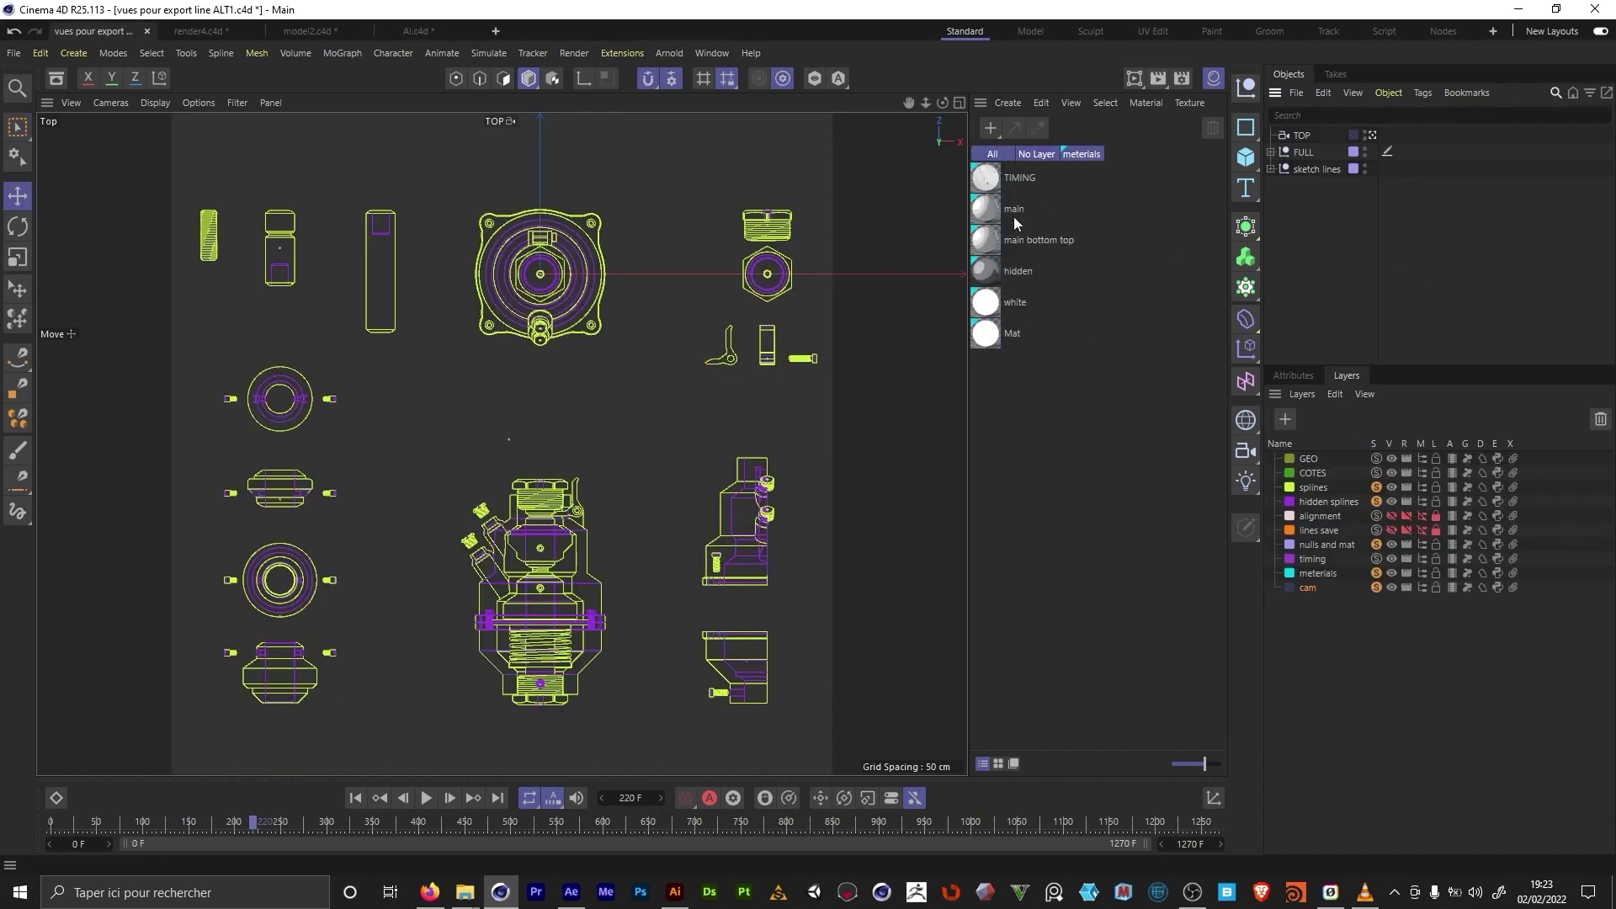
Step: Review the main and hidden sketch materials and the output settings of the sketch render setting
click(1017, 274)
click(1015, 214)
click(1002, 270)
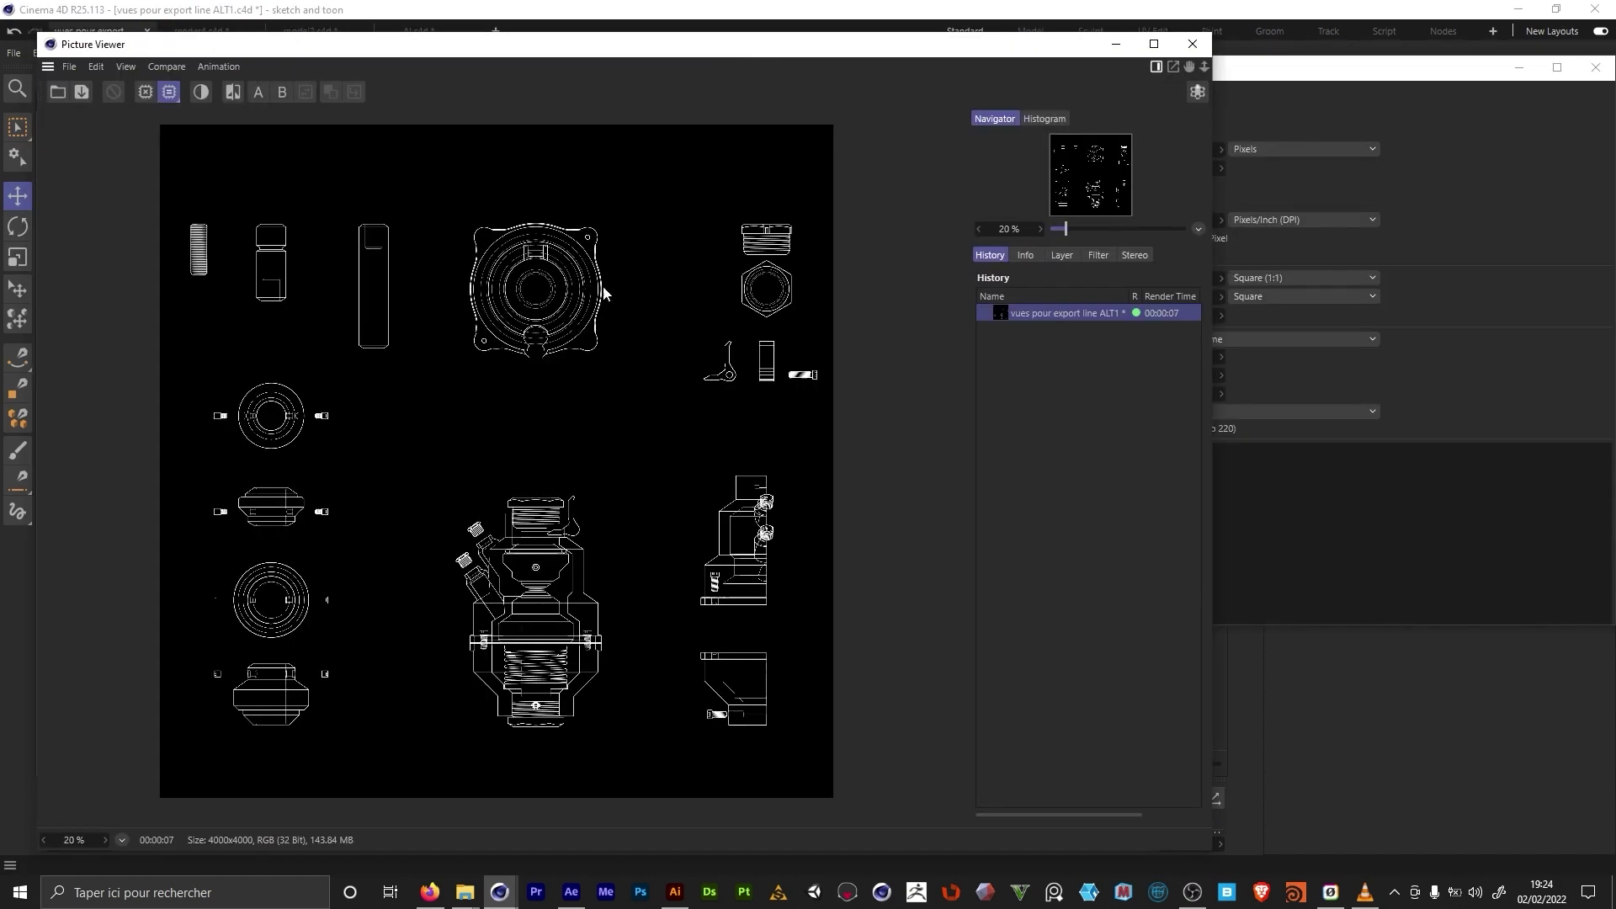
click(1556, 269)
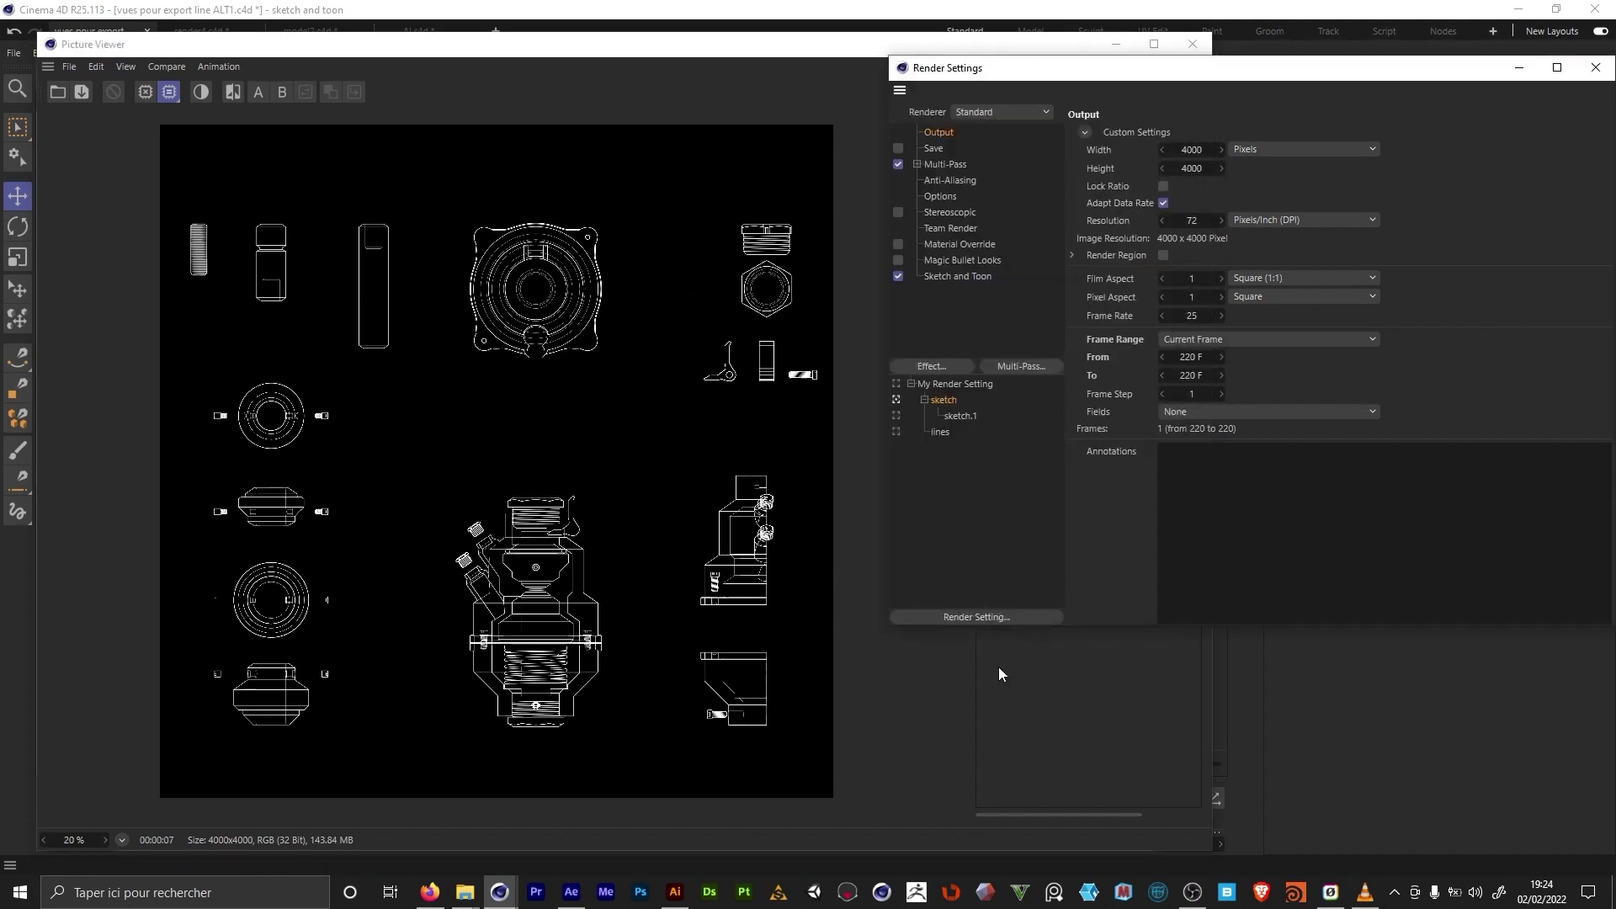
click(929, 715)
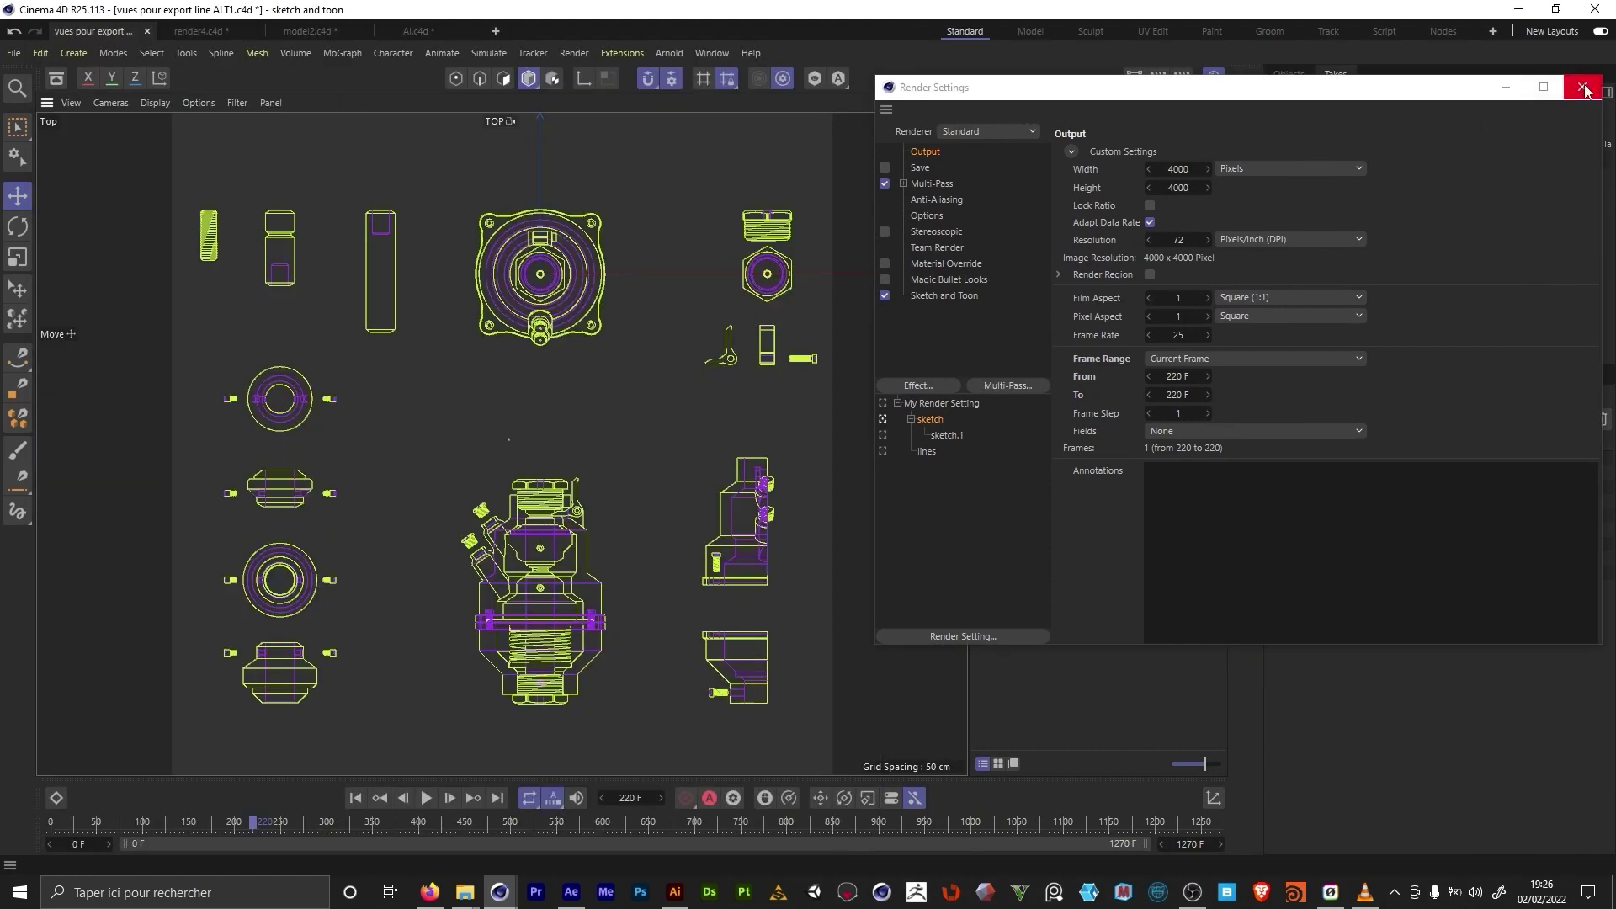
click(1582, 88)
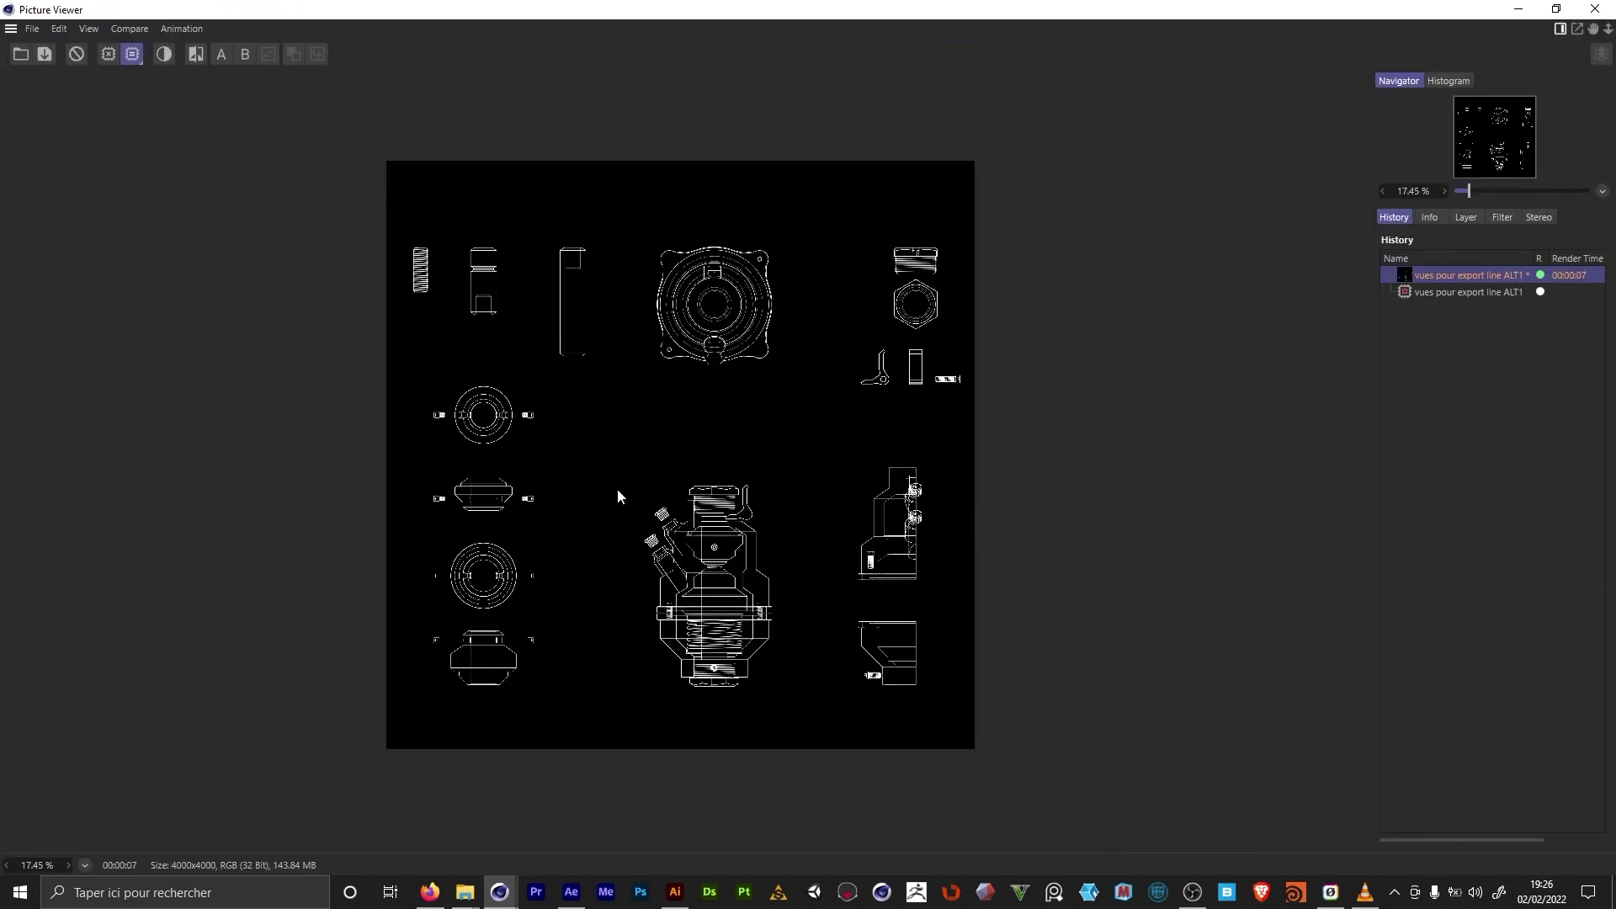
Step: Examine the rendered line drawing of the main assembly up close in the Picture Viewer
double_click(743, 552)
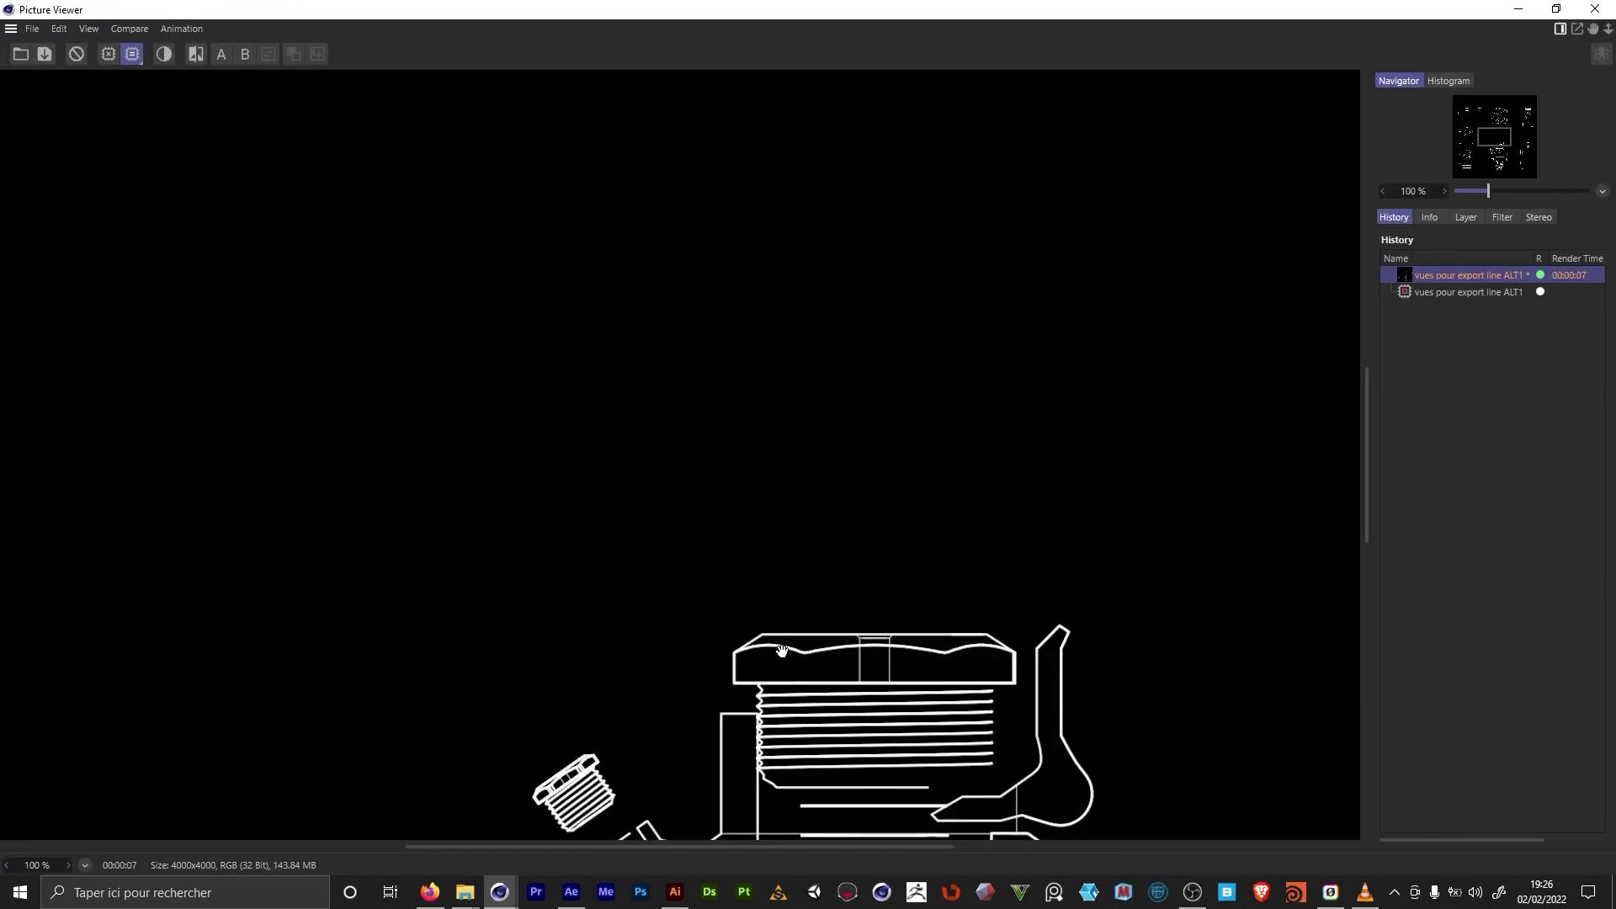
drag(803, 661, 1226, 192)
scroll(643, 286, down, 1)
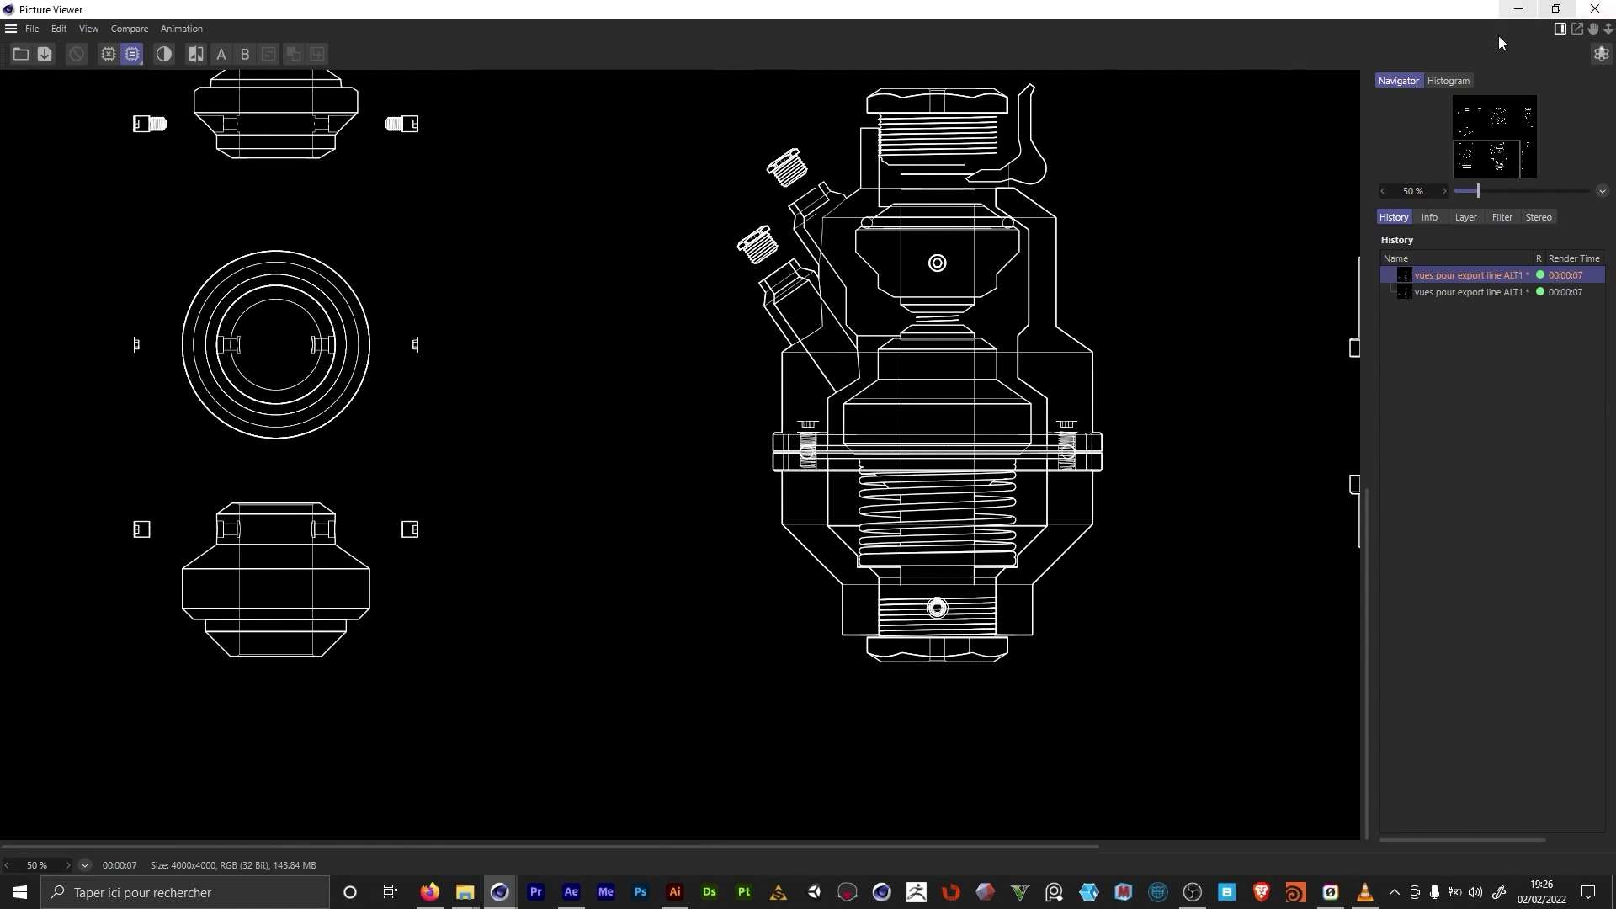
click(1430, 292)
Step: Switch to the render4.c4d project and preview the animation through Camera render3, Camera render4 and Camera render5
key(v)
mouse_move(1005, 328)
click(1000, 366)
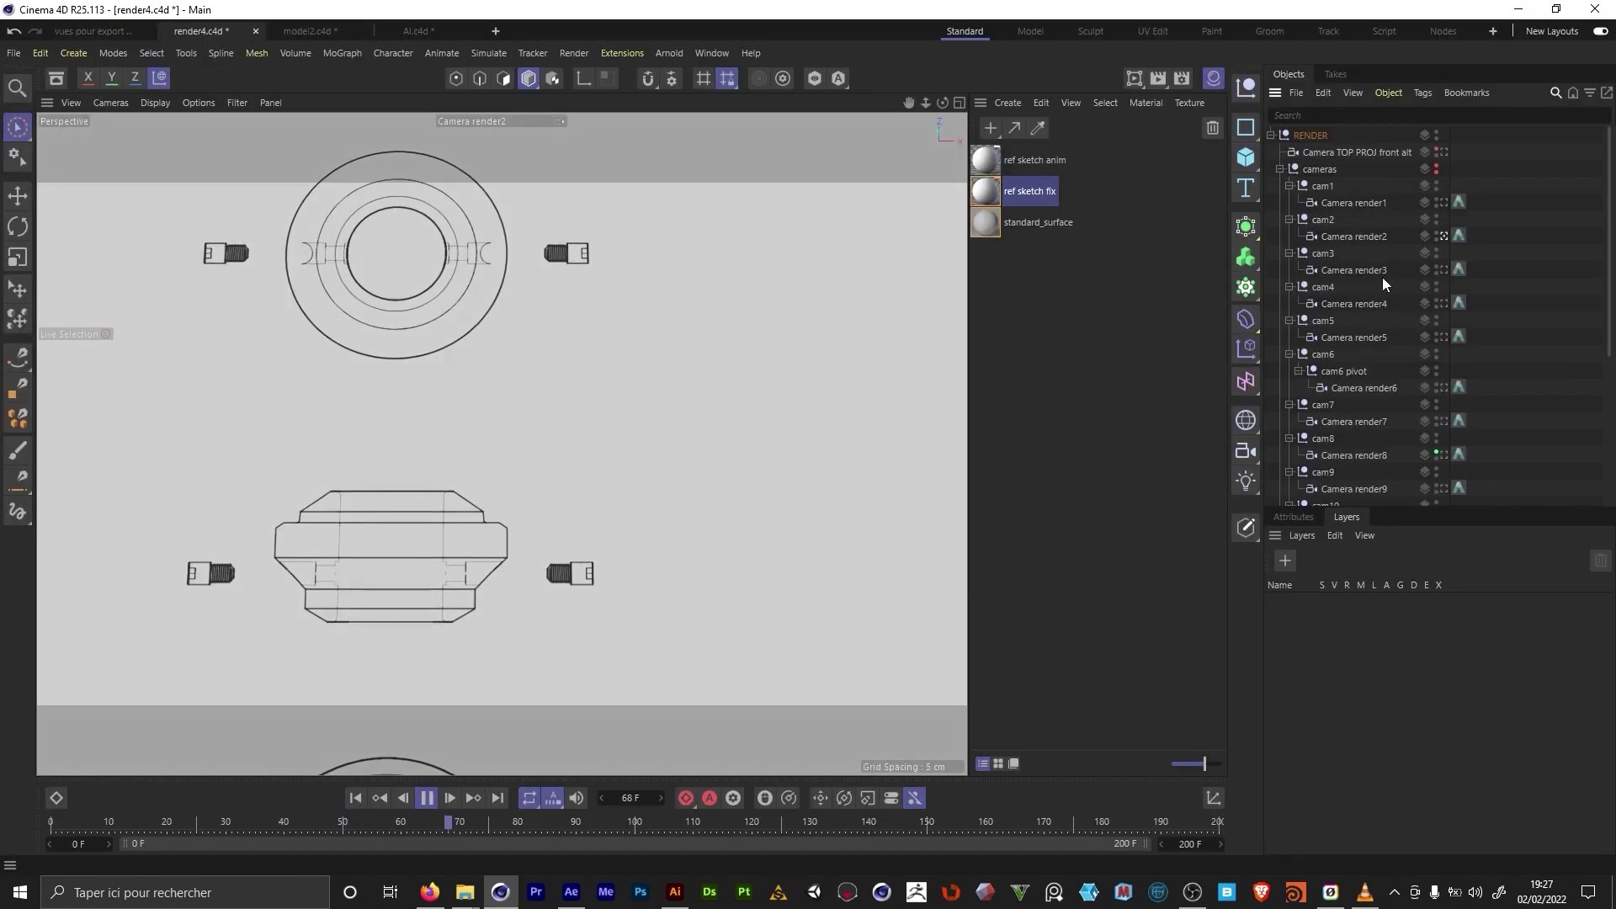
click(1444, 269)
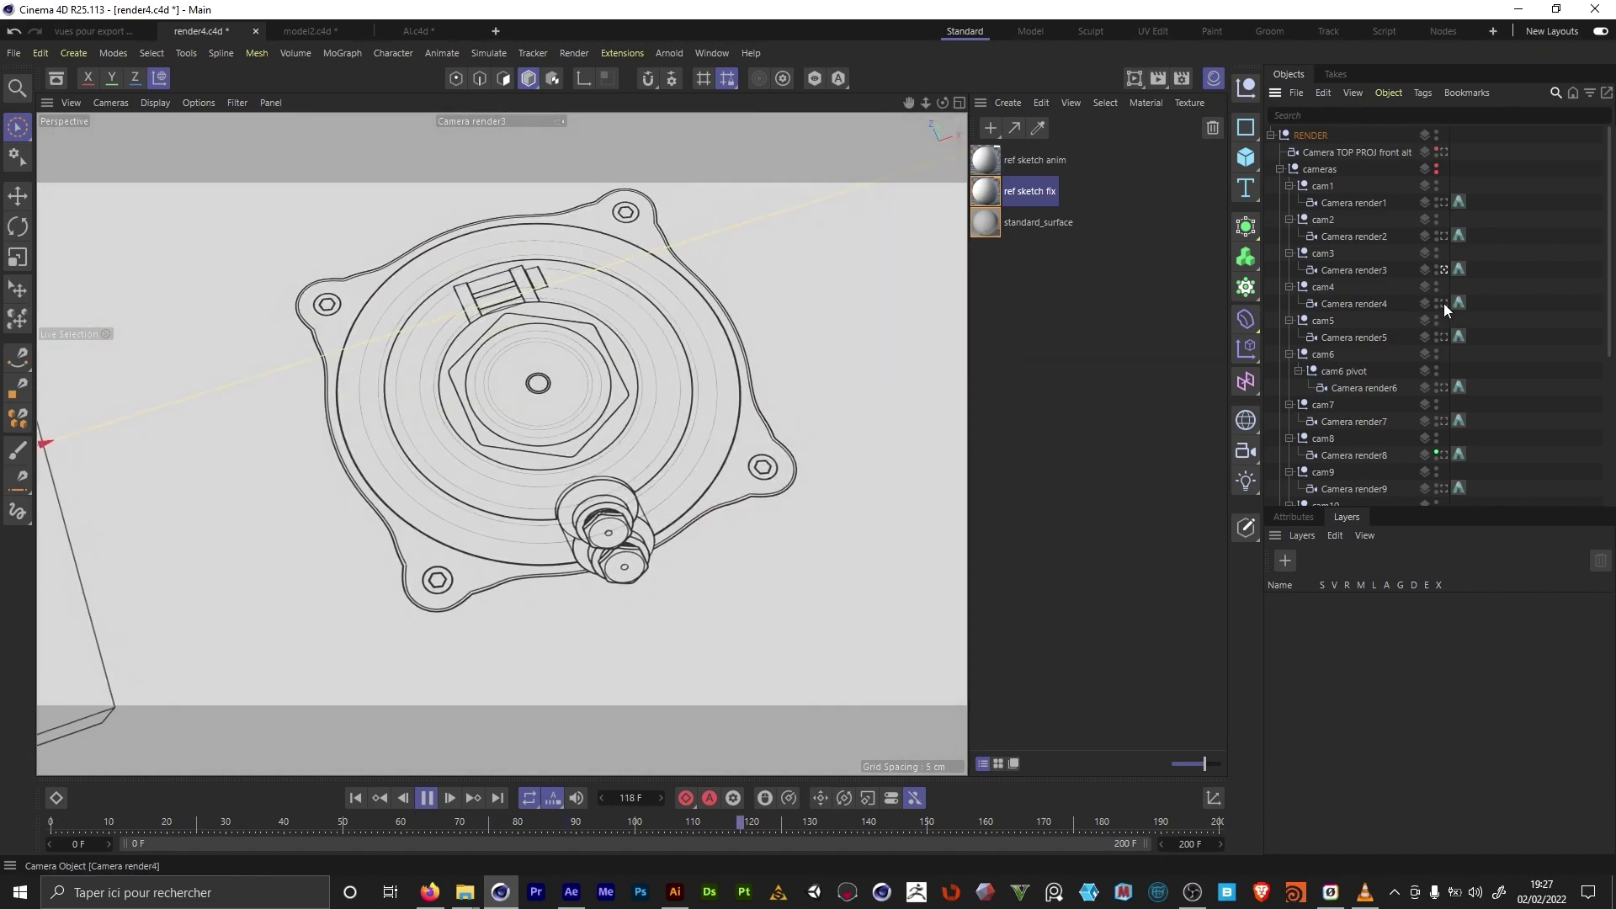
click(1444, 303)
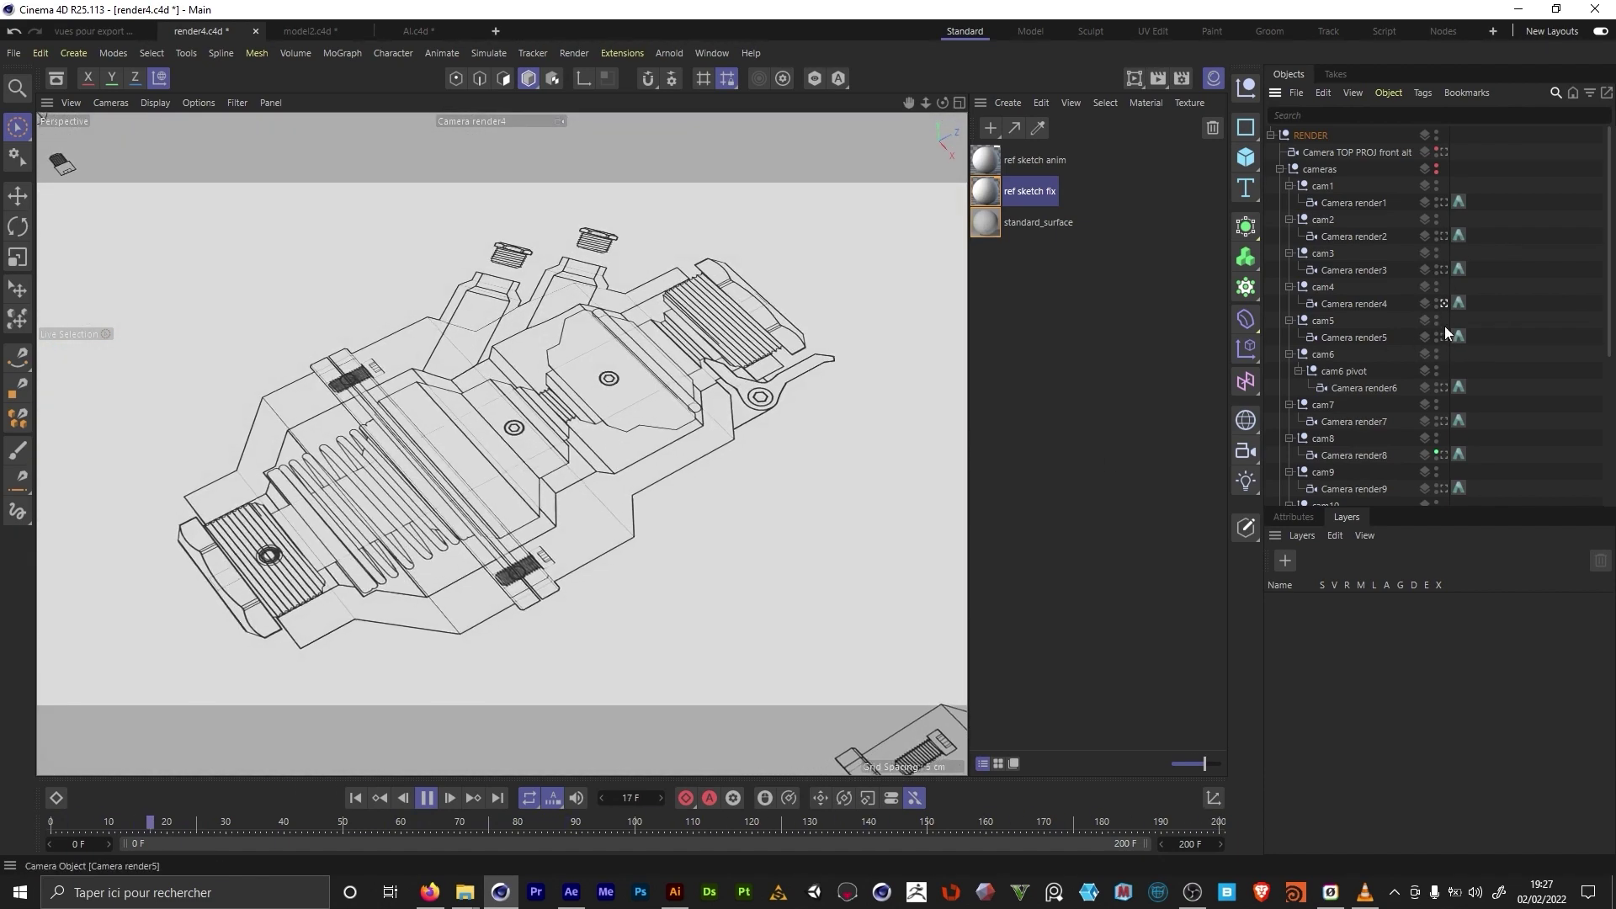
click(1444, 337)
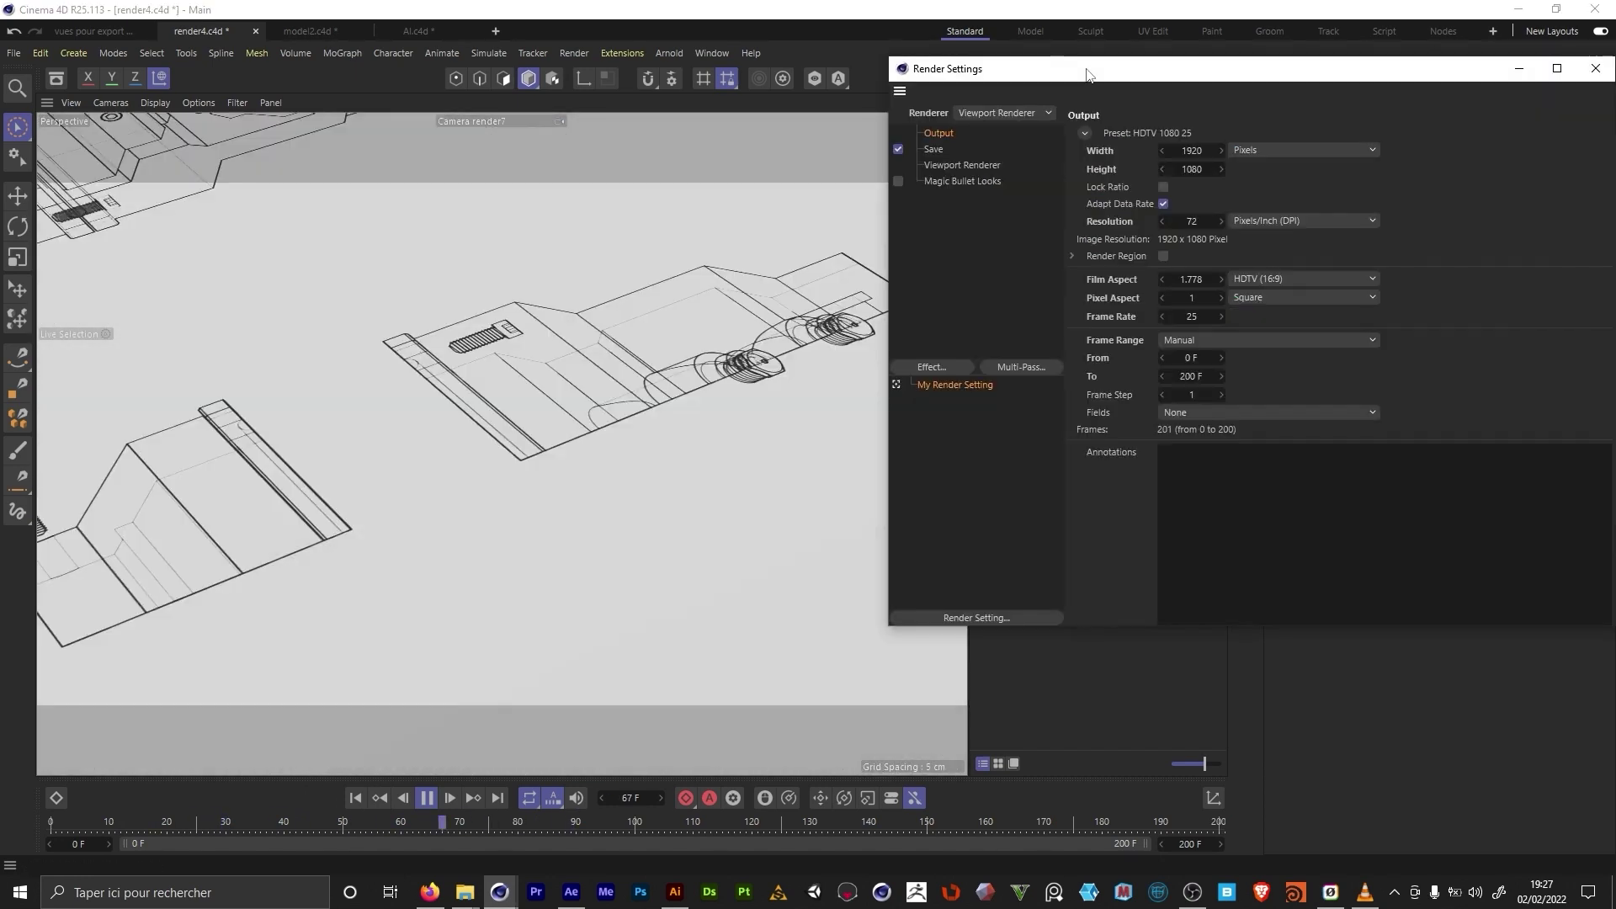
Step: Review the Viewport Renderer output settings and show the list of takes in render4.c4d
drag(1088, 69, 1084, 108)
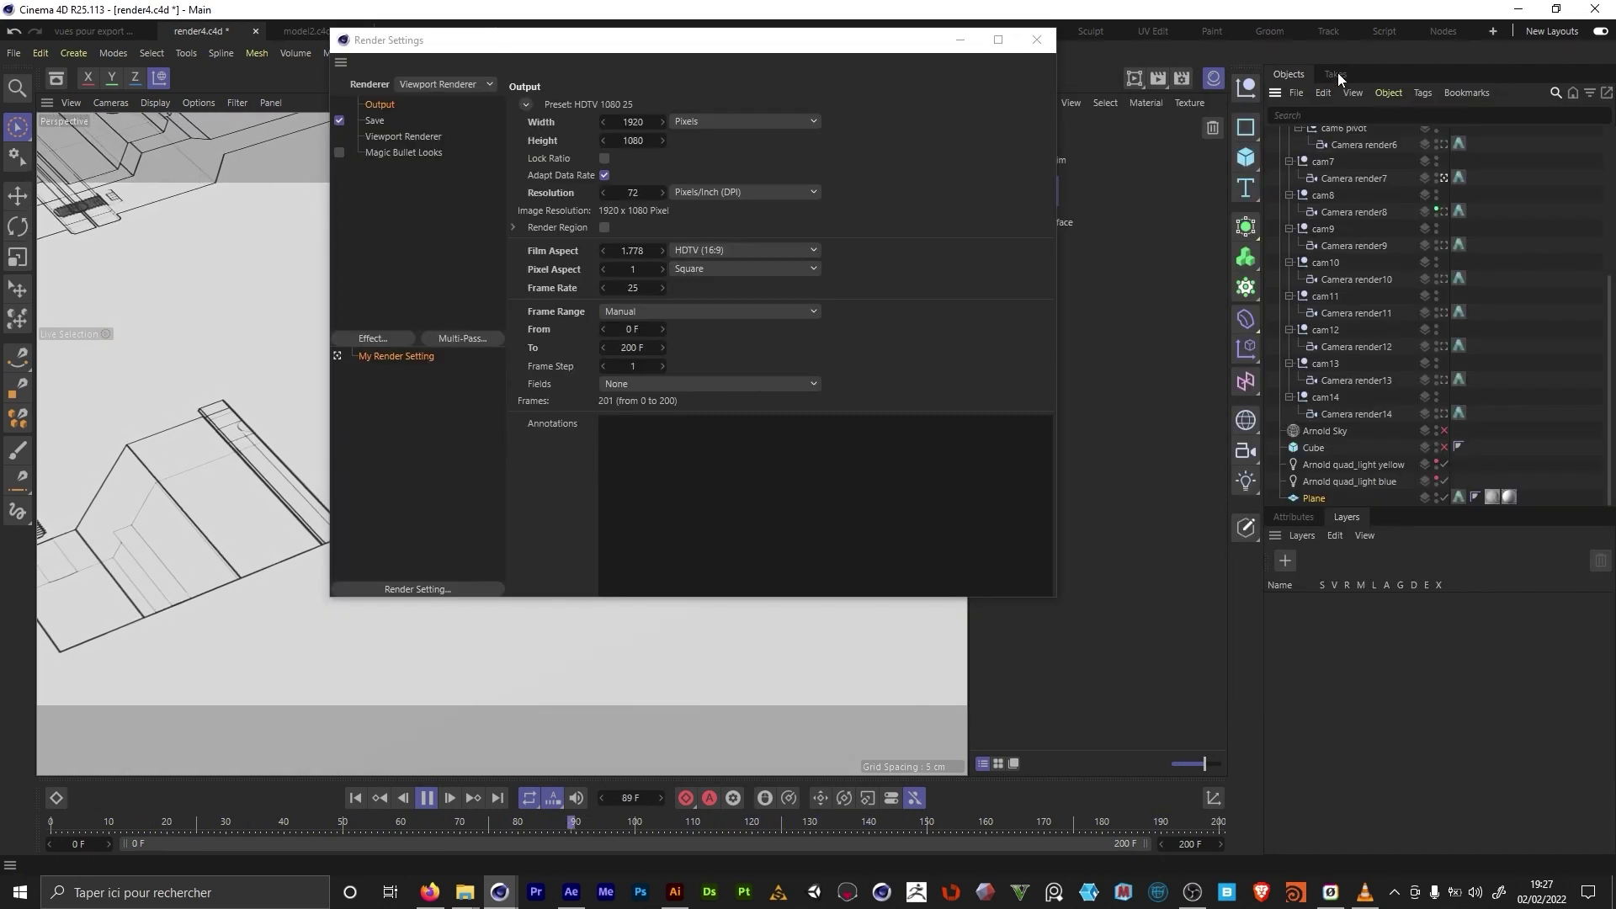
click(1337, 74)
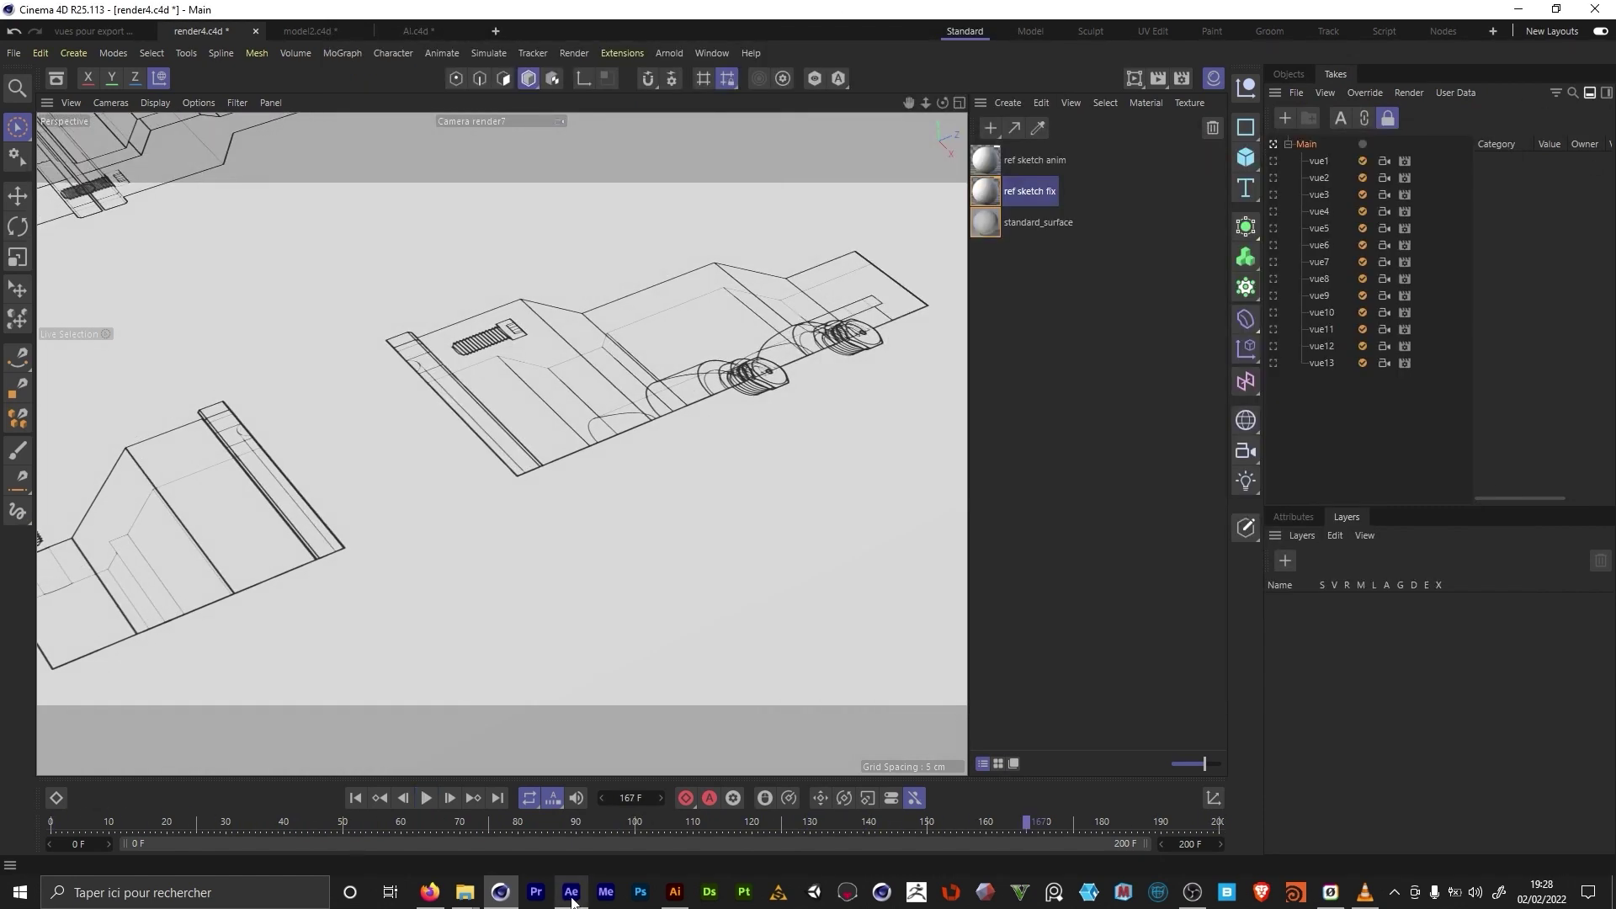
Step: Switch to After Effects and scrub through the montage composition to preview the edited shots
click(569, 896)
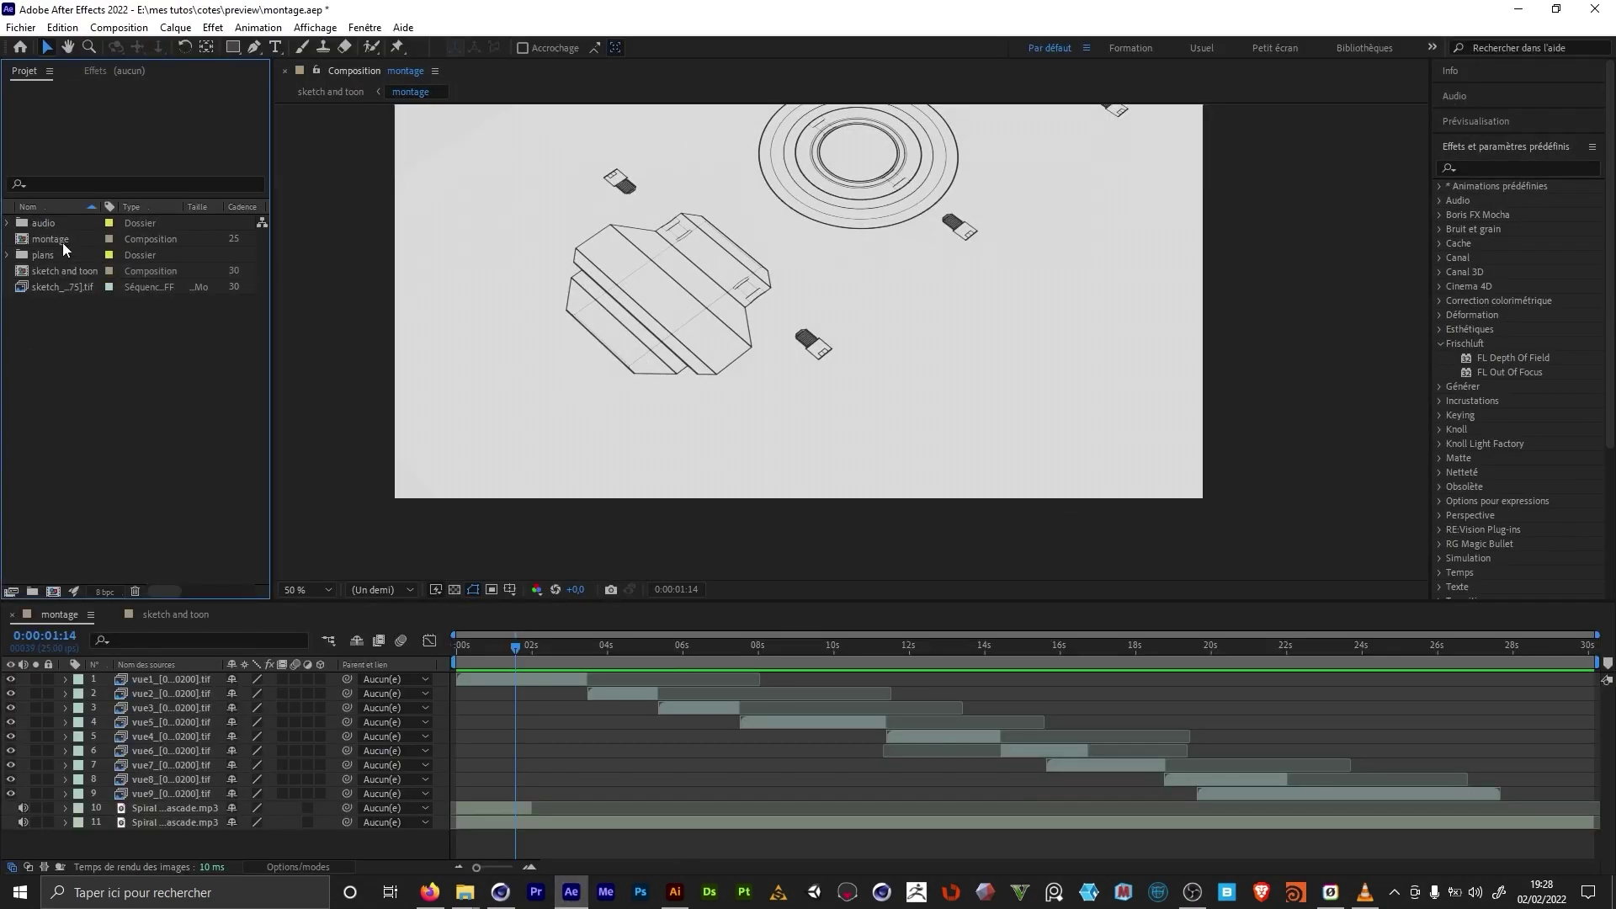
drag(514, 660, 1291, 675)
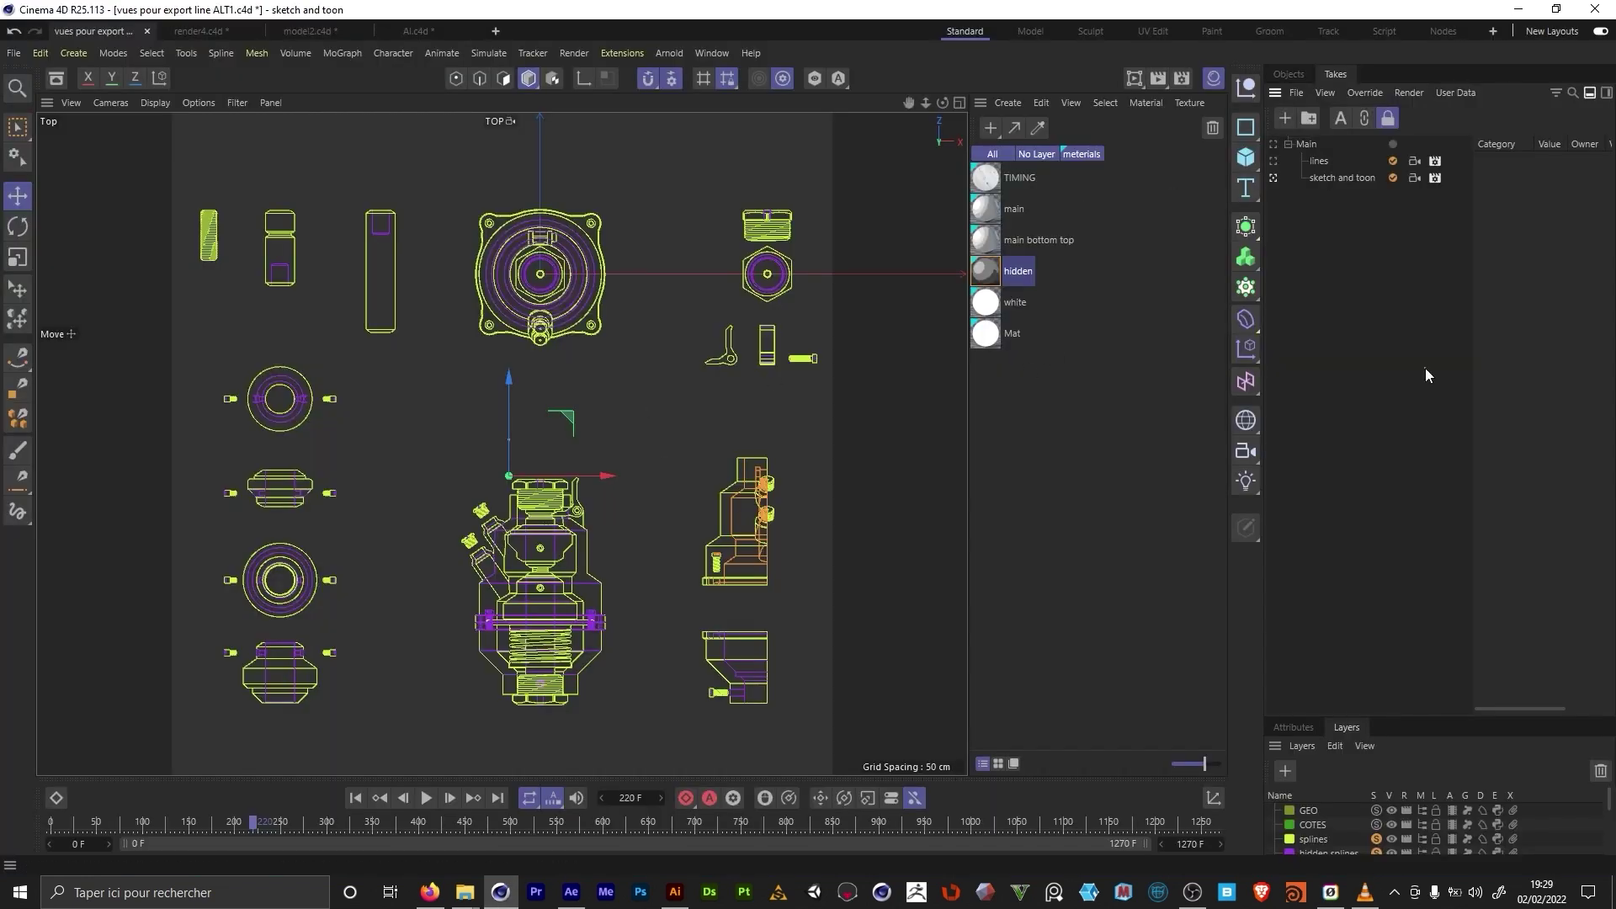
Step: Show the sketch materials beside the sketch lines splines and open the hidden material's Animate settings, keeping the spline list uncovered
click(982, 546)
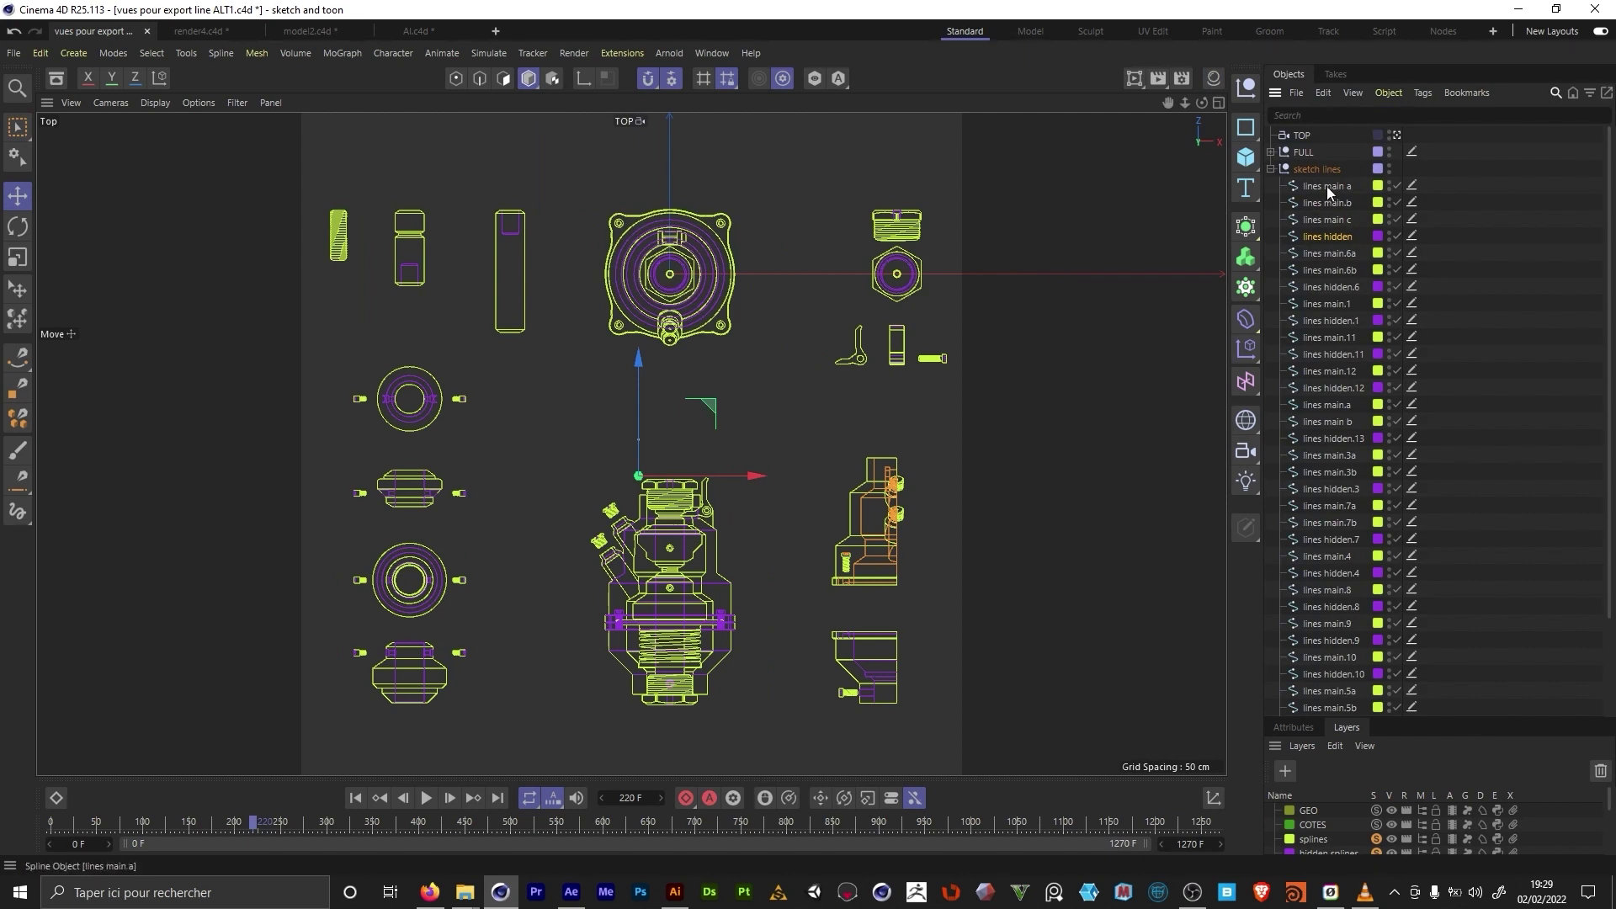
click(1569, 454)
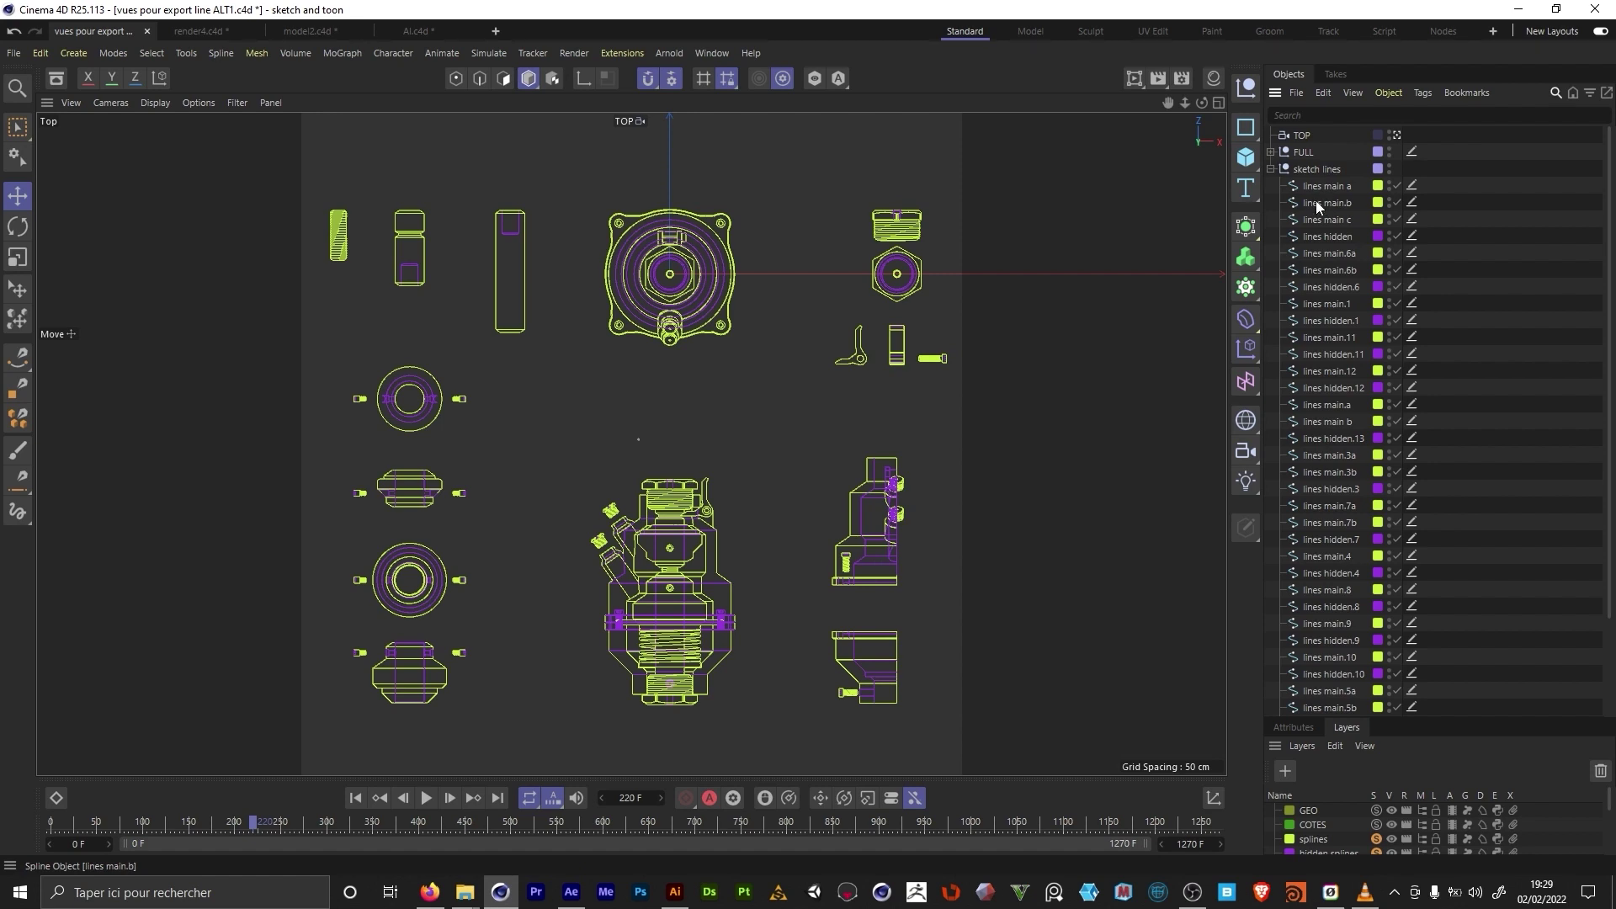
click(1213, 78)
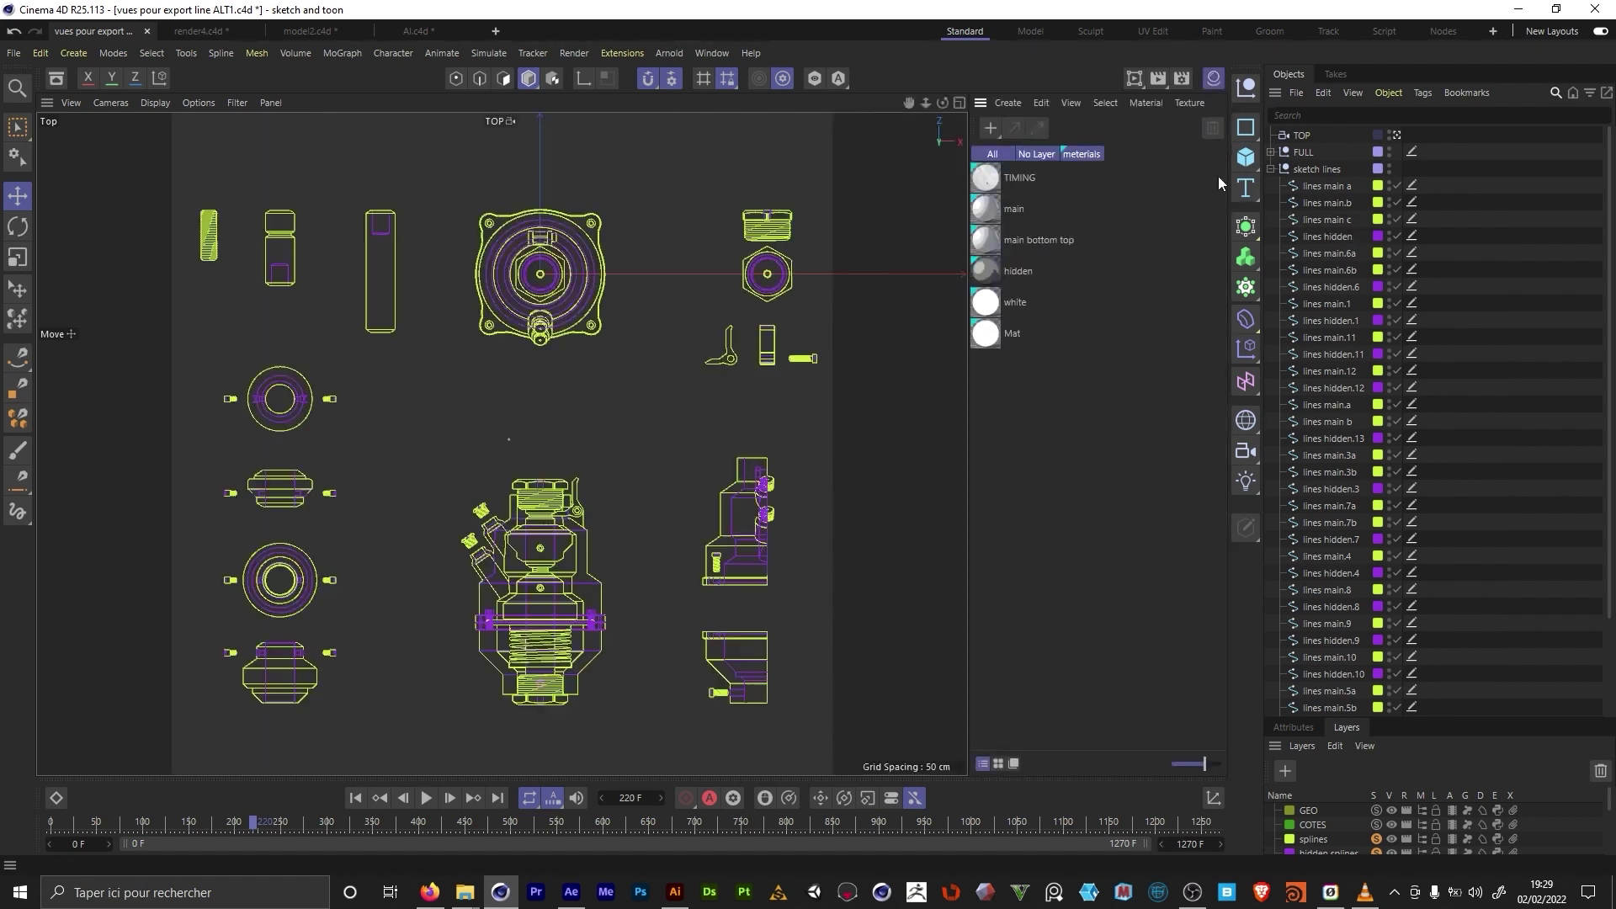
click(992, 242)
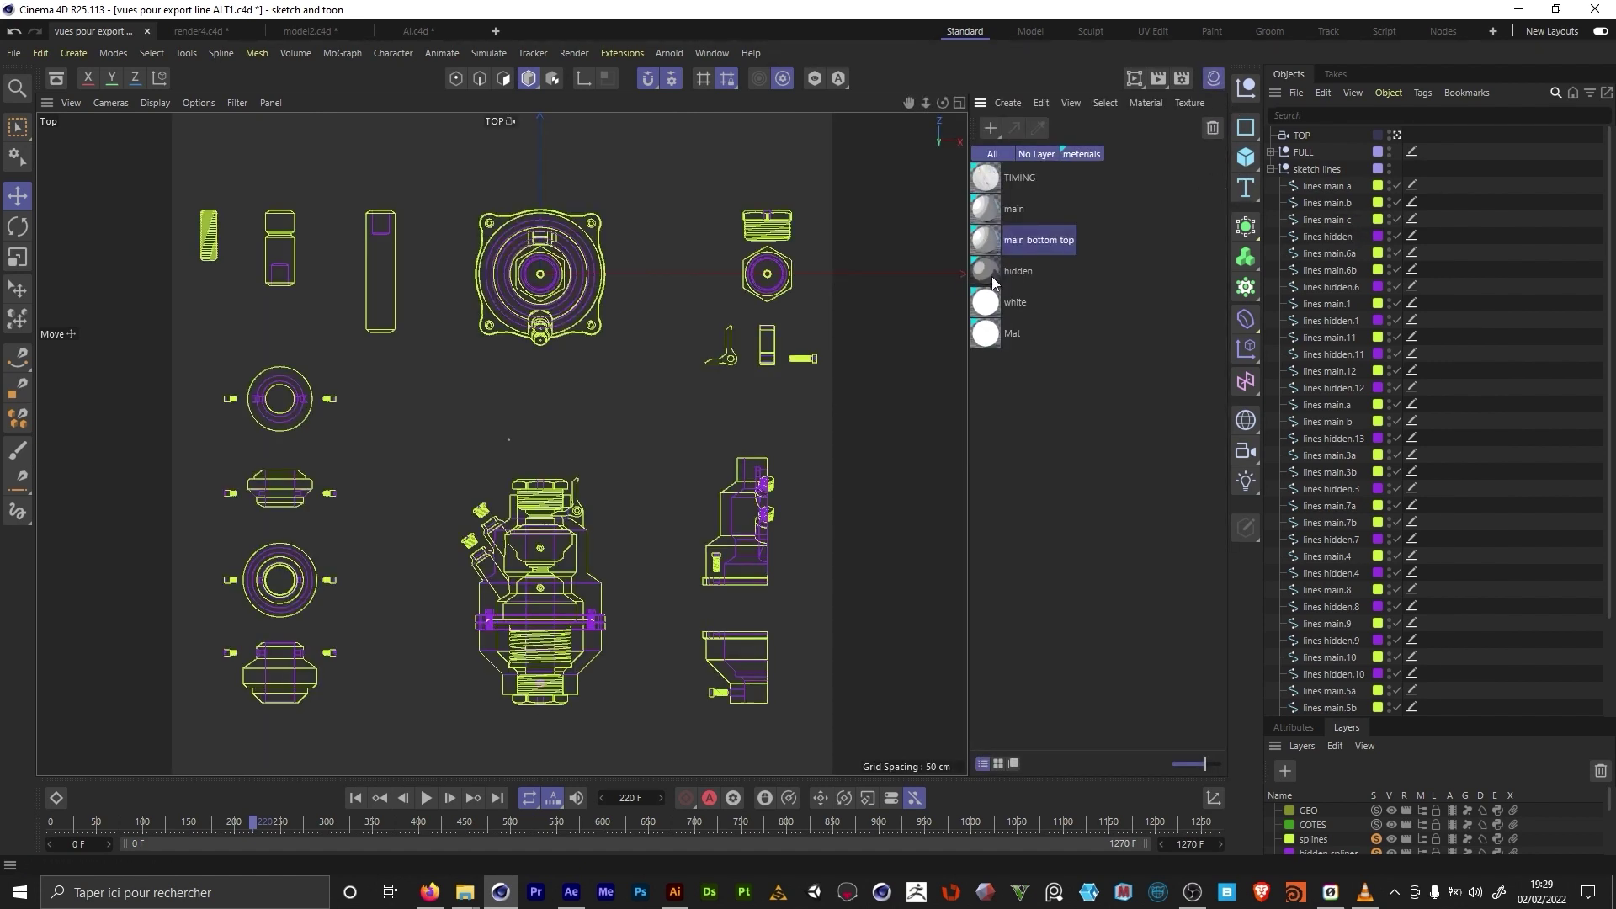
double_click(993, 275)
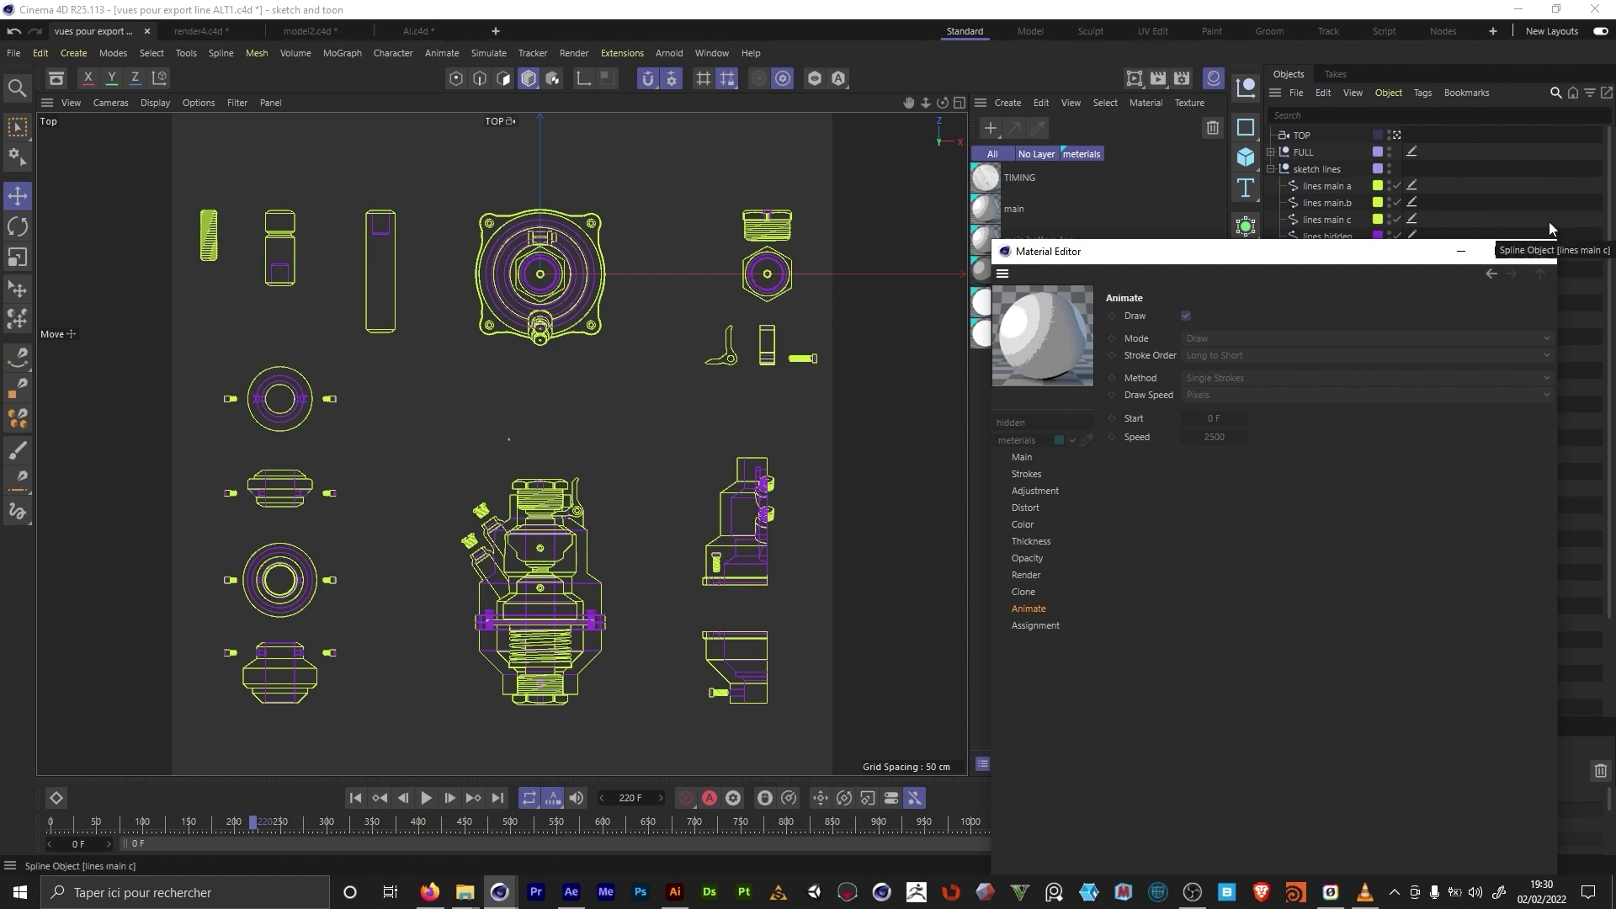
drag(1352, 252, 1324, 642)
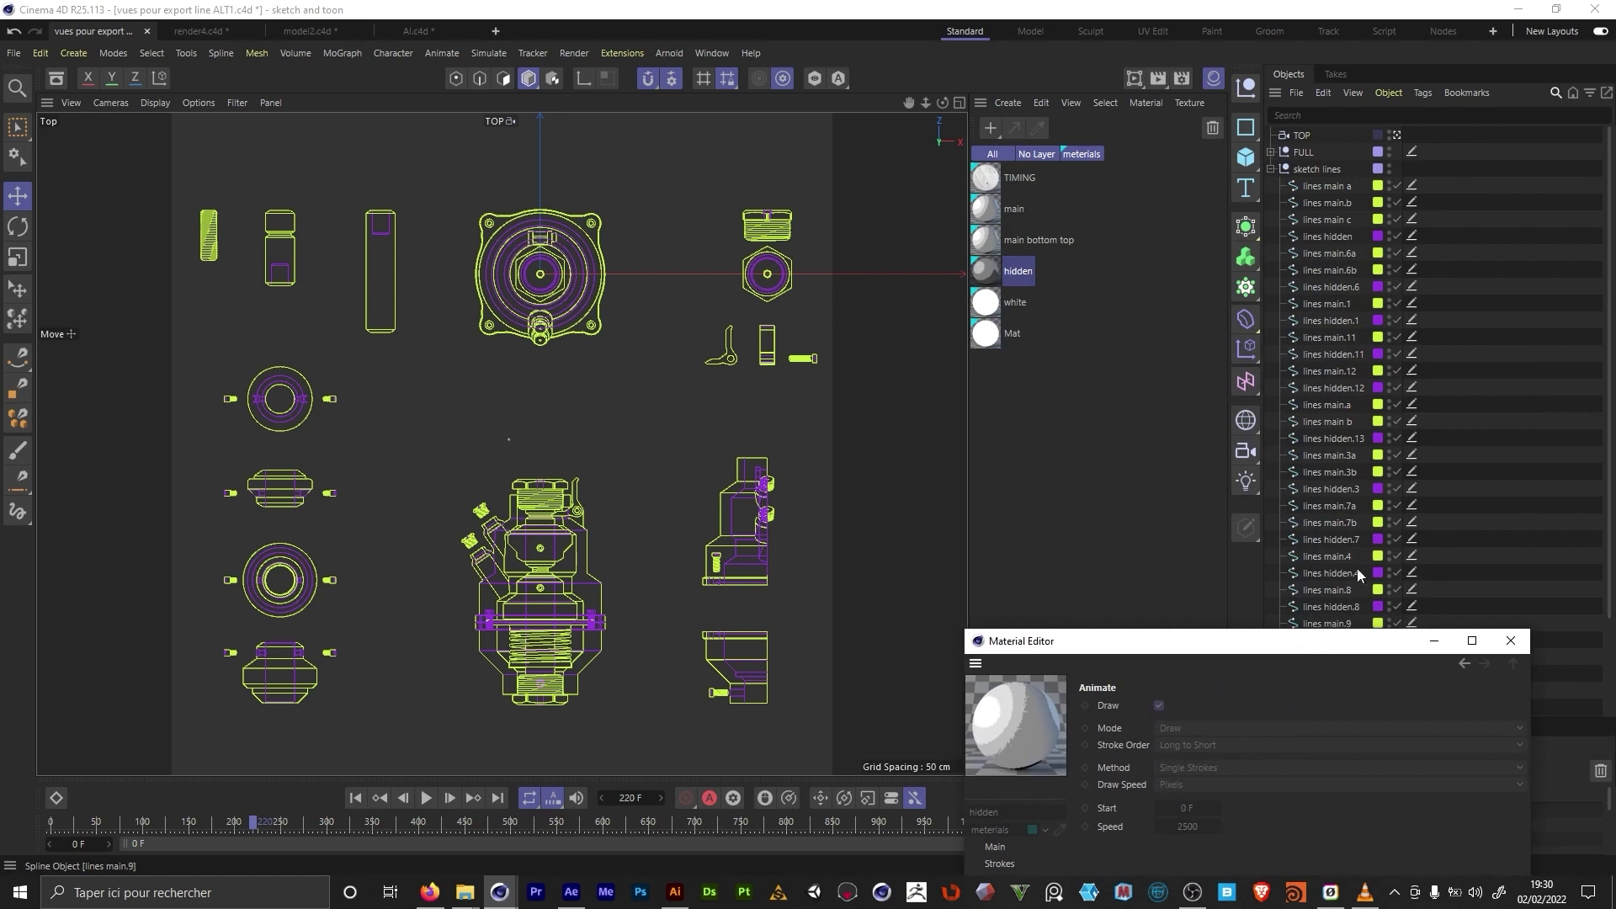
Step: Try moving the lines main a, lines main.b and lines hidden splines separately to demonstrate how the drawing is split
click(1338, 184)
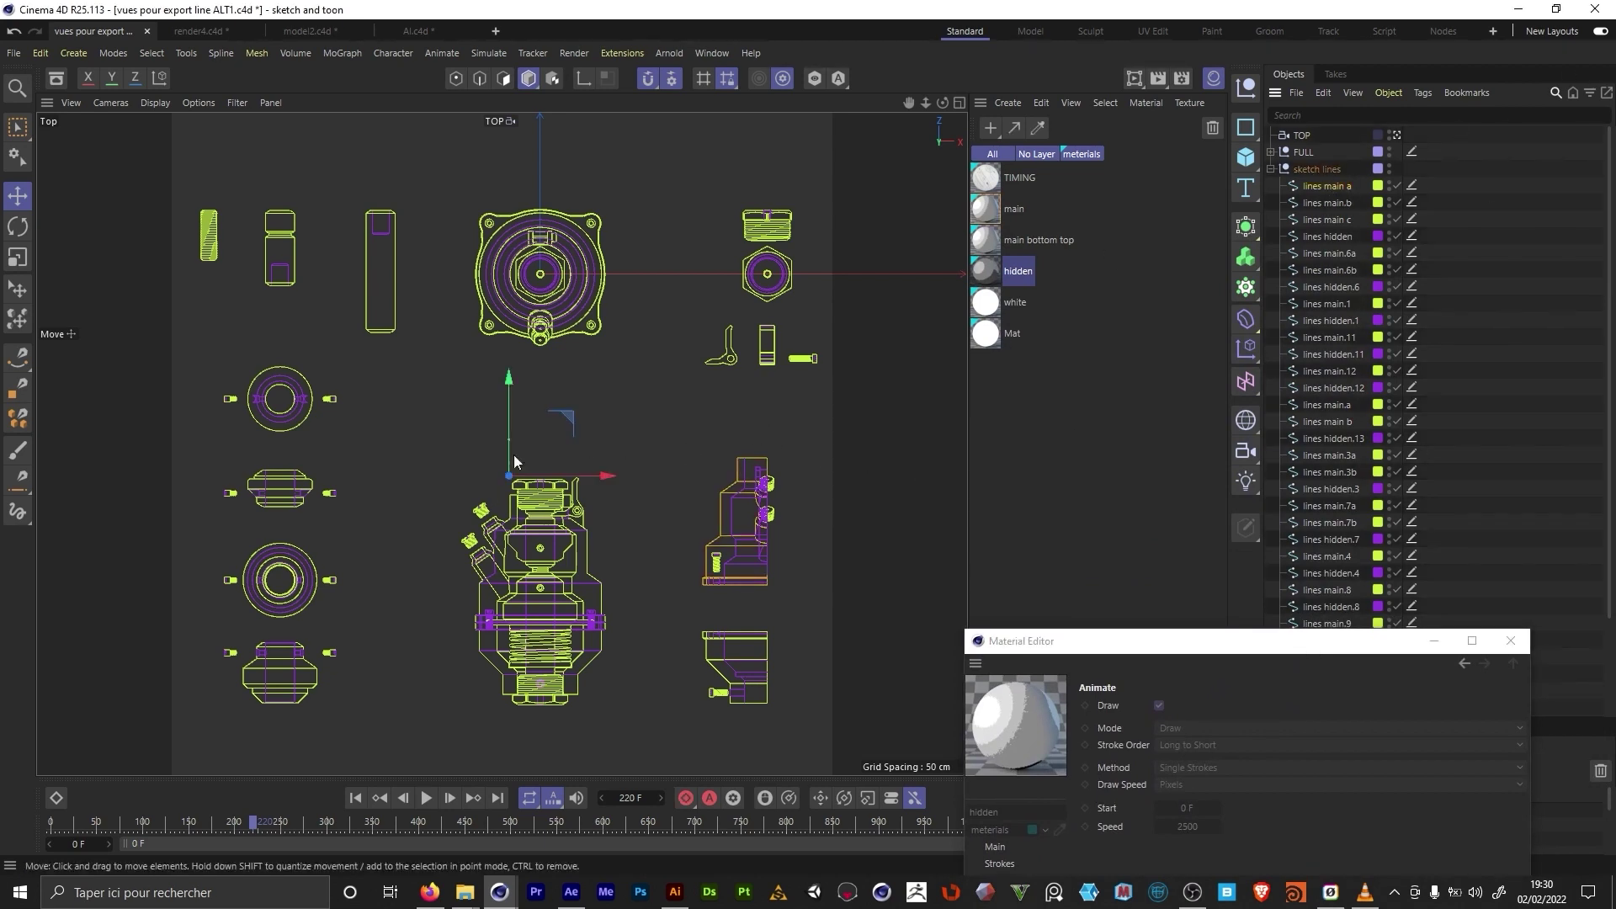
drag(575, 413, 523, 366)
click(1332, 206)
mouse_move(562, 420)
mouse_down()
mouse_move(552, 435)
mouse_move(550, 414)
mouse_up()
click(1333, 241)
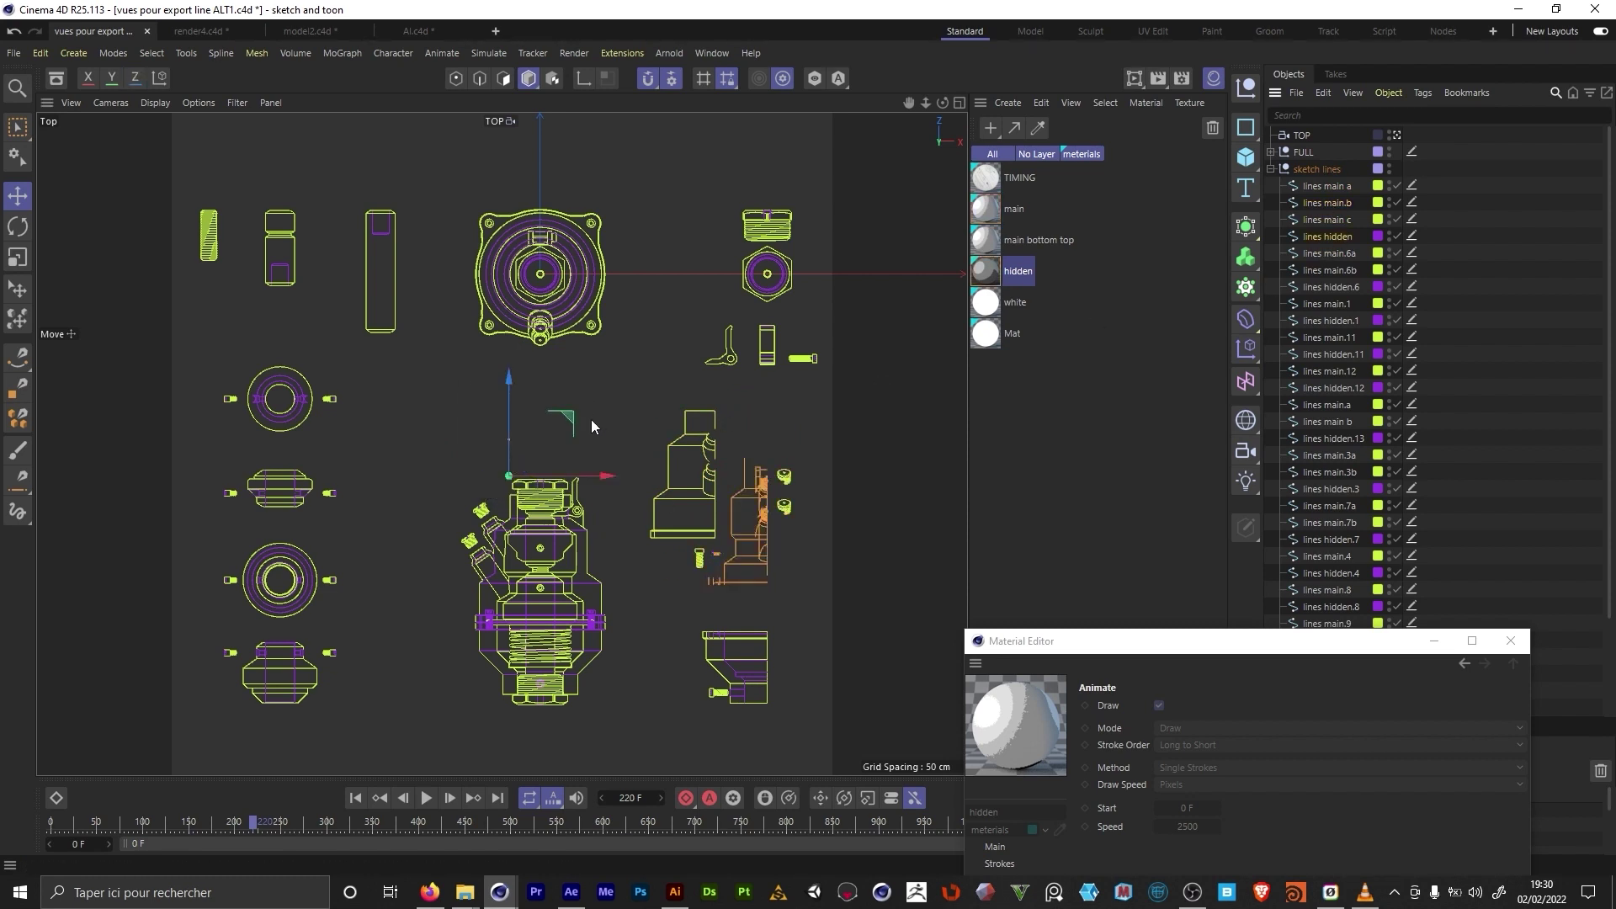
mouse_move(570, 416)
mouse_down()
mouse_move(629, 387)
mouse_move(615, 445)
mouse_move(591, 419)
mouse_up()
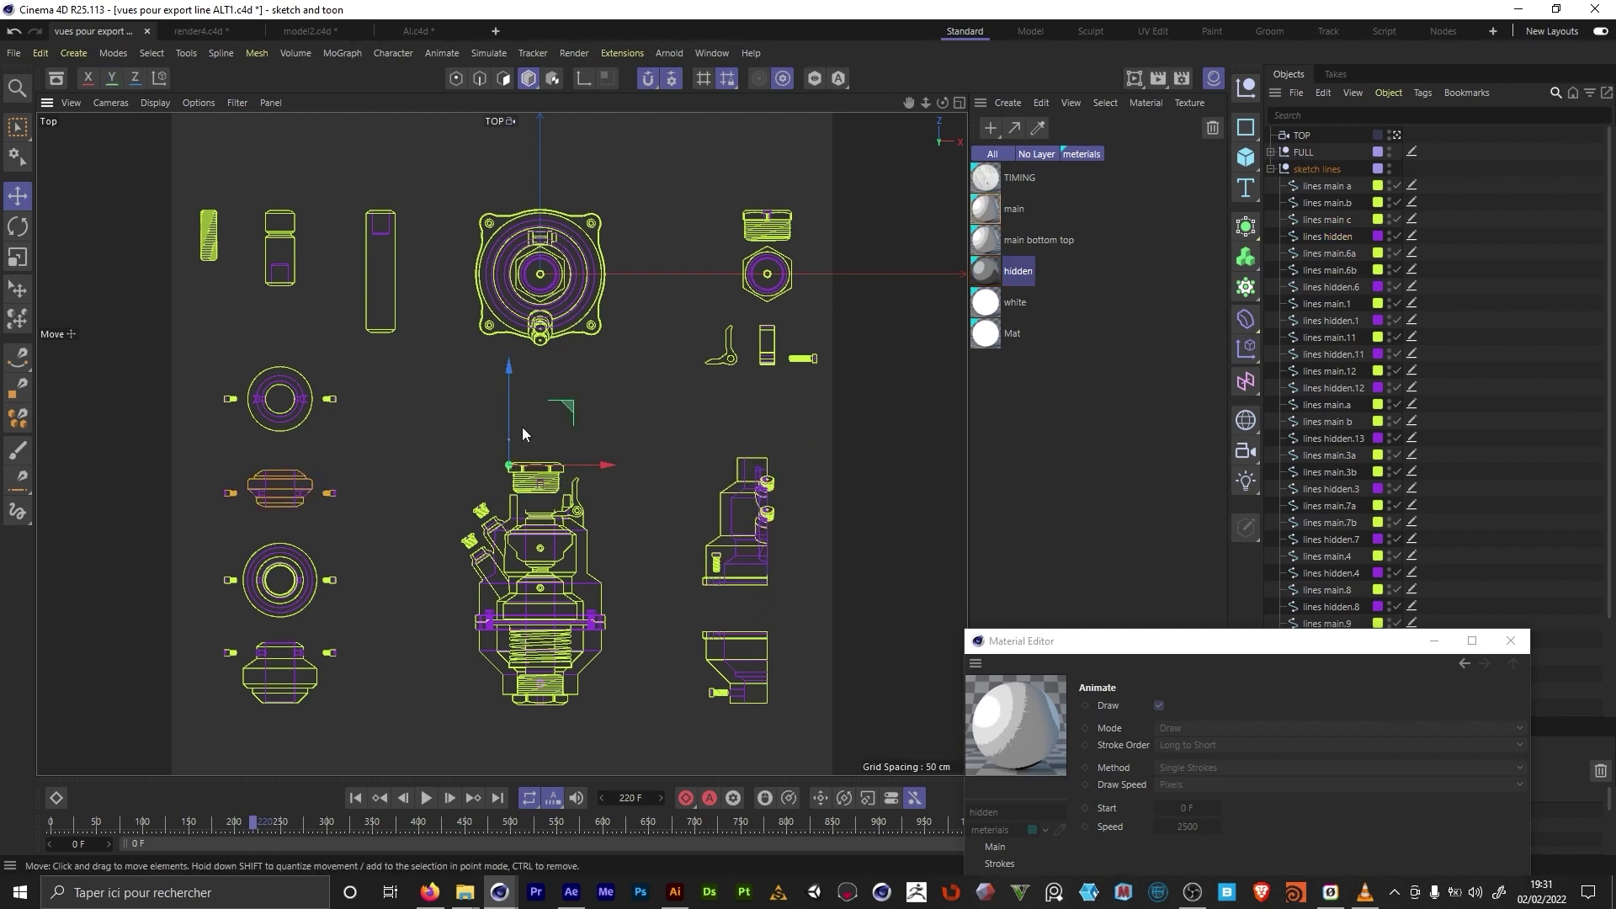
Step: Undo the test moves of the sketch line splines
key(ctrl+z)
key(ctrl+z)
key(ctrl+z)
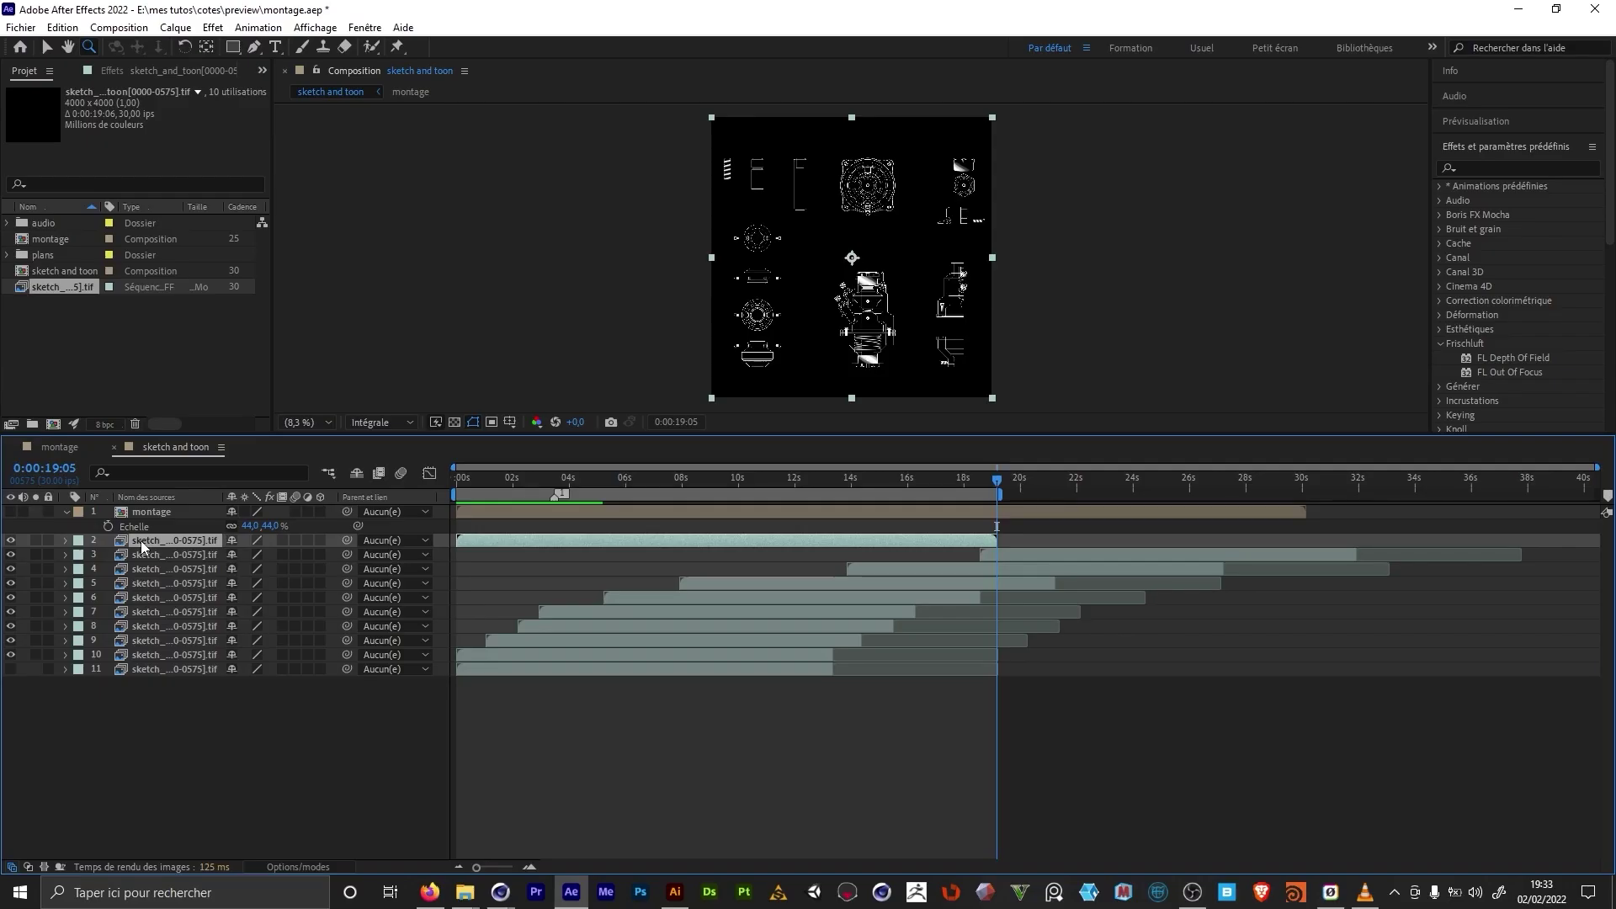
Step: Delete the uppermost sketch_and_toon sequence layer and select the masked layer that takes its place
key(Delete)
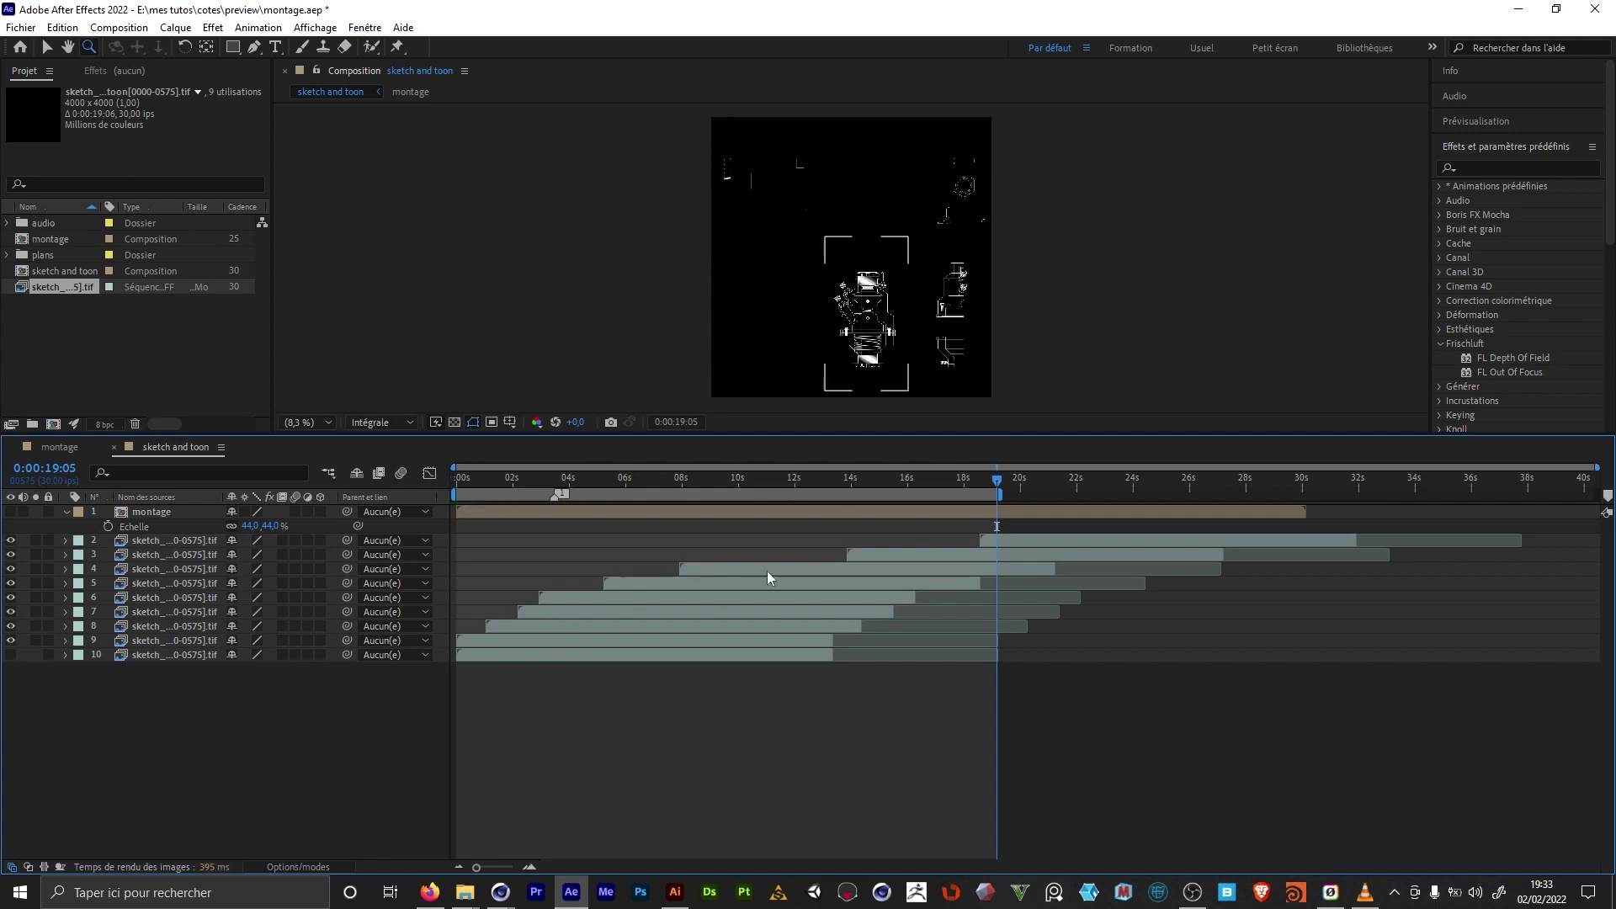
click(529, 655)
click(1049, 542)
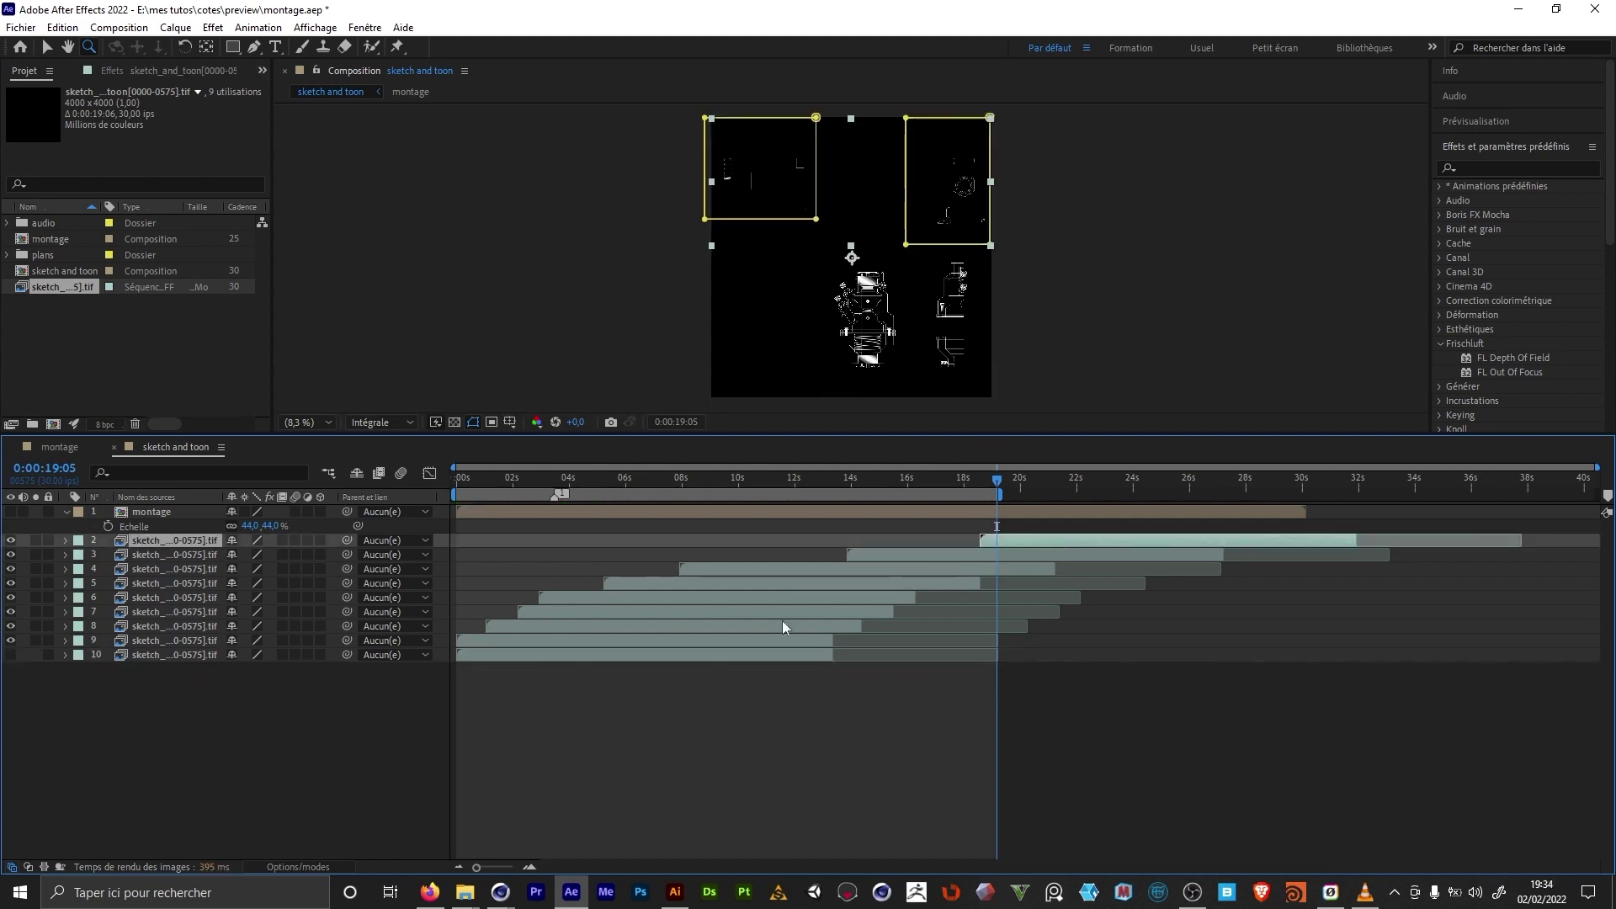
Step: Make the montage layer visible in the sketch and toon composition, select it, and view its inset up close
click(11, 512)
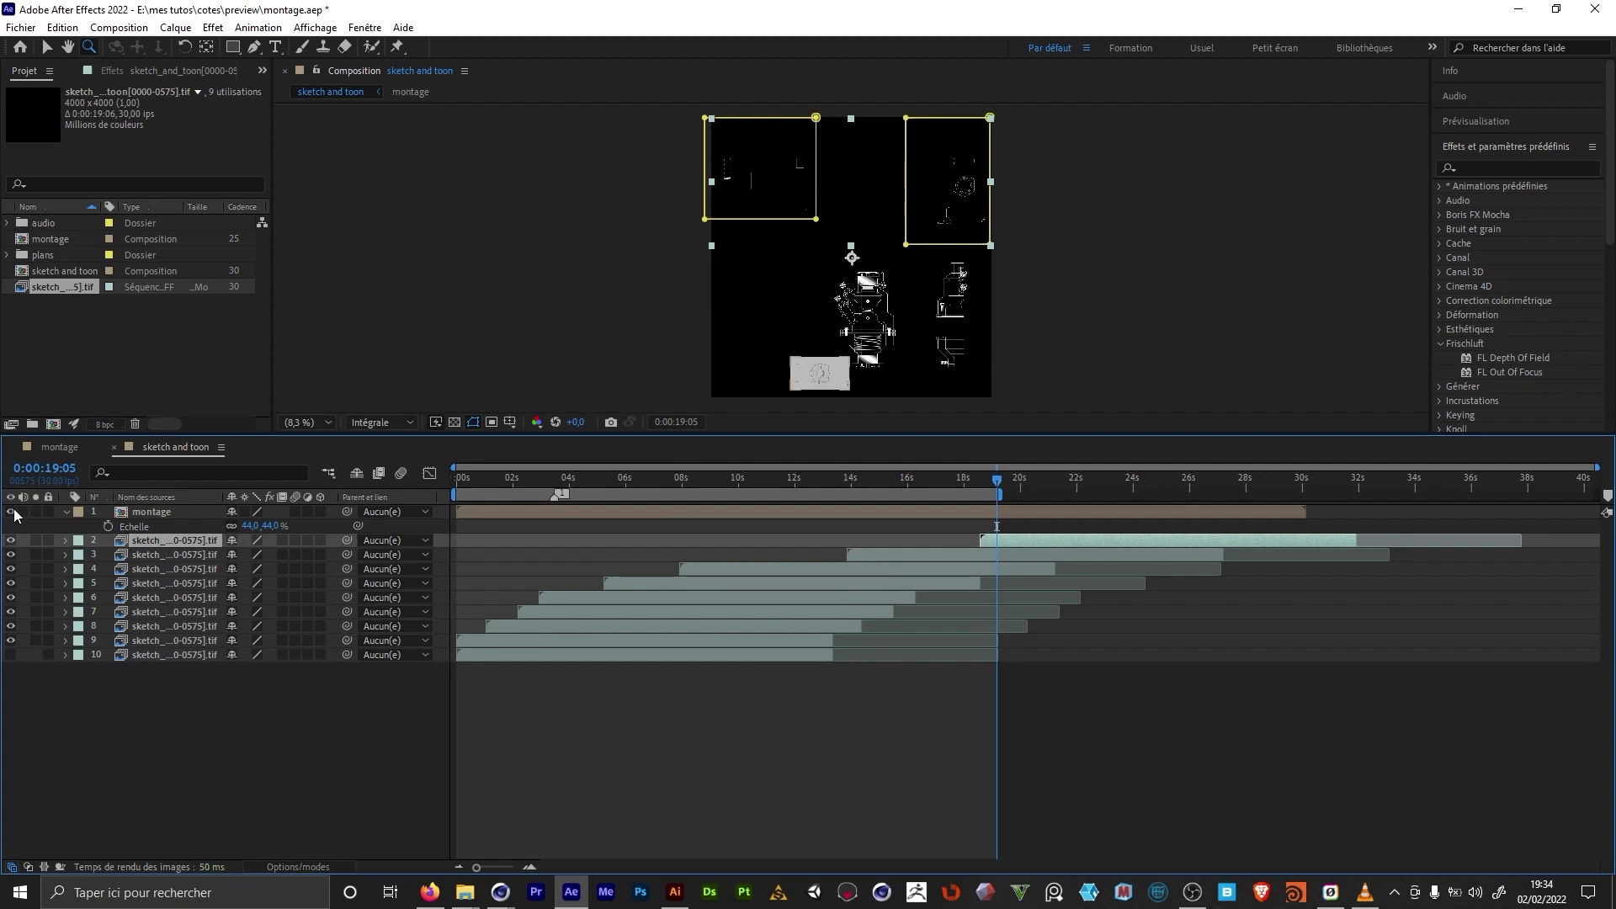
click(135, 512)
double_click(834, 374)
middle_drag(855, 264, 833, 486)
double_click(780, 220)
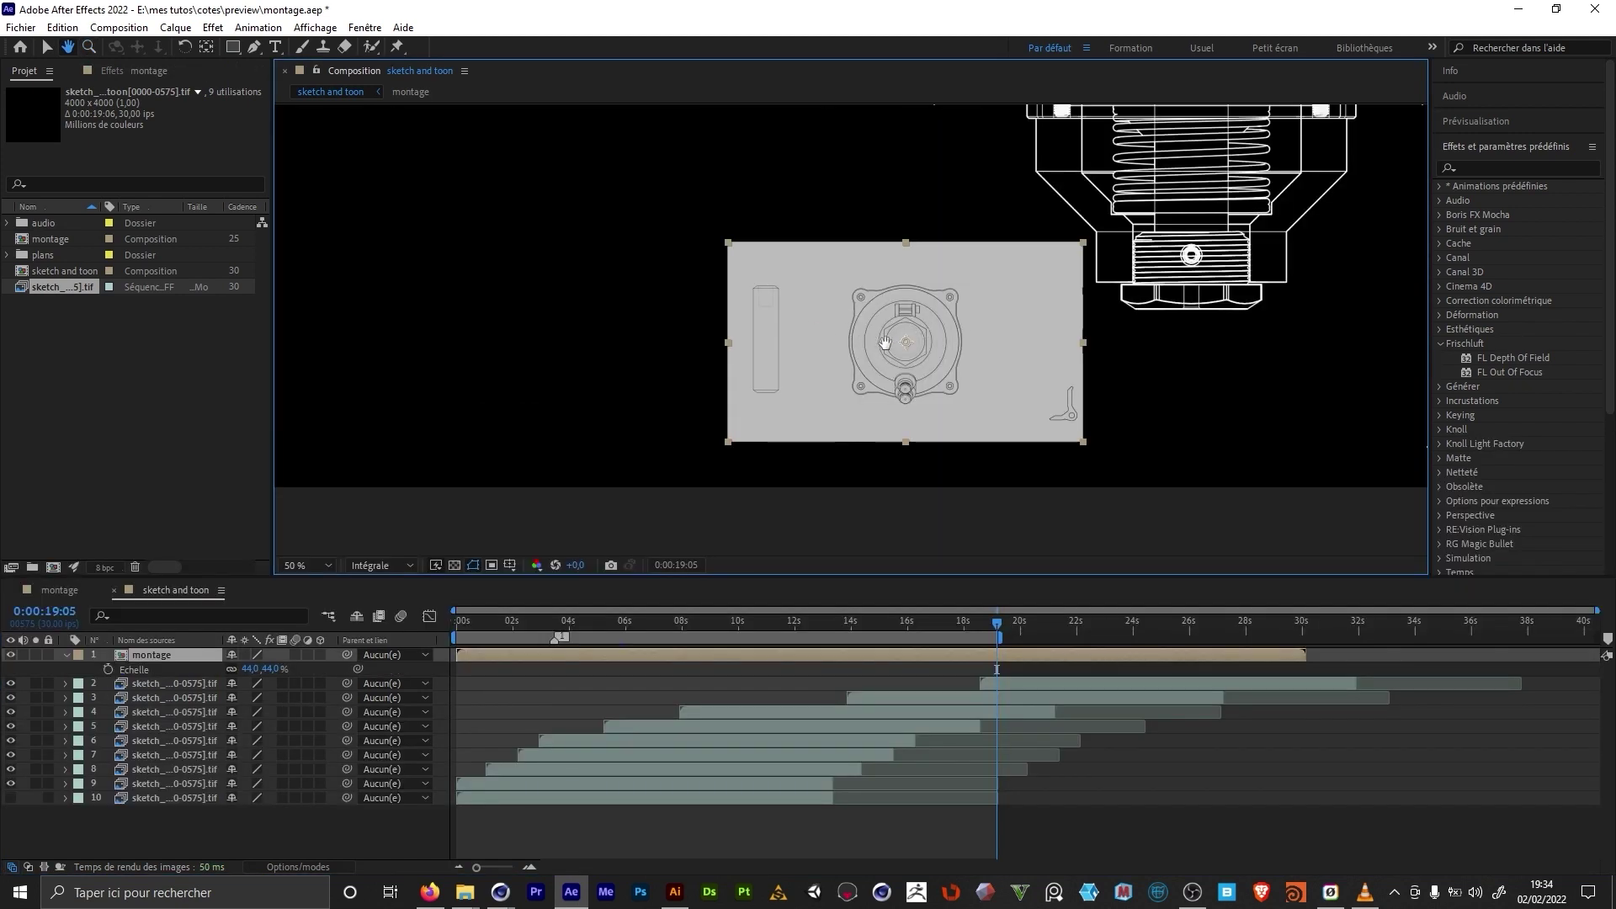
key(z)
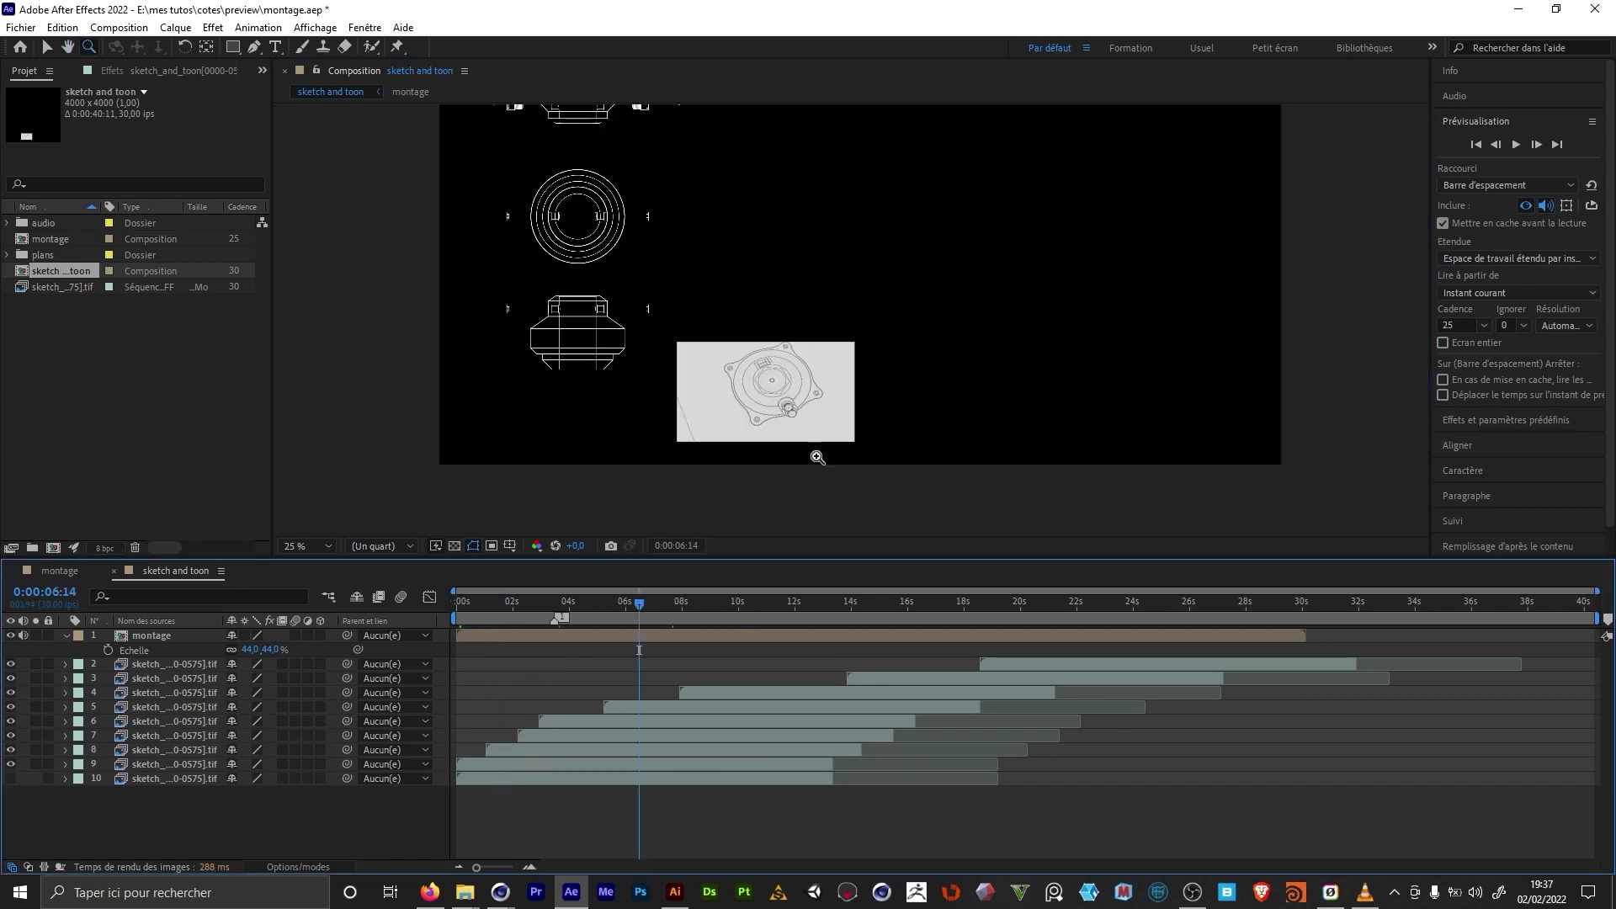
Step: Examine the montage inset against the drawing views at 0:00:06:14, selecting sequence layer 5 to show its masked area
drag(810, 398, 809, 388)
key(z)
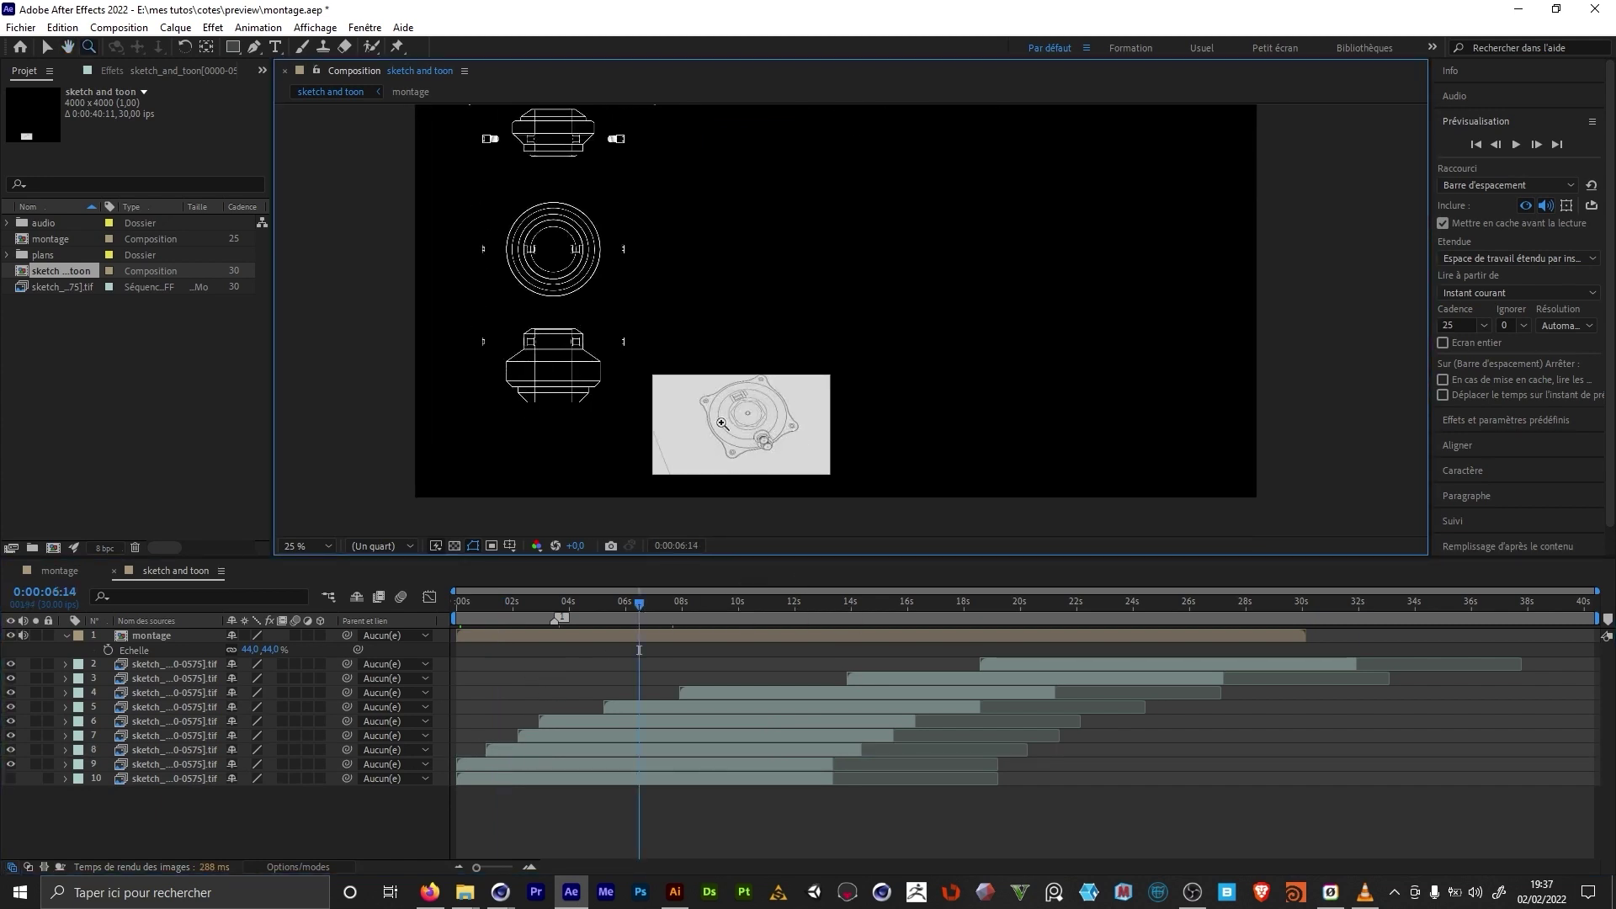
middle_drag(816, 119, 850, 327)
scroll(732, 325, down, 1)
middle_drag(733, 325, 686, 289)
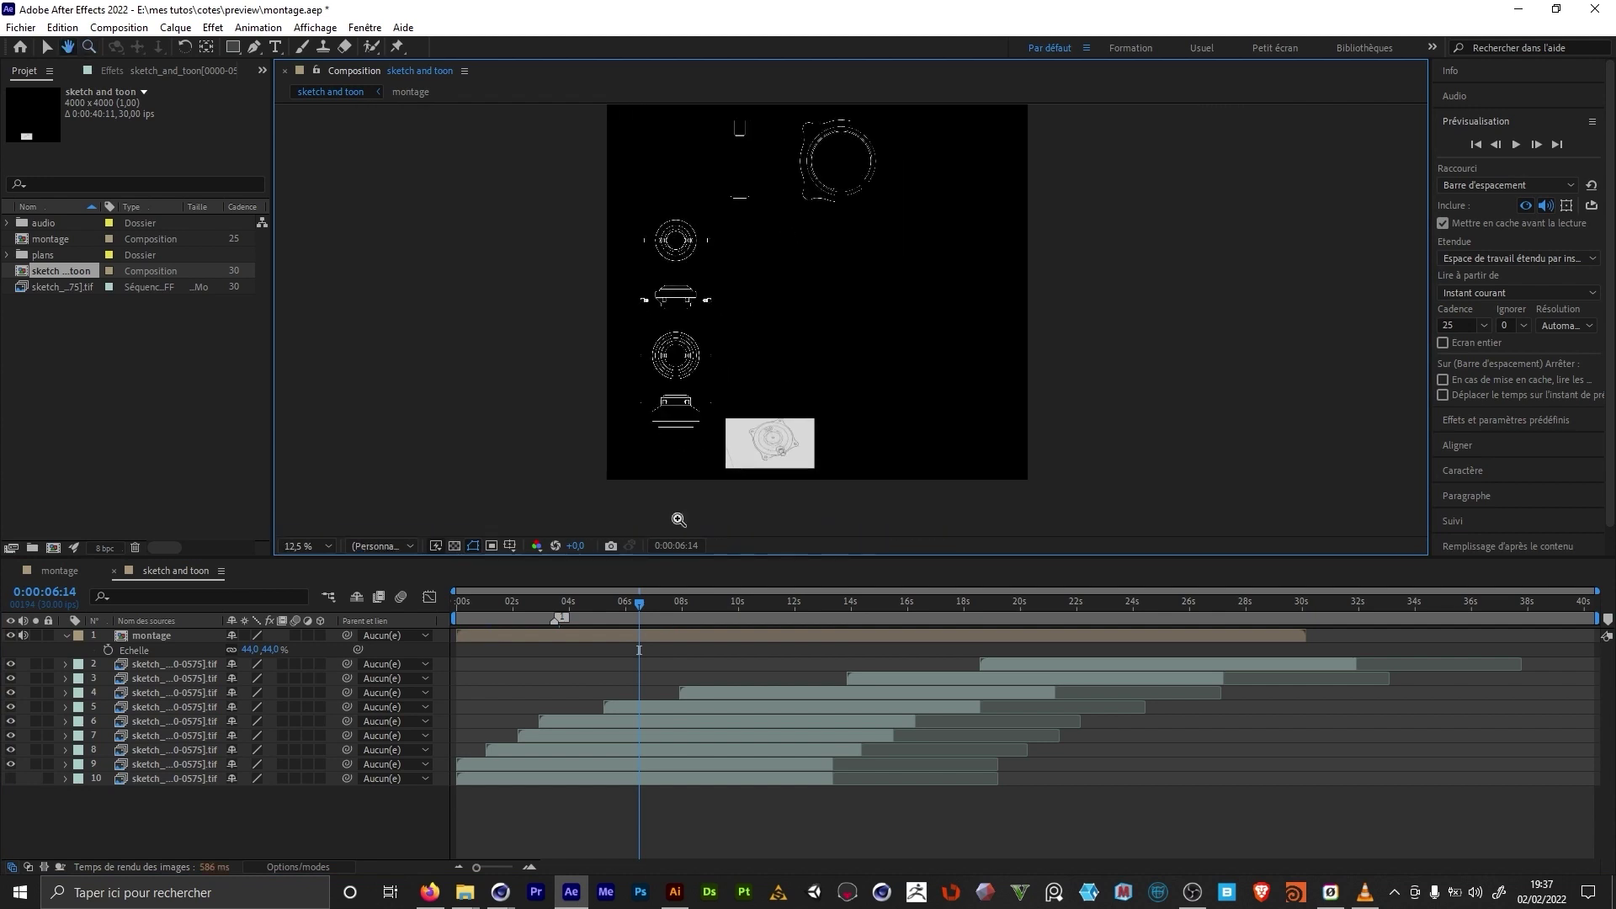
click(617, 710)
click(814, 151)
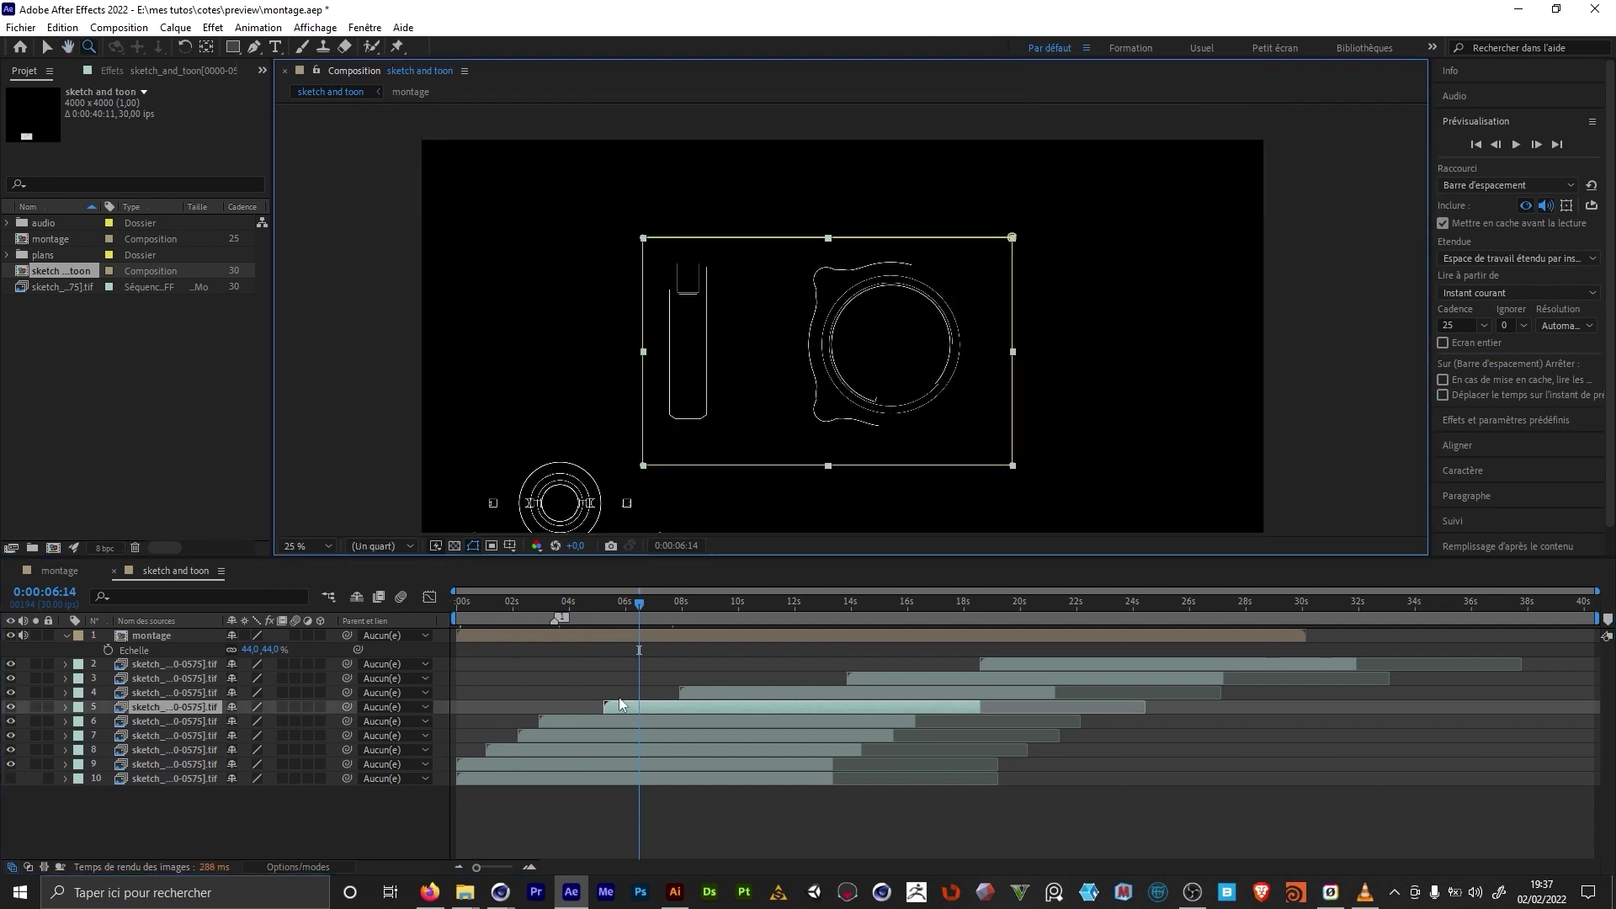
middle_drag(864, 400, 787, 81)
alt+click(736, 334)
middle_drag(885, 464, 833, 399)
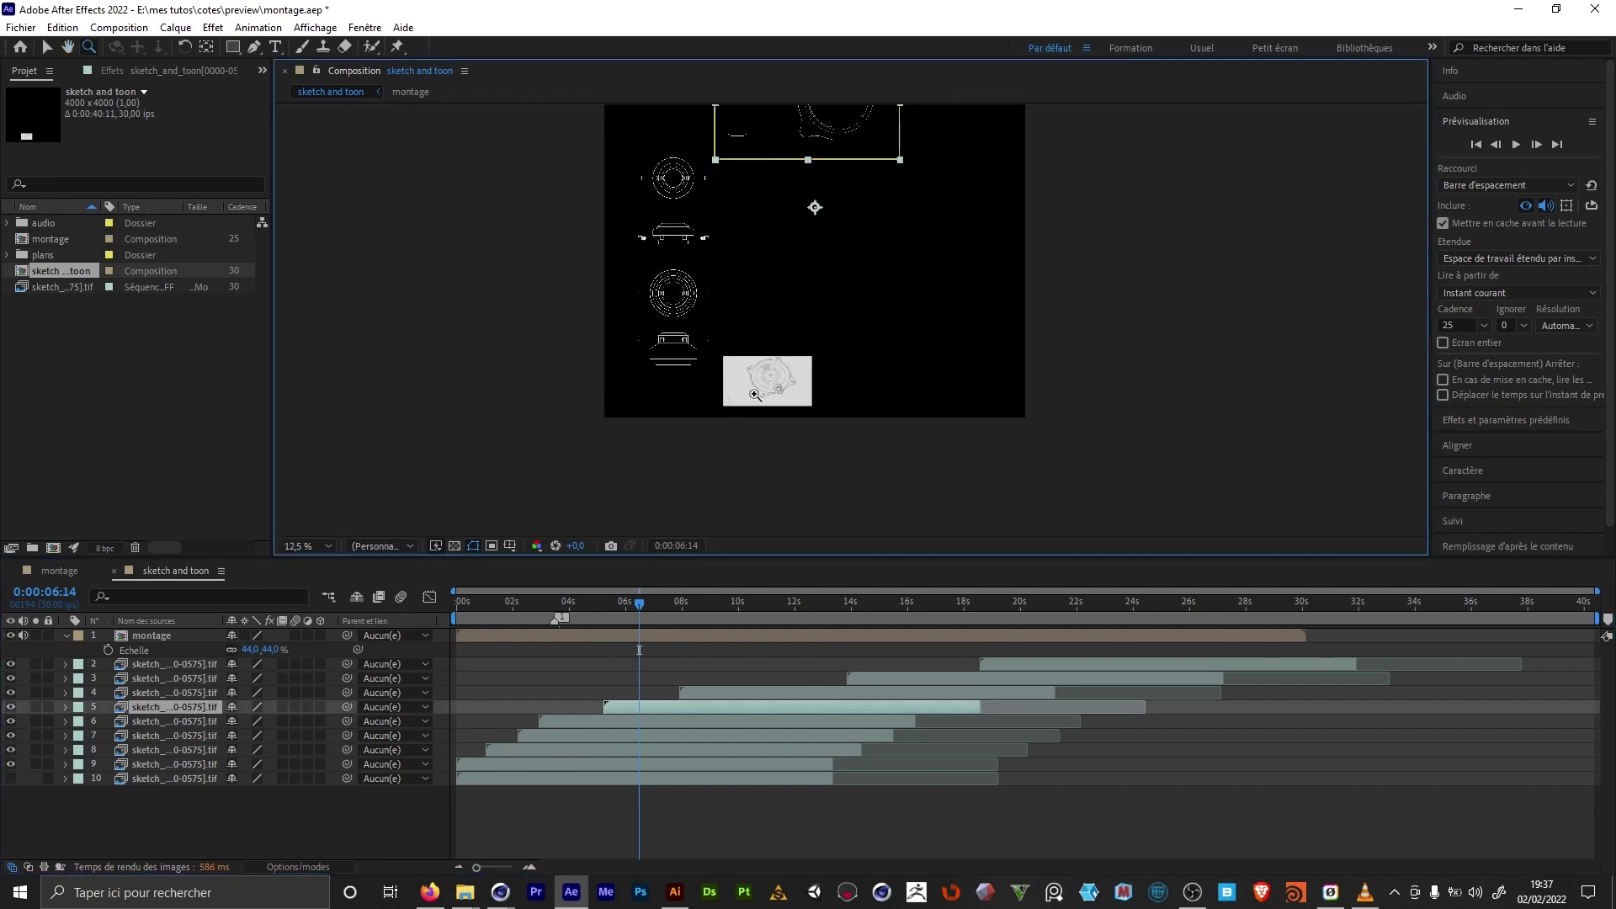
middle_drag(769, 219, 768, 287)
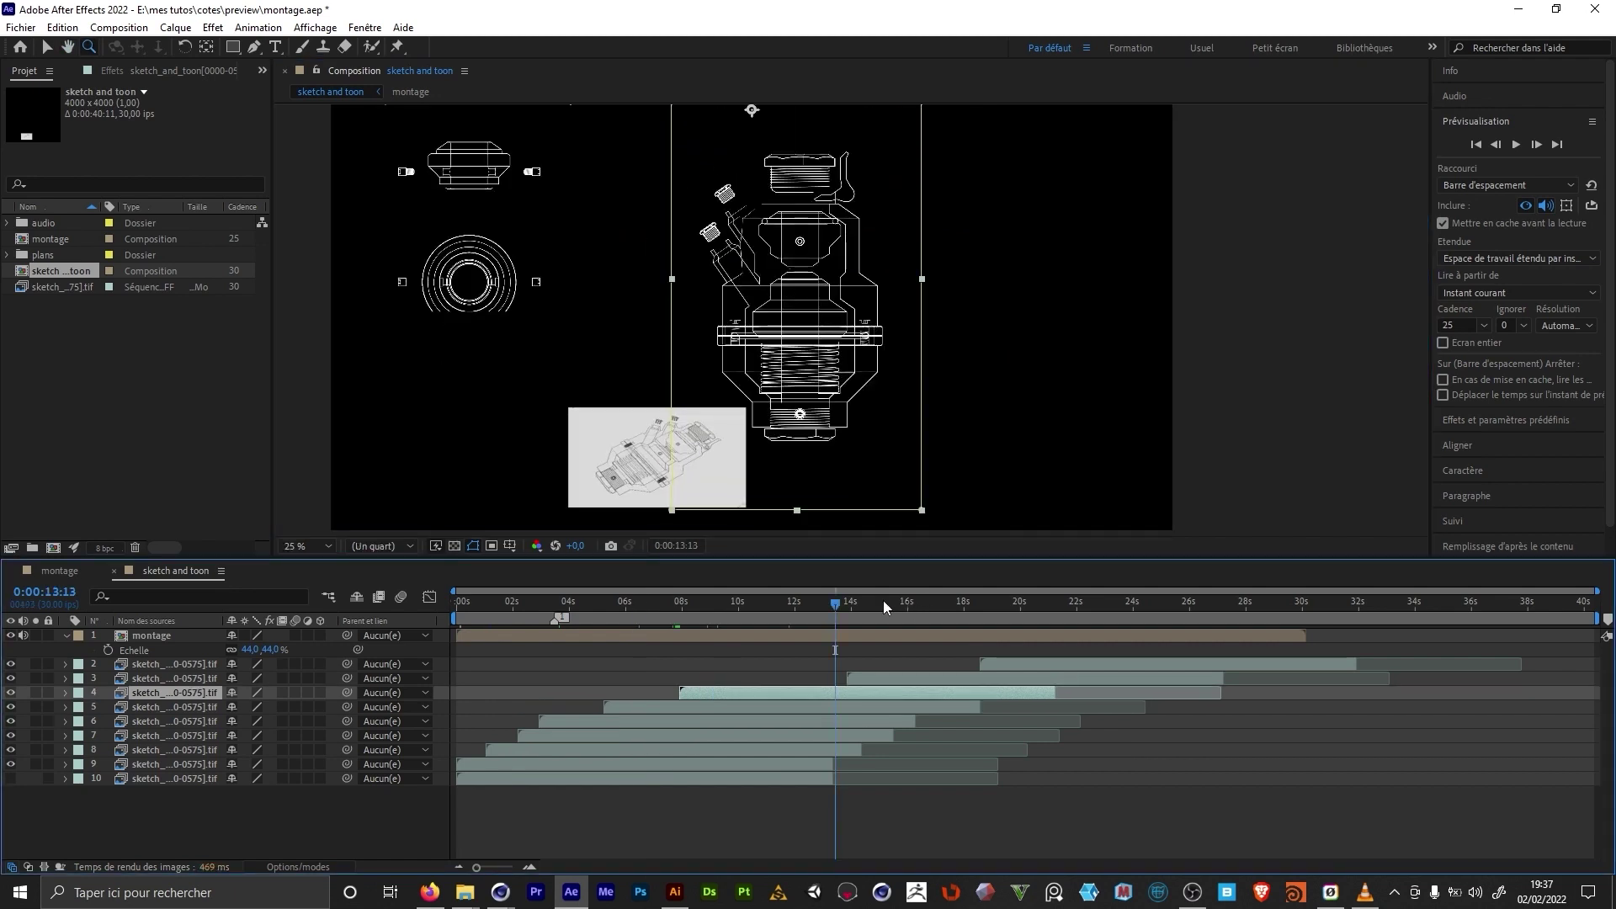
Step: Move the current time to 0:00:15:01 and examine the timed drawing views across the sheet
click(881, 601)
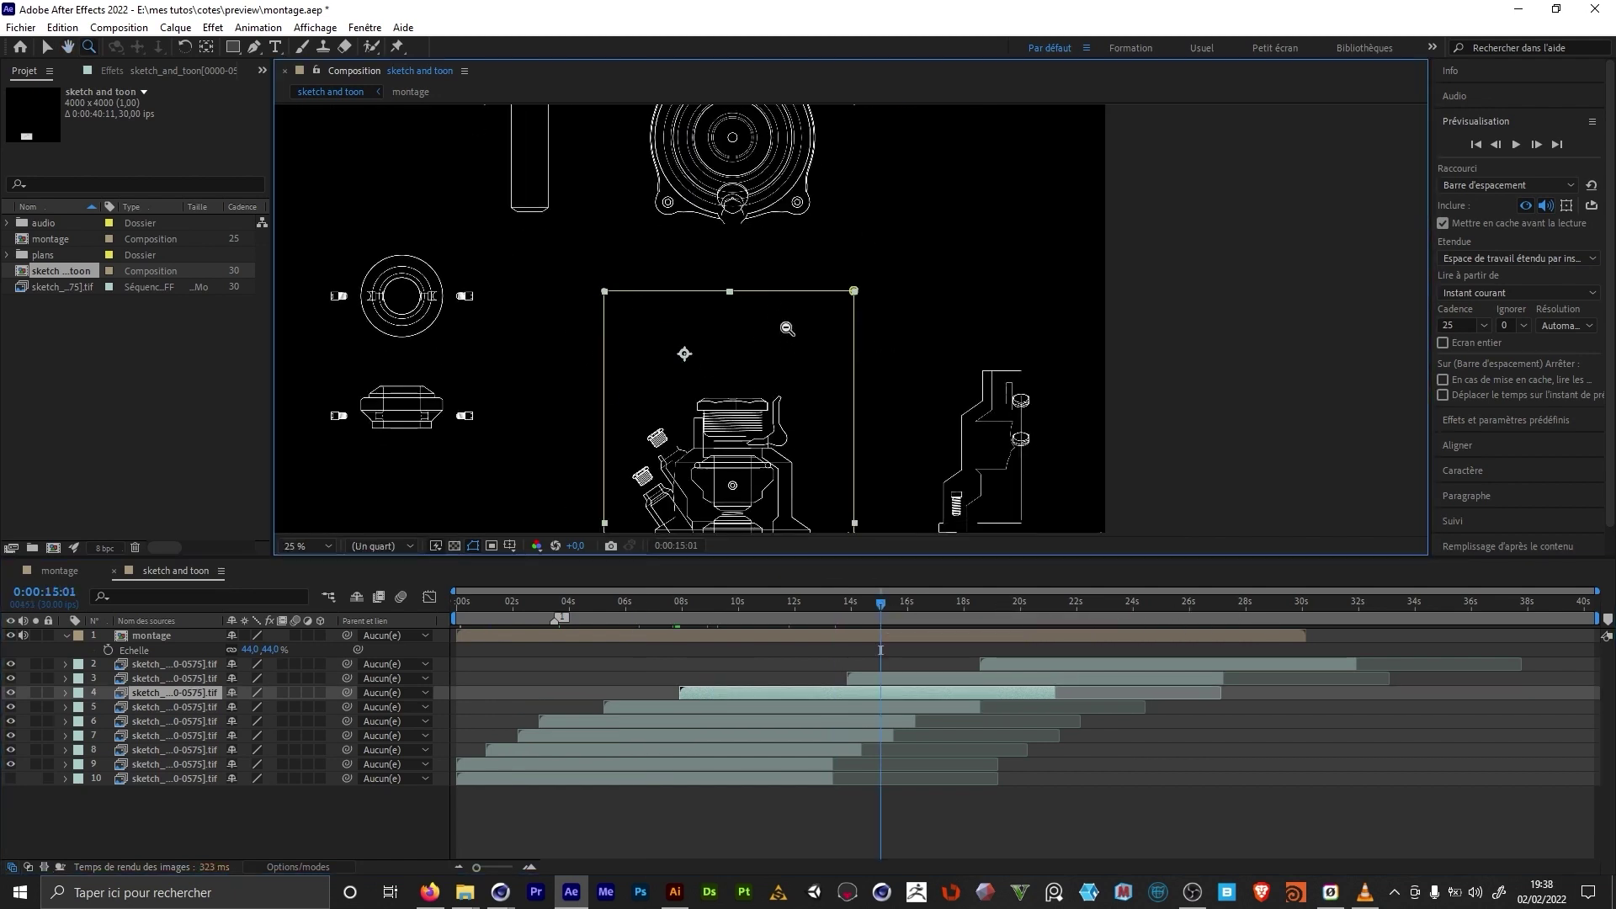
alt+click(787, 327)
middle_drag(801, 300, 802, 292)
middle_drag(801, 292, 799, 249)
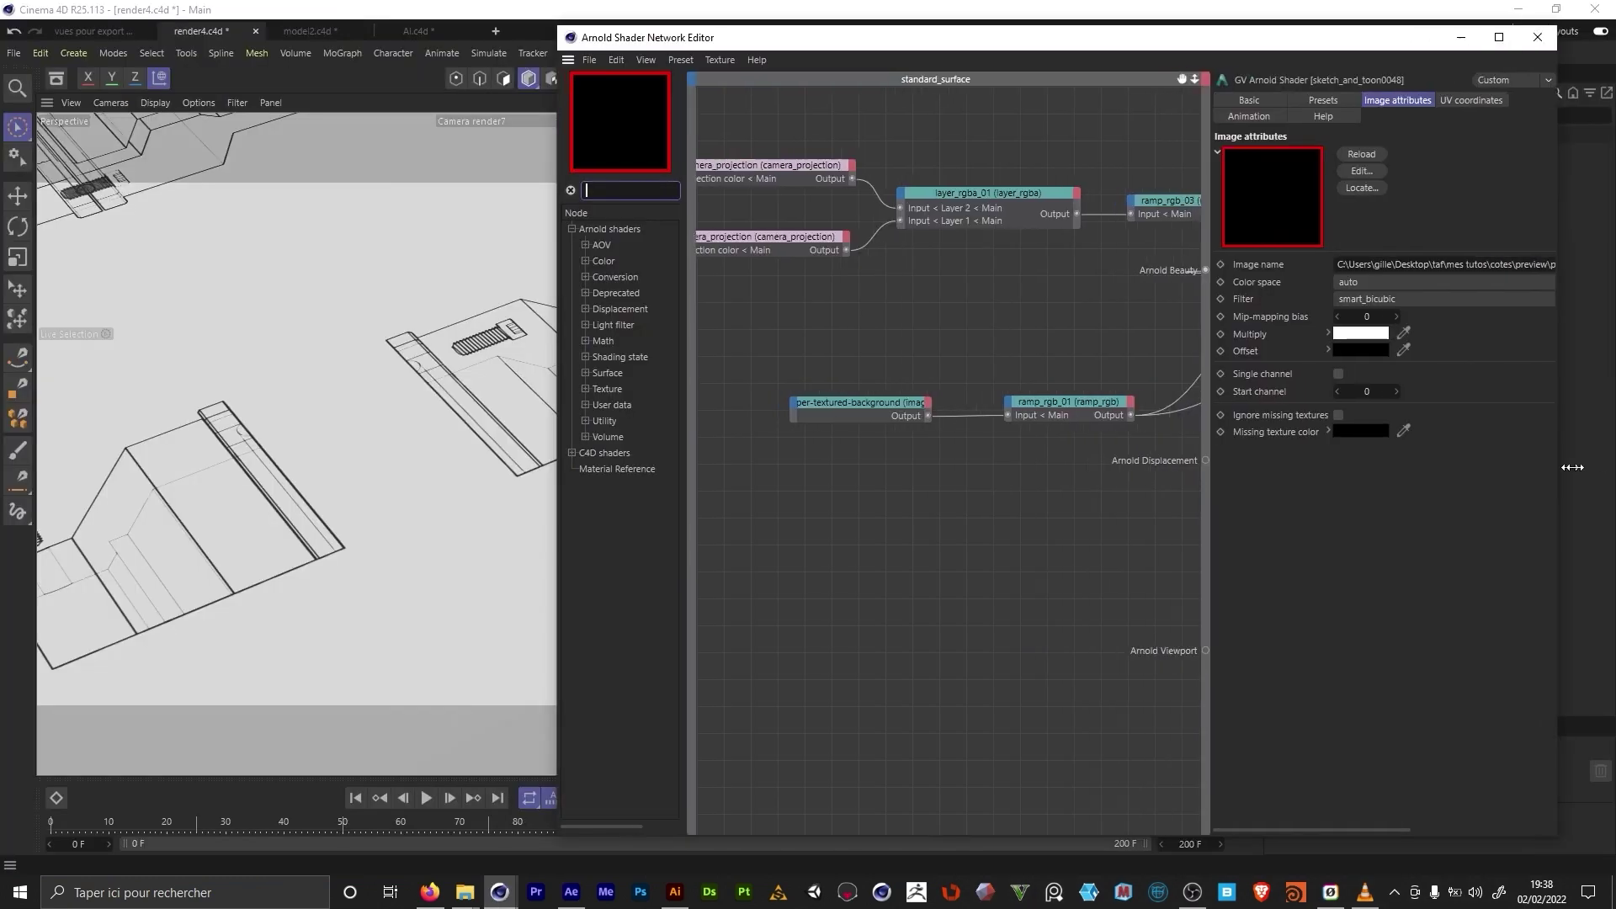
Step: Switch to Cinema 4D and open the standard_surface material's Arnold shader network at full size
drag(1571, 465, 1612, 466)
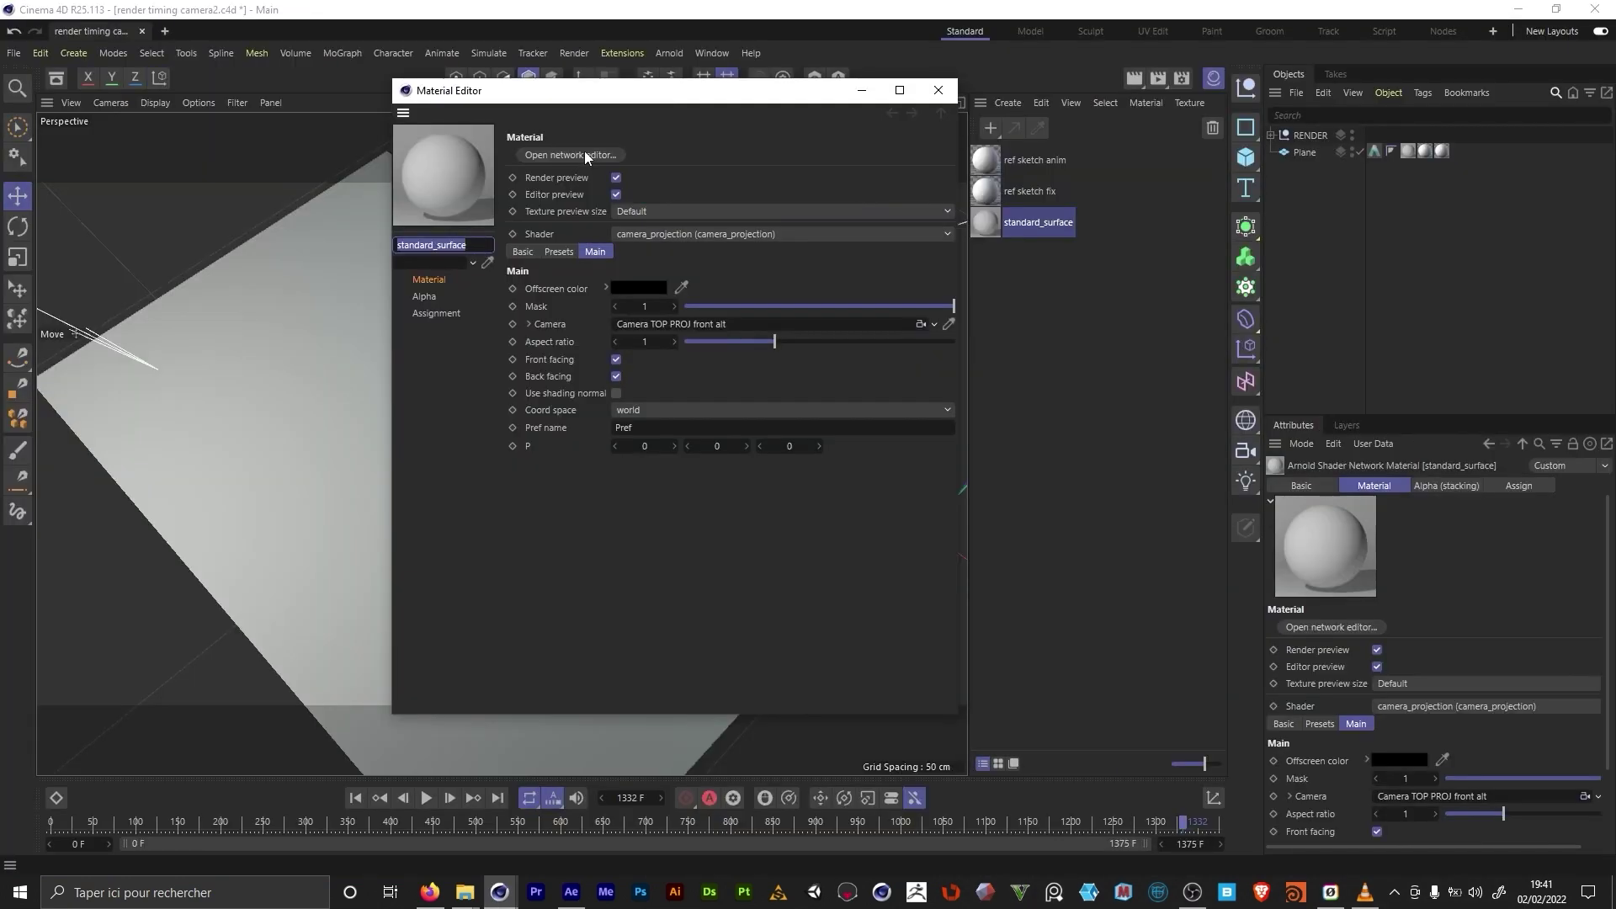
click(585, 154)
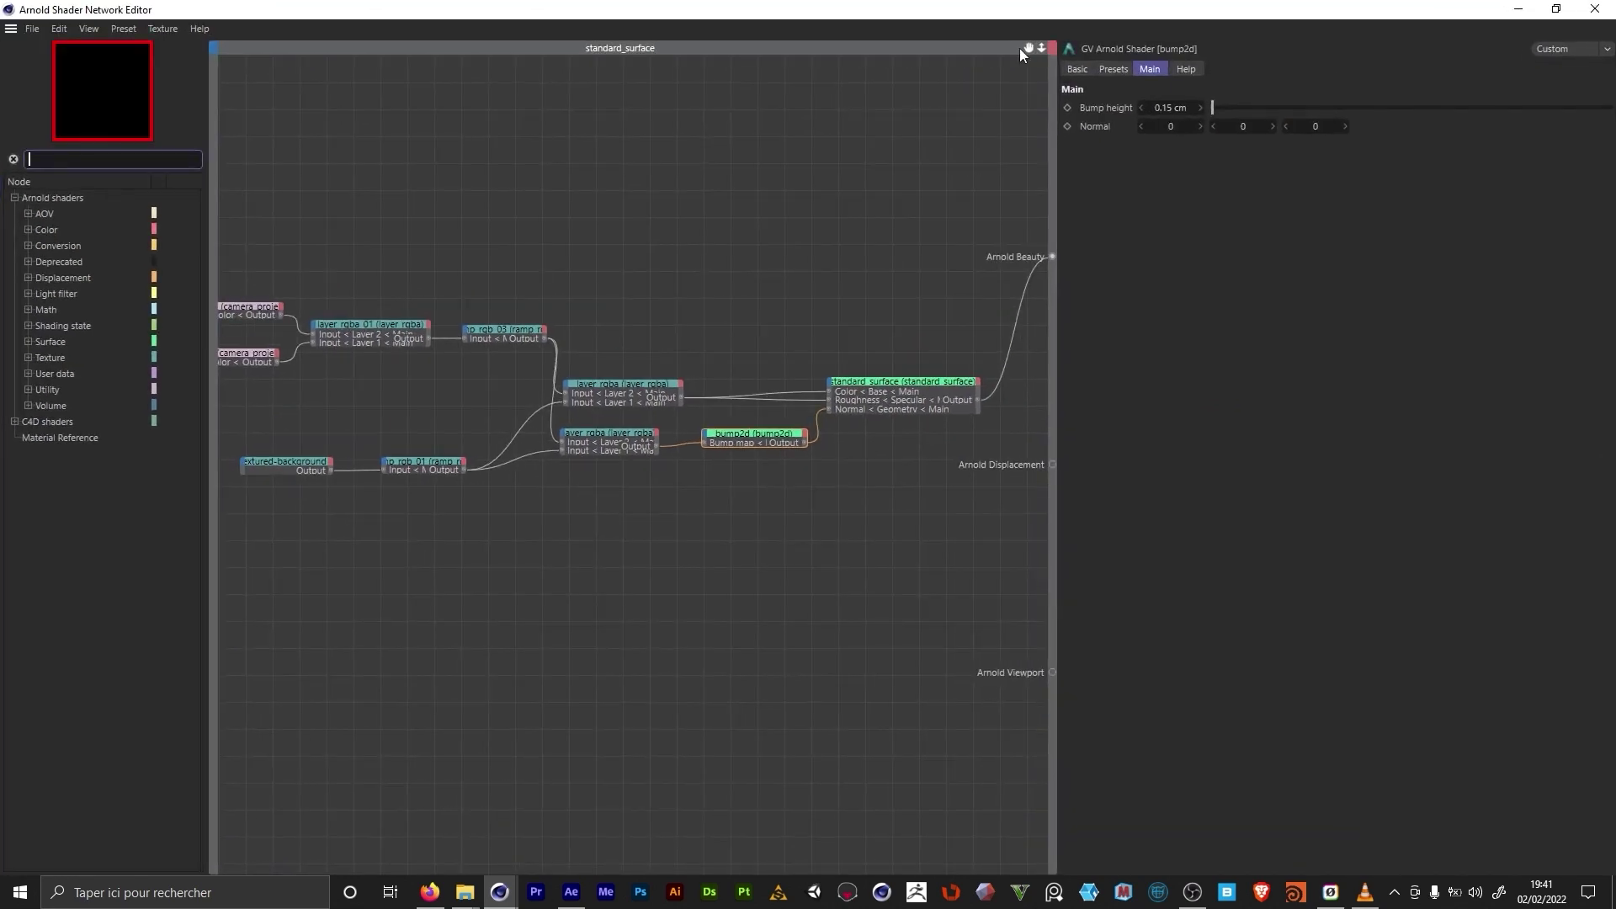
click(1030, 47)
Step: Inspect the paper-textured-background, ramp_rgb_01, sketch_and_toon0048, lines0048 and upper camera_projection nodes
click(415, 410)
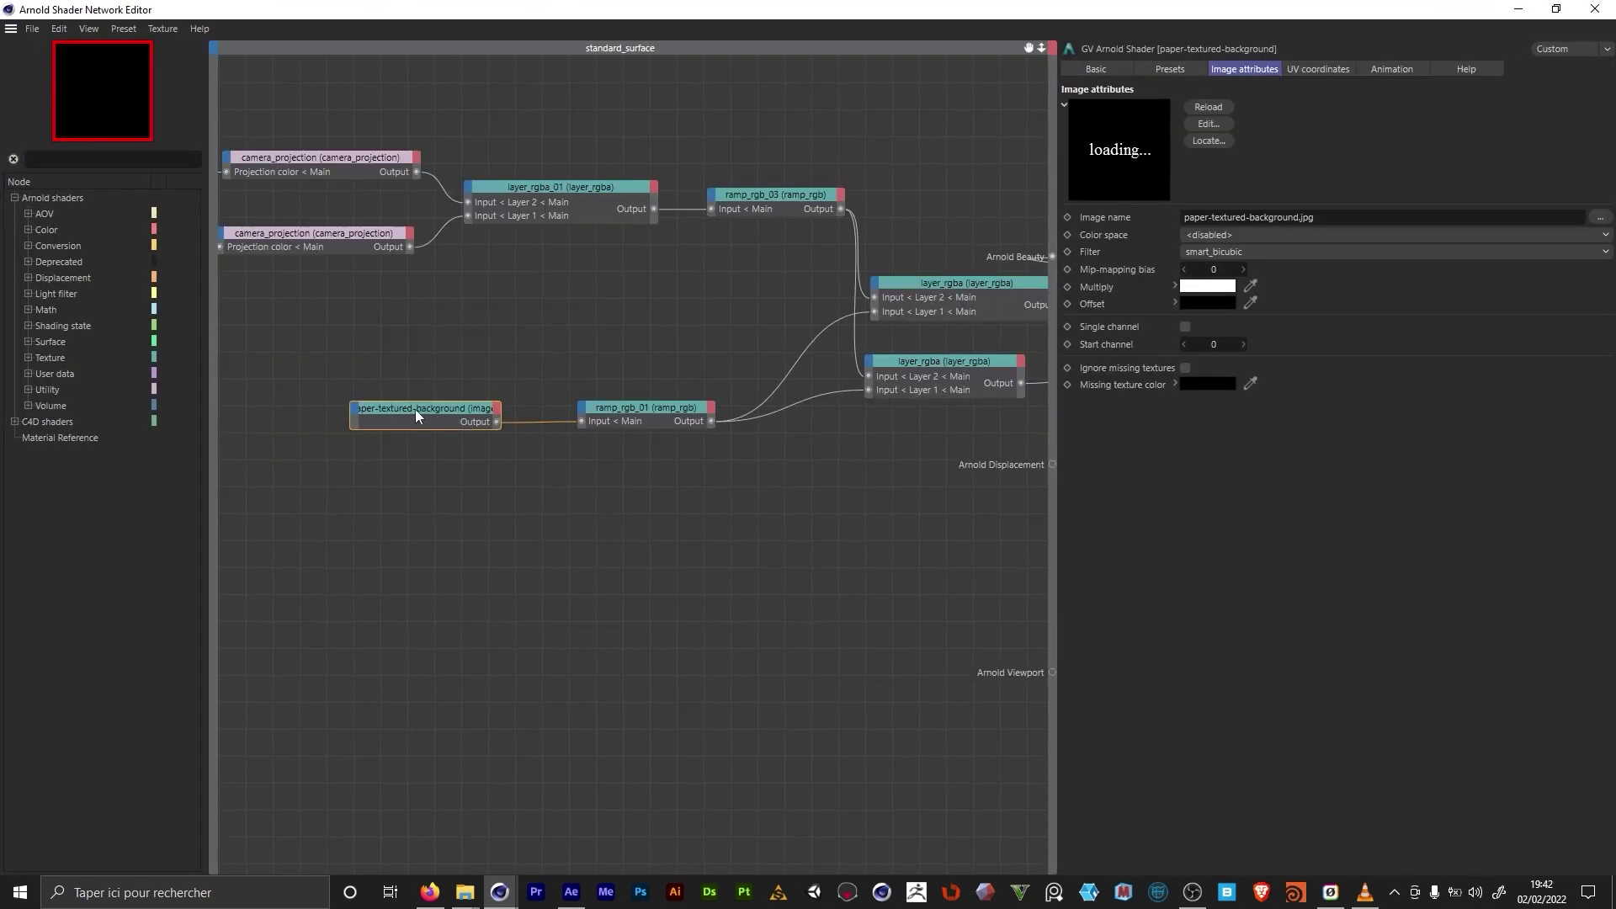
click(653, 419)
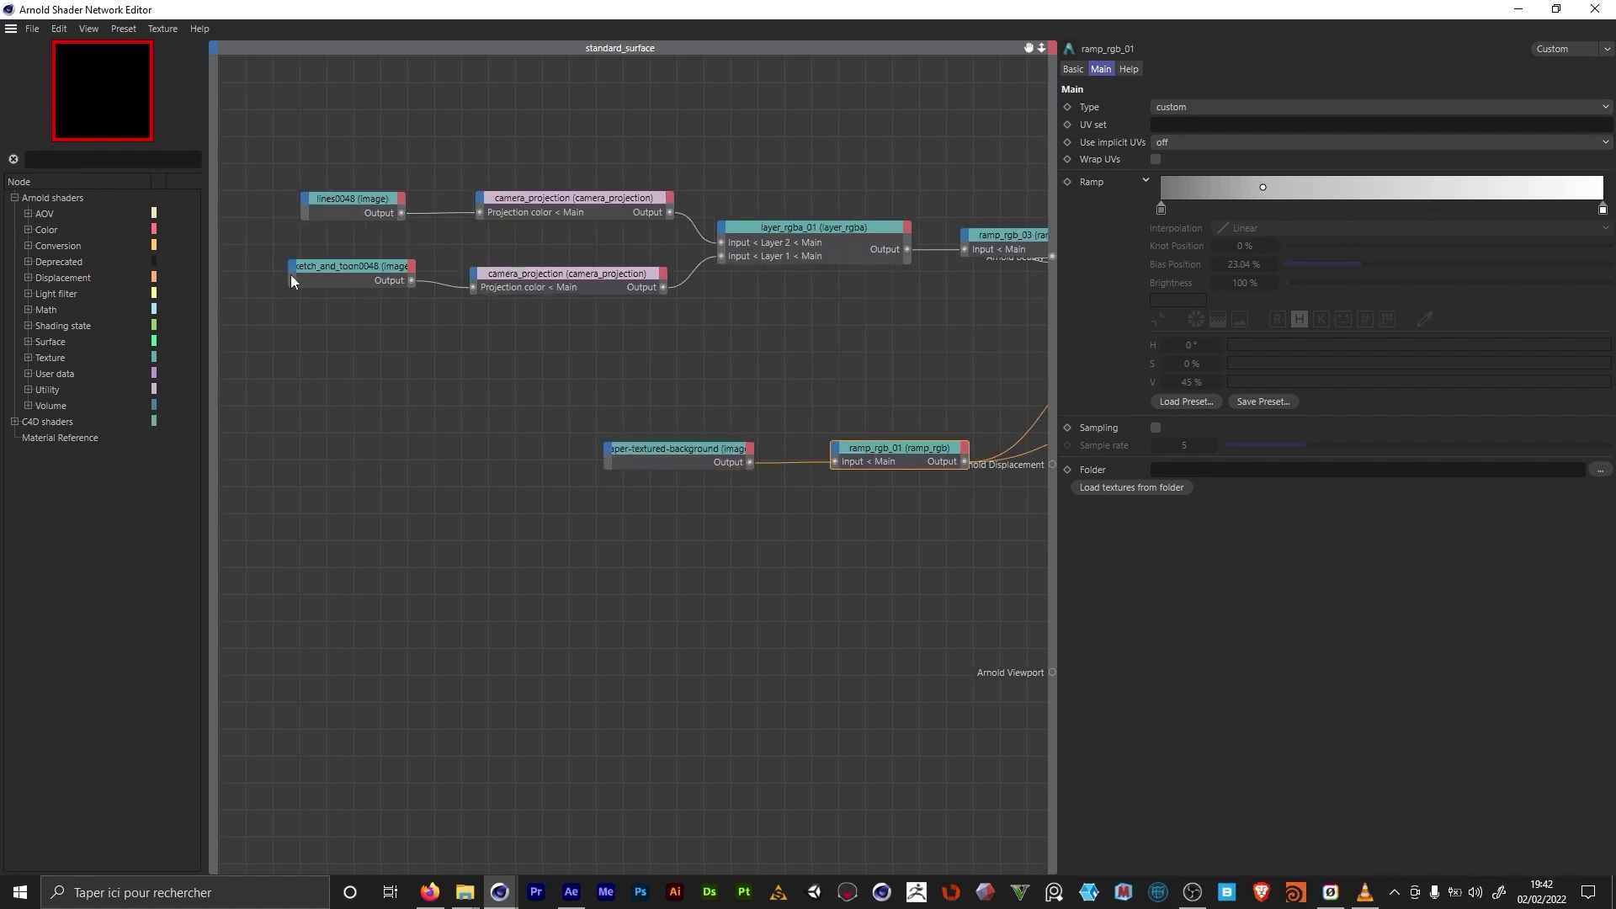
drag(330, 266, 332, 279)
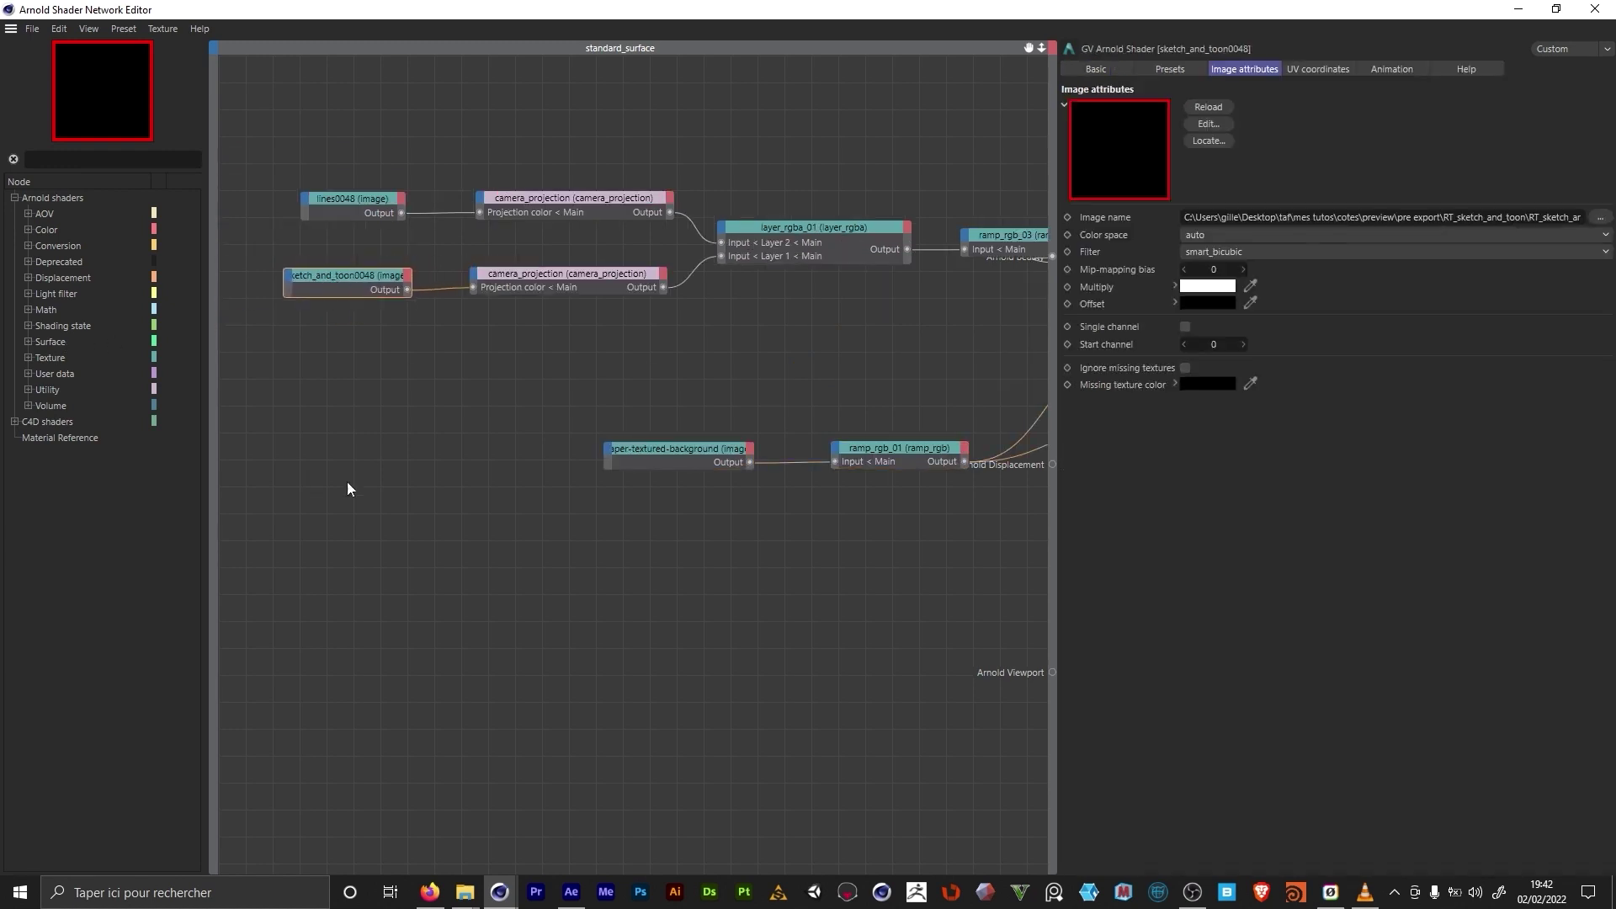
mouse_move(369, 195)
mouse_down()
mouse_move(376, 170)
mouse_move(366, 187)
mouse_up()
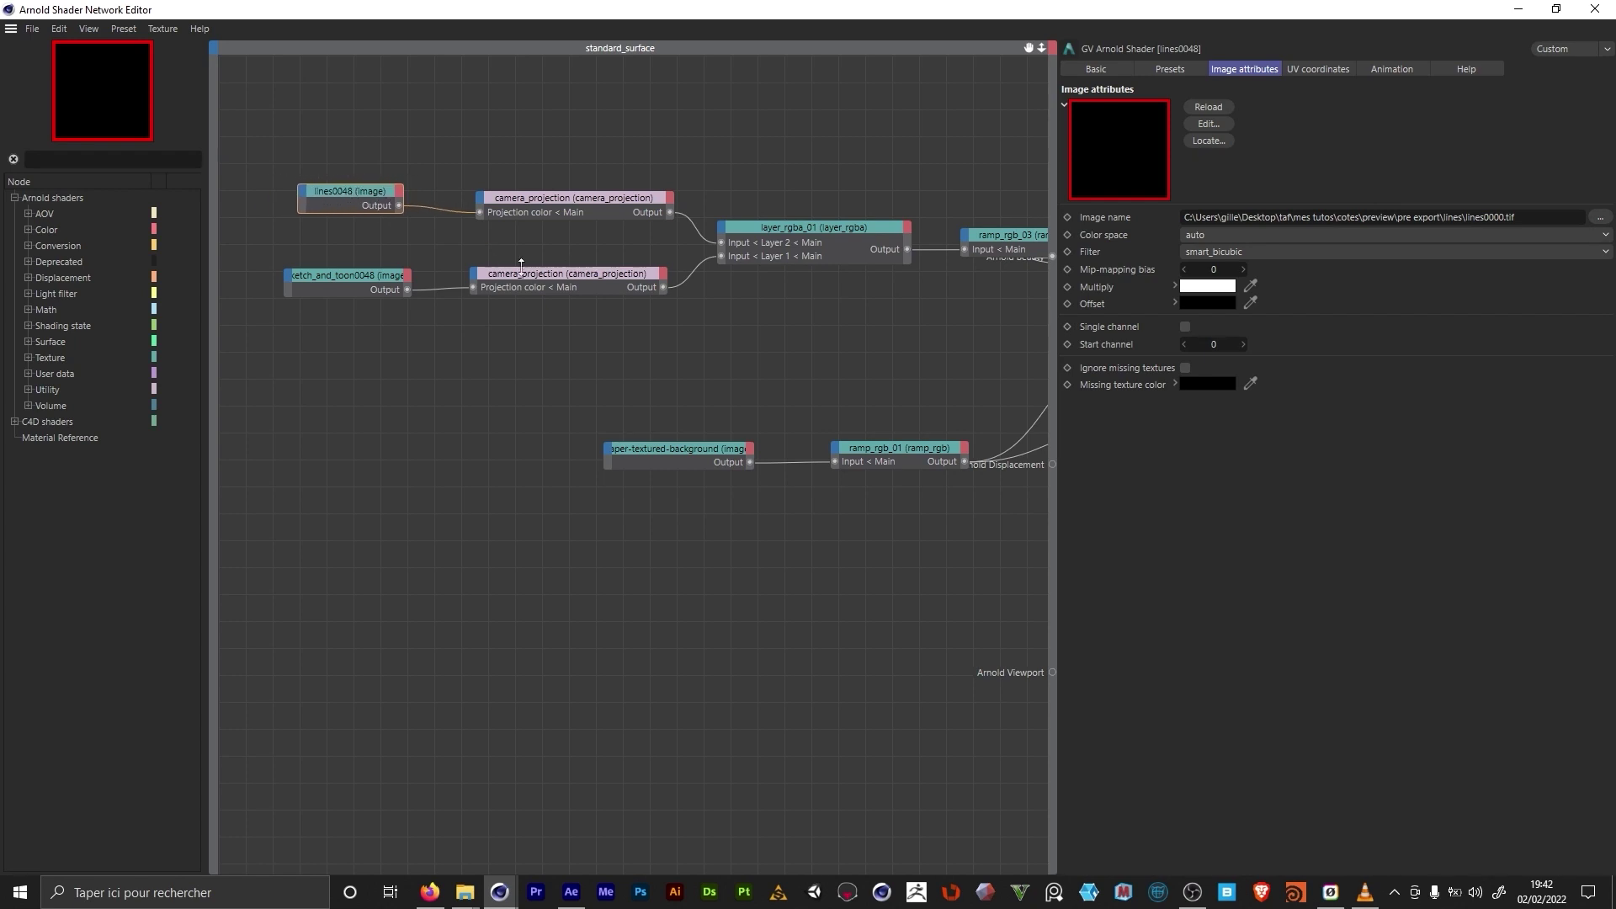
mouse_move(354, 193)
mouse_down()
mouse_move(390, 181)
mouse_move(331, 202)
mouse_up()
click(590, 201)
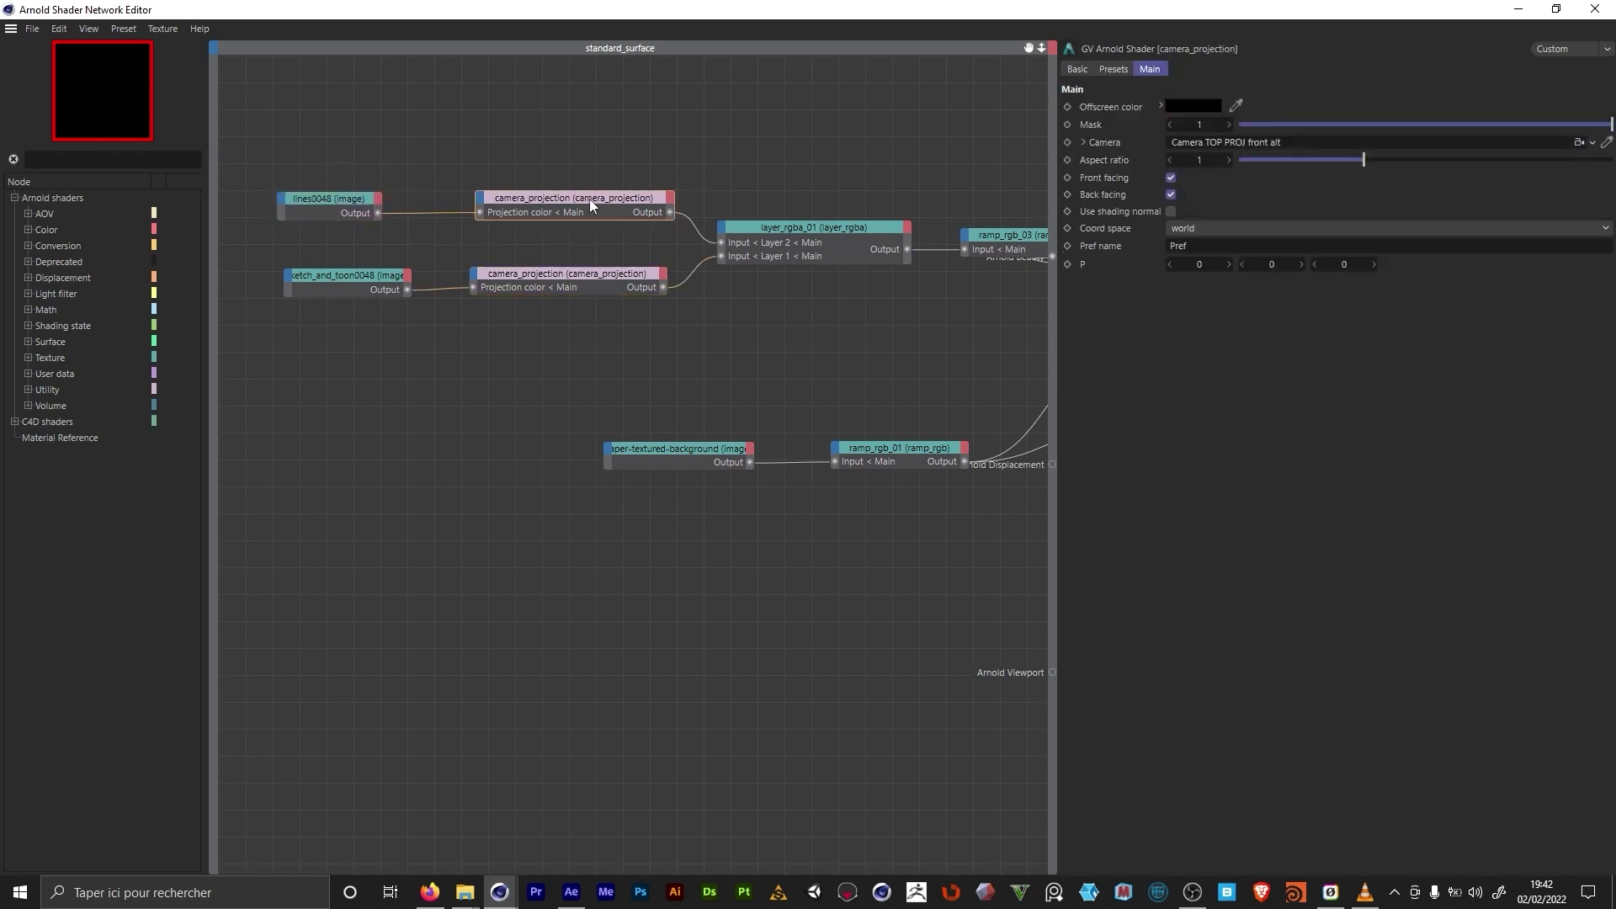
Step: Shrink the shader network window to reveal the scene, and move the projection camera down toward the plane
double_click(815, 10)
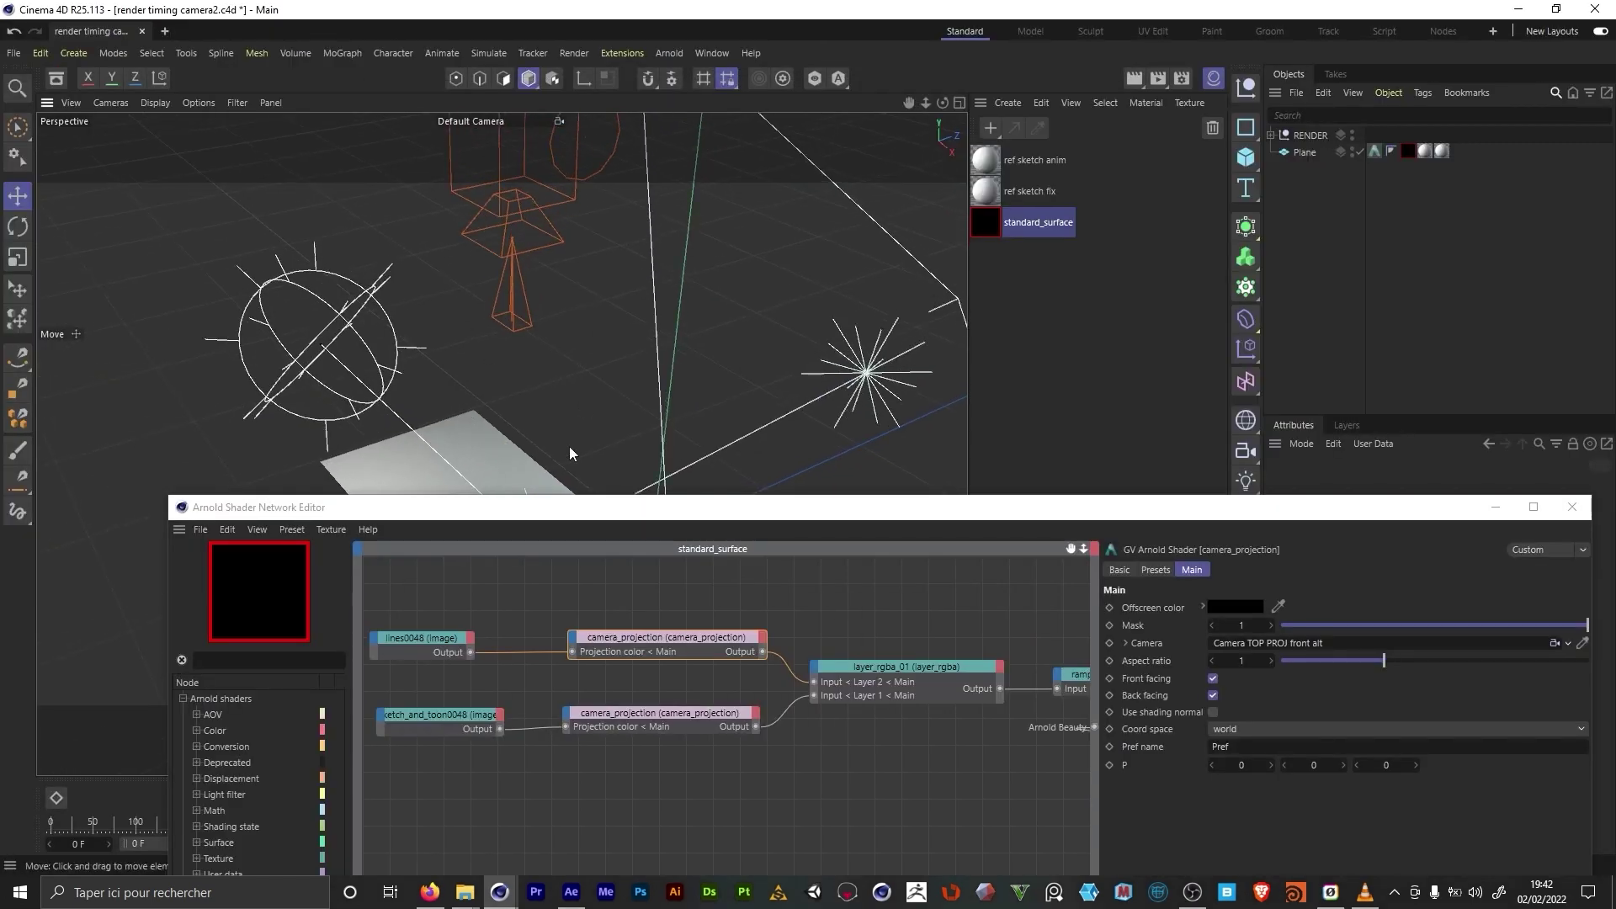
alt+drag(570, 447, 567, 276)
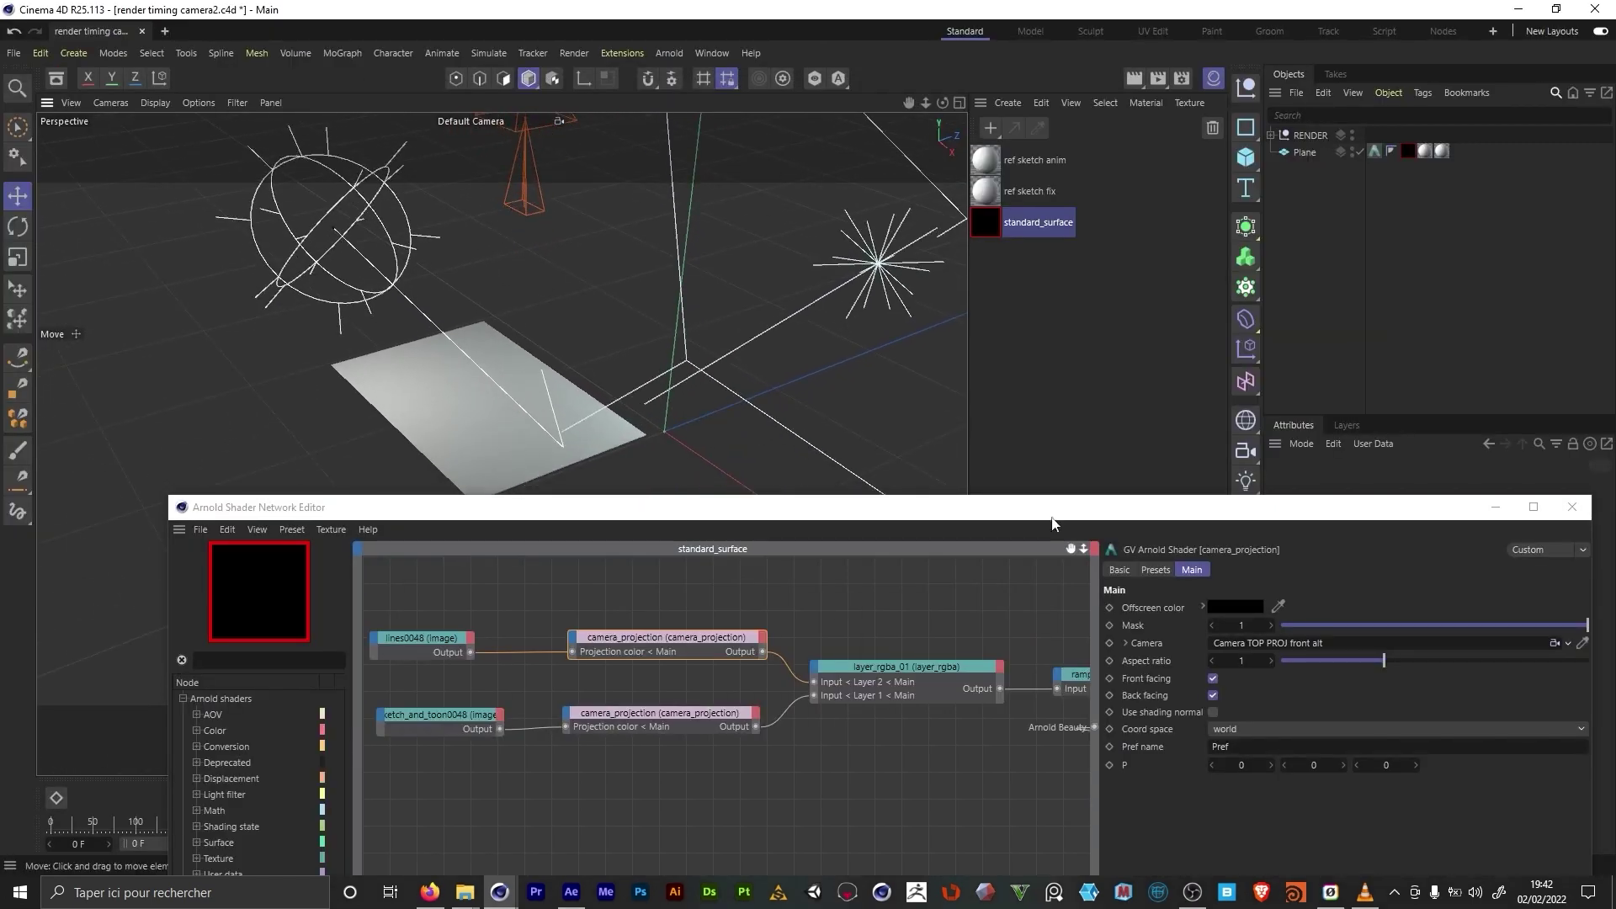
drag(734, 508, 718, 437)
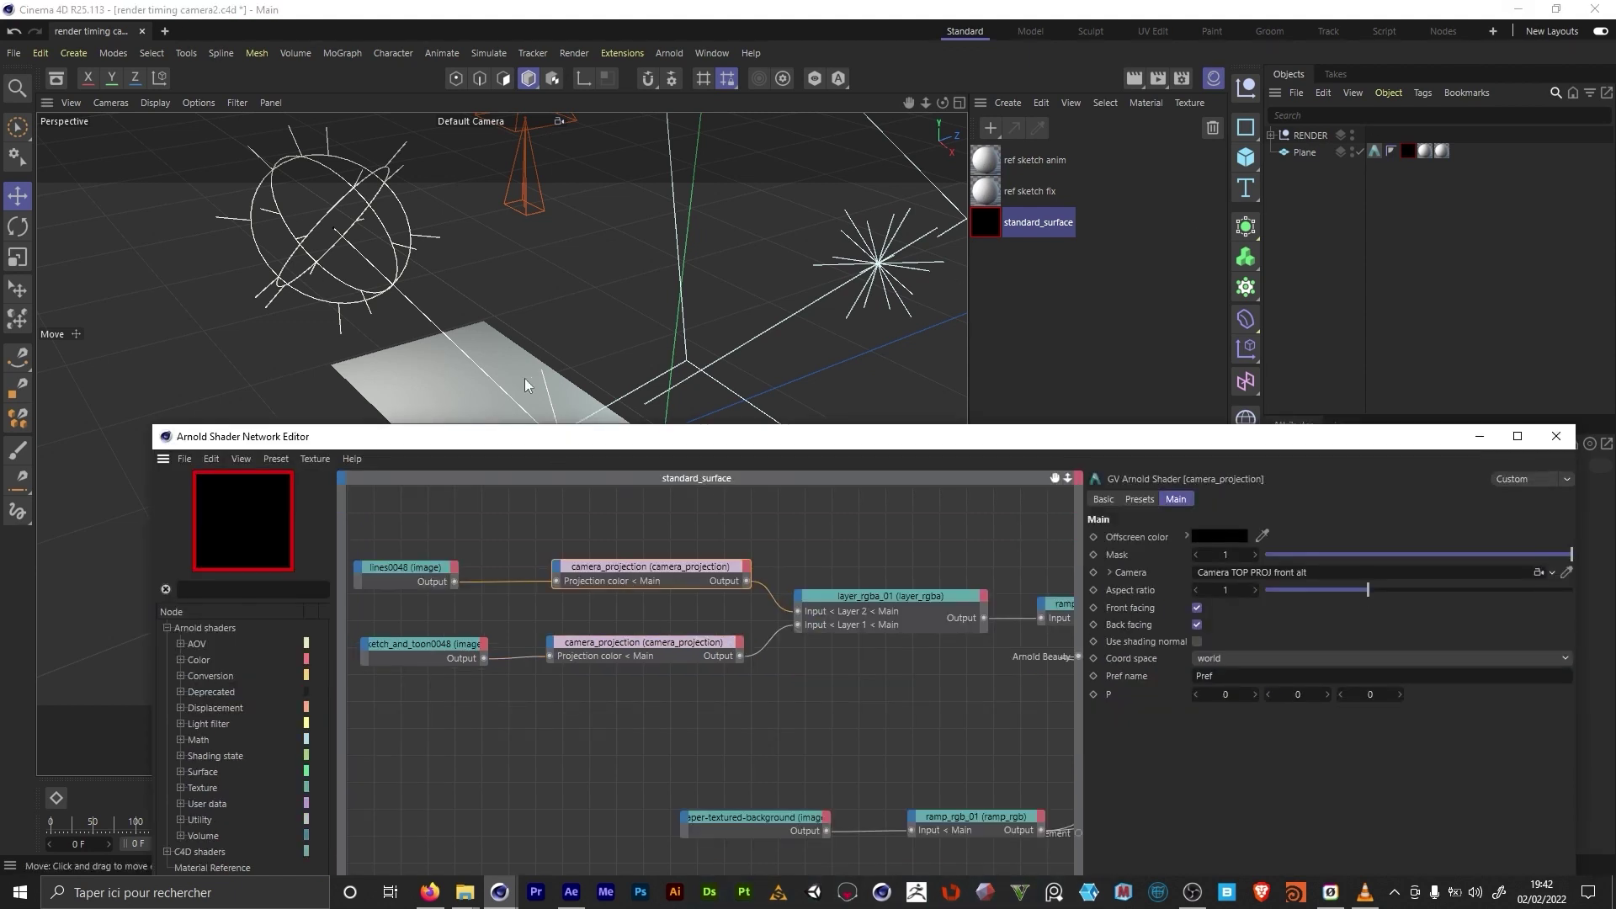
alt+middle_drag(704, 331, 710, 370)
click(534, 219)
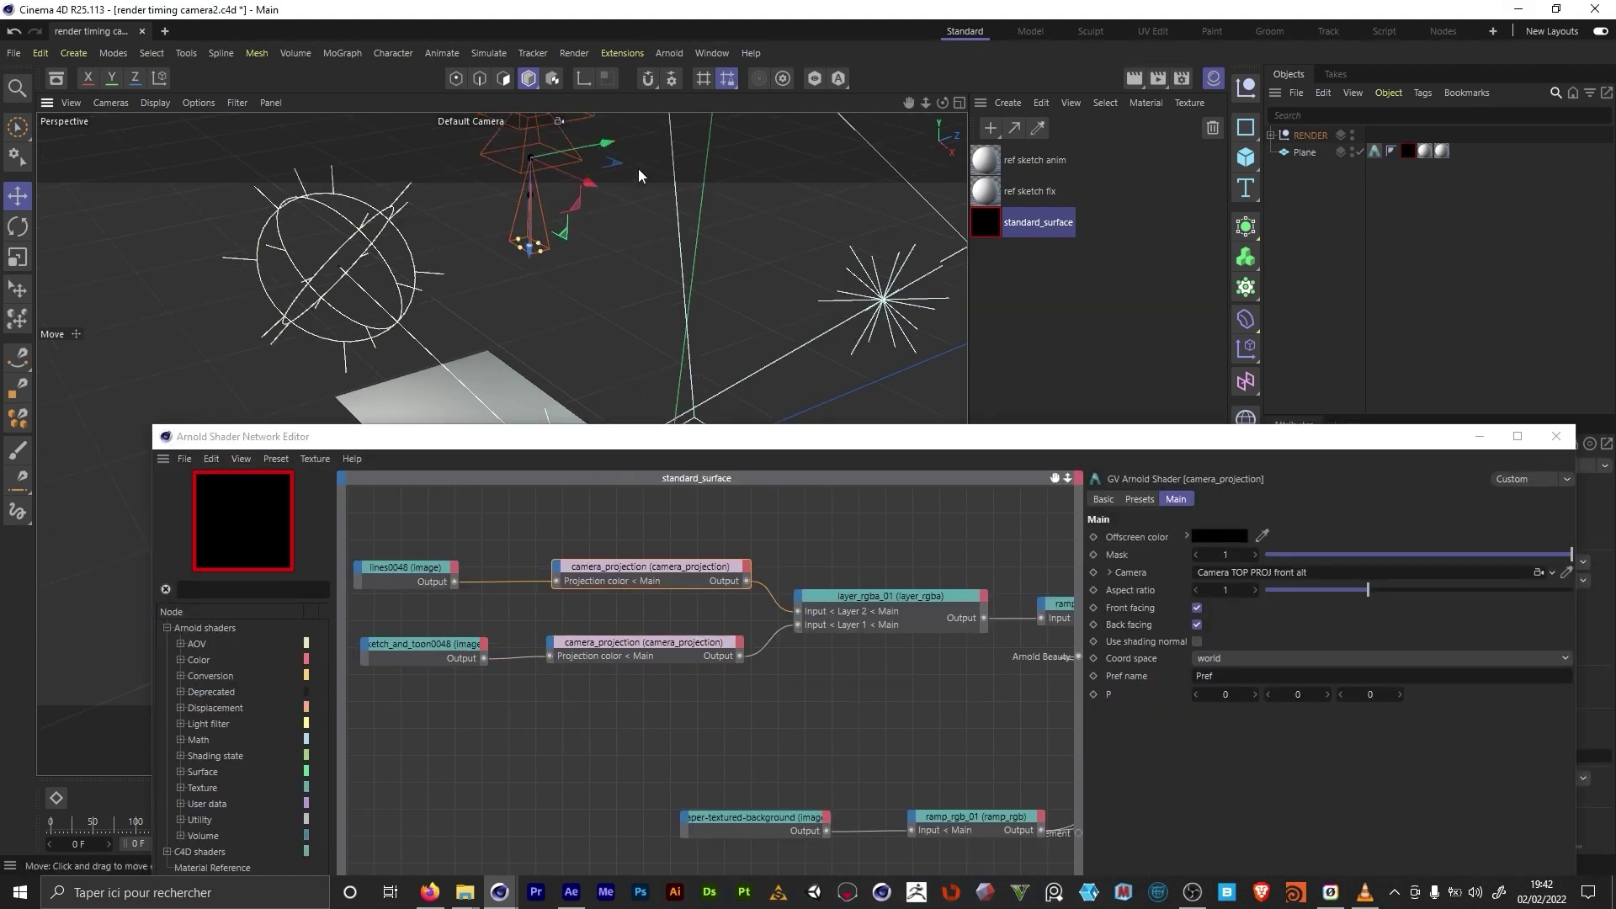
drag(641, 168, 619, 202)
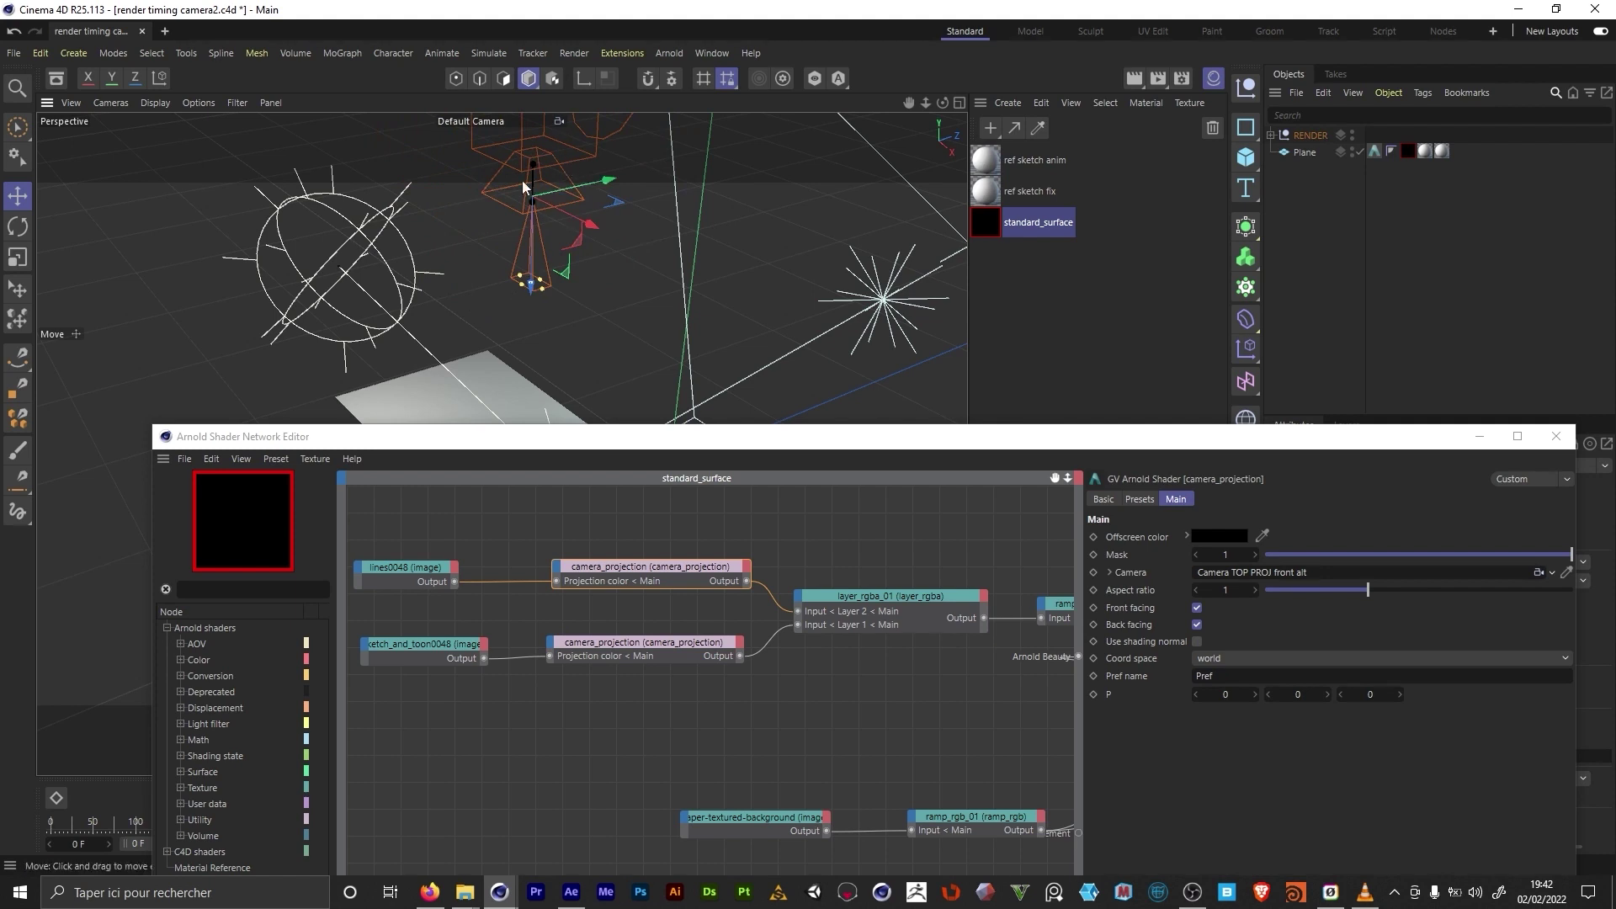
Step: Inspect the layer_rgba_01 node's blending settings and the sketch_and_toon0048 and lines0048 images that feed it
click(902, 598)
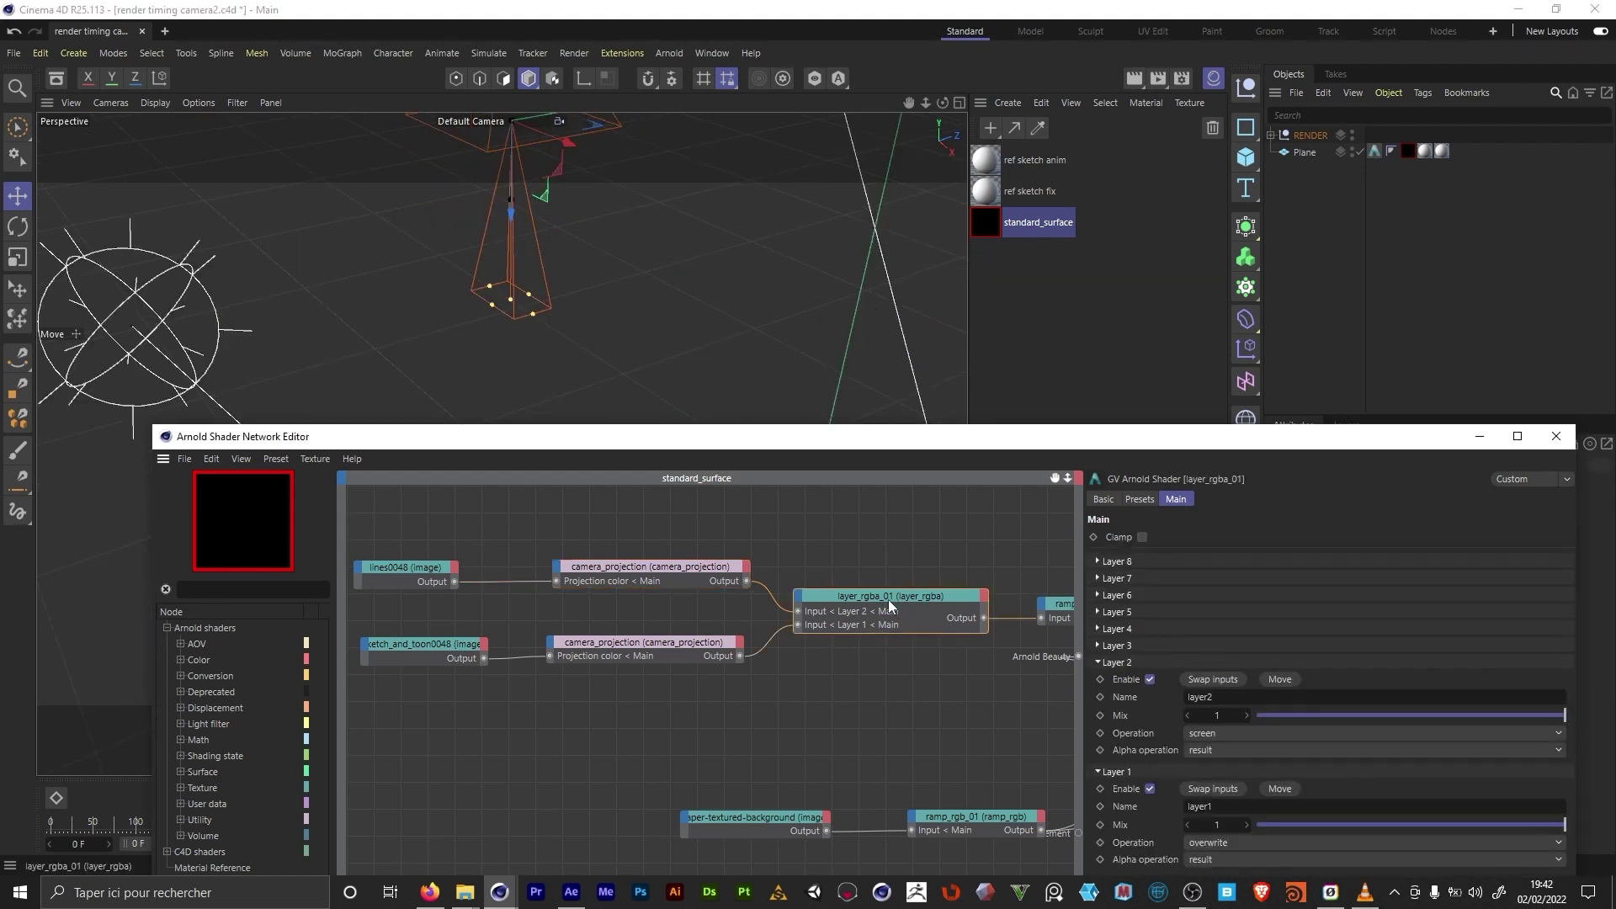
drag(944, 436, 821, 155)
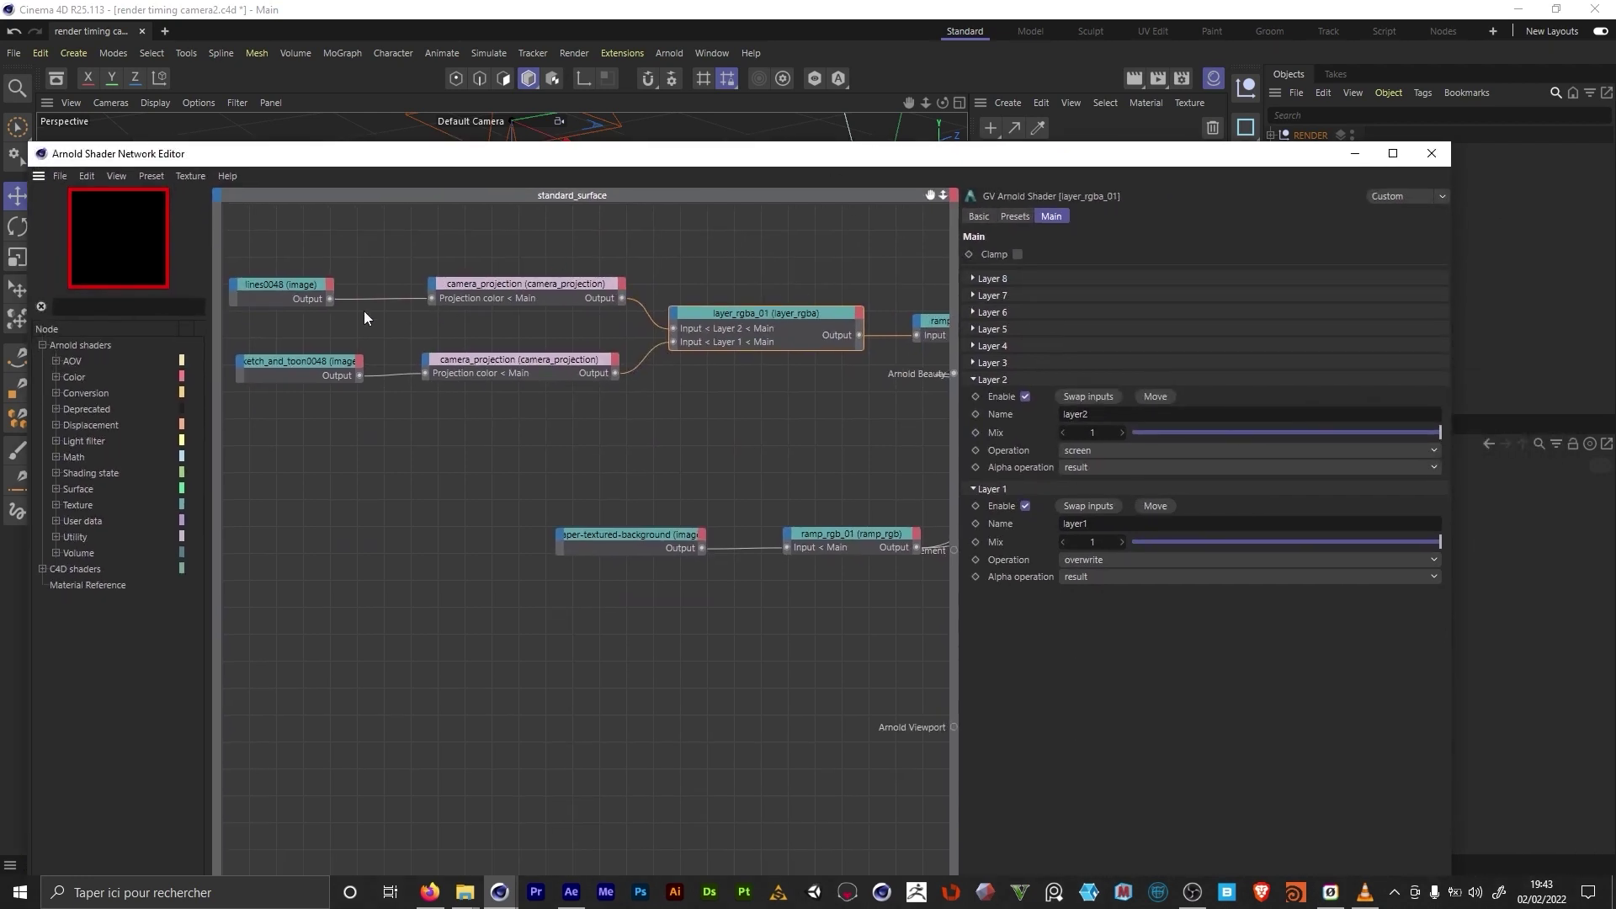
click(325, 363)
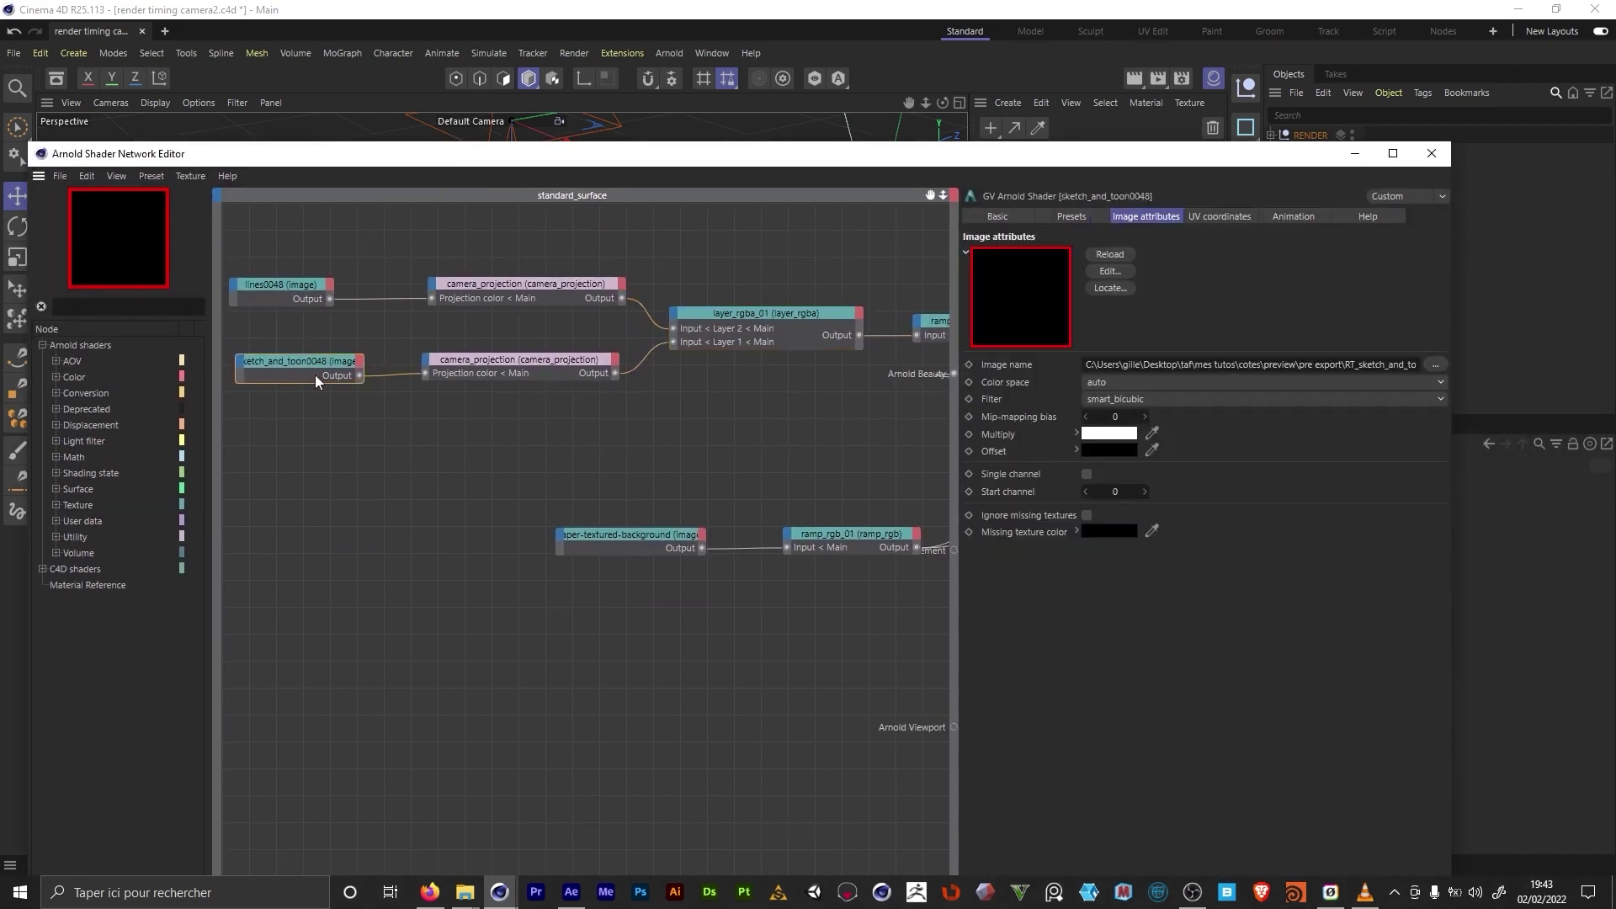
mouse_move(288, 288)
mouse_down()
mouse_move(295, 271)
mouse_move(274, 264)
mouse_up()
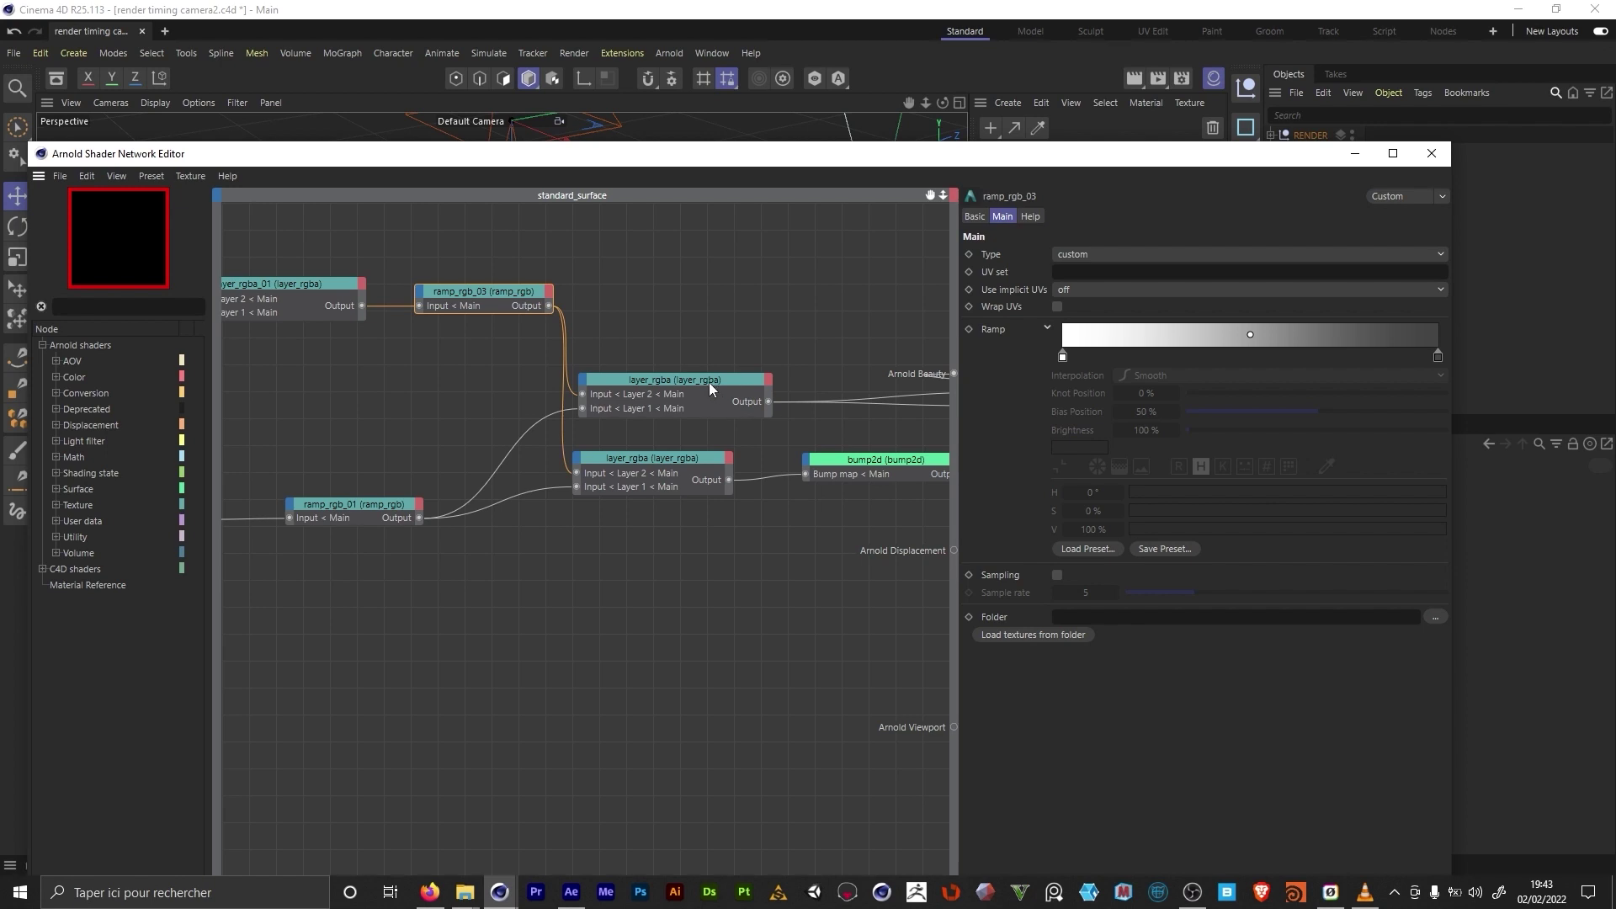
Step: Examine the layer_rgba node combining drawing and paper, and its links to standard_surface's colour and roughness
drag(709, 384, 696, 363)
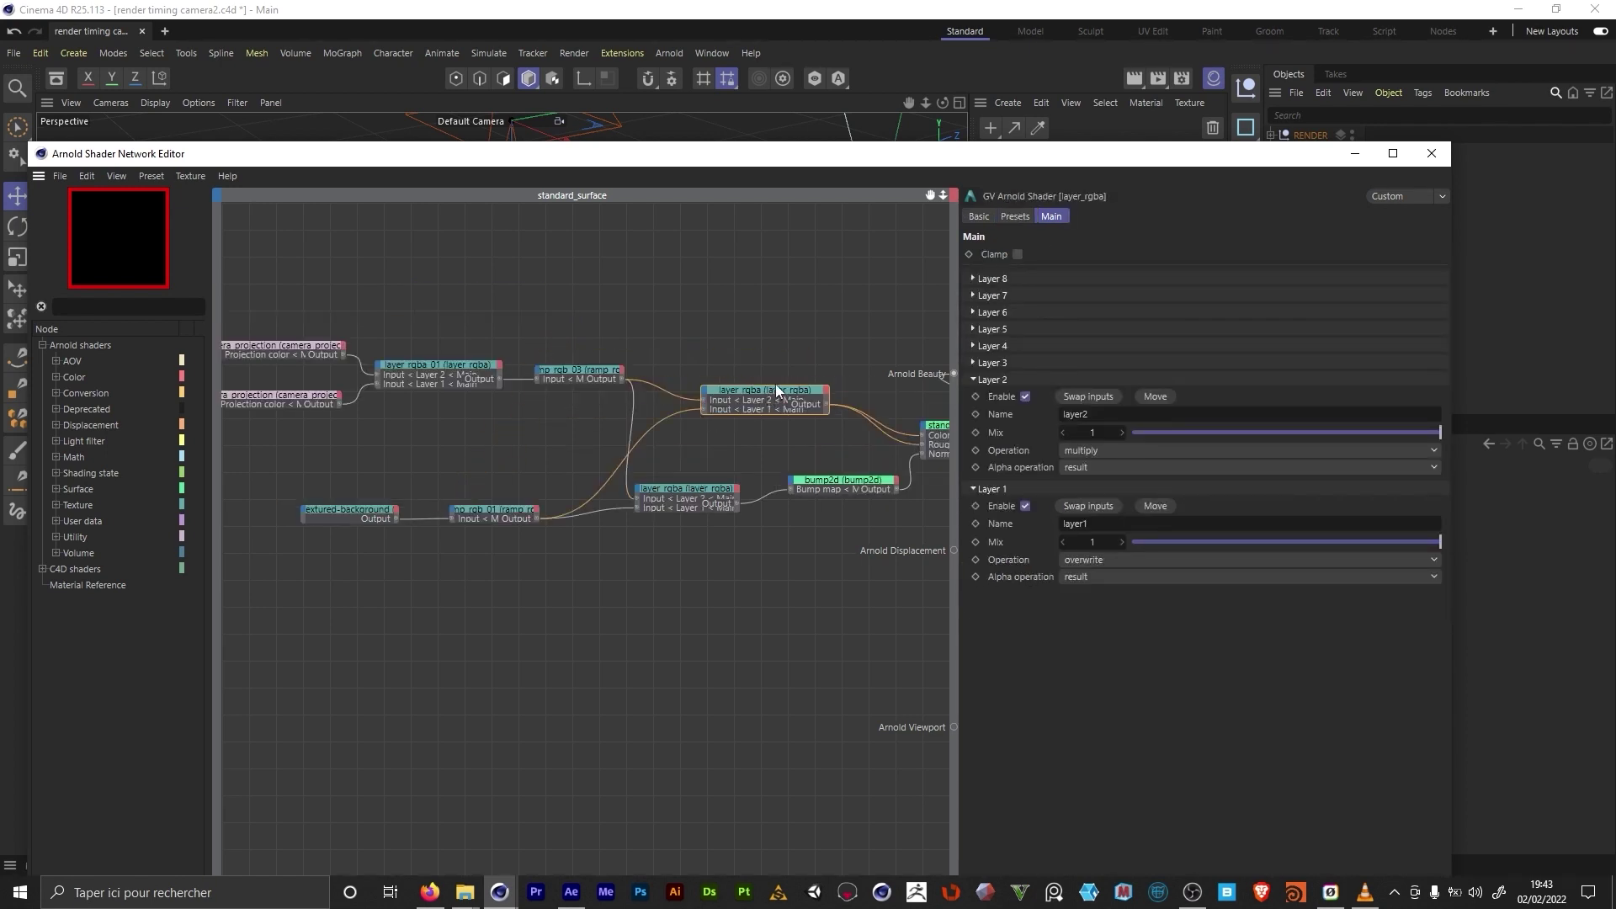
drag(777, 386, 765, 372)
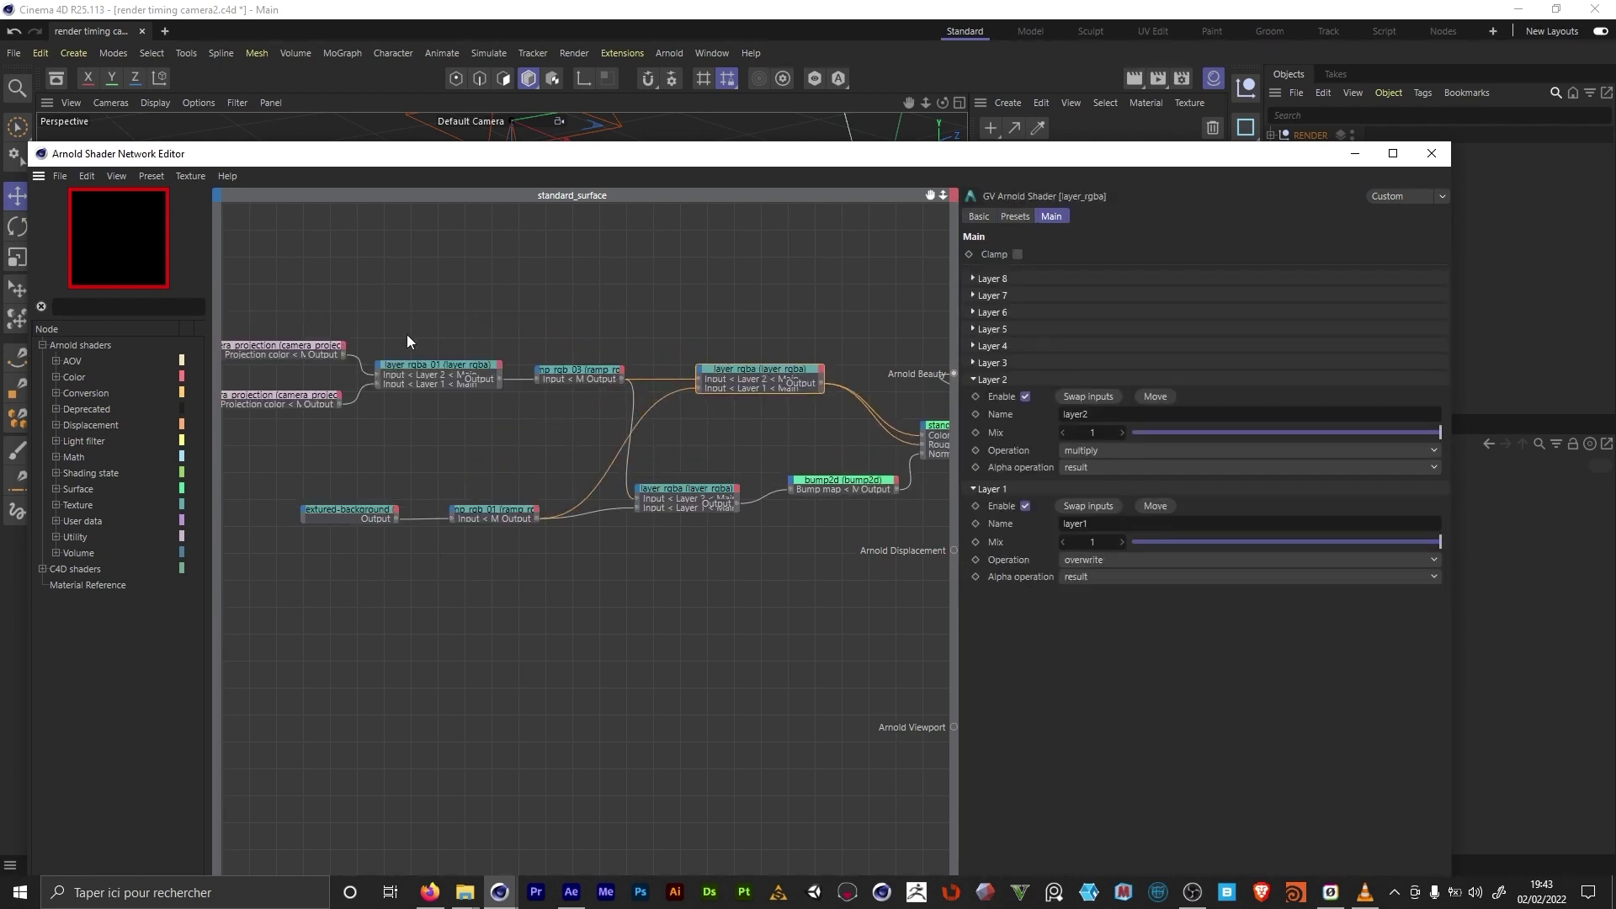
middle_drag(433, 522, 268, 511)
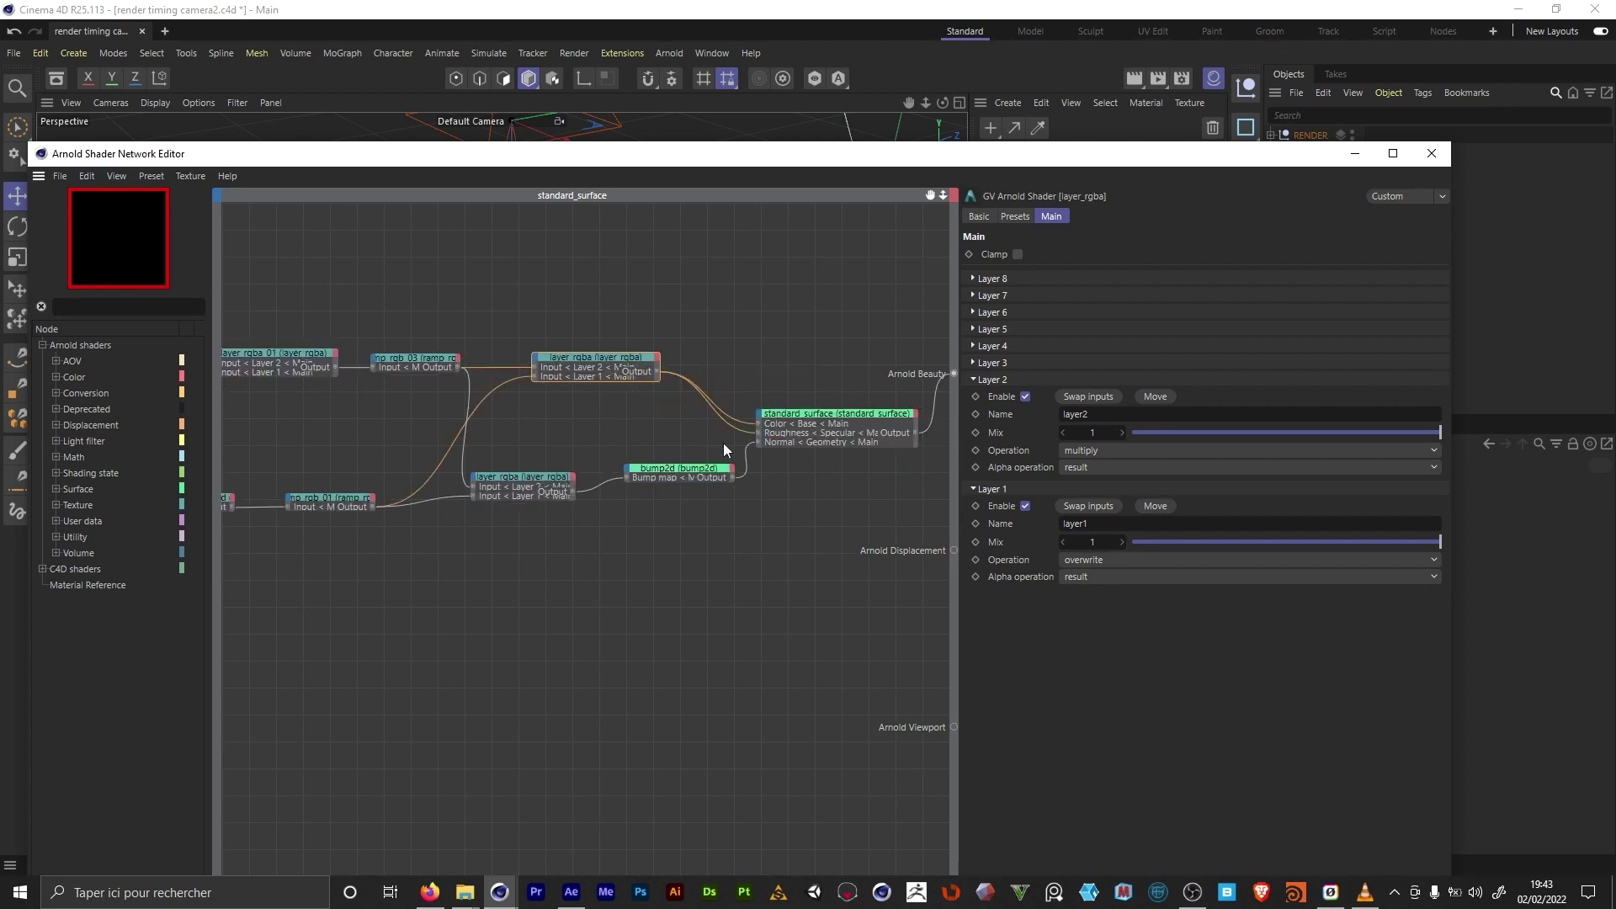
scroll(780, 473, up, 4)
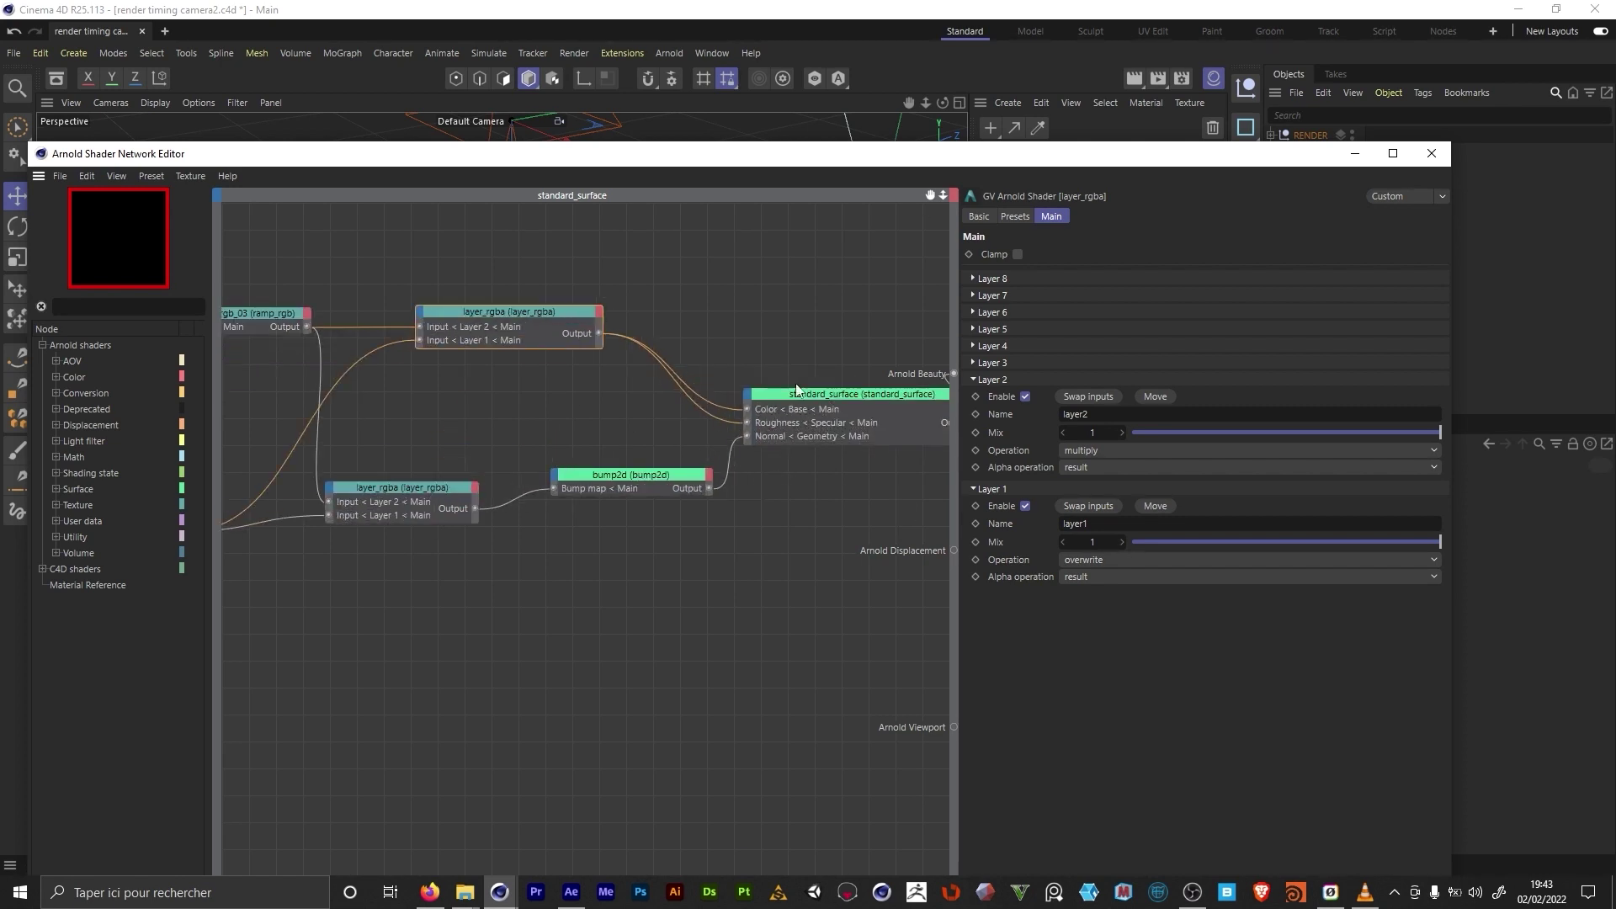
mouse_move(805, 391)
mouse_down()
mouse_move(751, 381)
mouse_move(806, 366)
mouse_up()
scroll(804, 518, down, 2)
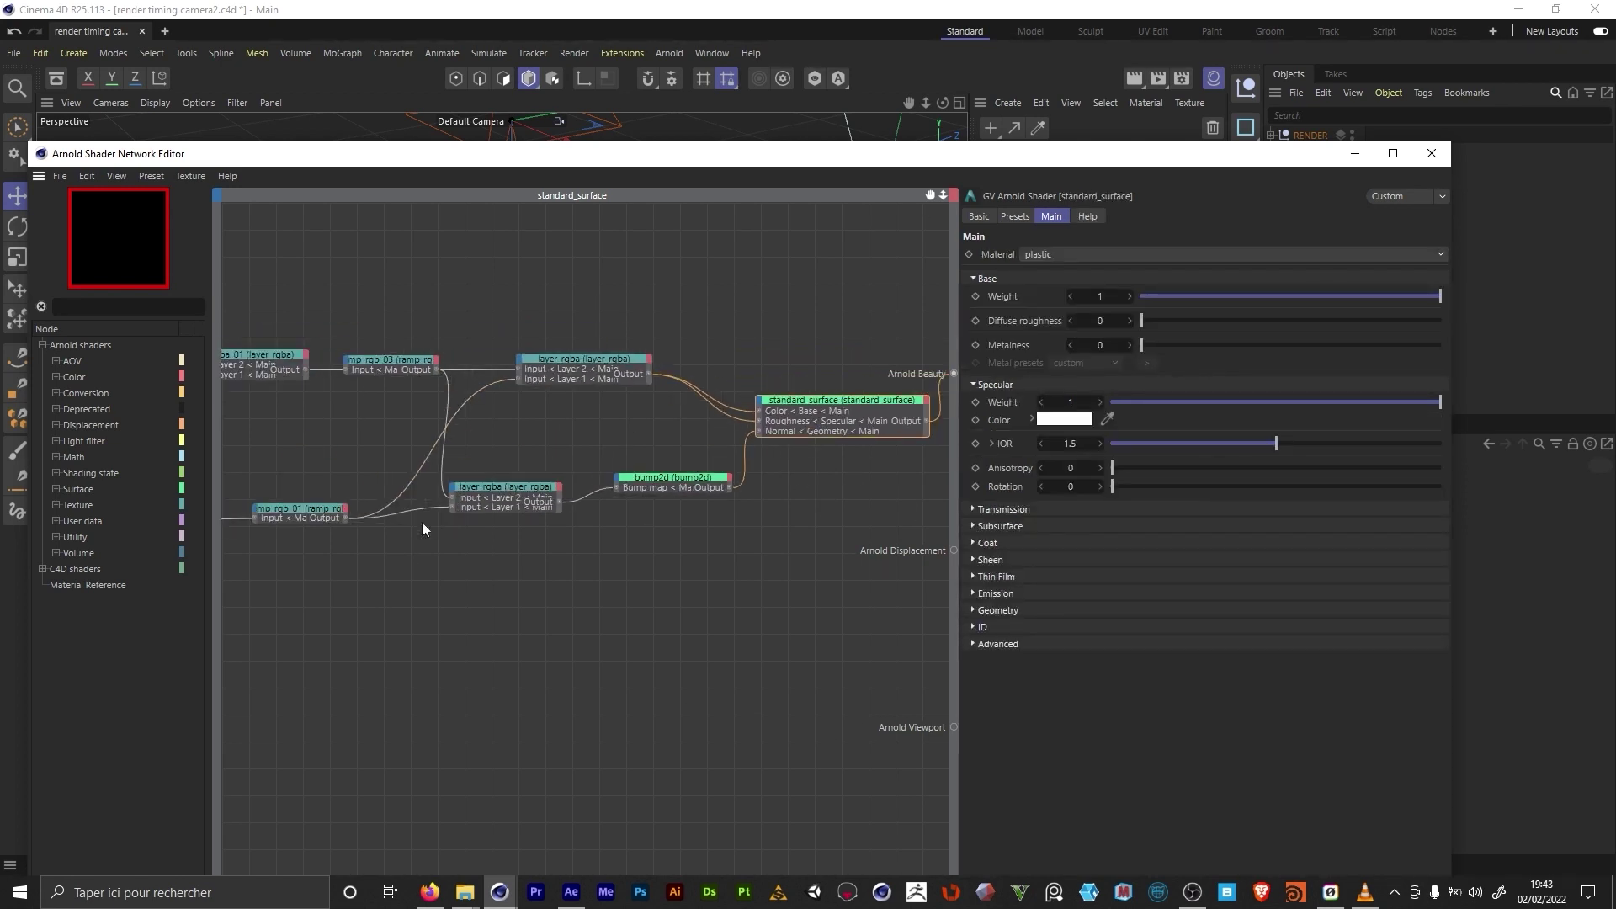
Step: Inspect the second layer_rgba node and the bump2d node that drive the surface's normal input
click(503, 489)
mouse_move(519, 490)
mouse_down()
mouse_move(551, 500)
mouse_move(539, 490)
mouse_up()
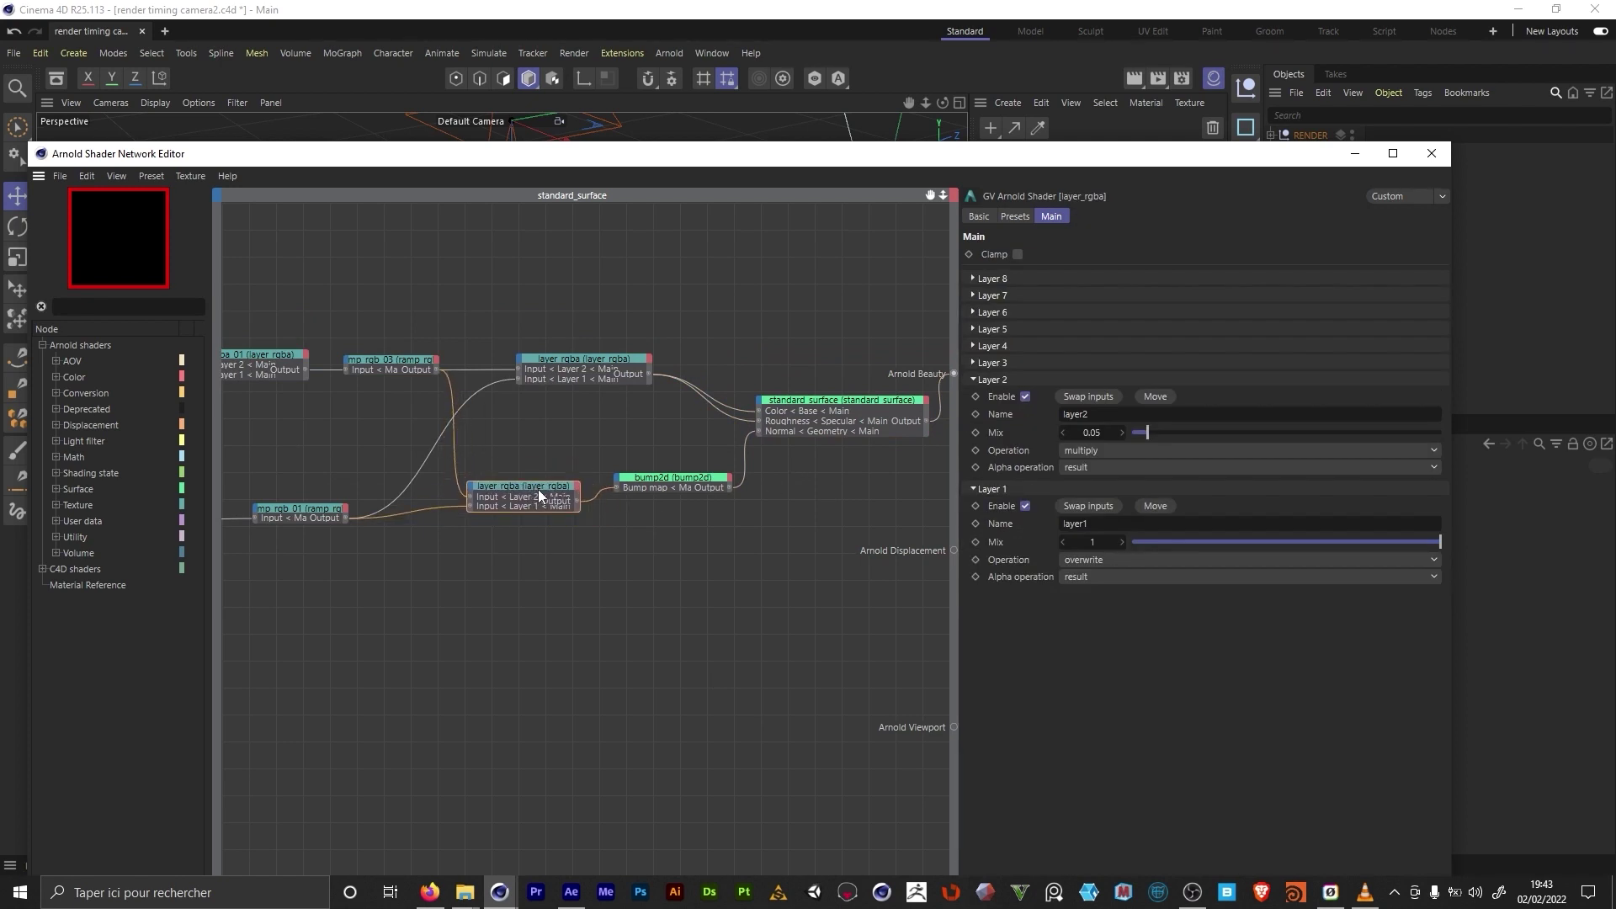
click(664, 478)
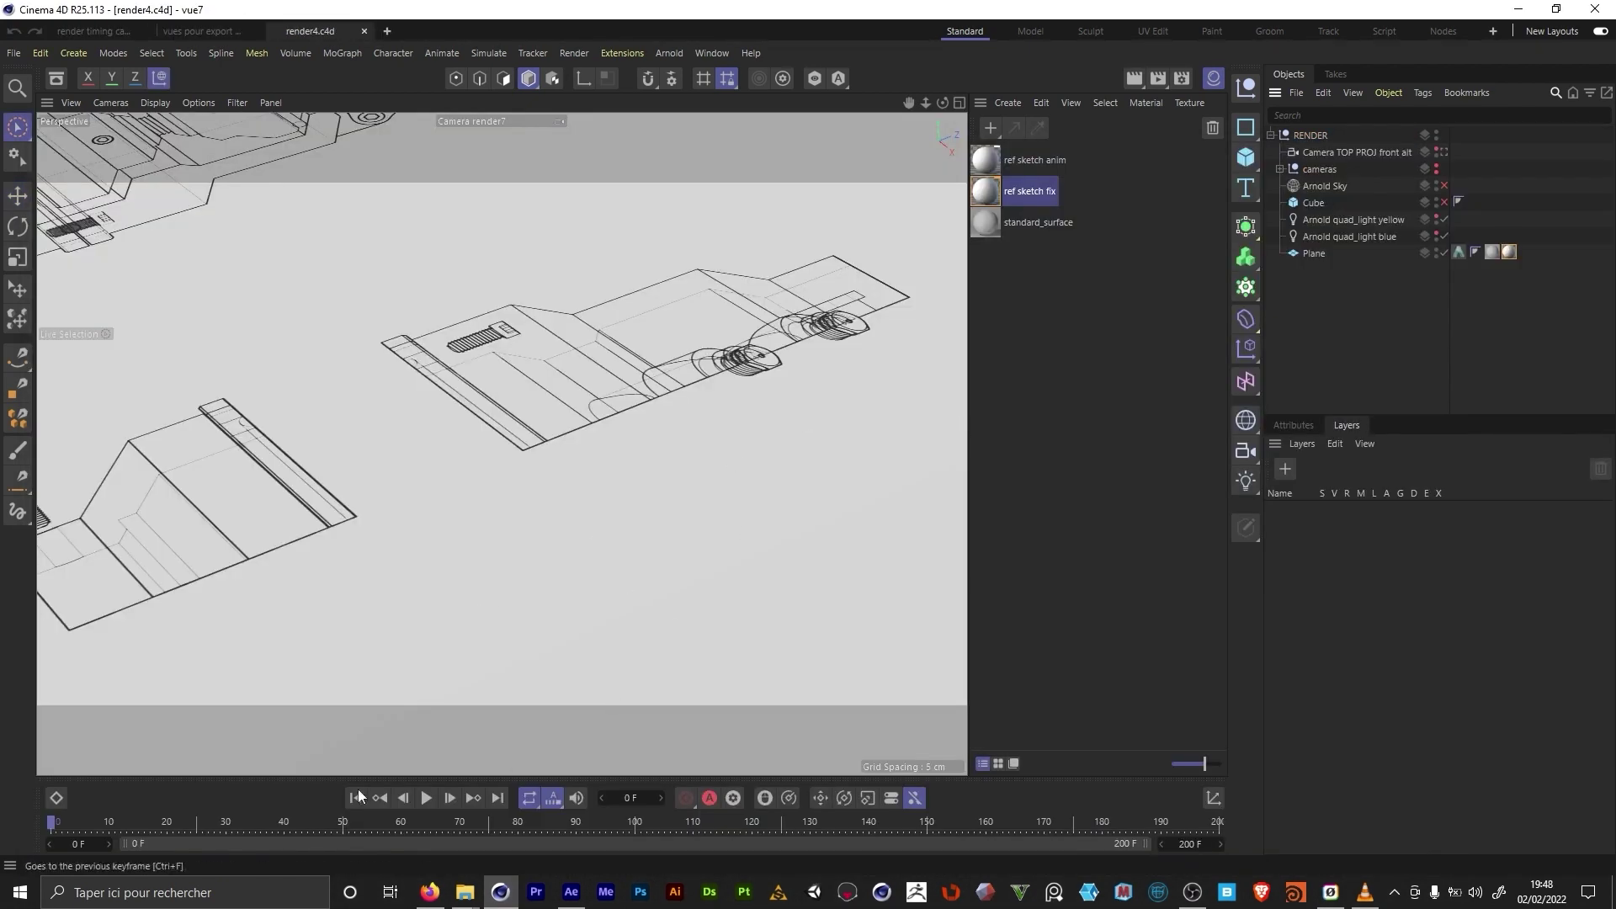
Step: Scrub the camera move on the timeline and look through Camera render1 to Camera render4 in the cameras group
drag(64, 827, 450, 824)
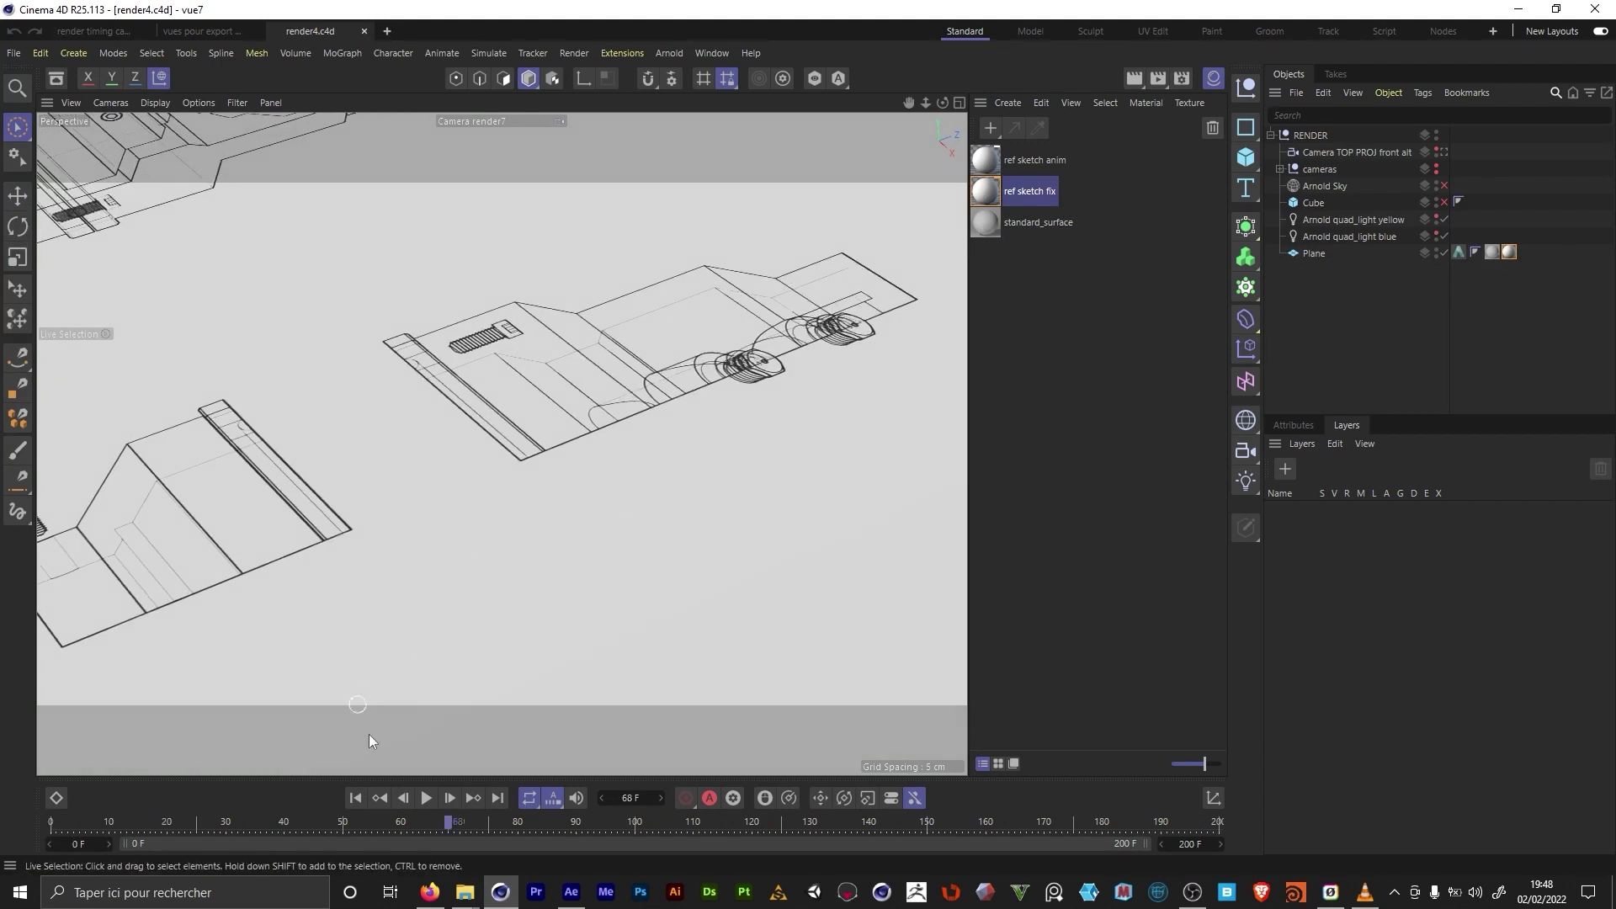
click(401, 823)
click(1280, 168)
click(1337, 201)
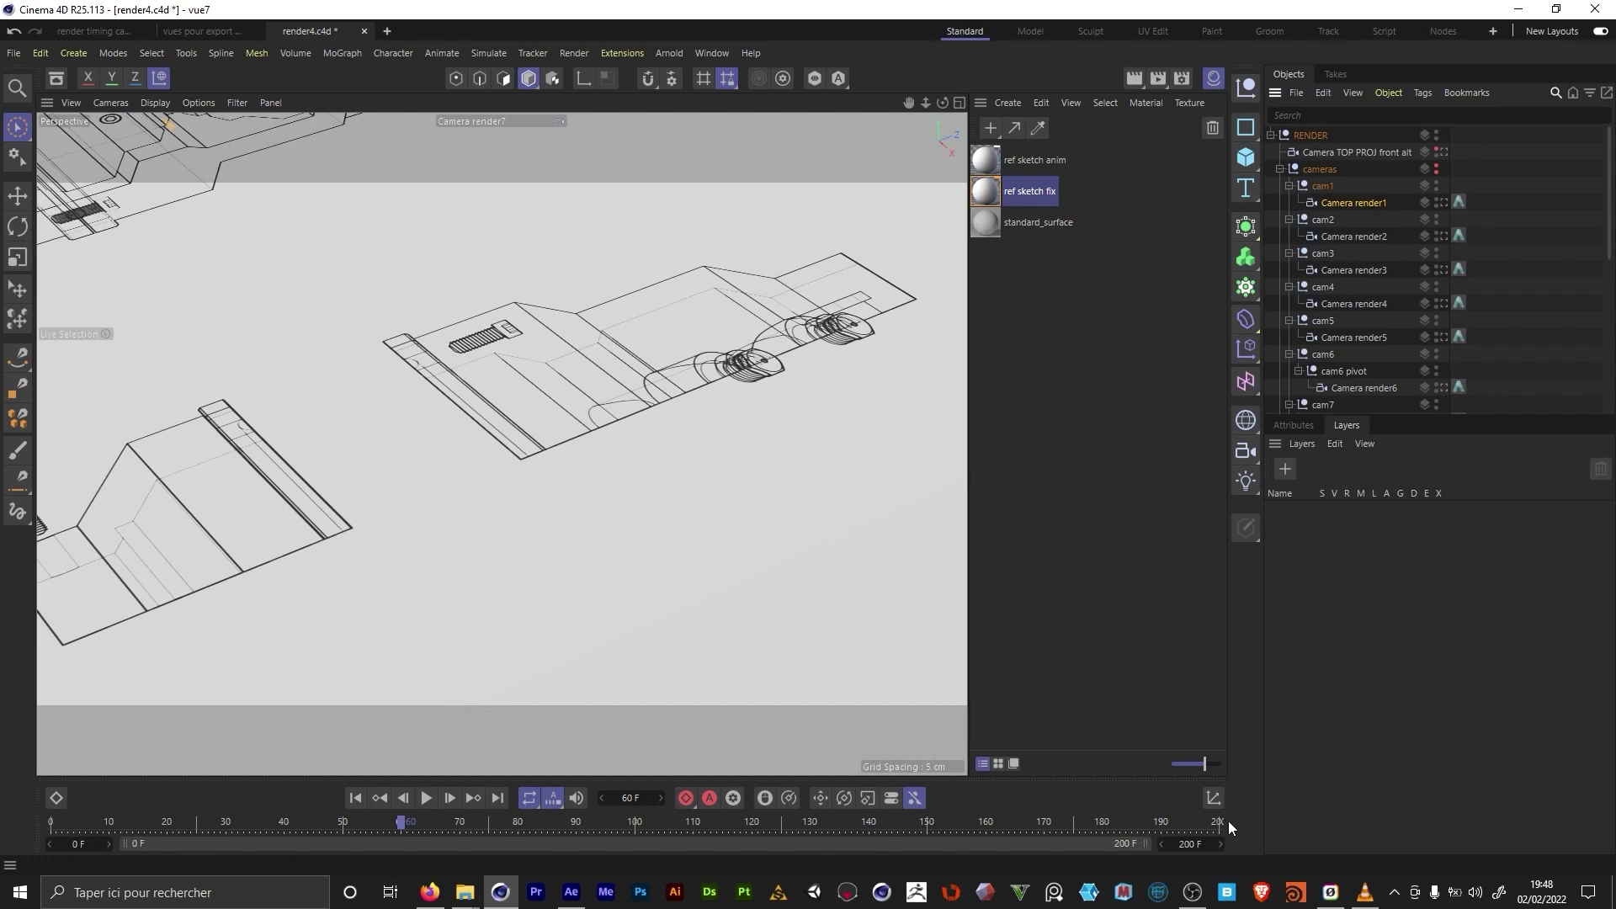
click(589, 824)
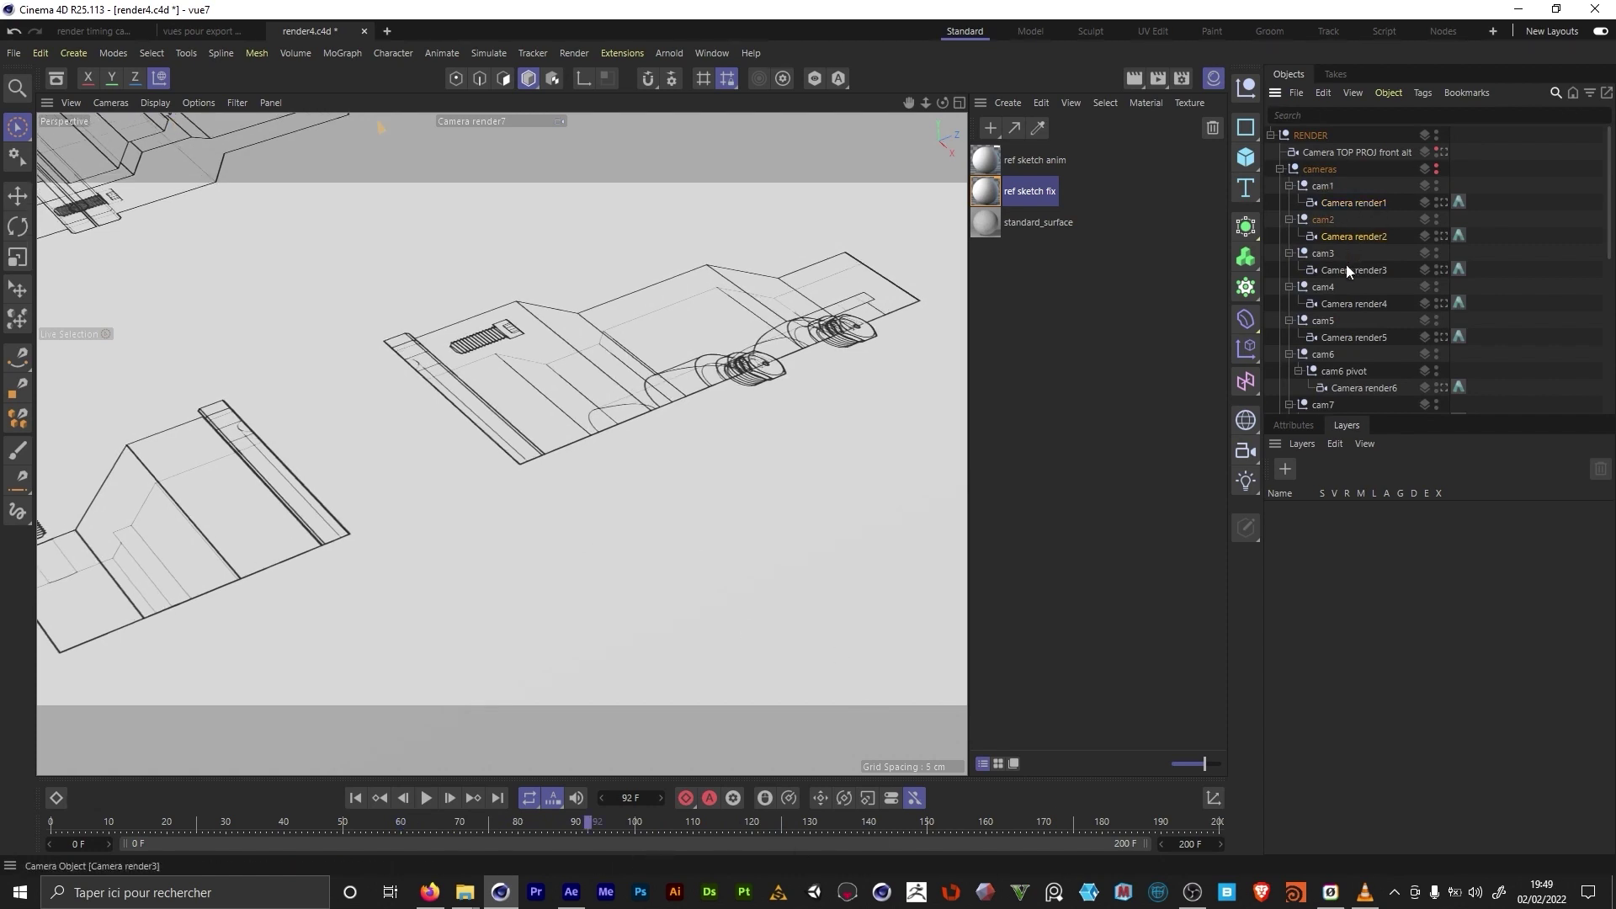
click(1346, 303)
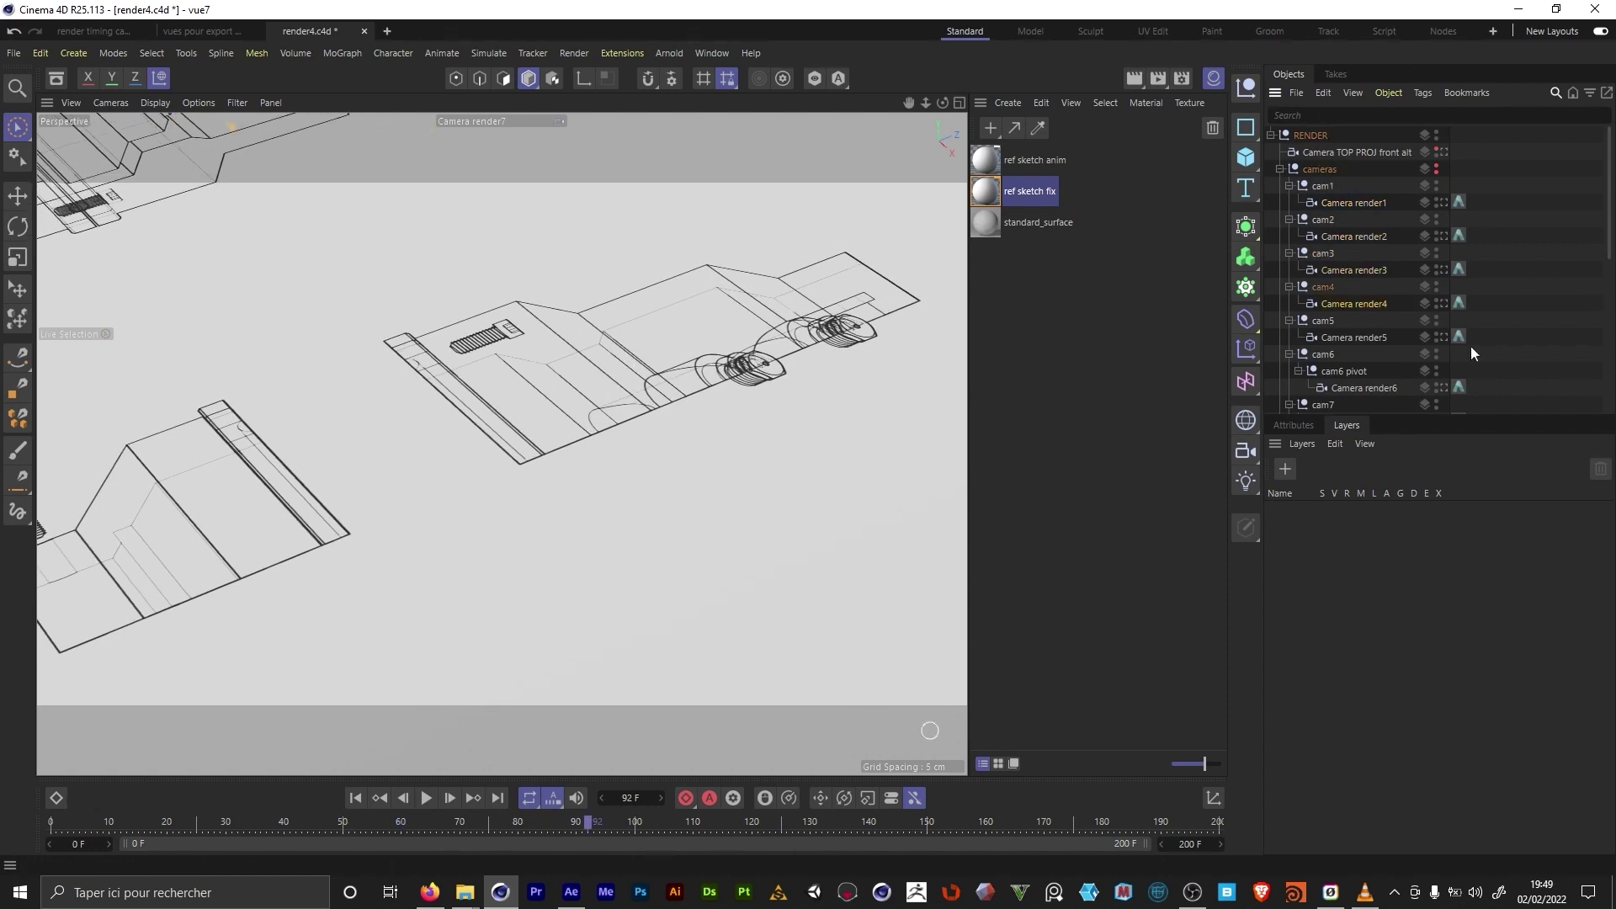
Step: Switch to After Effects and scrub the montage composition, examining how the vue1 to vue9 sequences follow one another
click(572, 892)
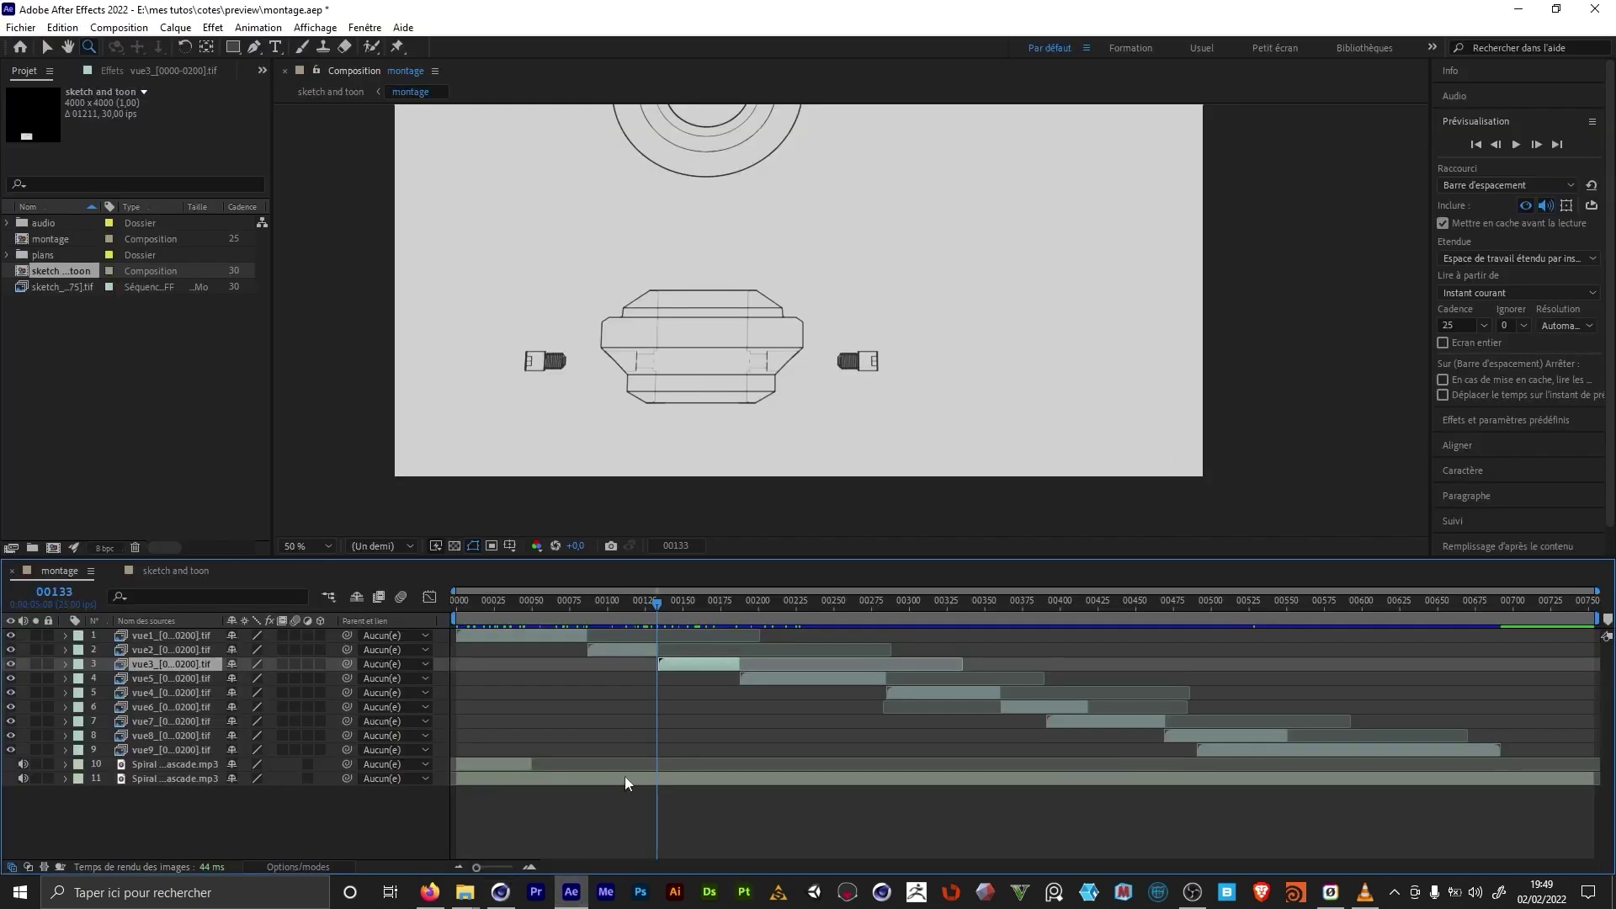
drag(679, 603, 1346, 591)
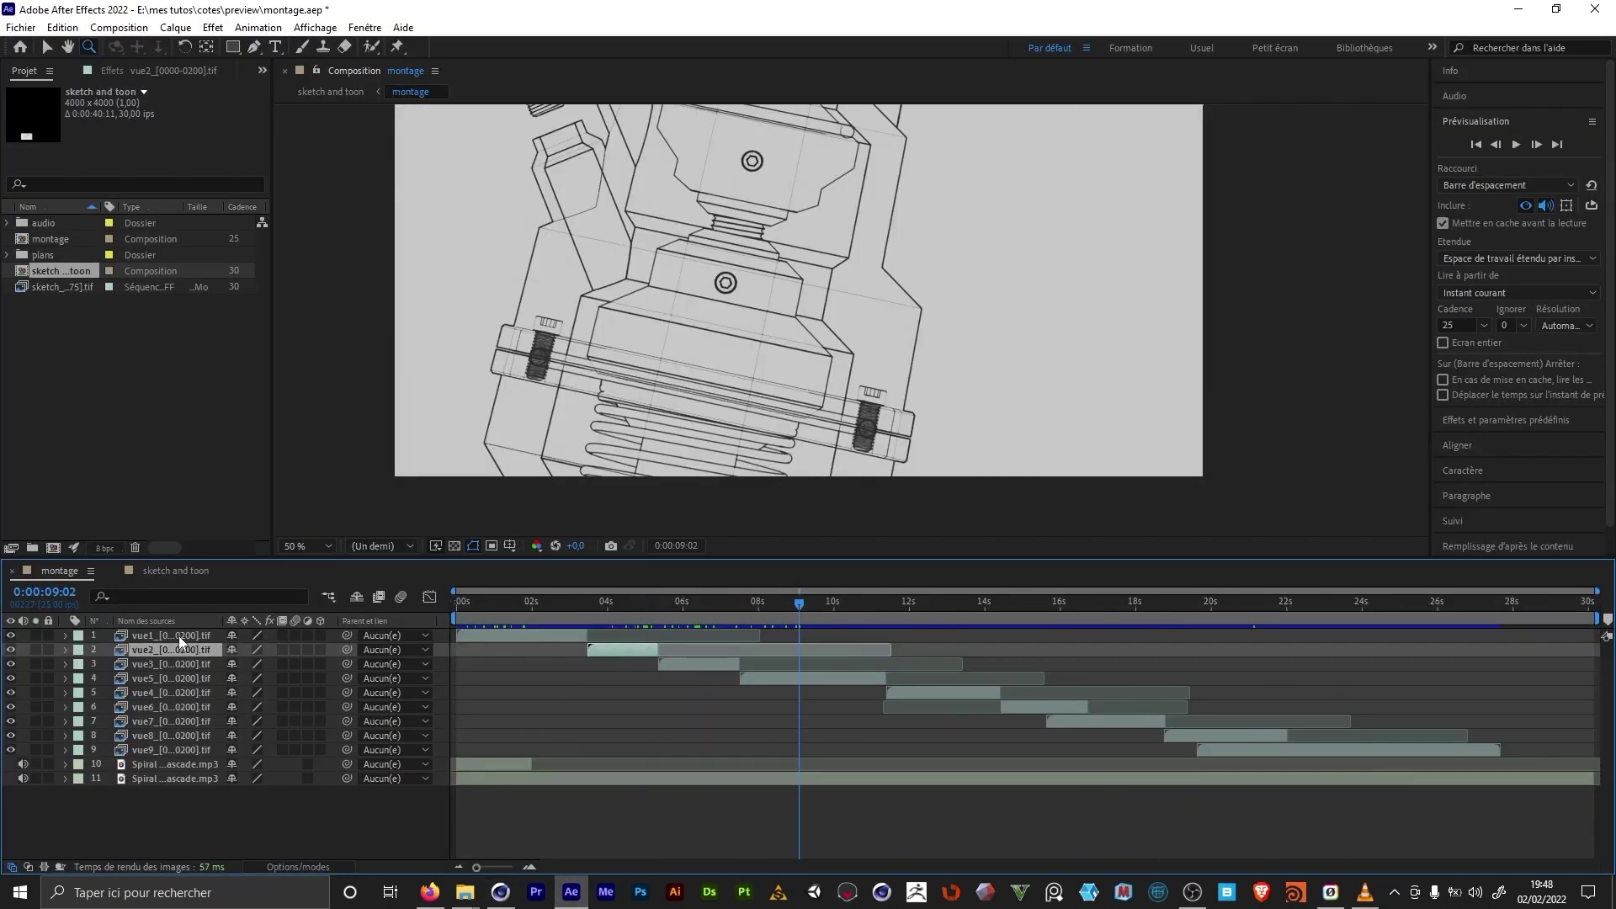
click(180, 637)
drag(459, 604, 563, 598)
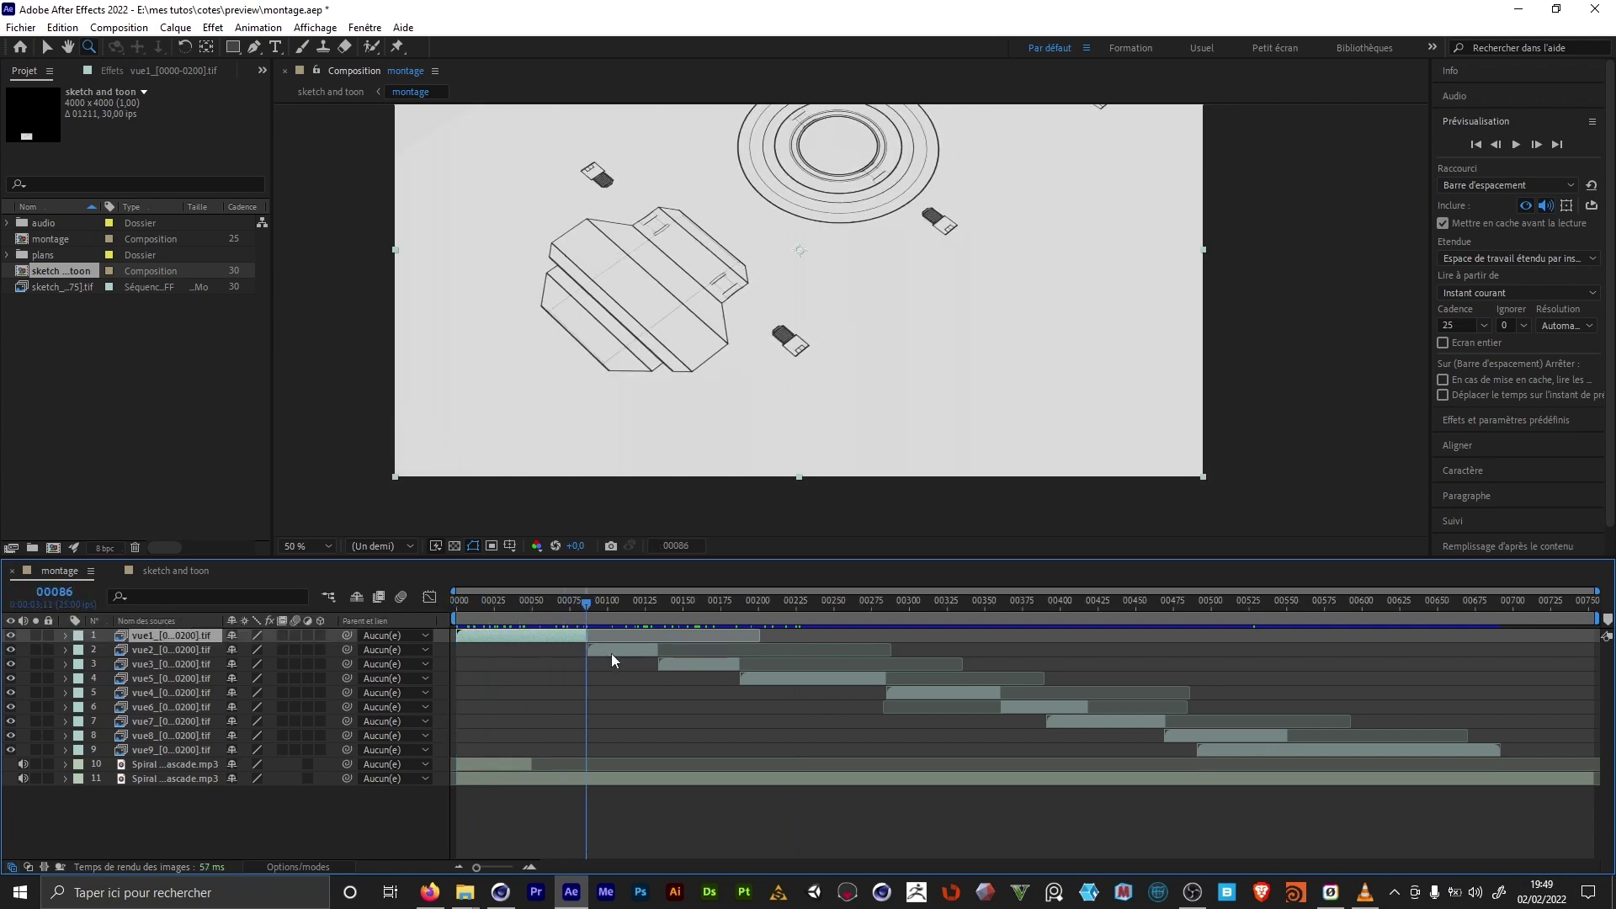
click(165, 650)
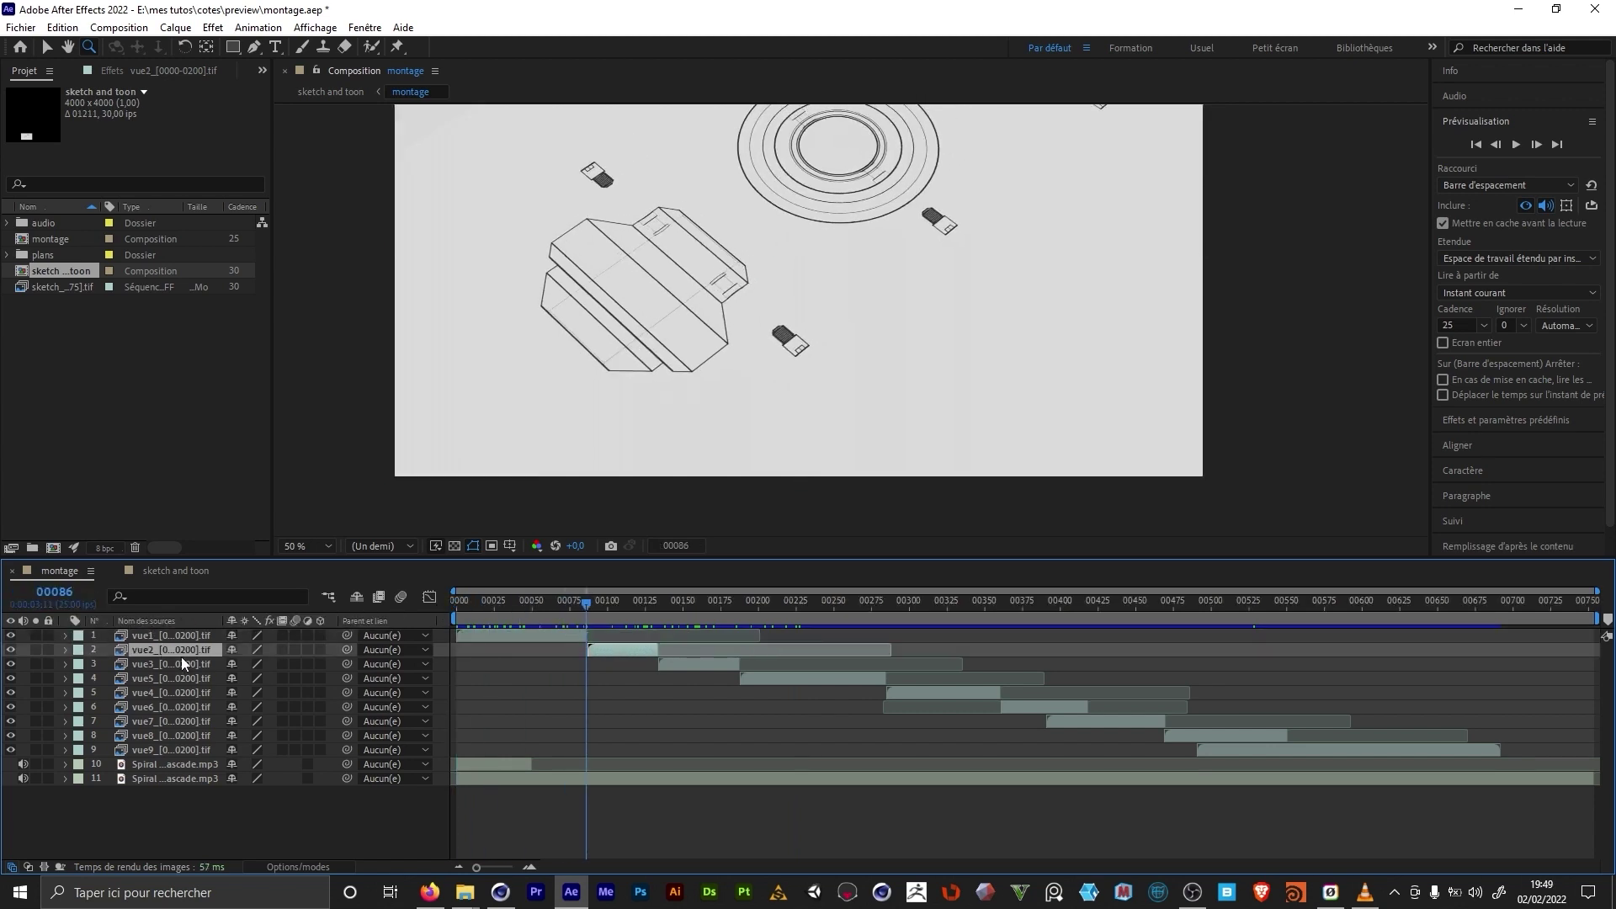
key(o)
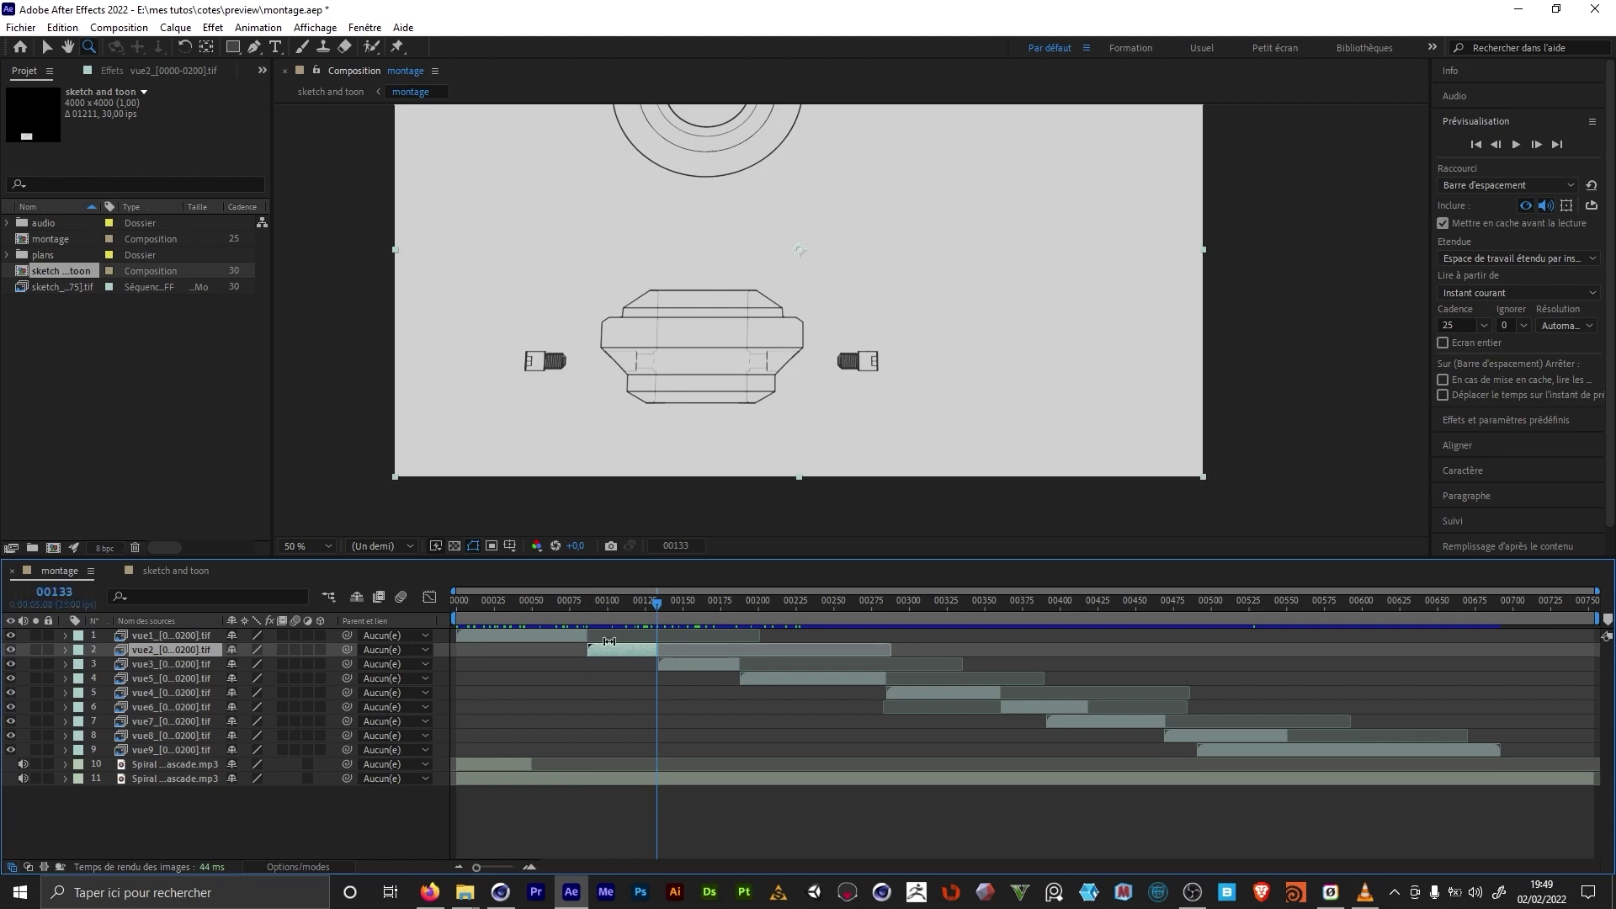
click(676, 668)
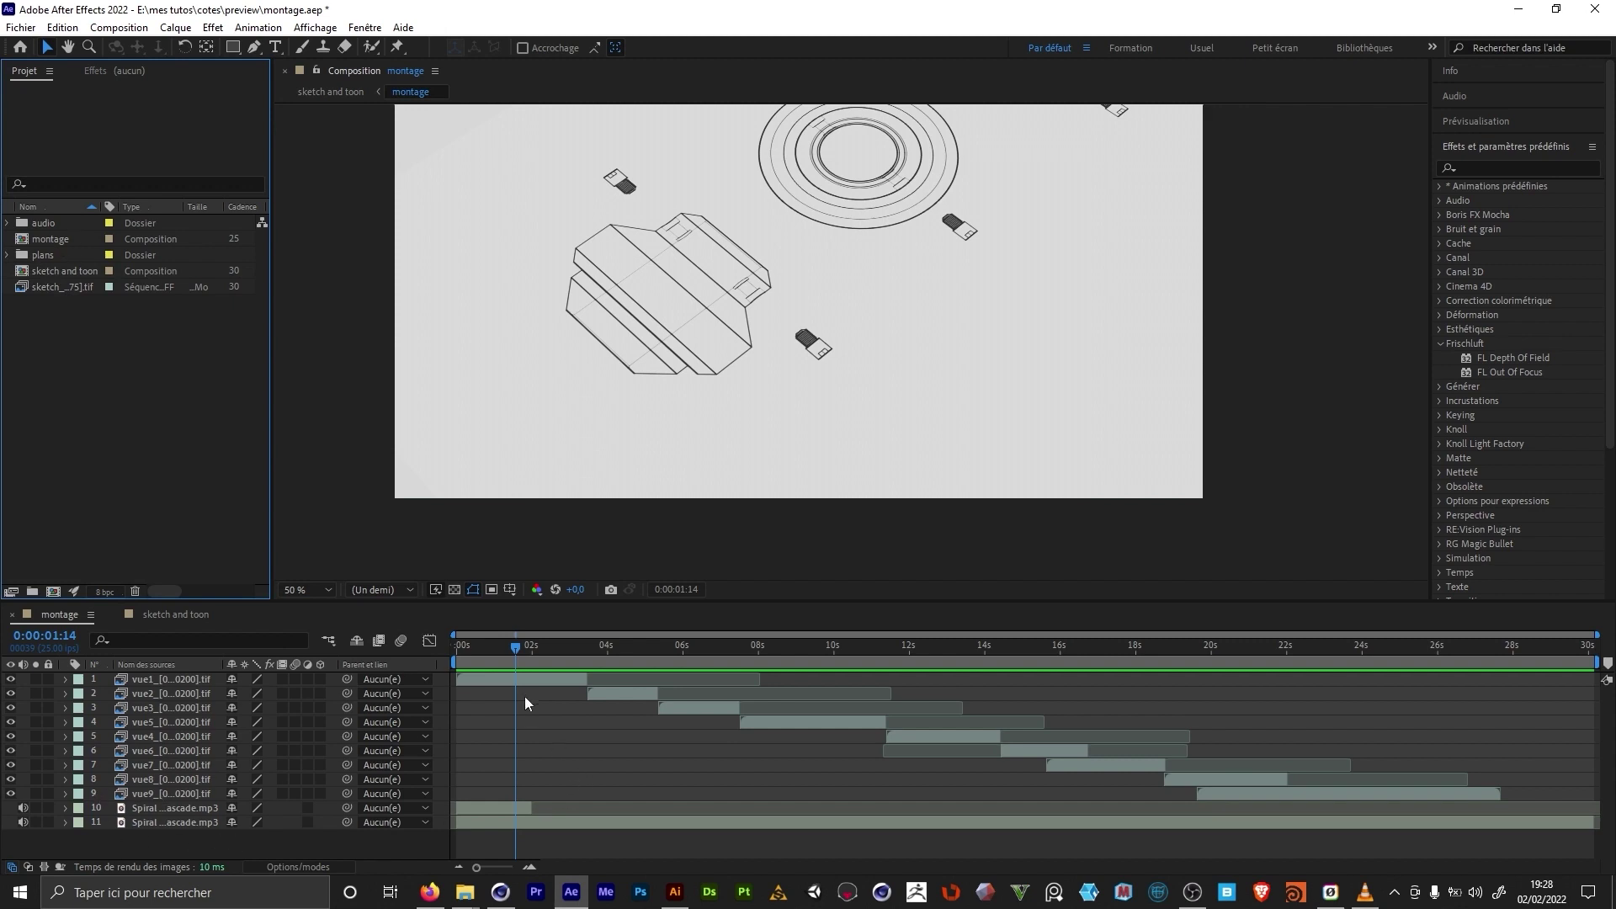
drag(512, 655, 1271, 670)
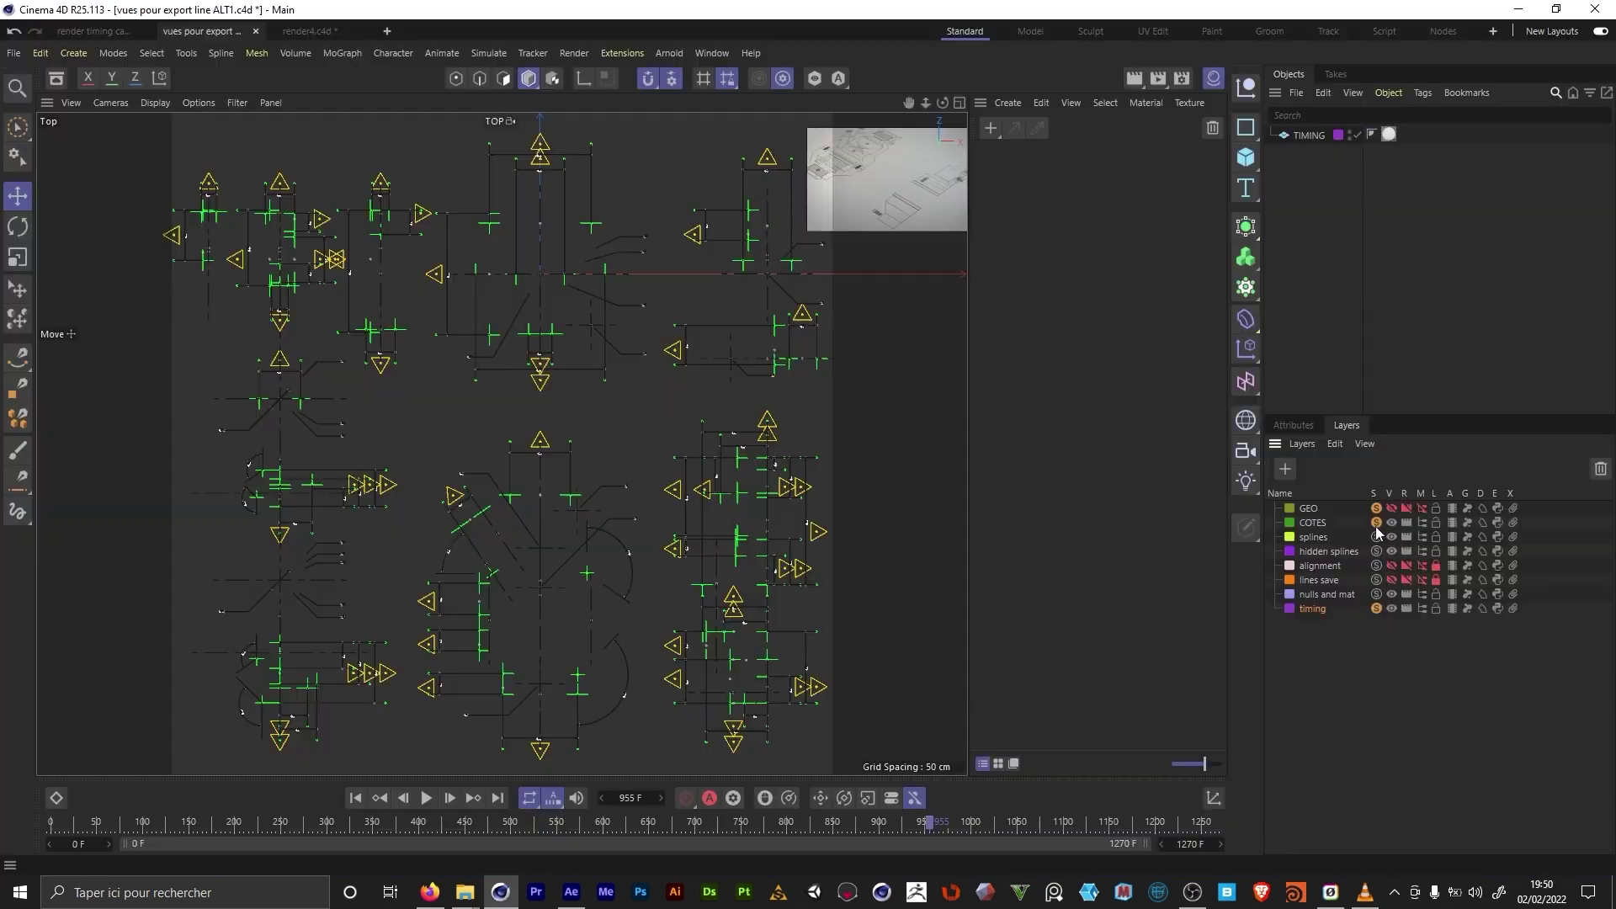
Step: Turn off solo on the COTES layer, and solo the splines and hidden splines layers
click(1377, 525)
click(1377, 537)
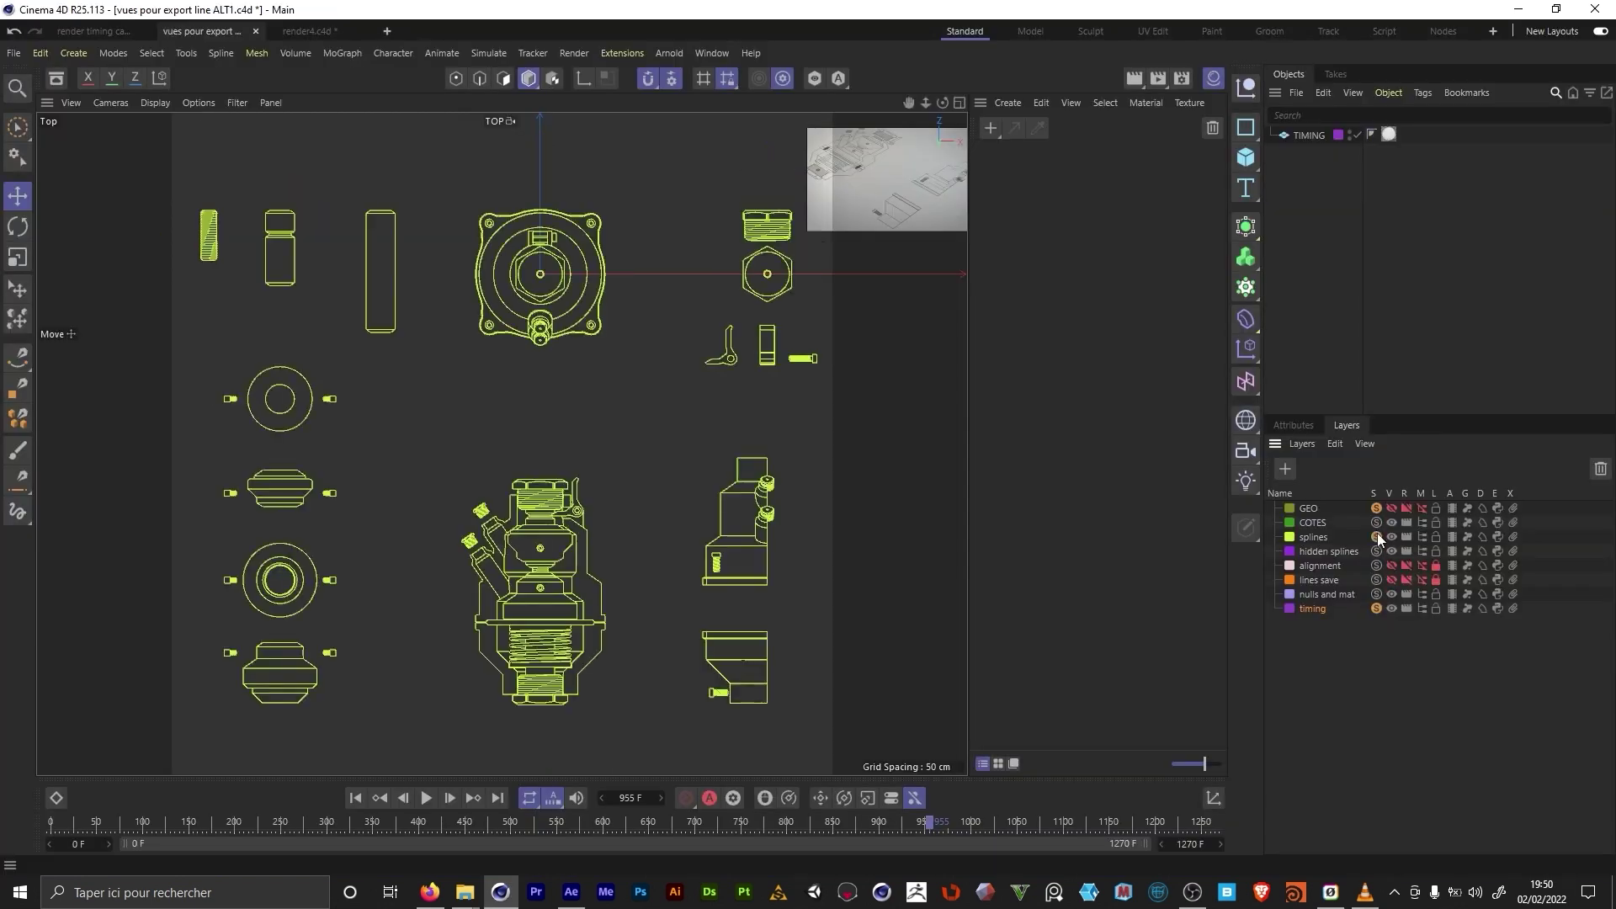
click(1376, 552)
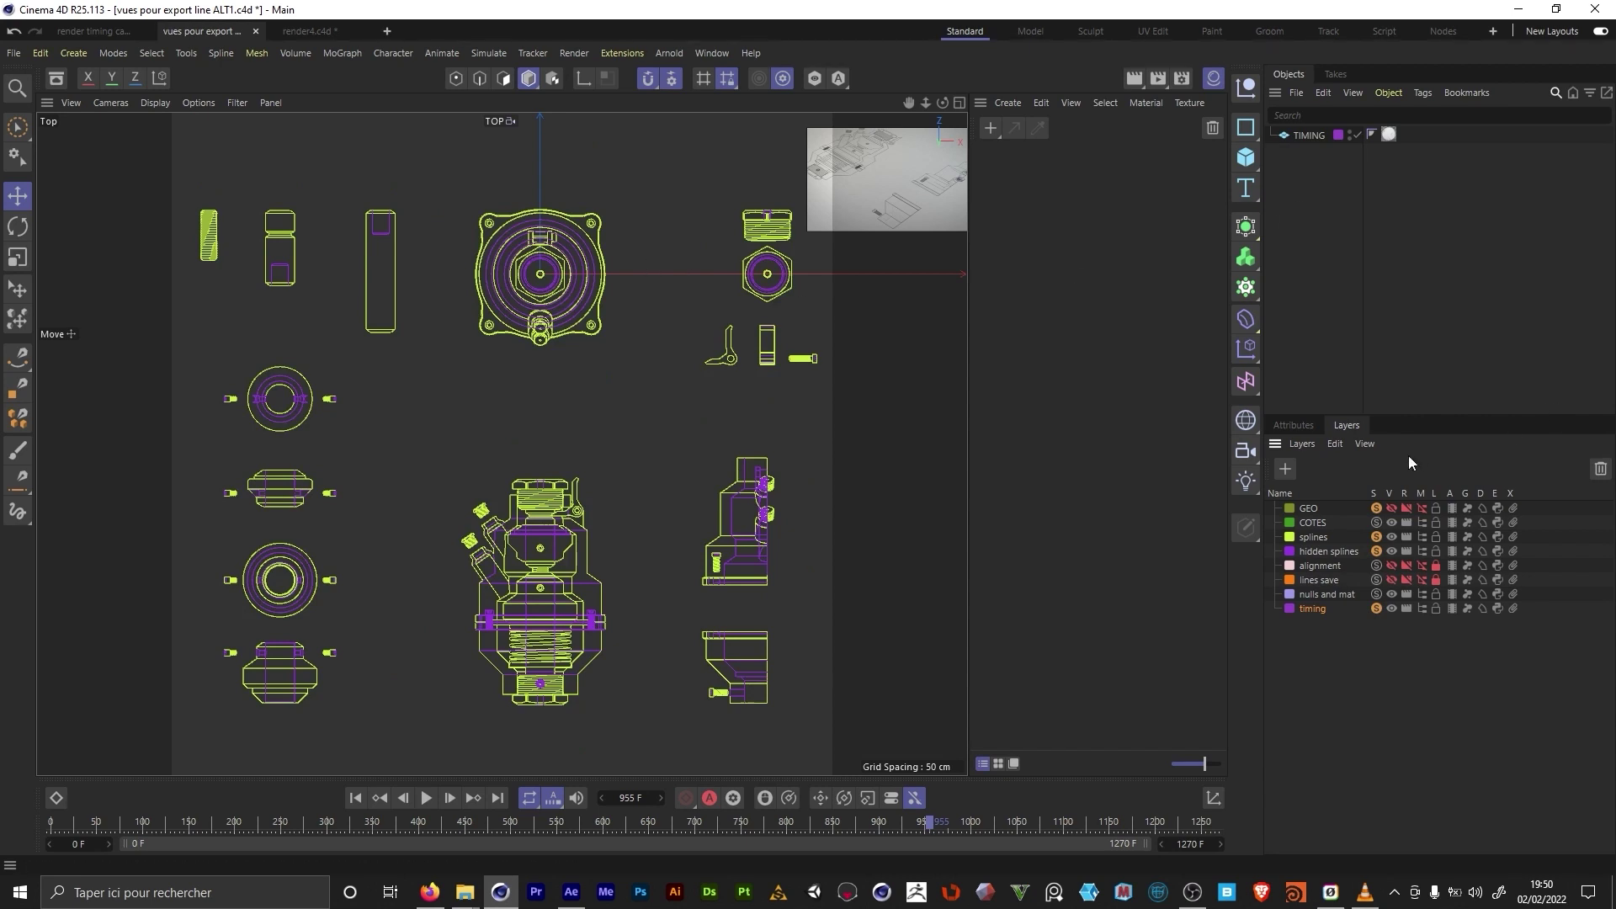
Step: Shift the TIMING plane slightly over the drawing and preview its animation against the part views and dimensions
click(1305, 137)
drag(897, 169, 864, 168)
drag(64, 821, 148, 829)
scroll(867, 214, up, 1)
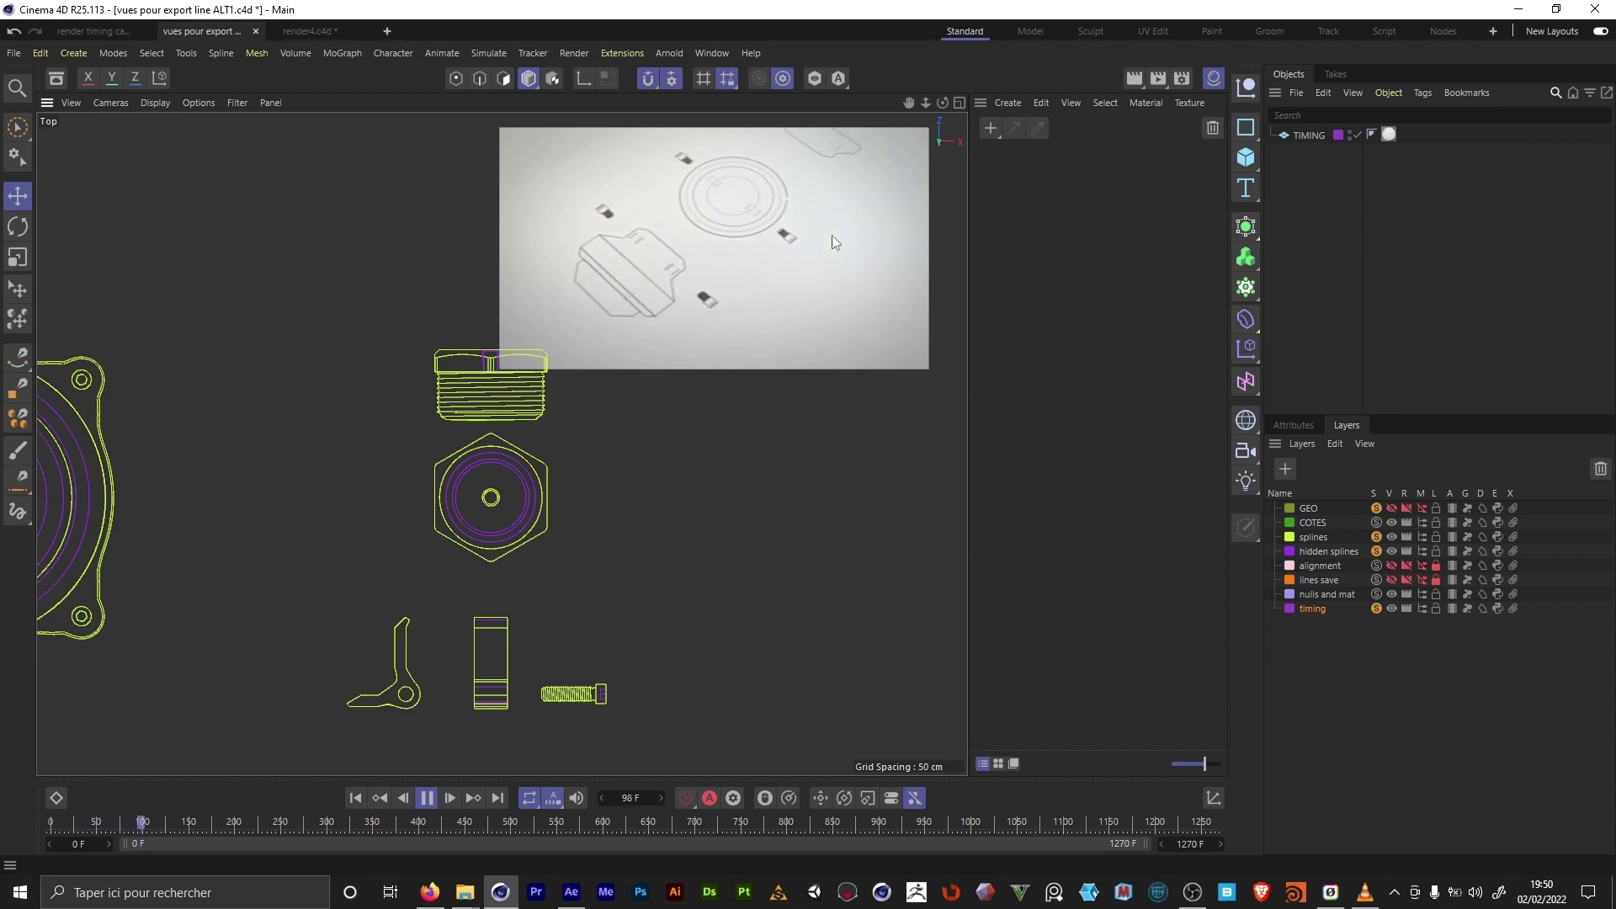
scroll(770, 303, down, 5)
scroll(862, 230, up, 4)
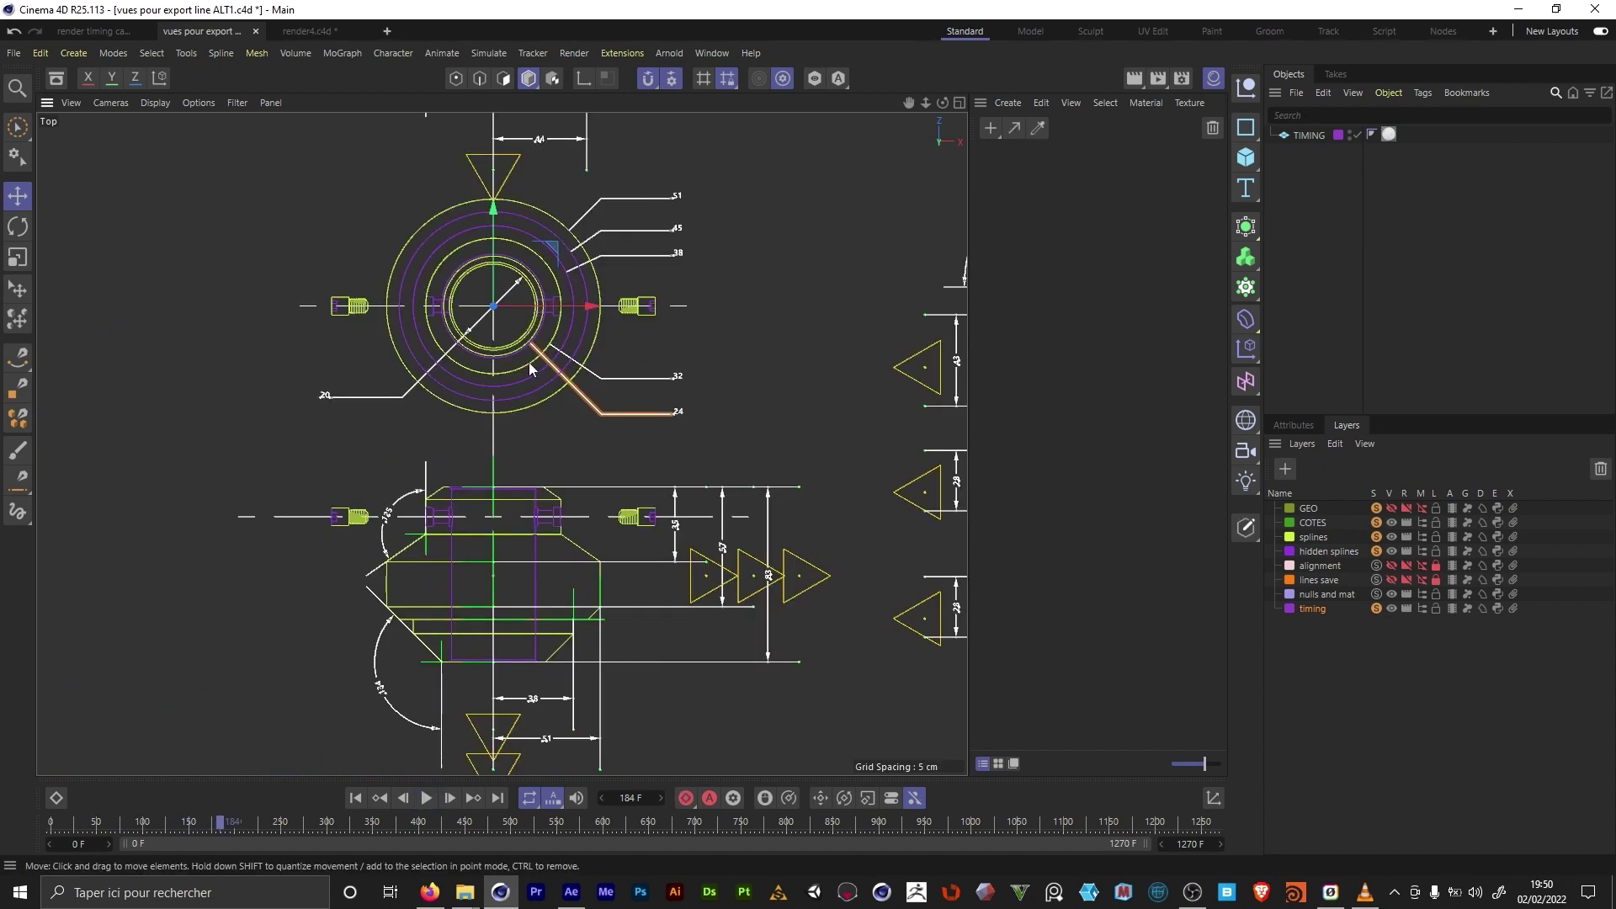
alt+middle_drag(529, 362, 415, 372)
scroll(365, 431, up, 3)
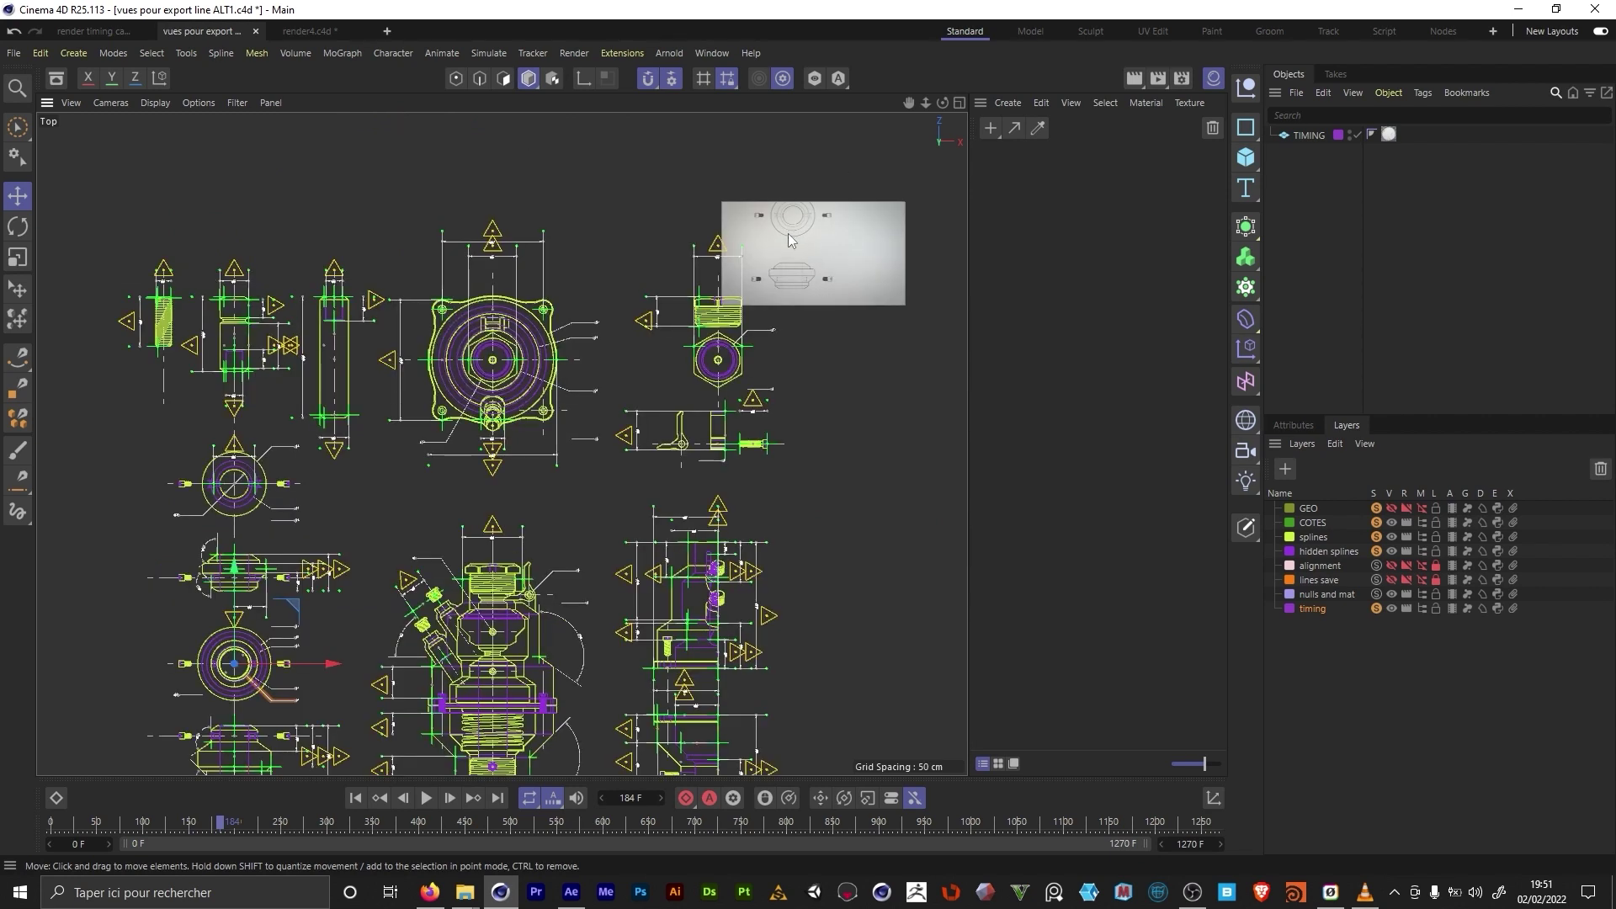
Step: Move the TIMING plane beside the round part views, and show the object properties of a dimension leader's sweep
click(847, 247)
drag(873, 193, 188, 556)
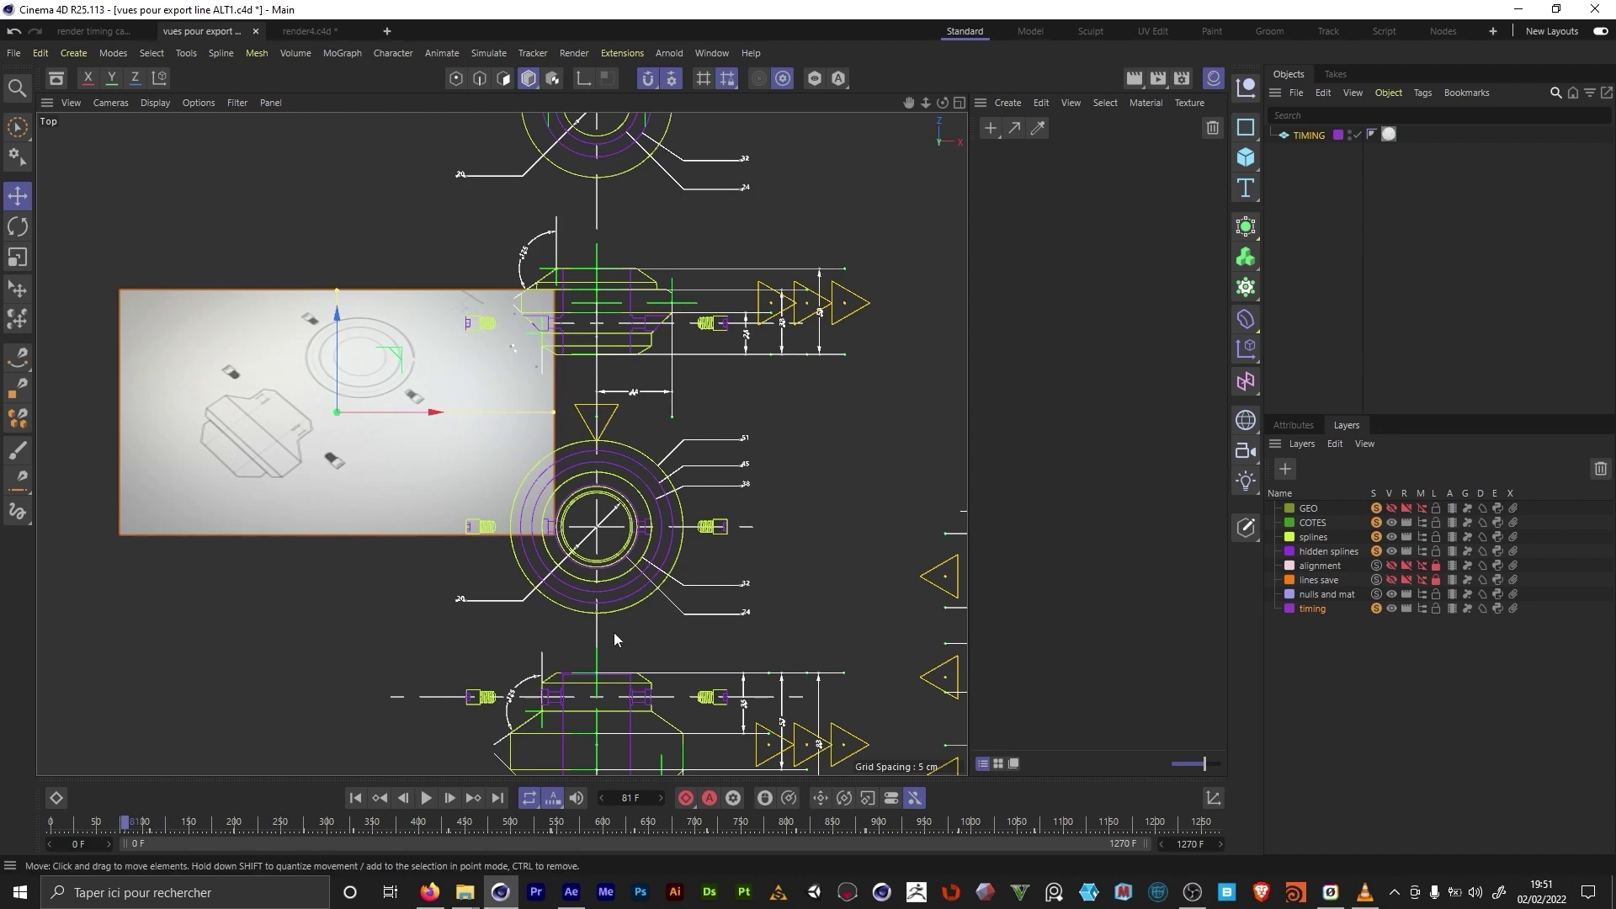
click(734, 487)
click(1309, 425)
Step: Go to frame 272 and move the TIMING plane beside the threaded rod and pin views
drag(242, 827, 301, 822)
scroll(761, 512, down, 5)
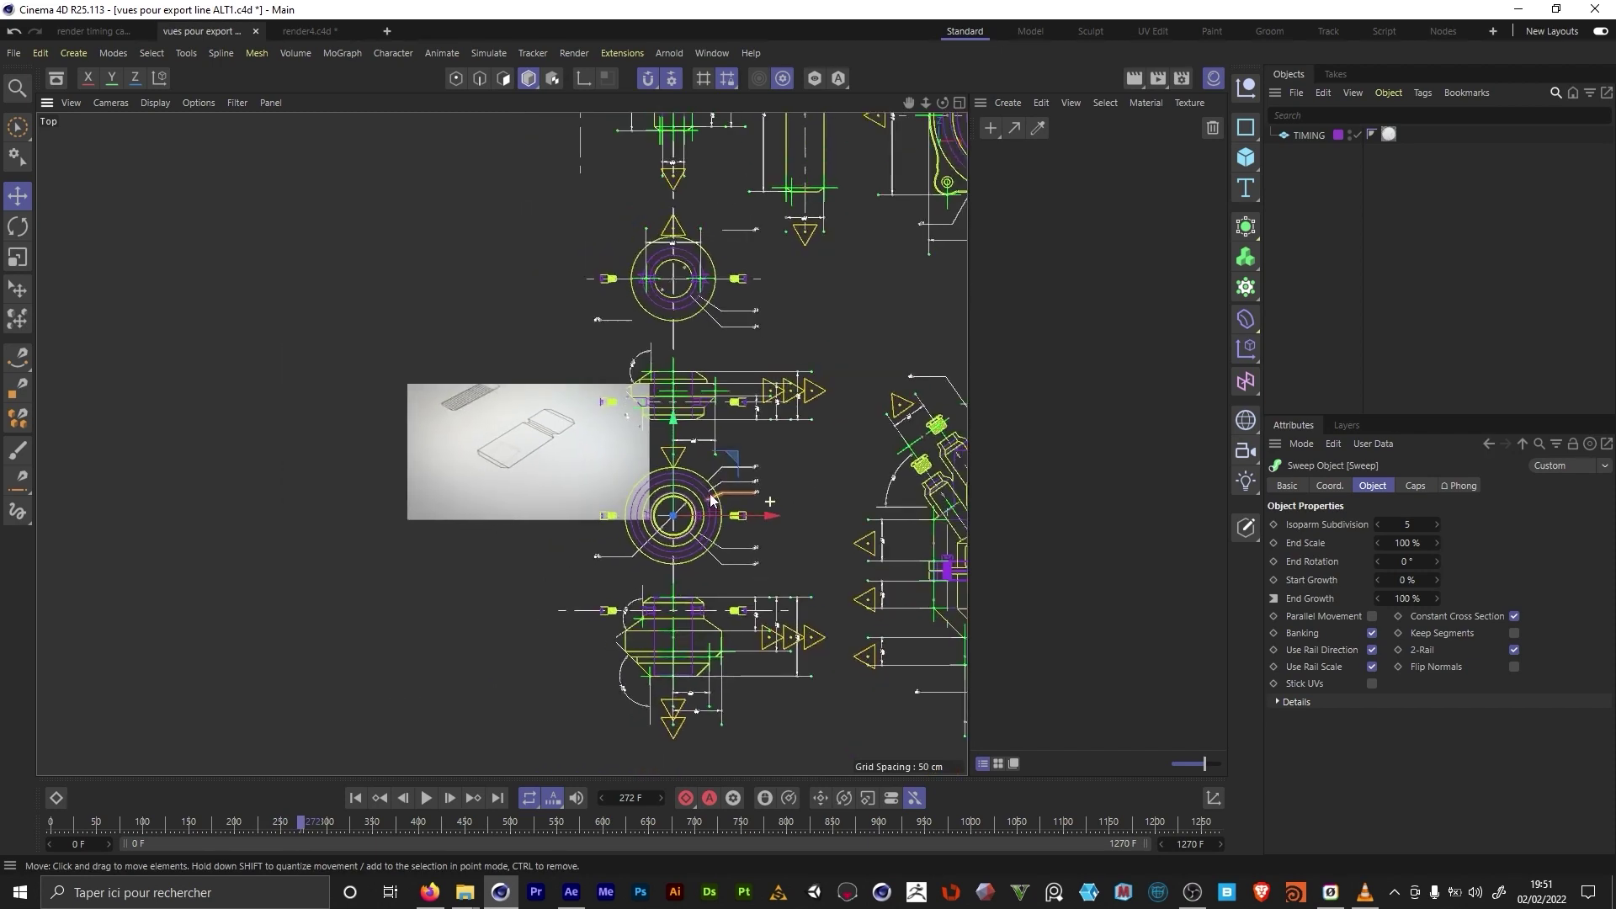
alt+middle_drag(549, 357, 452, 562)
drag(493, 625, 381, 193)
scroll(648, 223, up, 8)
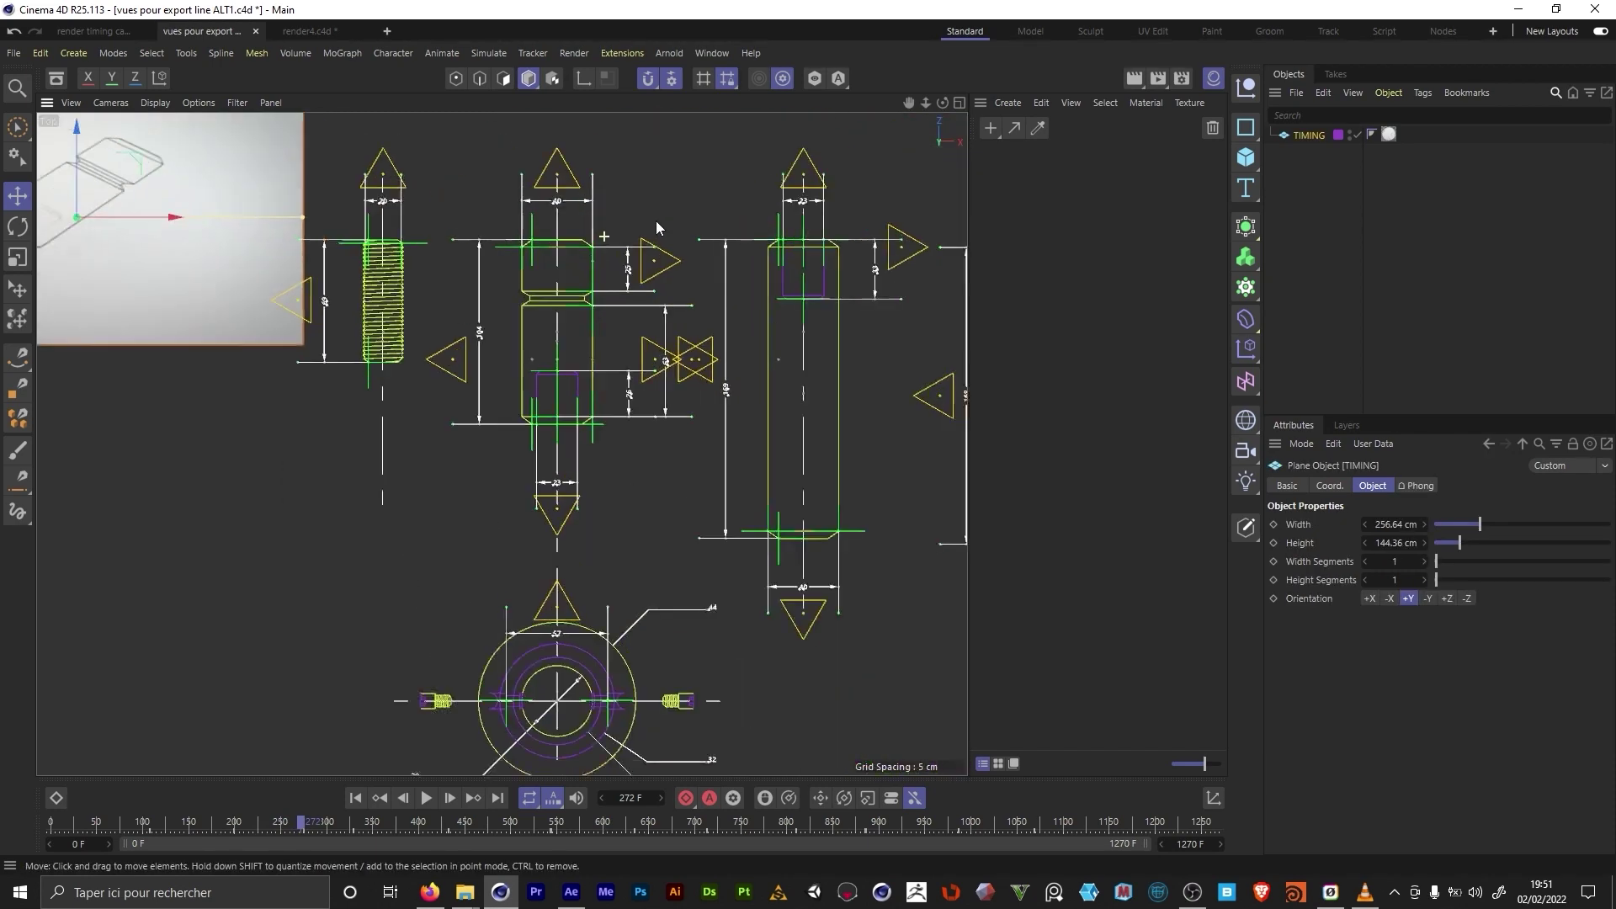
alt+middle_drag(626, 405, 688, 471)
scroll(688, 476, down, 2)
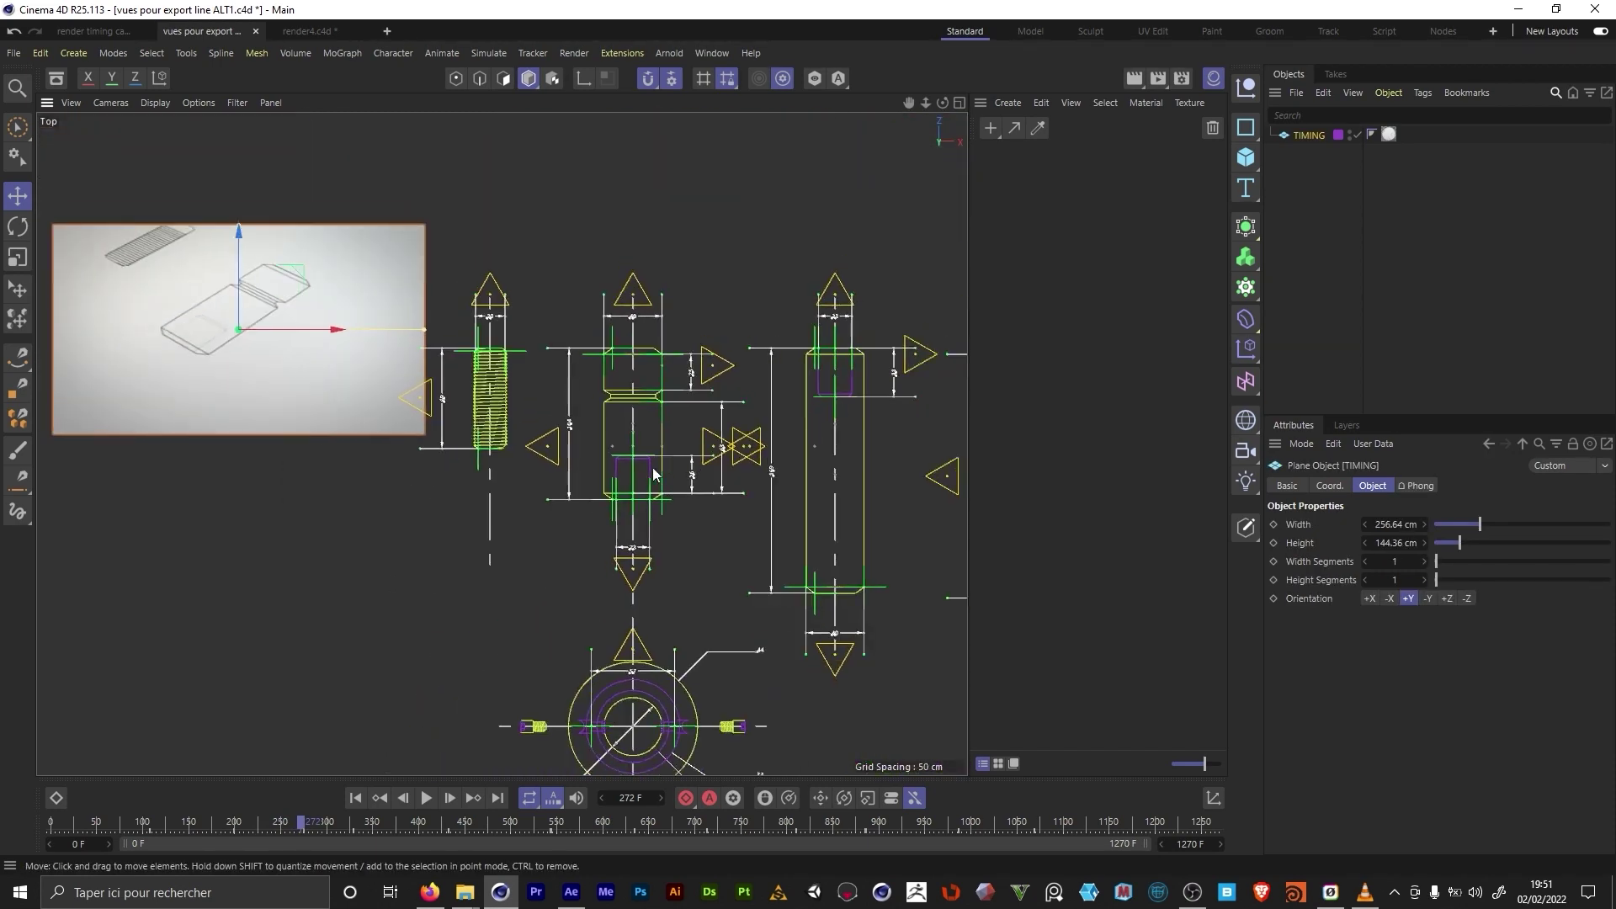
click(486, 282)
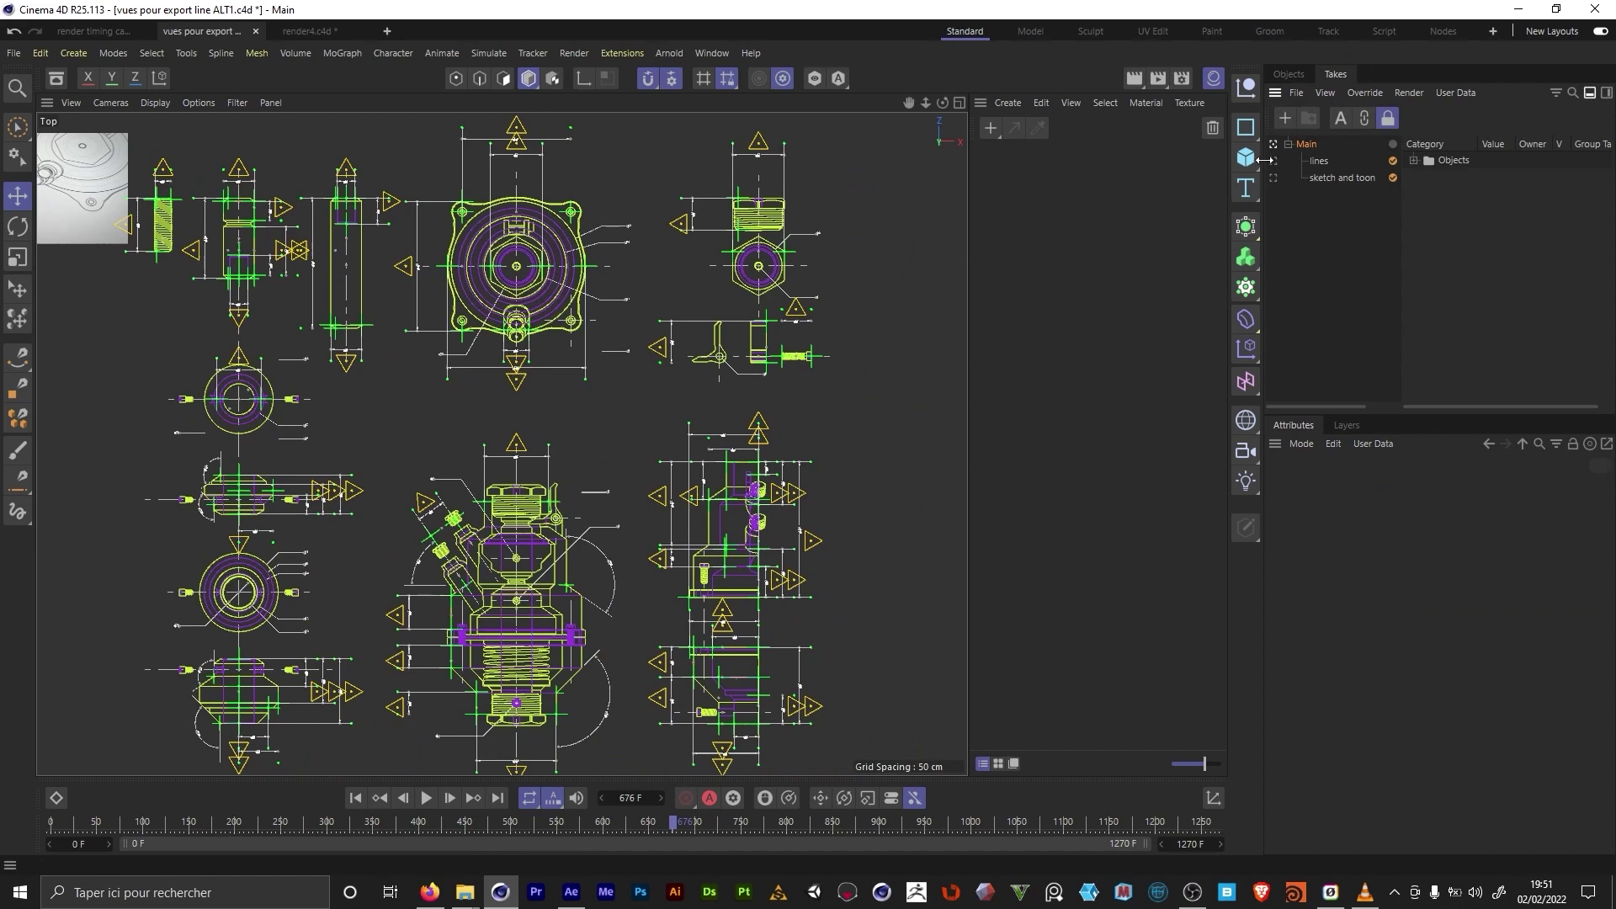
Step: Activate the lines take to isolate the dimension and axis lines, and examine them across the drawing
click(1273, 161)
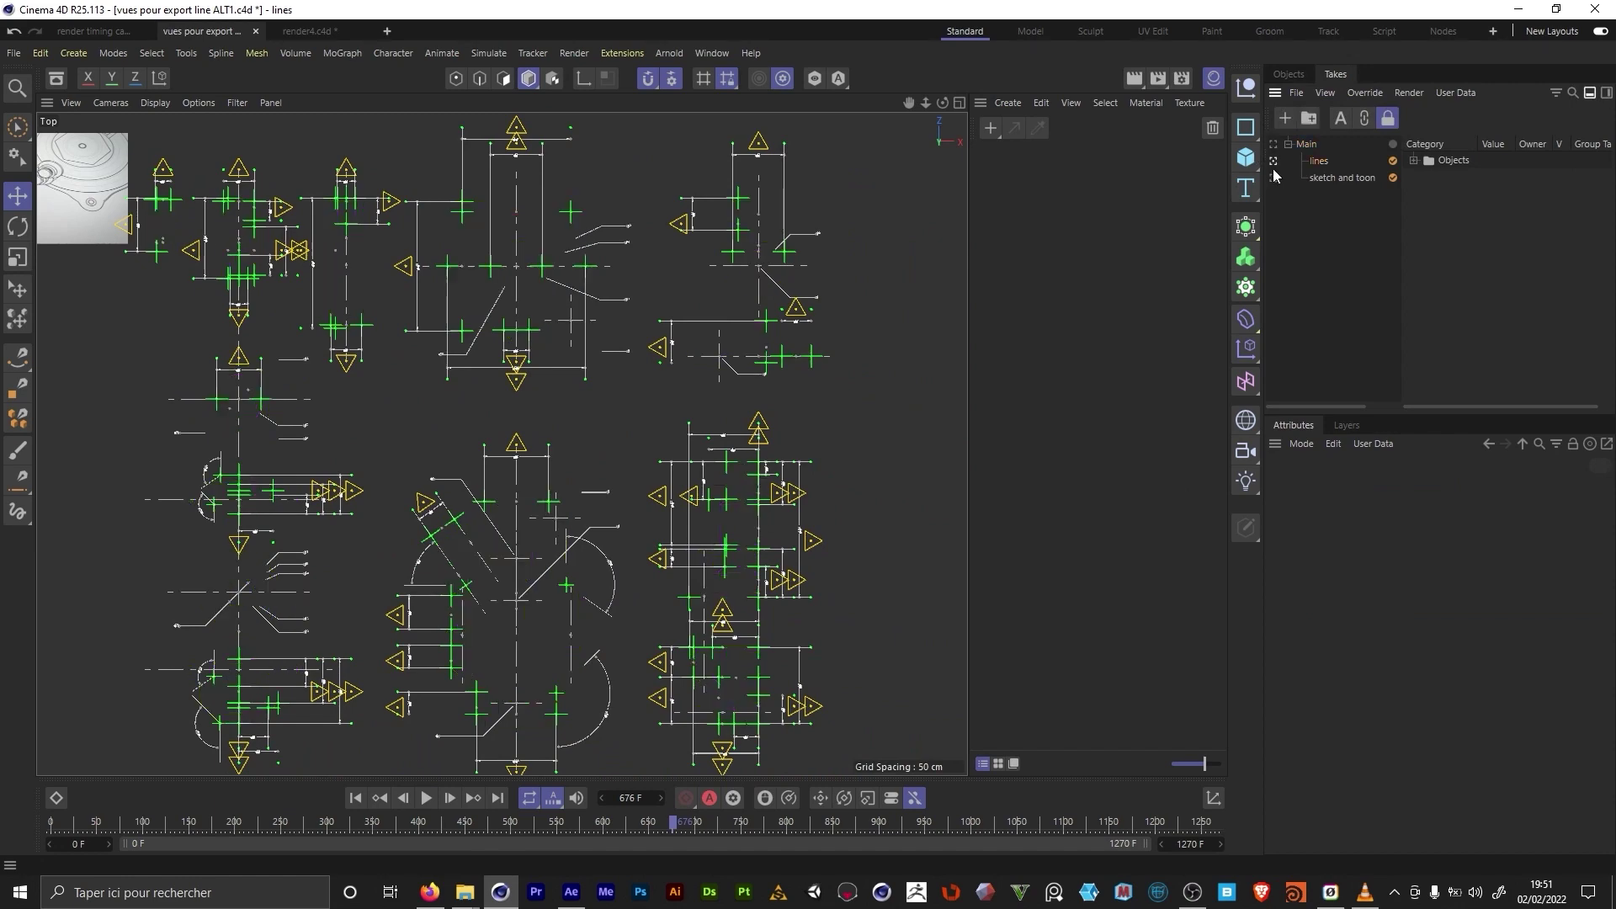
scroll(531, 547, up, 4)
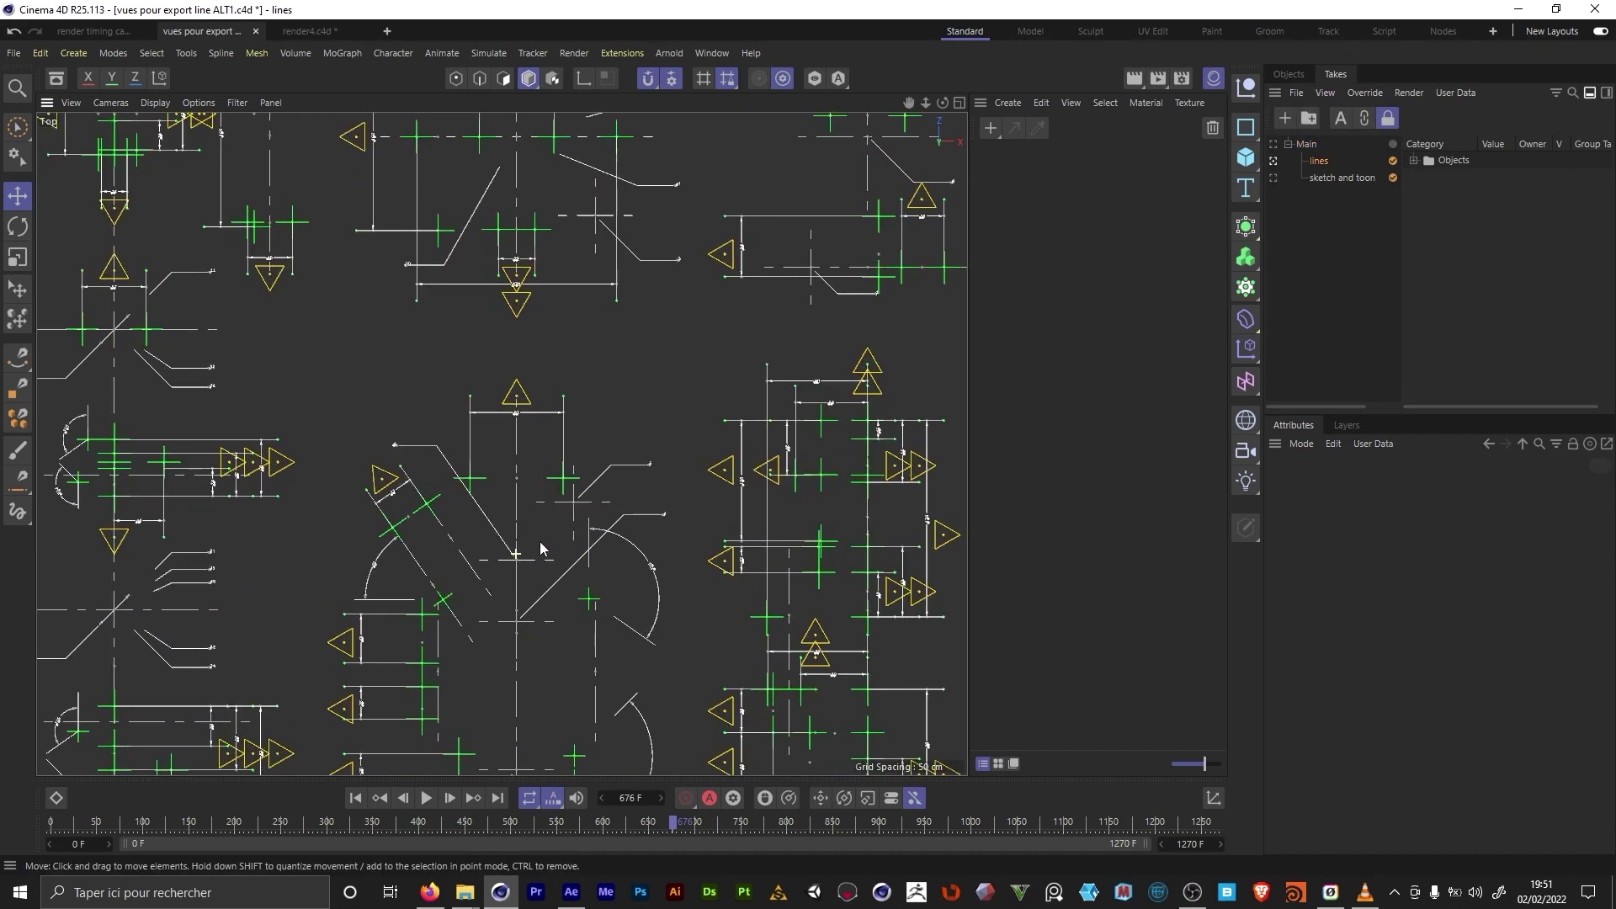
scroll(589, 540, down, 7)
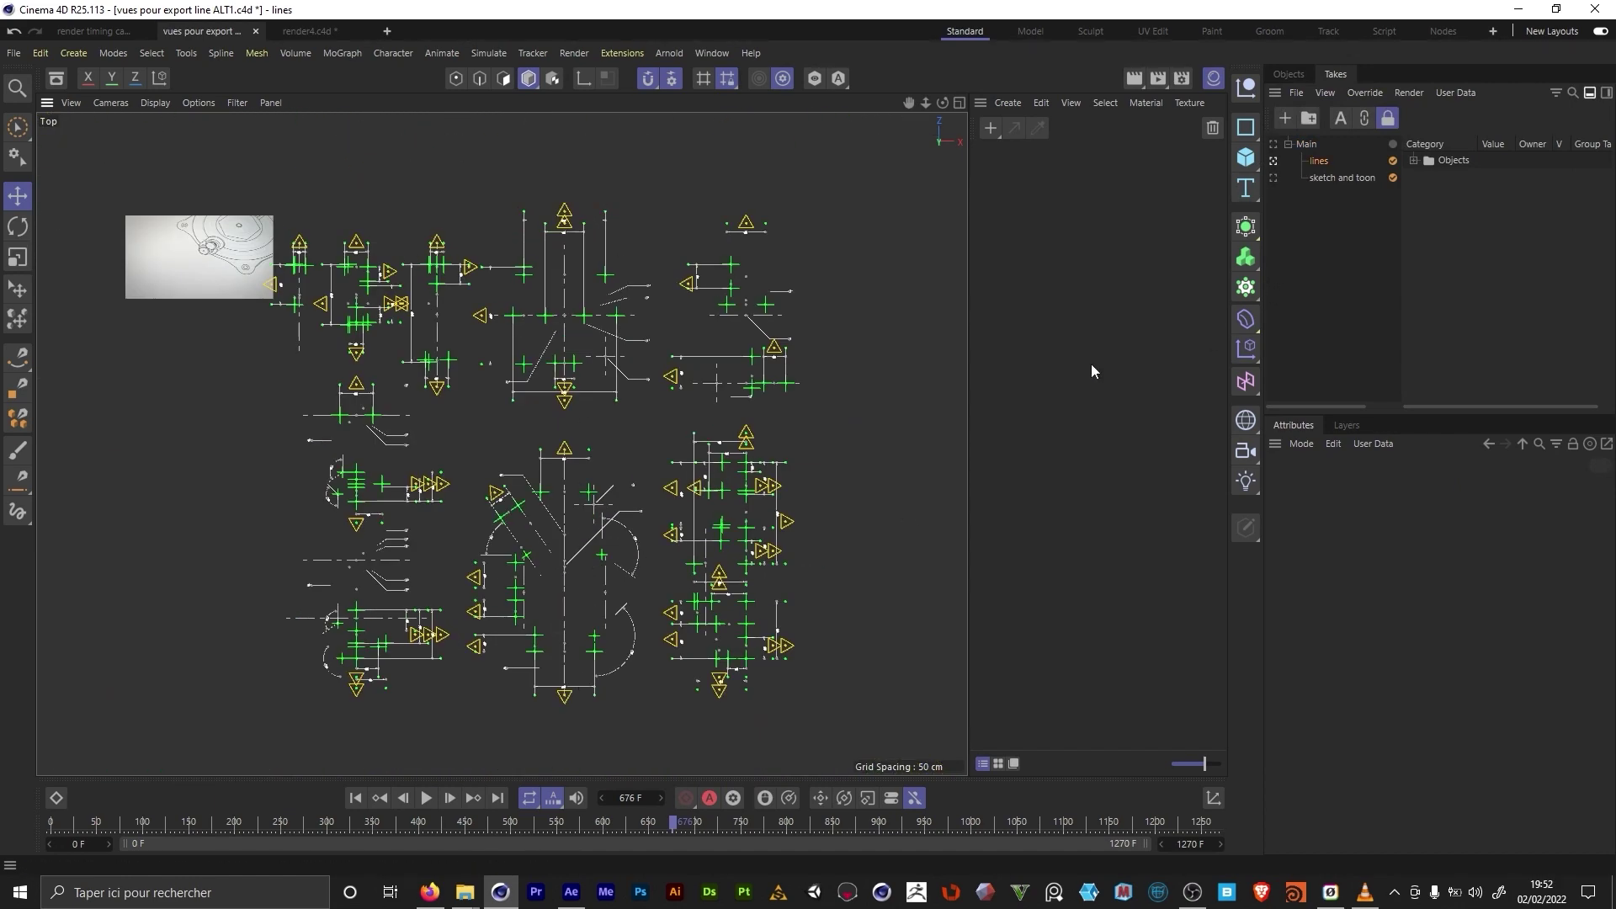
Step: Switch to the render4.c4d project and inspect the lines0048 and sketch_and_toon0048 image nodes in the standard_surface network
key(v)
mouse_move(1094, 412)
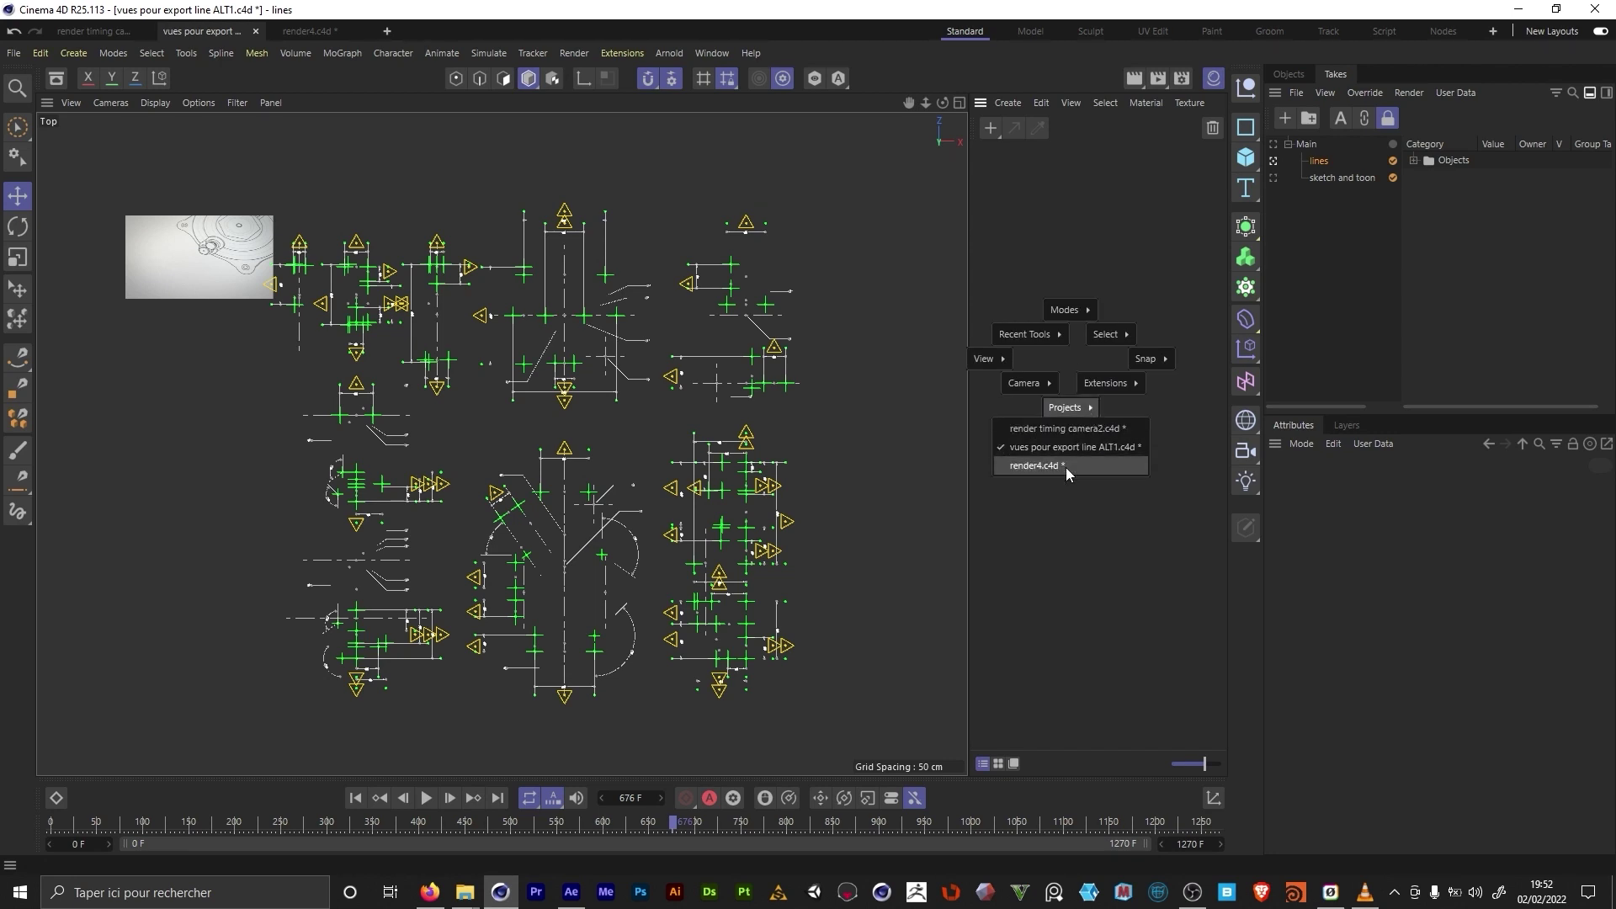
click(1066, 465)
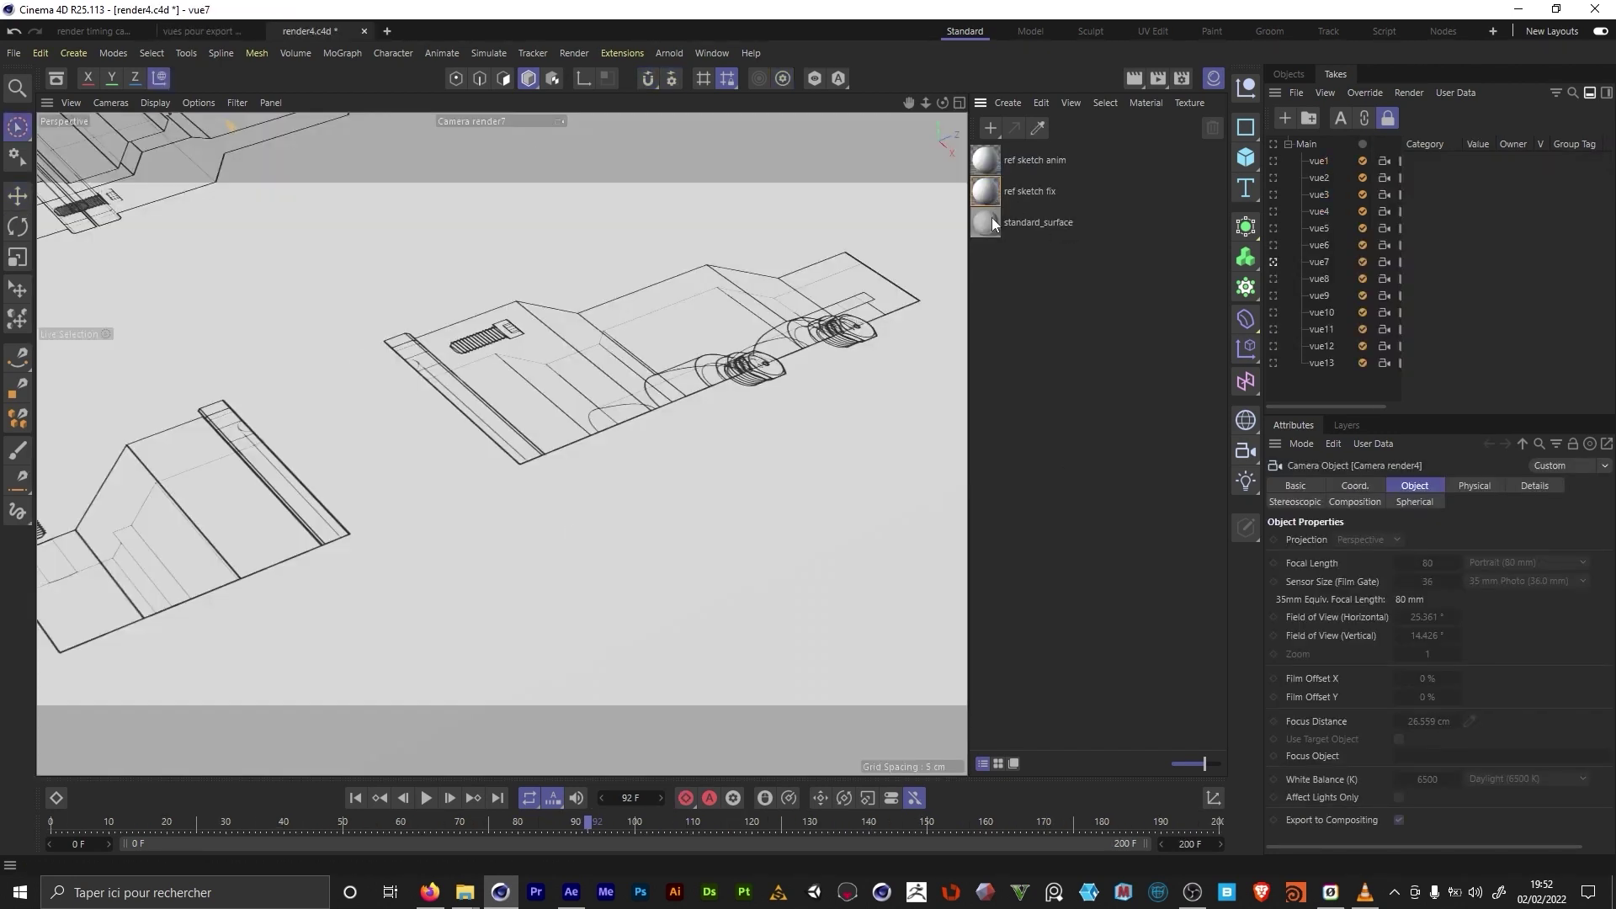
double_click(990, 220)
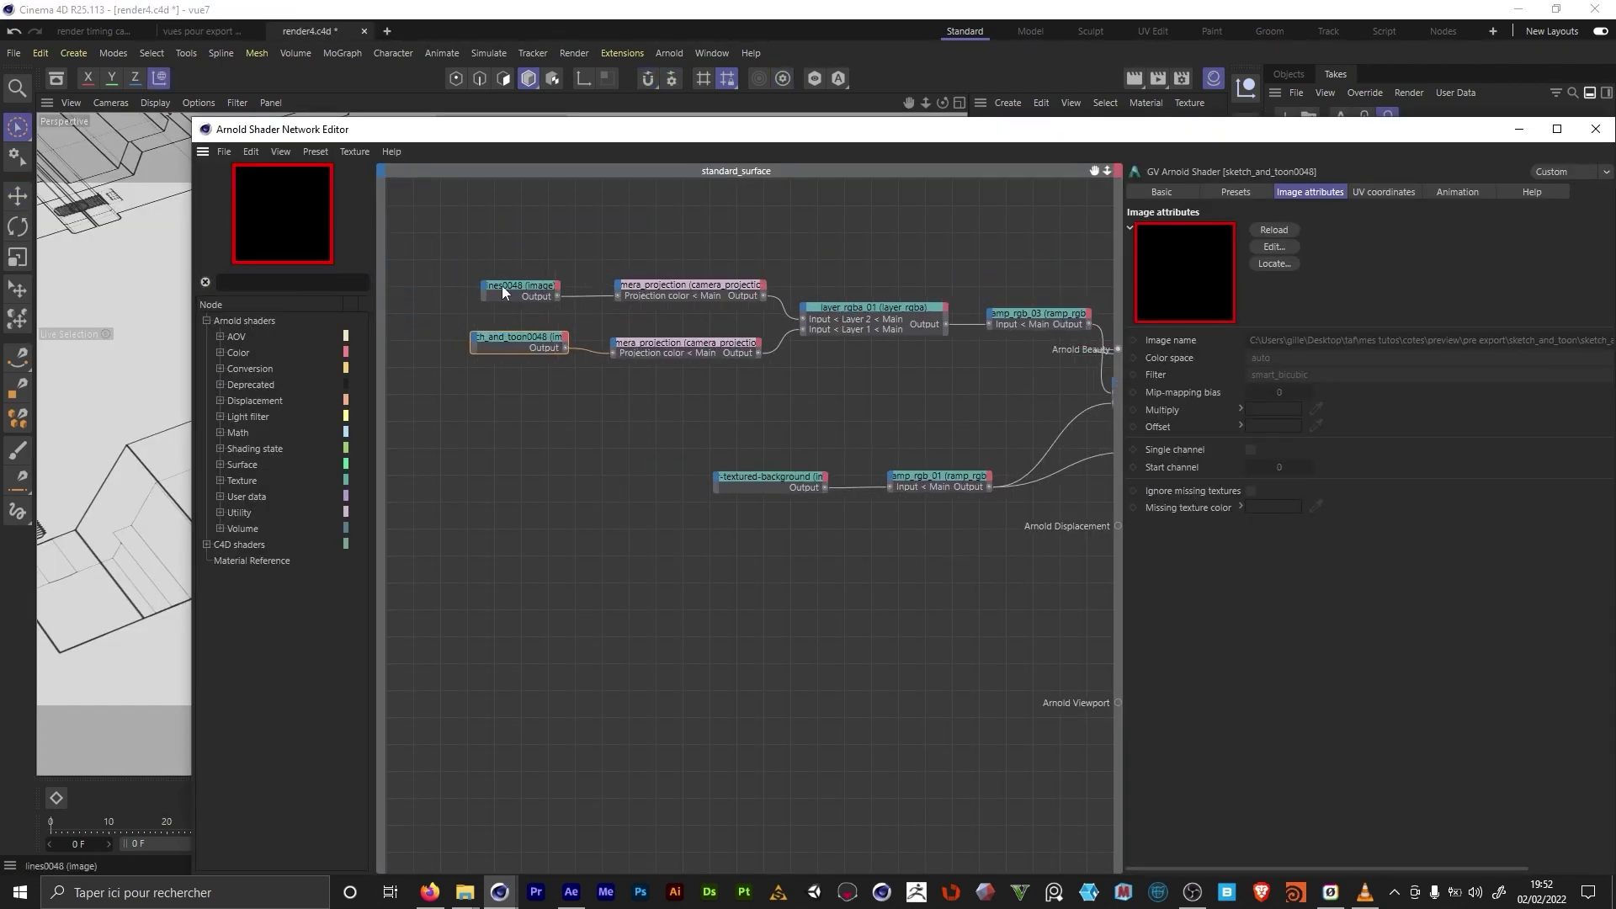
mouse_move(503, 286)
mouse_down()
mouse_move(564, 225)
mouse_move(497, 282)
mouse_move(494, 308)
mouse_up()
middle_drag(902, 386, 819, 343)
drag(448, 290, 454, 299)
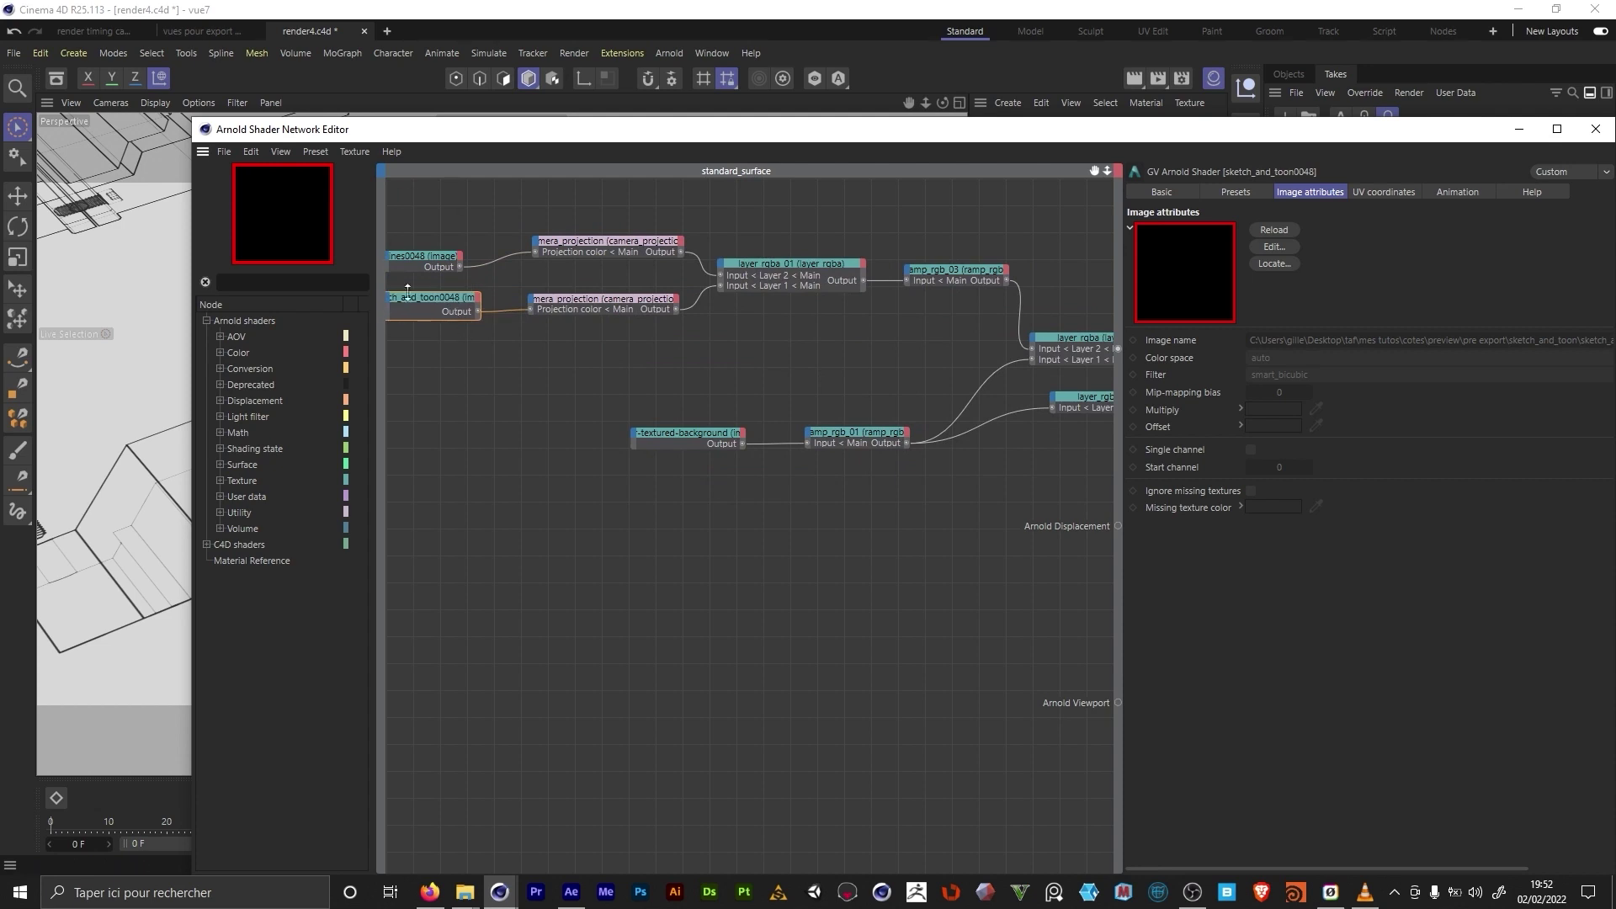
Step: Switch to After Effects and scrub the sketch and toon composition to review the line animation
click(571, 891)
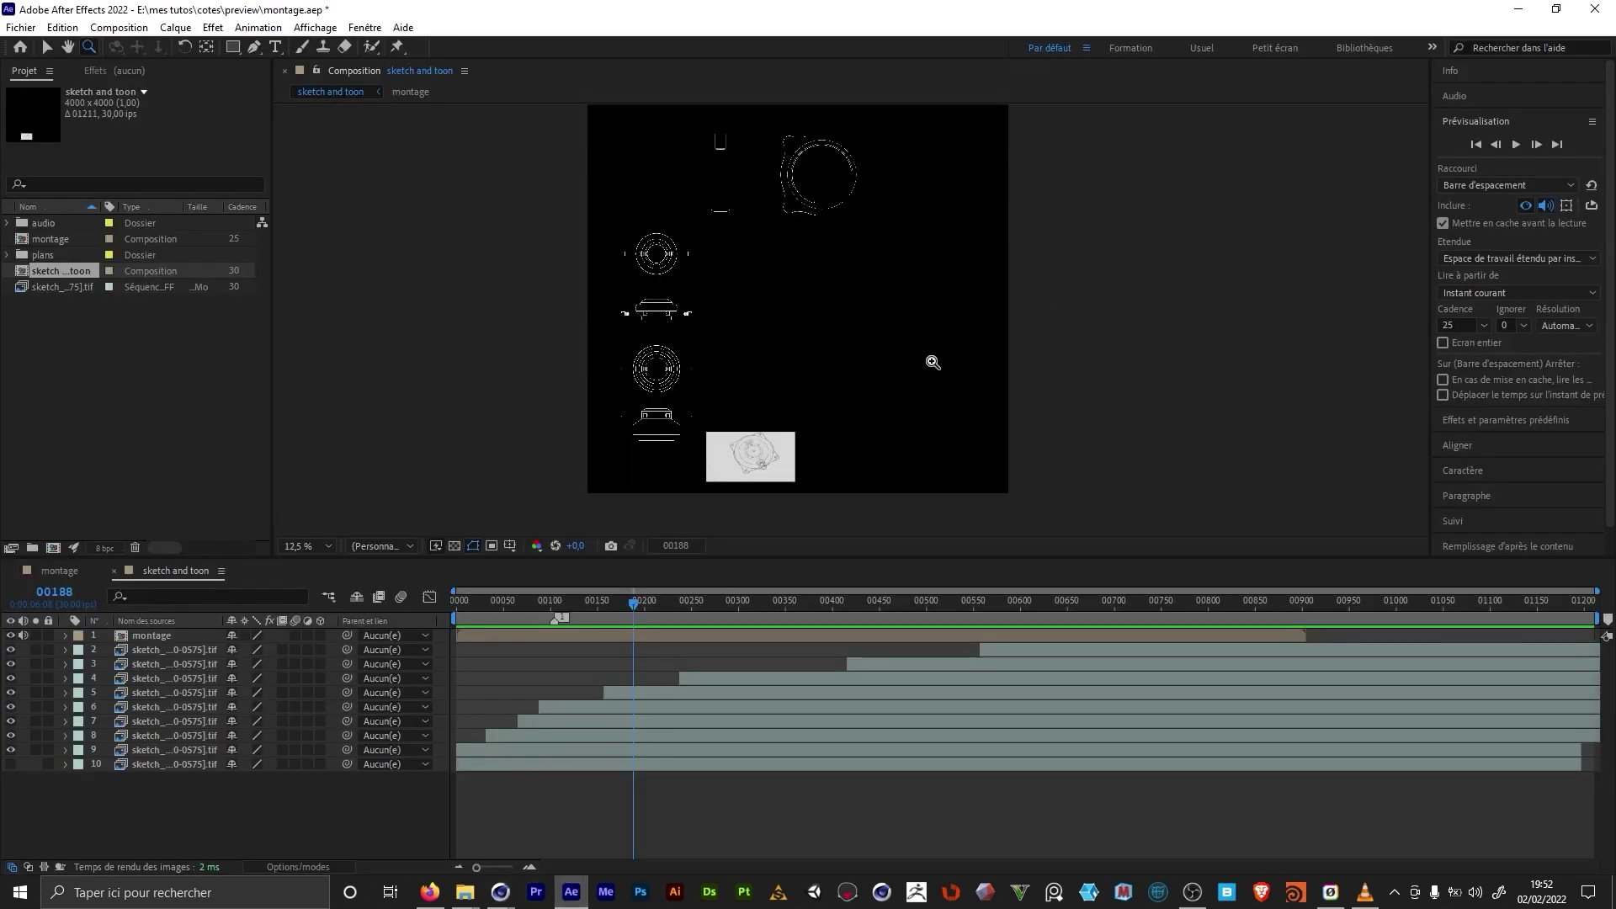
drag(654, 616, 805, 603)
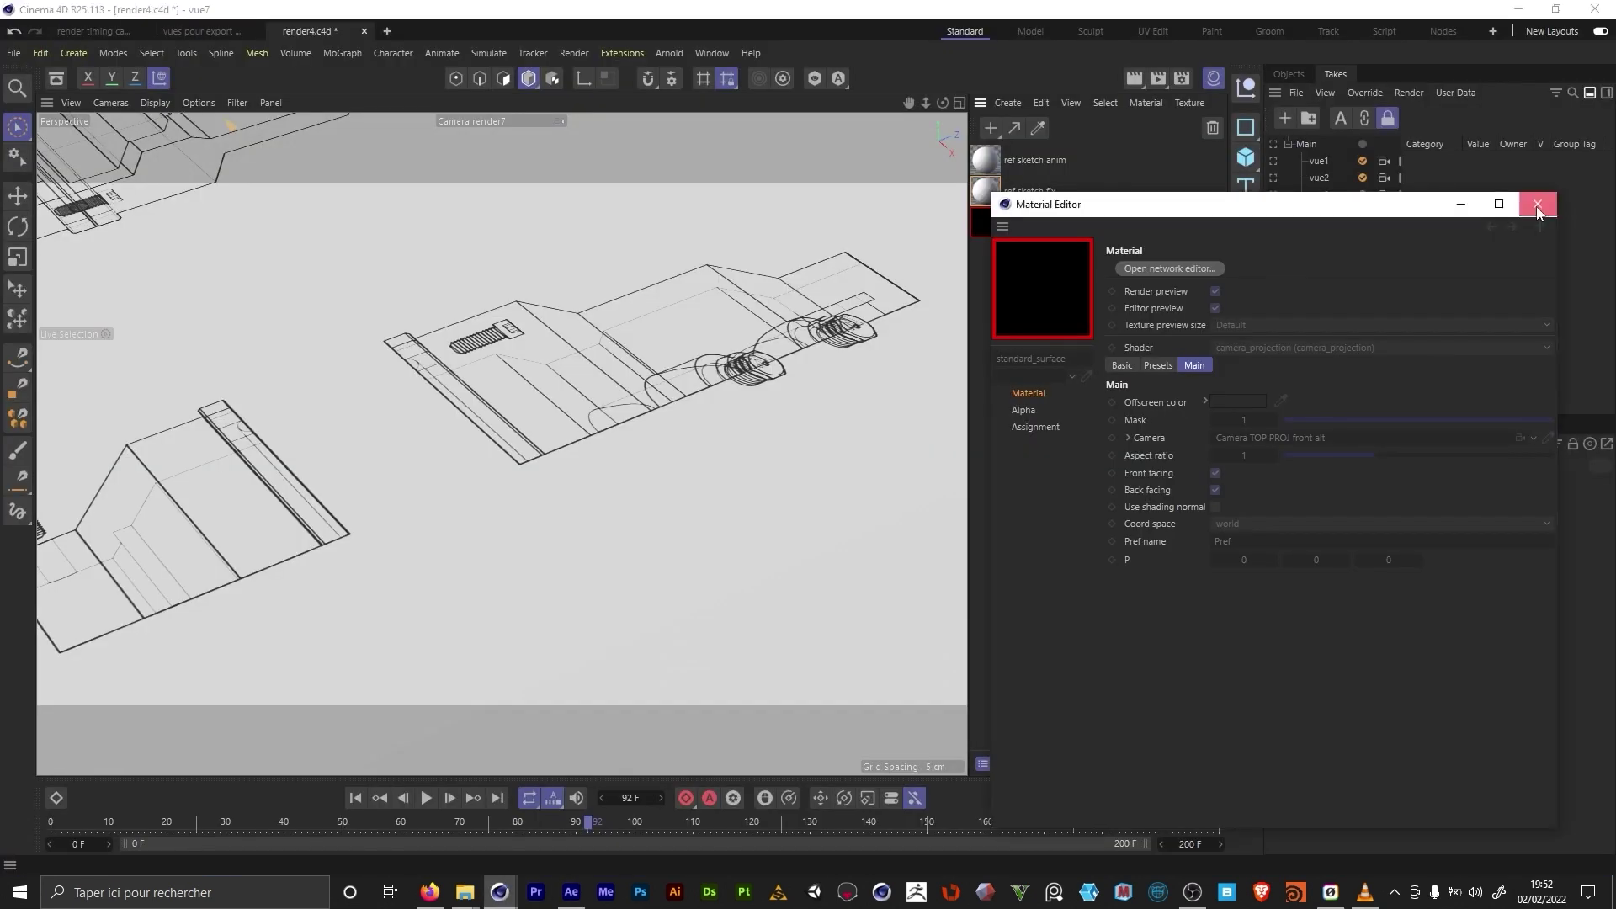
Step: Close the material editor in Cinema 4D and activate the vue1 to vue4 takes in turn to view their cameras
click(1537, 206)
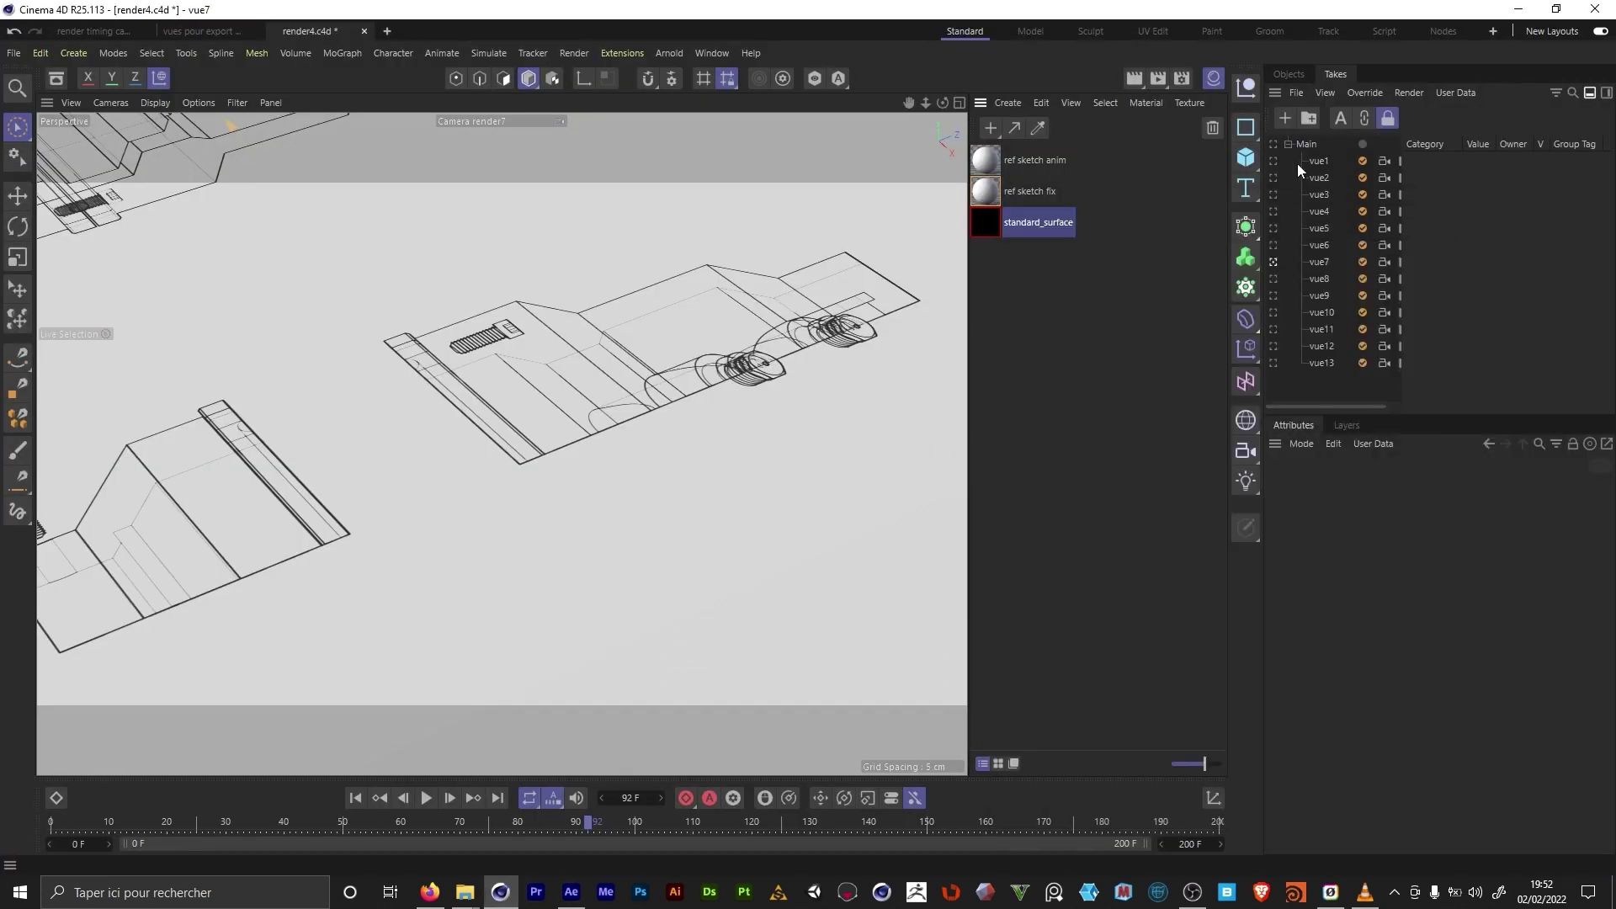
click(1274, 162)
click(1272, 179)
click(1273, 196)
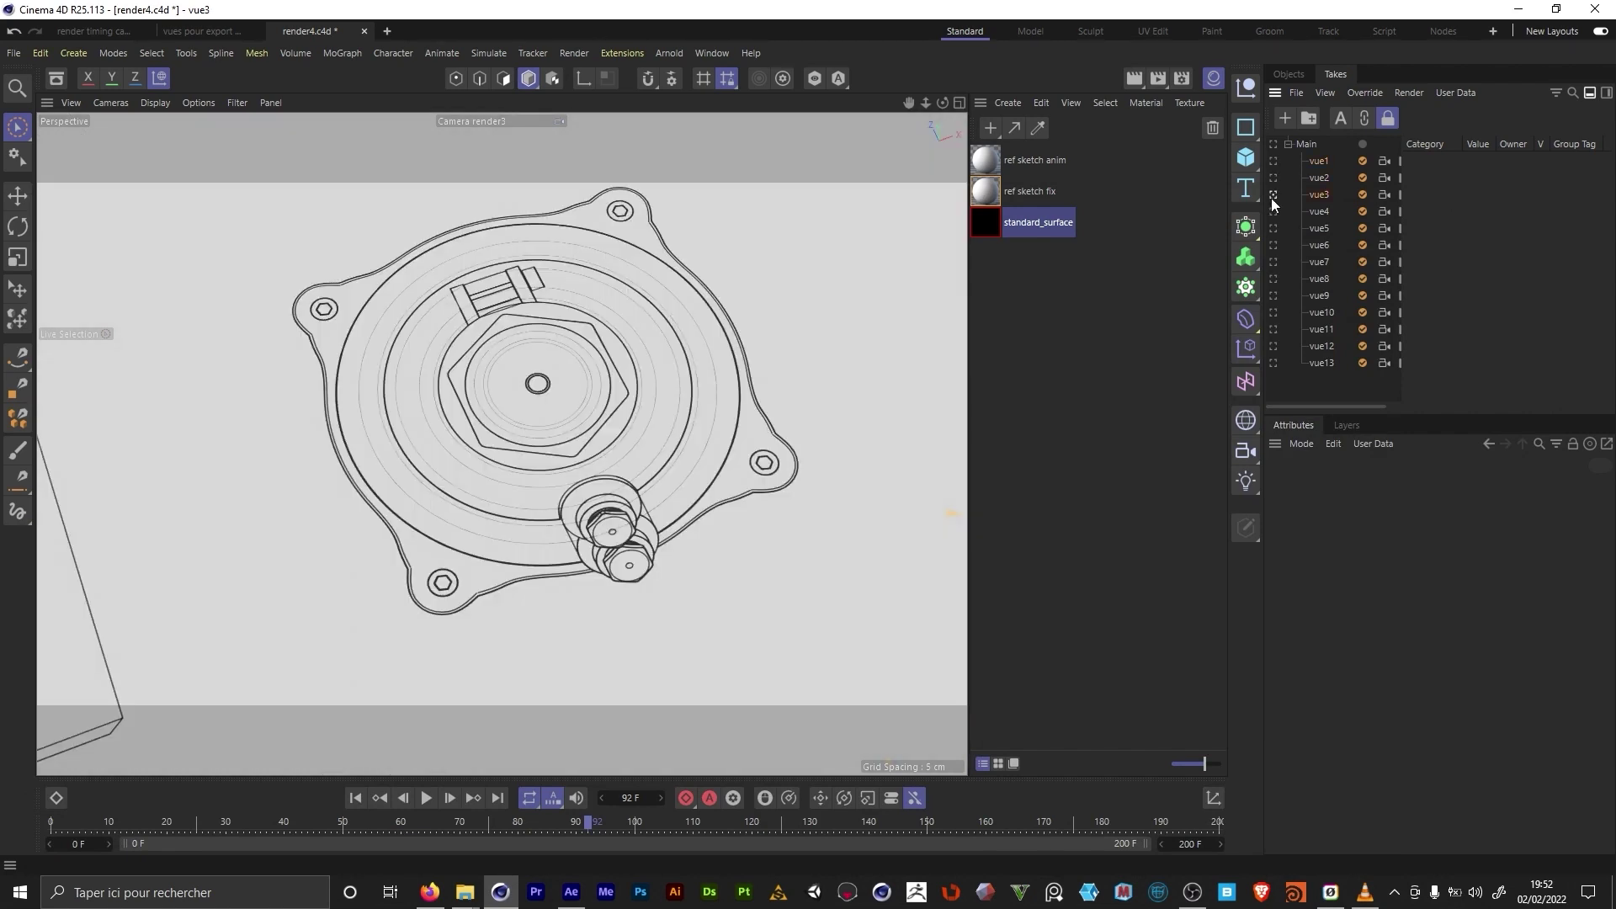
click(1273, 212)
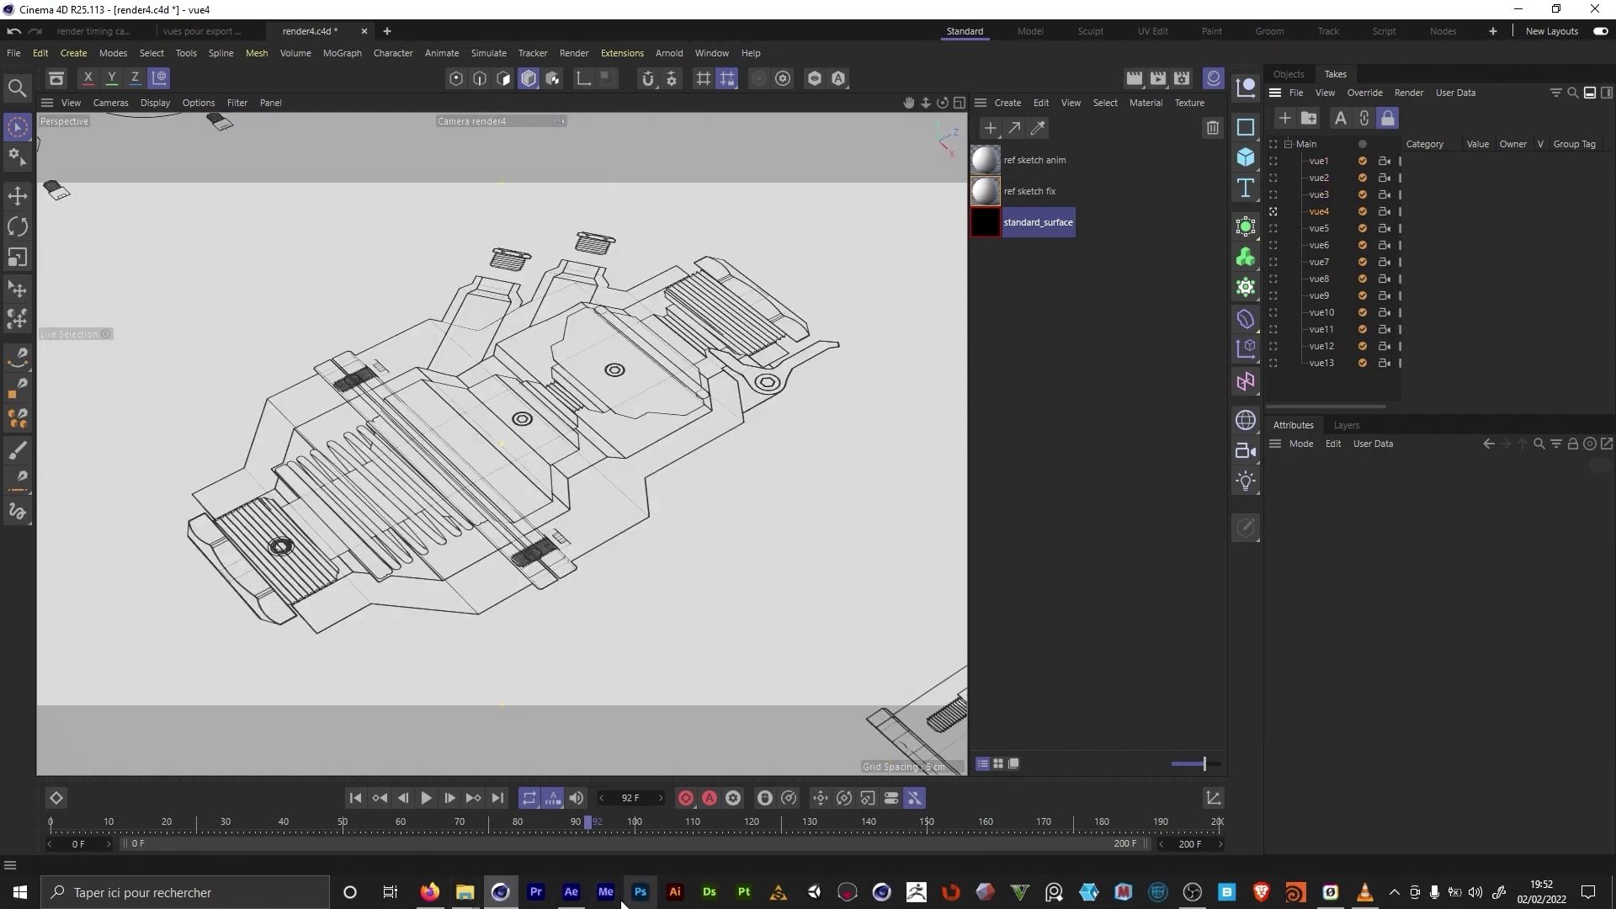
Step: Switch to After Effects and scrub the montage no effects composition to frame 135
click(572, 894)
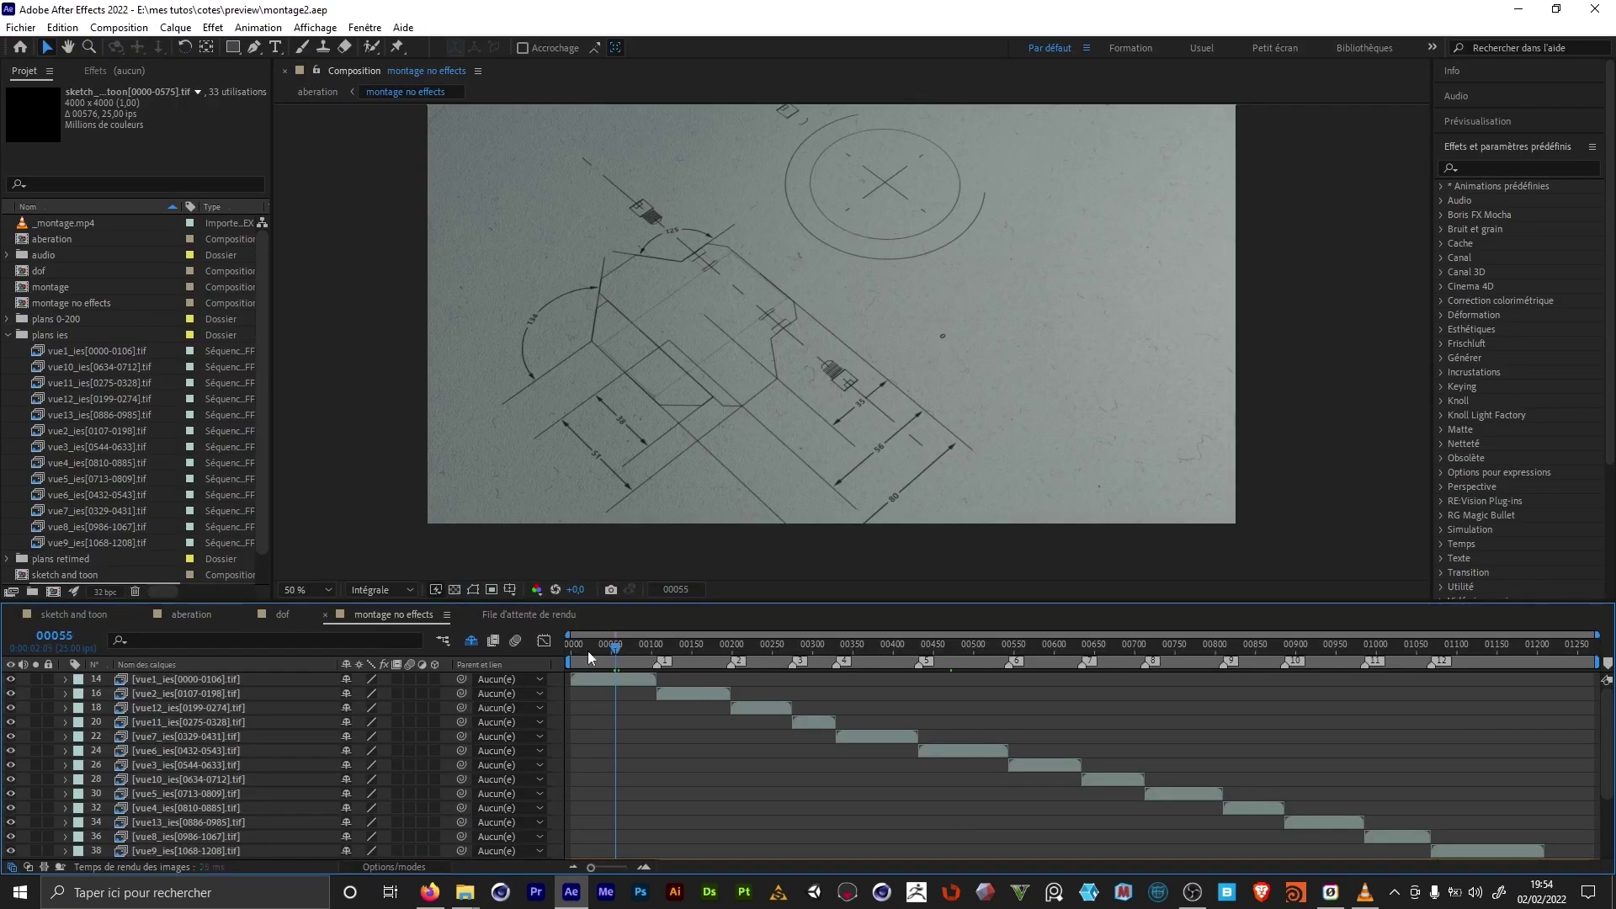
drag(590, 651, 680, 647)
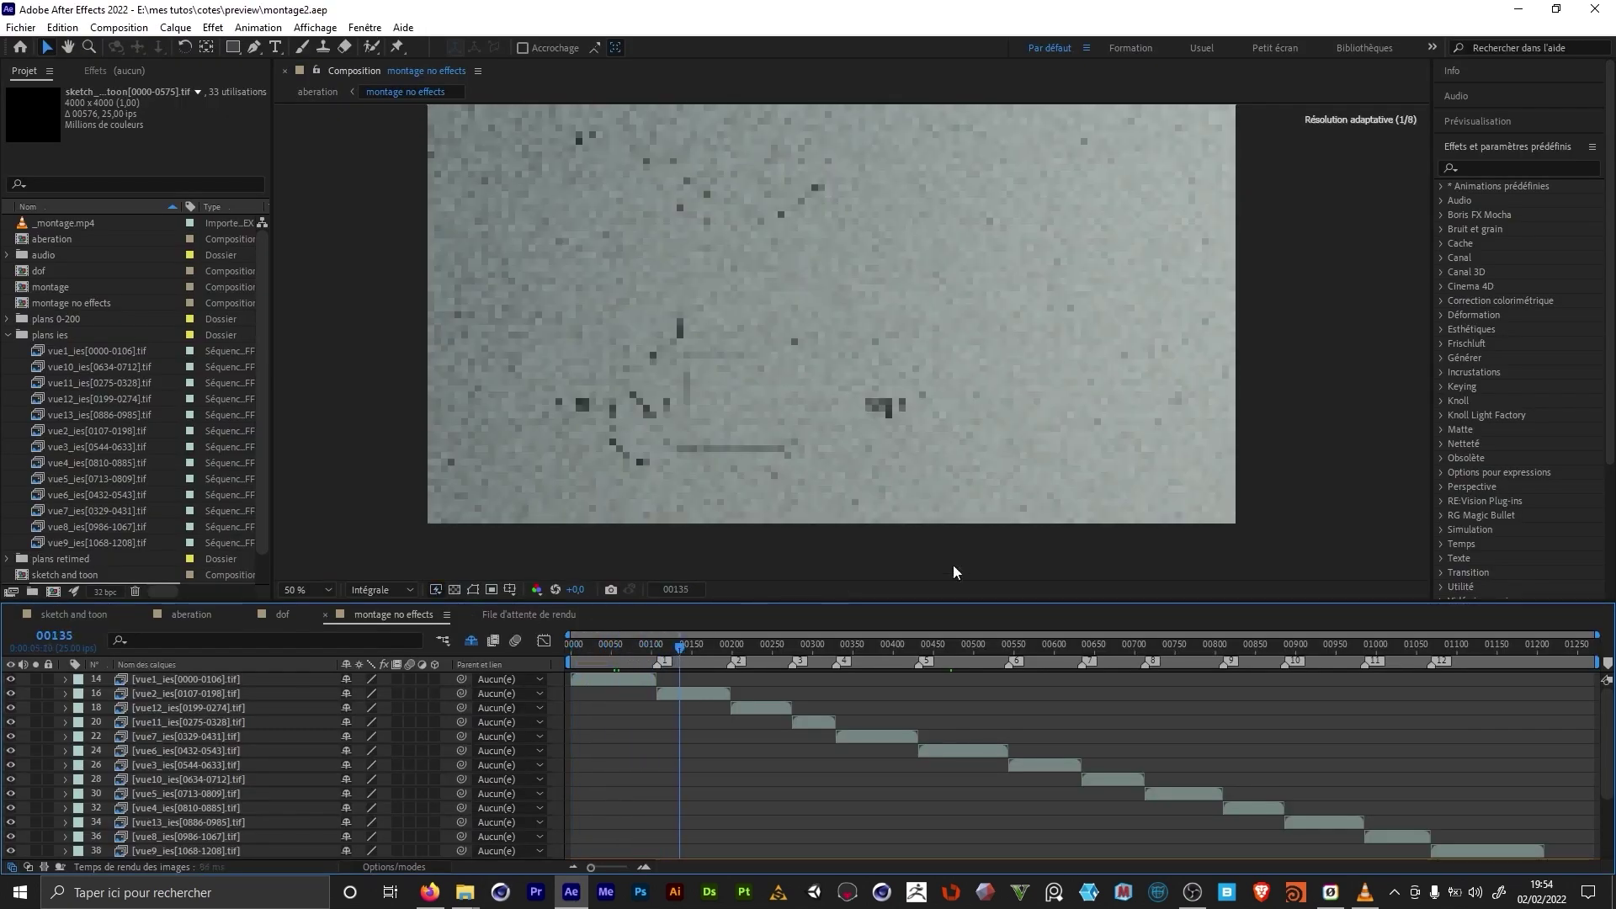
Step: Switch to the aberation composition and enlarge its viewer to examine the drawing at frame 437
click(637, 680)
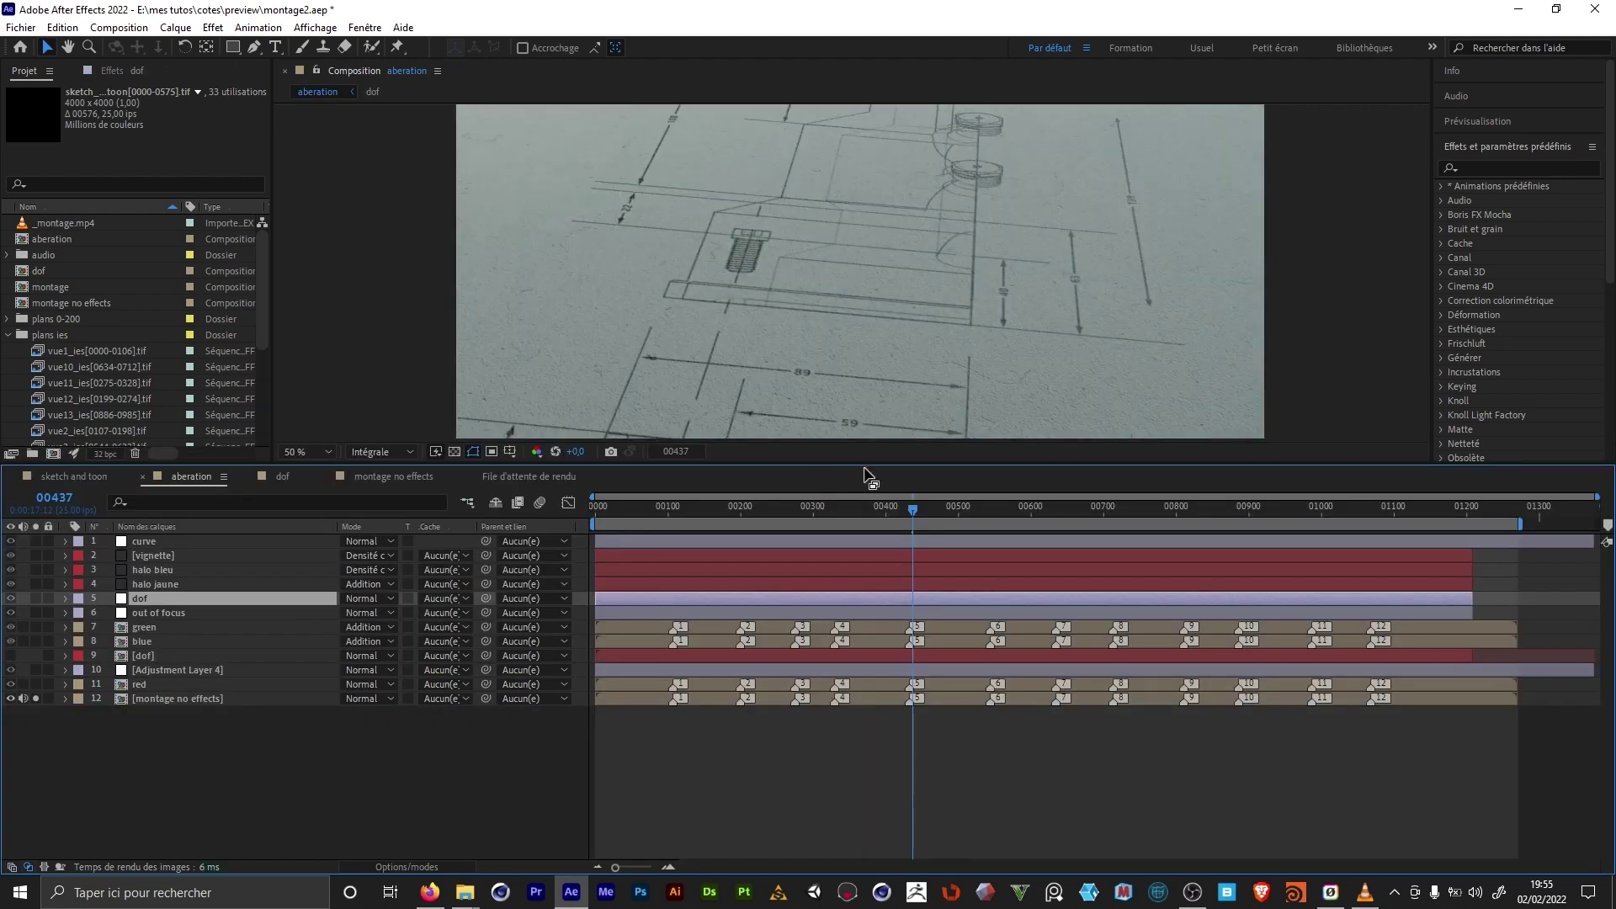
drag(865, 462, 865, 562)
middle_drag(742, 296, 780, 283)
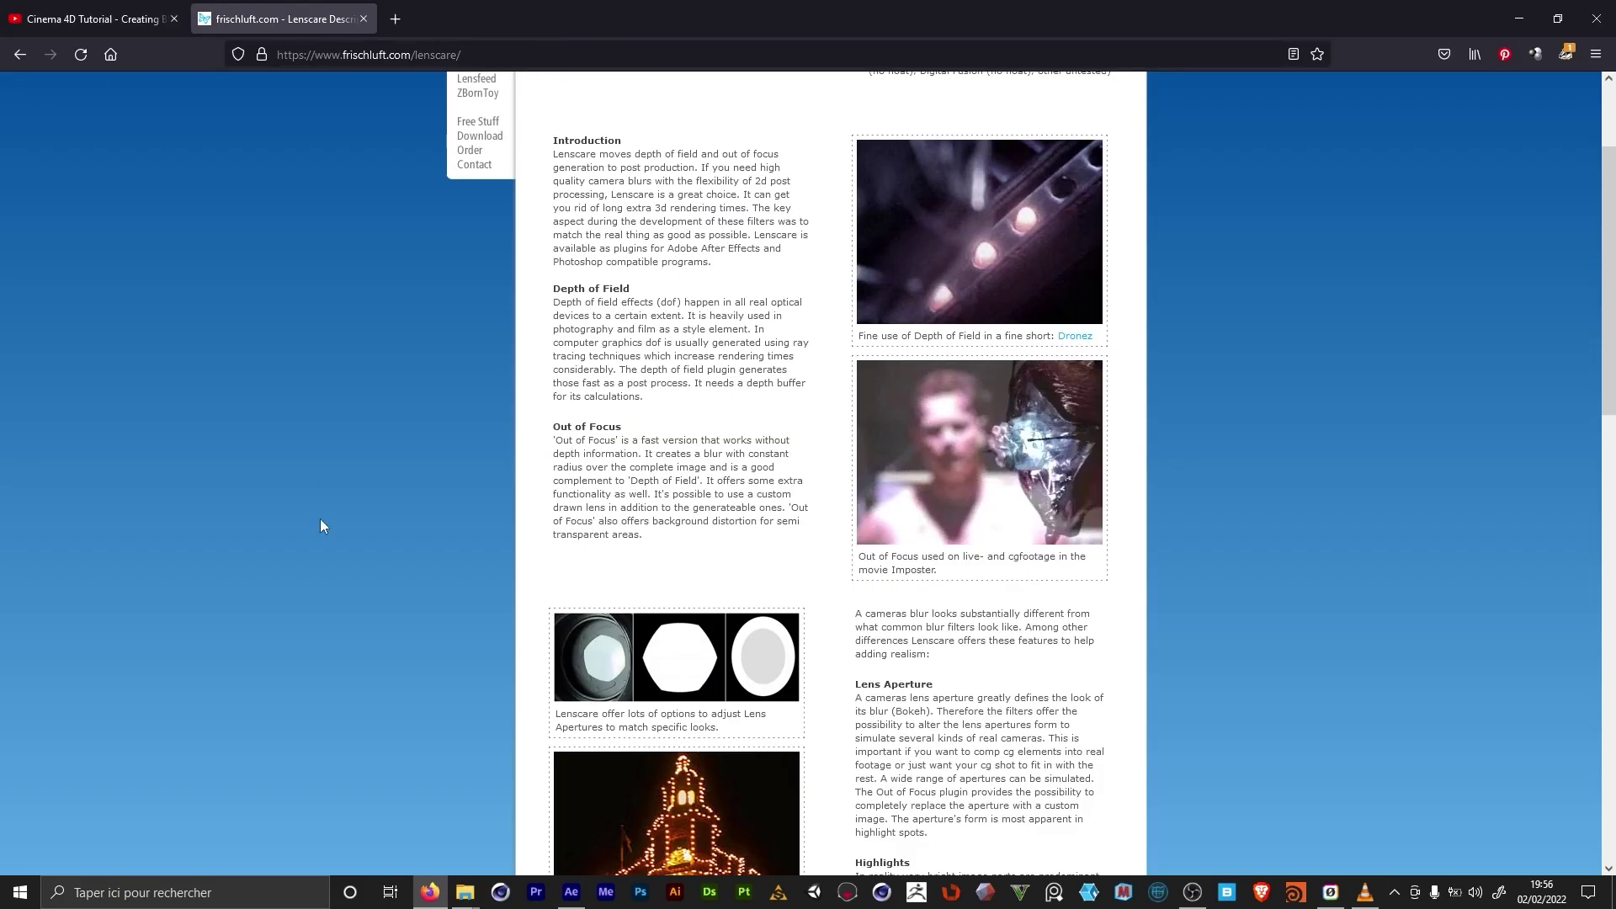
Step: Switch to the browser and look over the Depth of Field description on frischluft.com's Lenscare page
scroll(319, 519, up, 3)
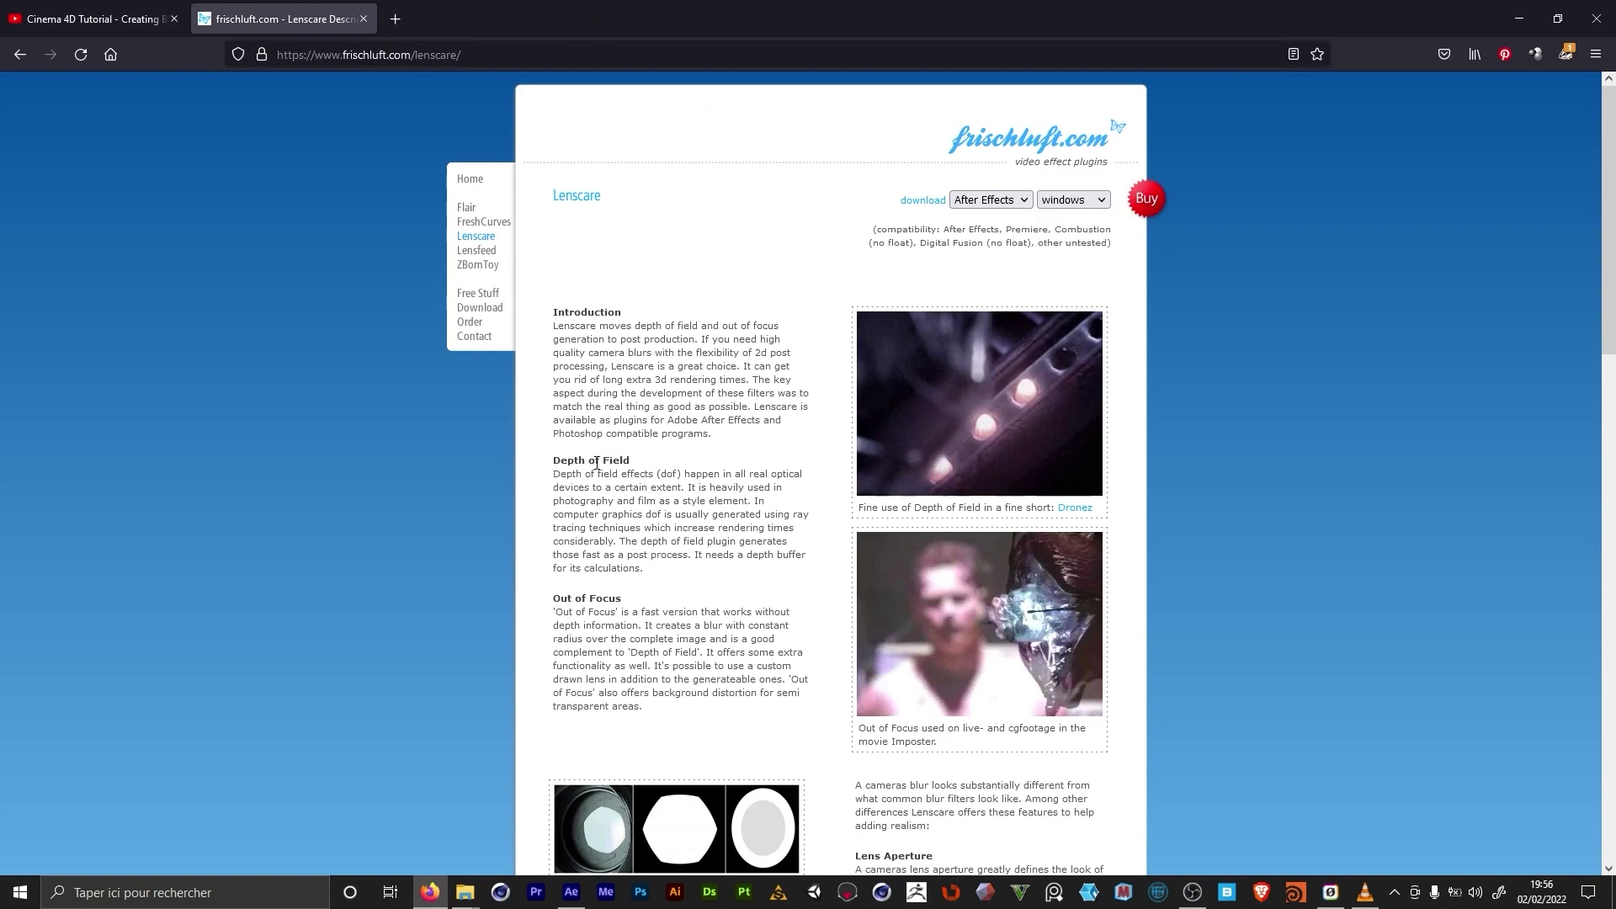
drag(601, 462, 630, 462)
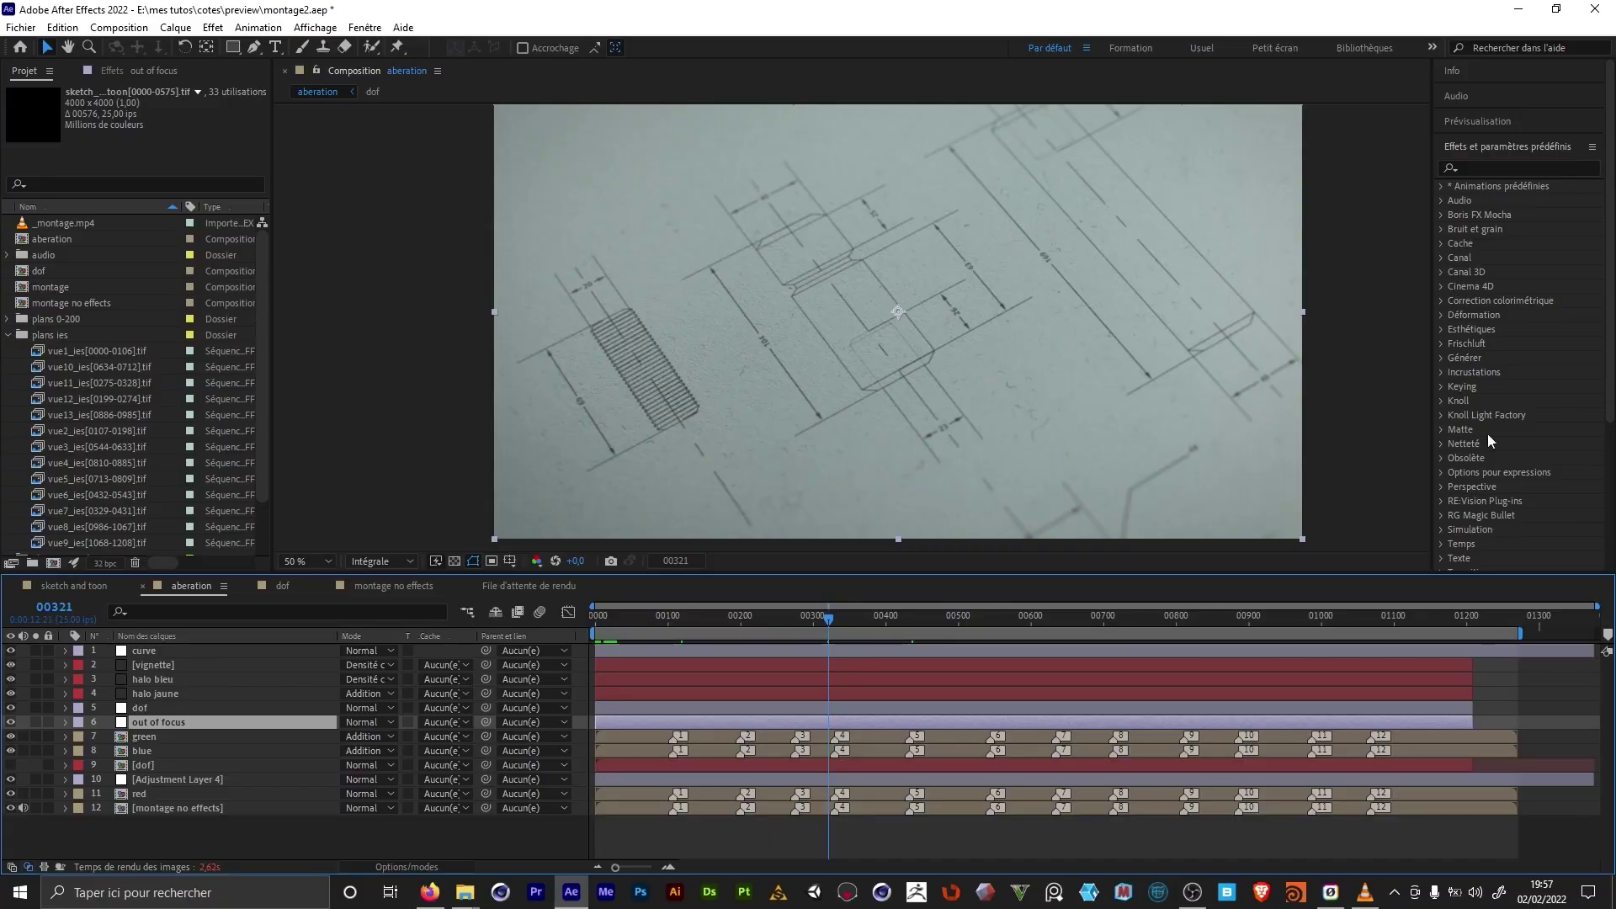
Step: Return to After Effects, look through the blur effects in the Netteté category, and move the aberation composition to frame 504
scroll(1460, 455, down, 4)
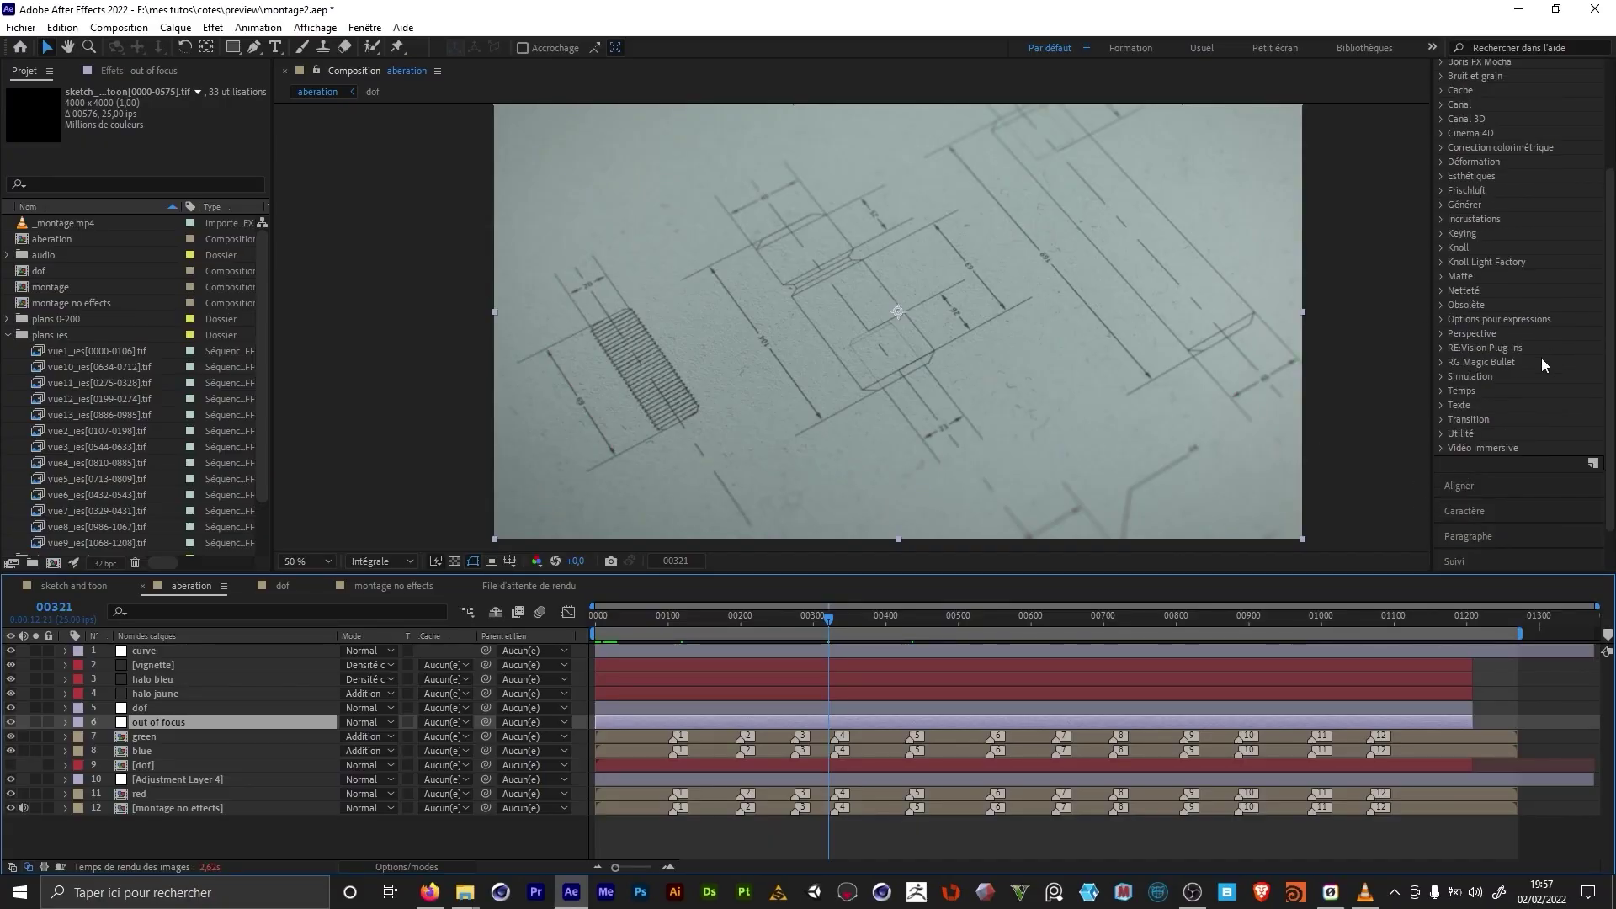
scroll(1542, 357, up, 3)
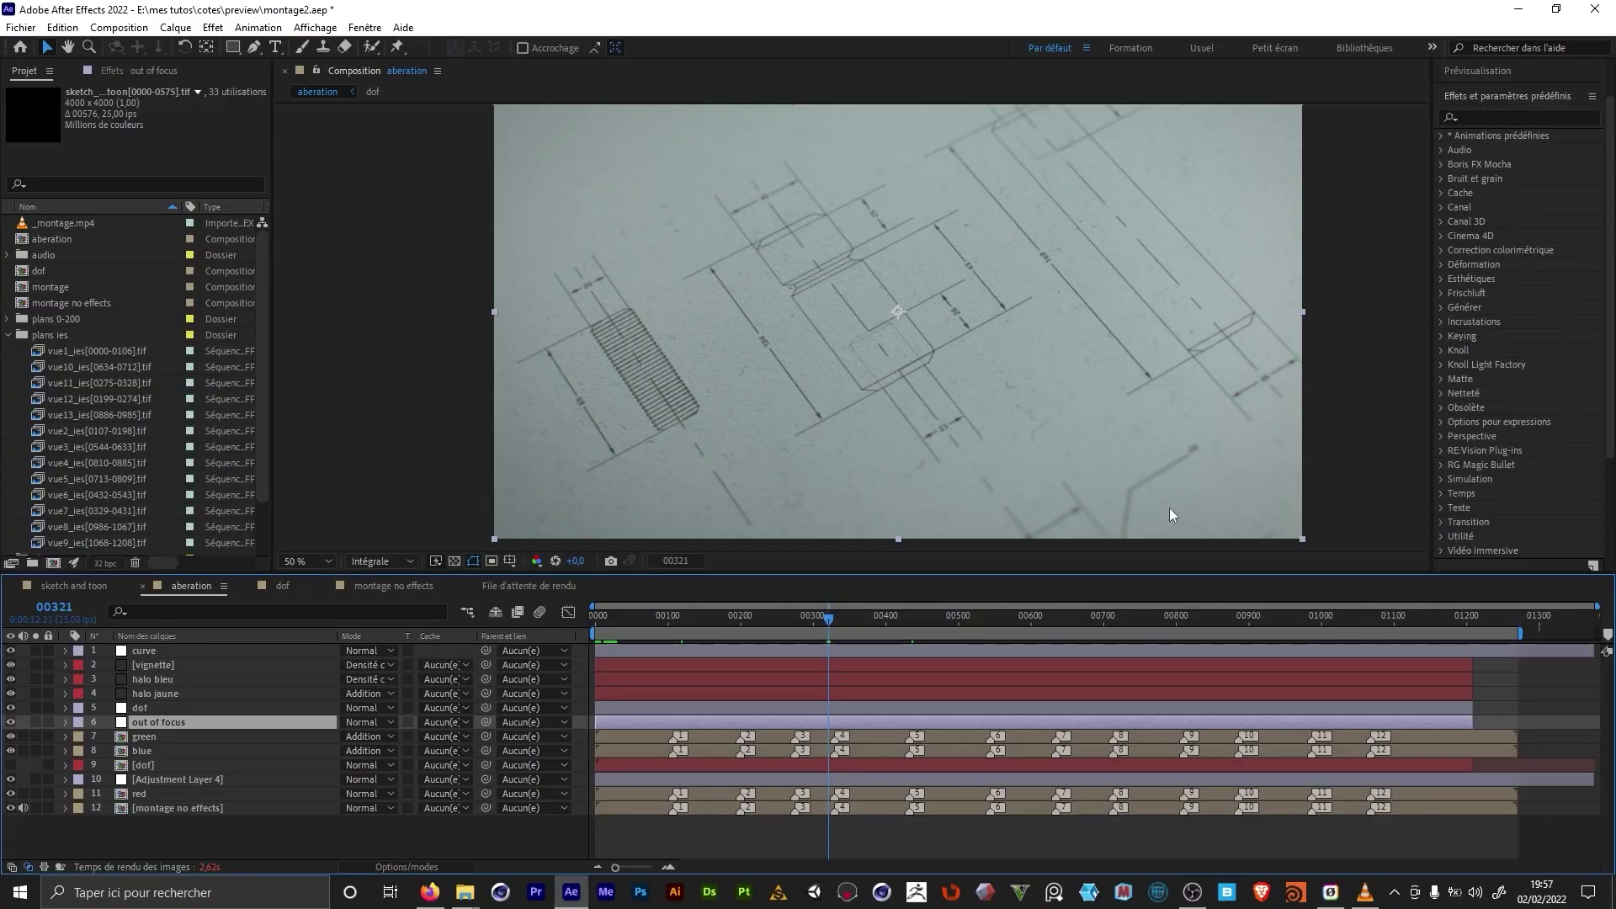
click(1443, 393)
scroll(1498, 377, down, 5)
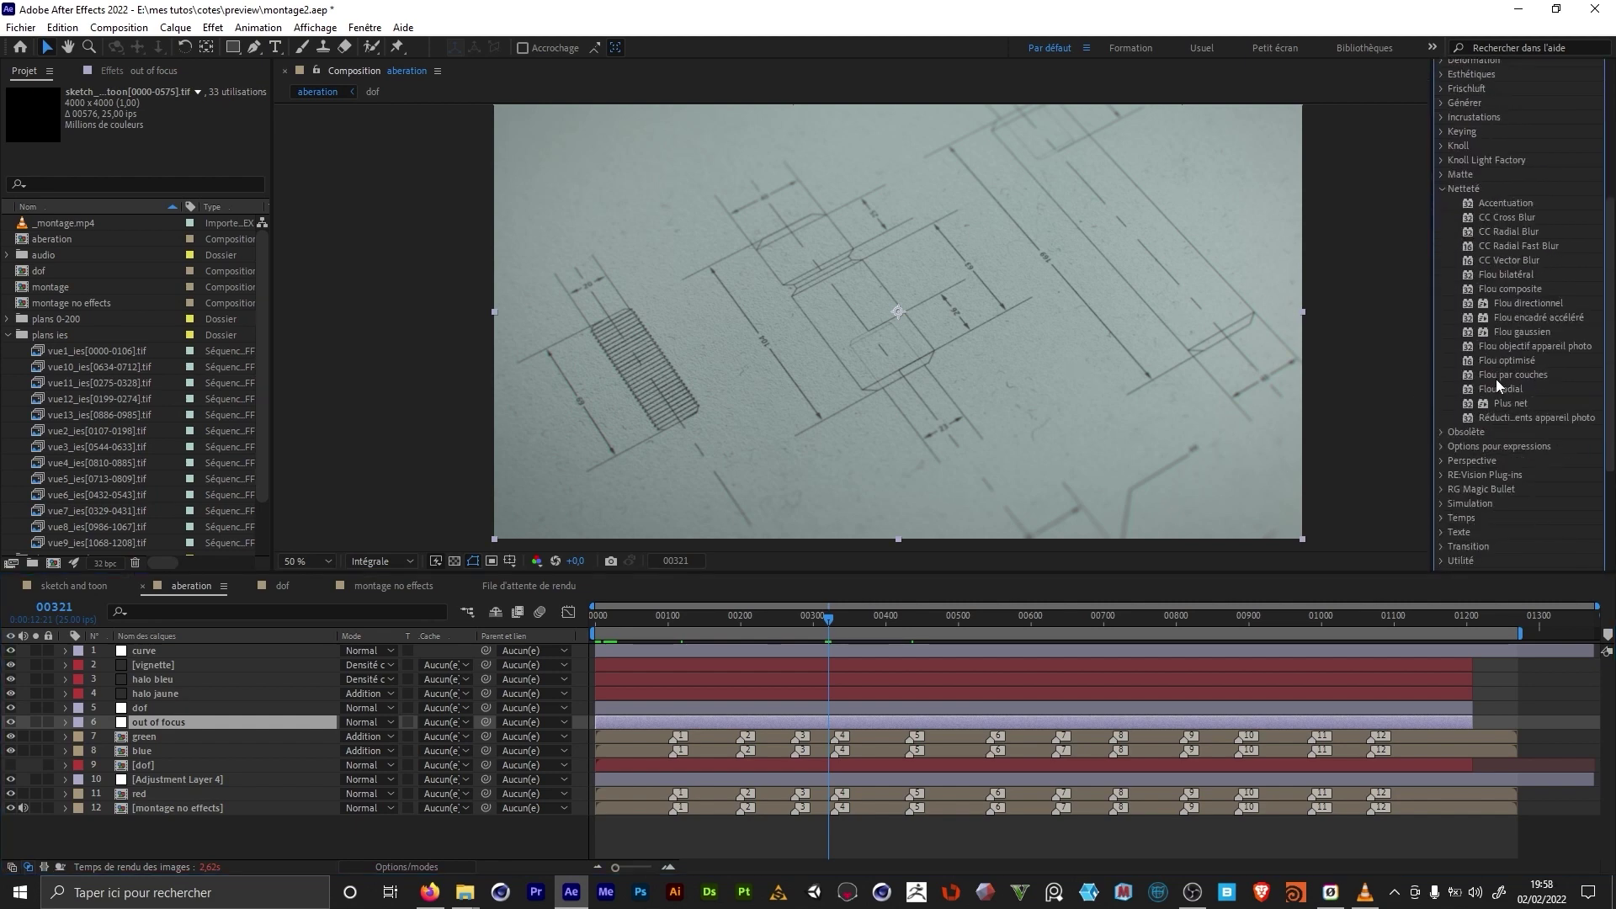
drag(923, 617, 961, 619)
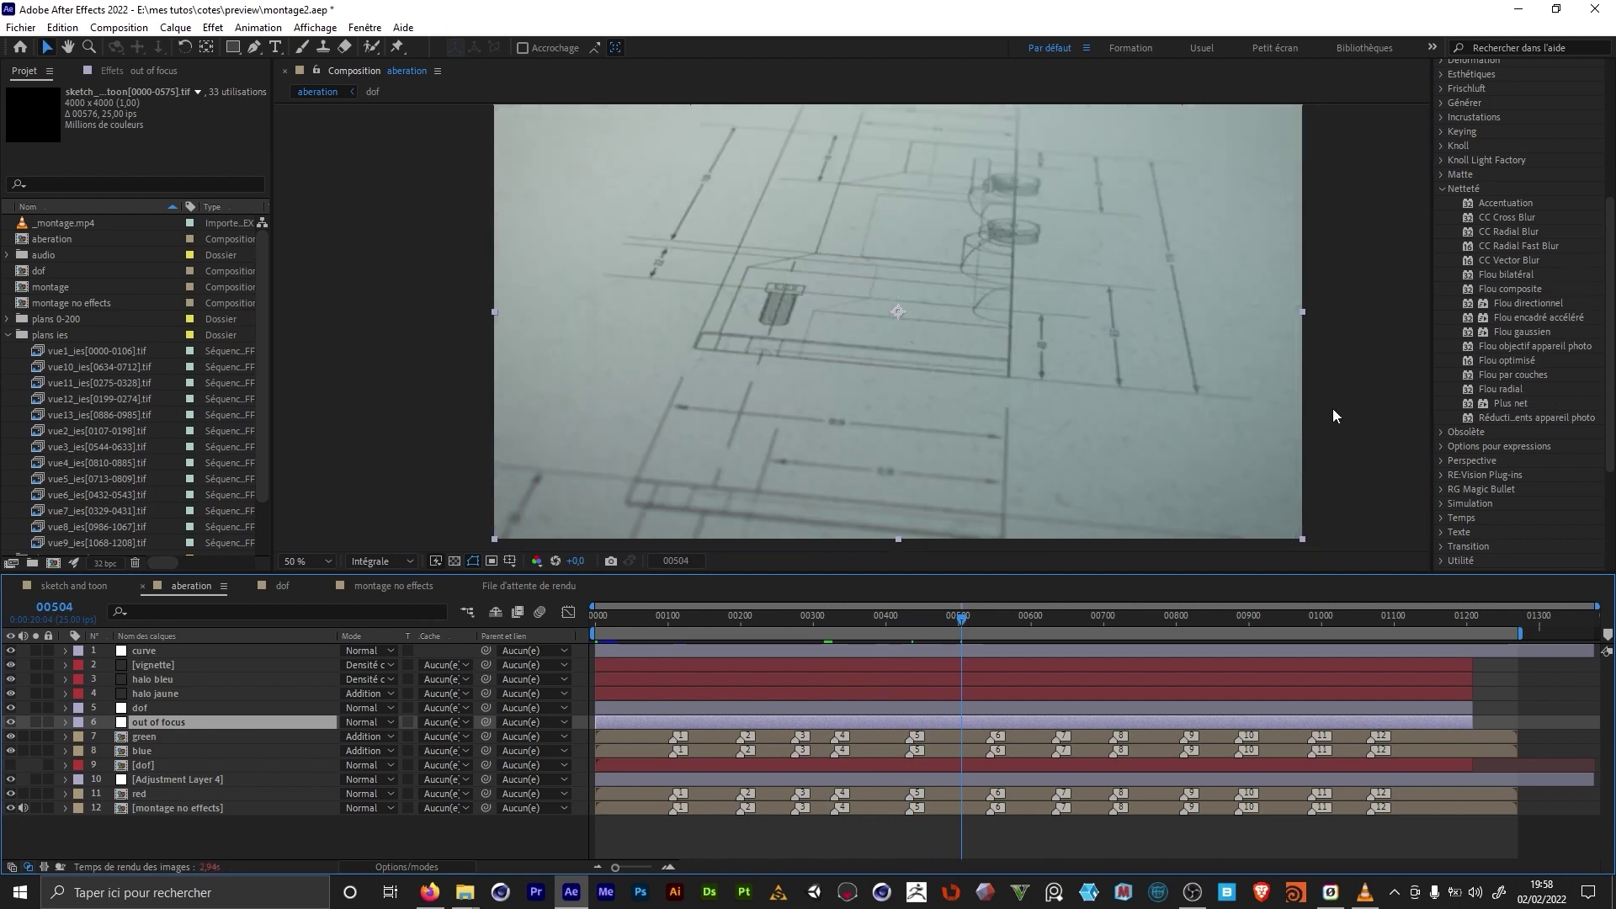
Step: Pick the dof layer's FL Depth Of Field focus point near the lower dimension, then re-pick it at 1240,268 on the cylindrical parts
click(212, 830)
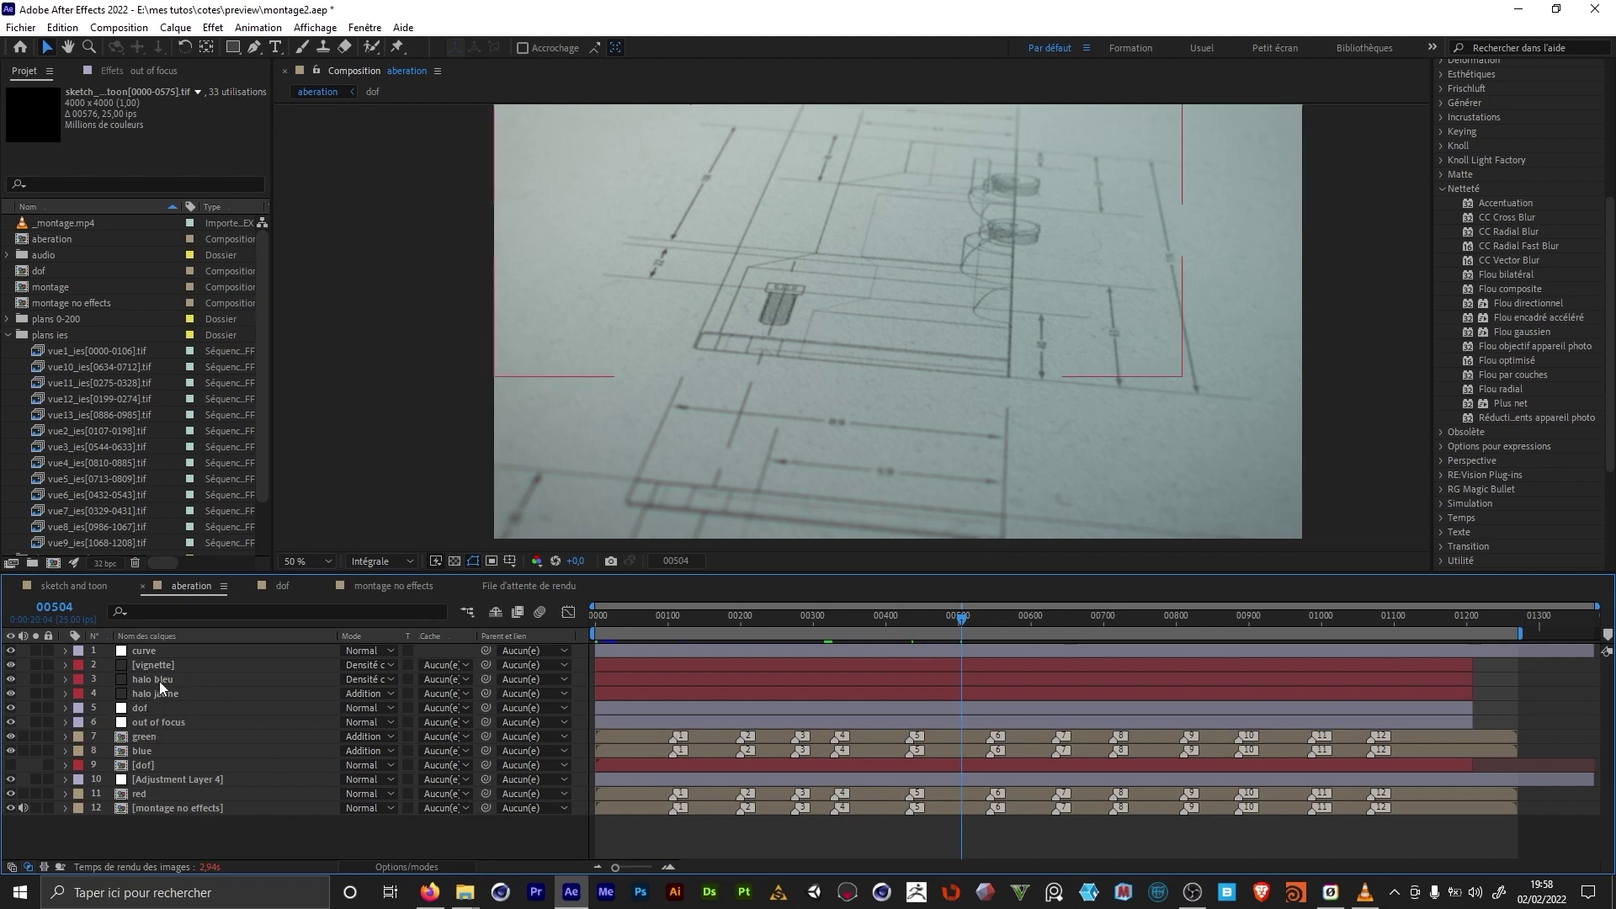
click(156, 710)
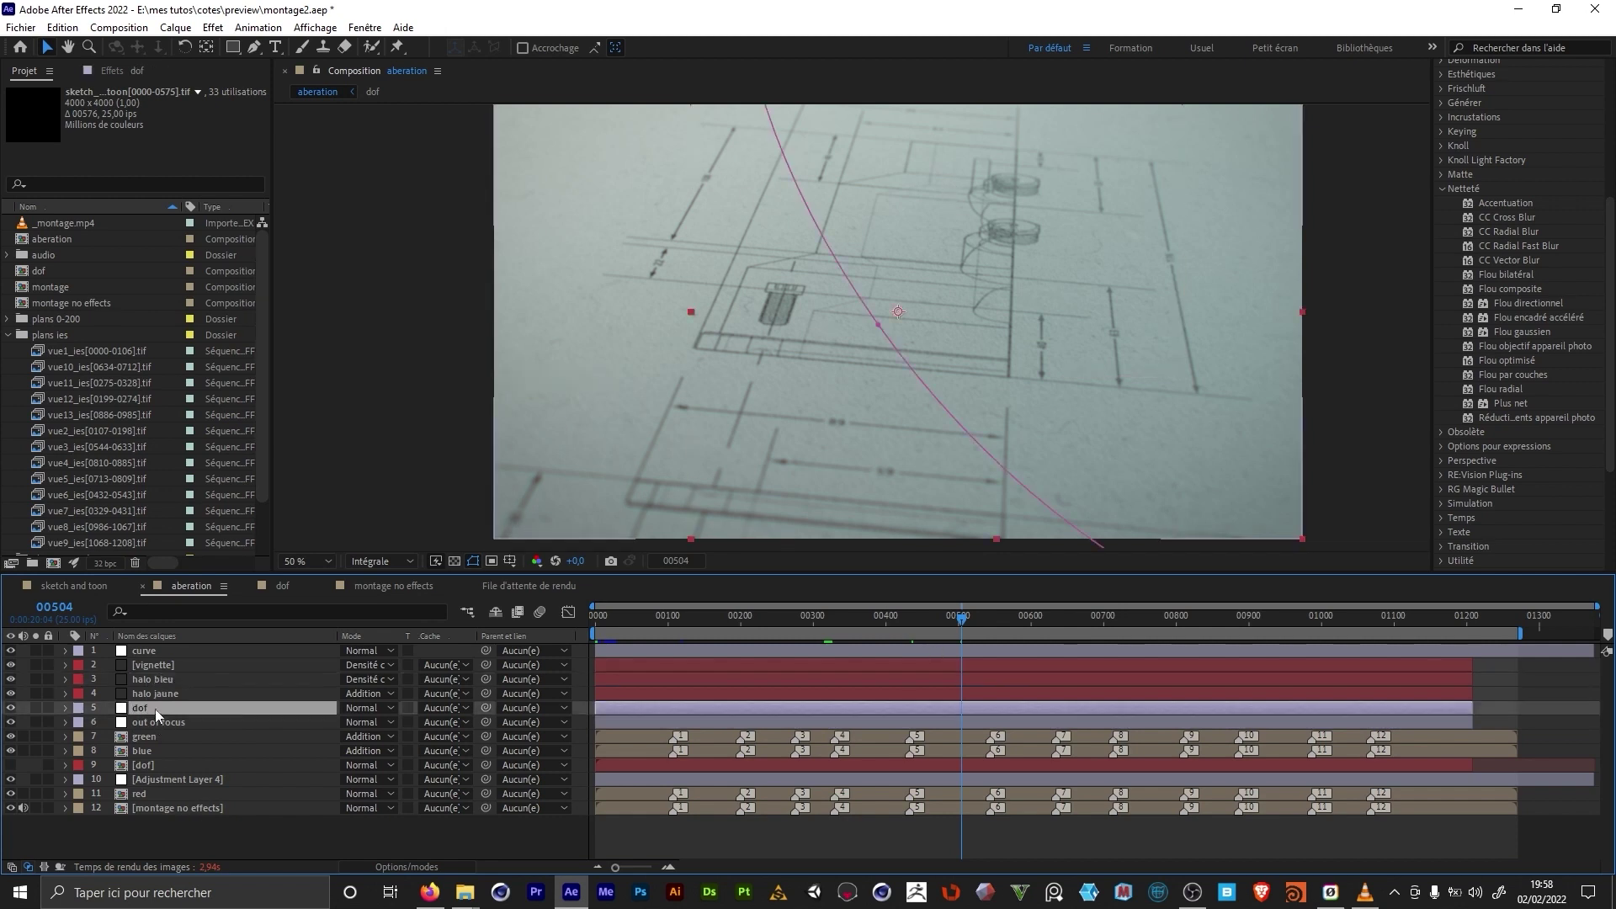
click(110, 68)
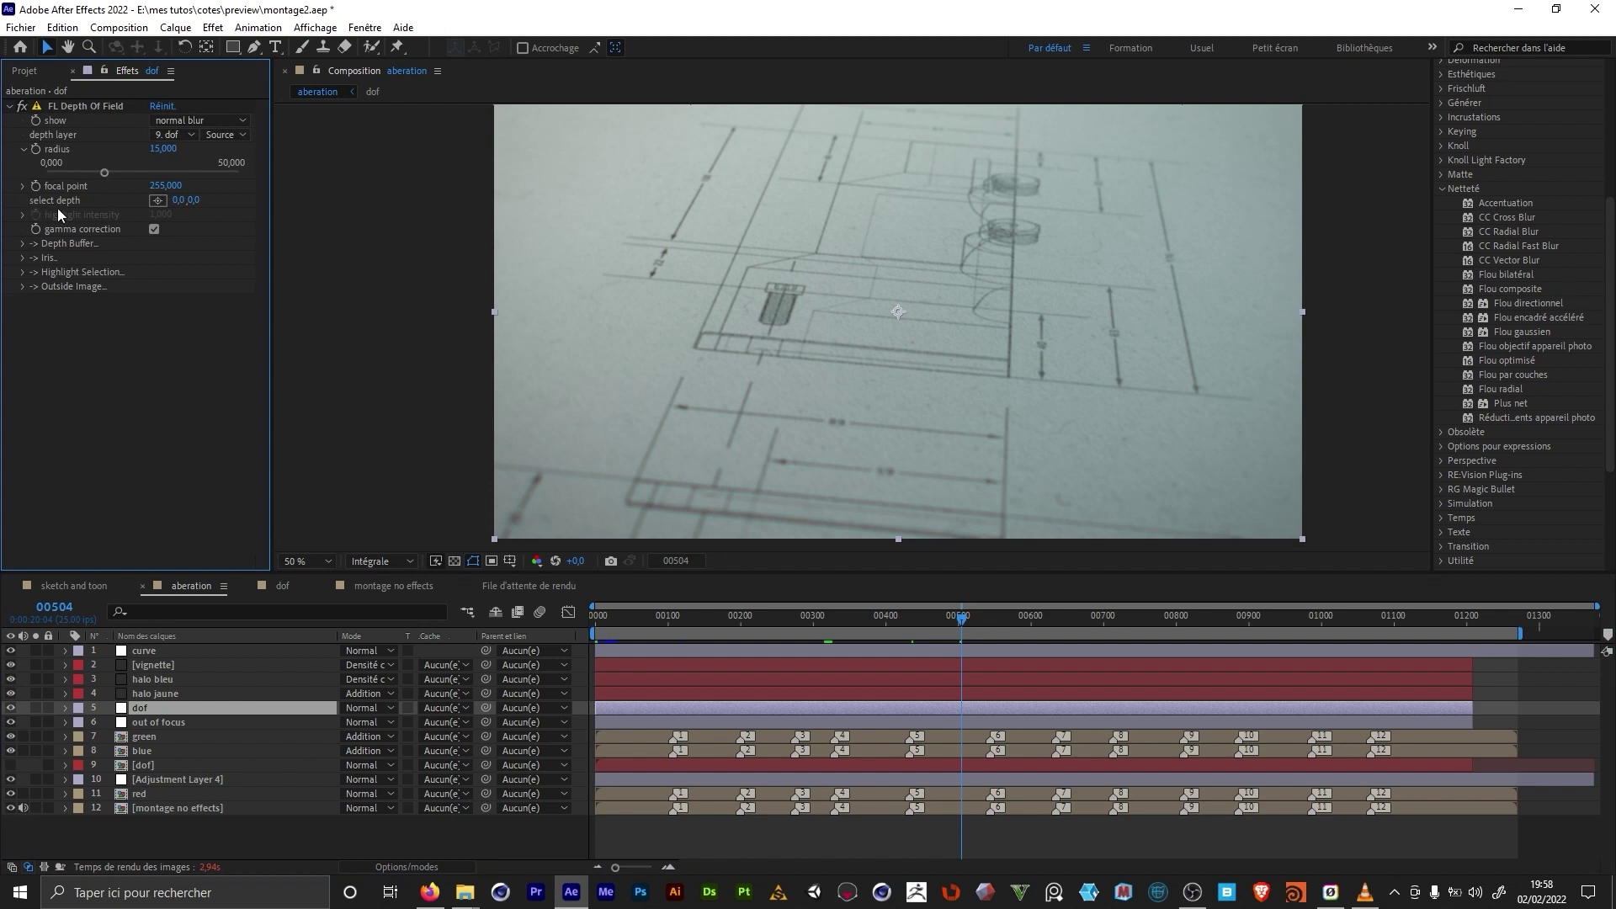
click(158, 200)
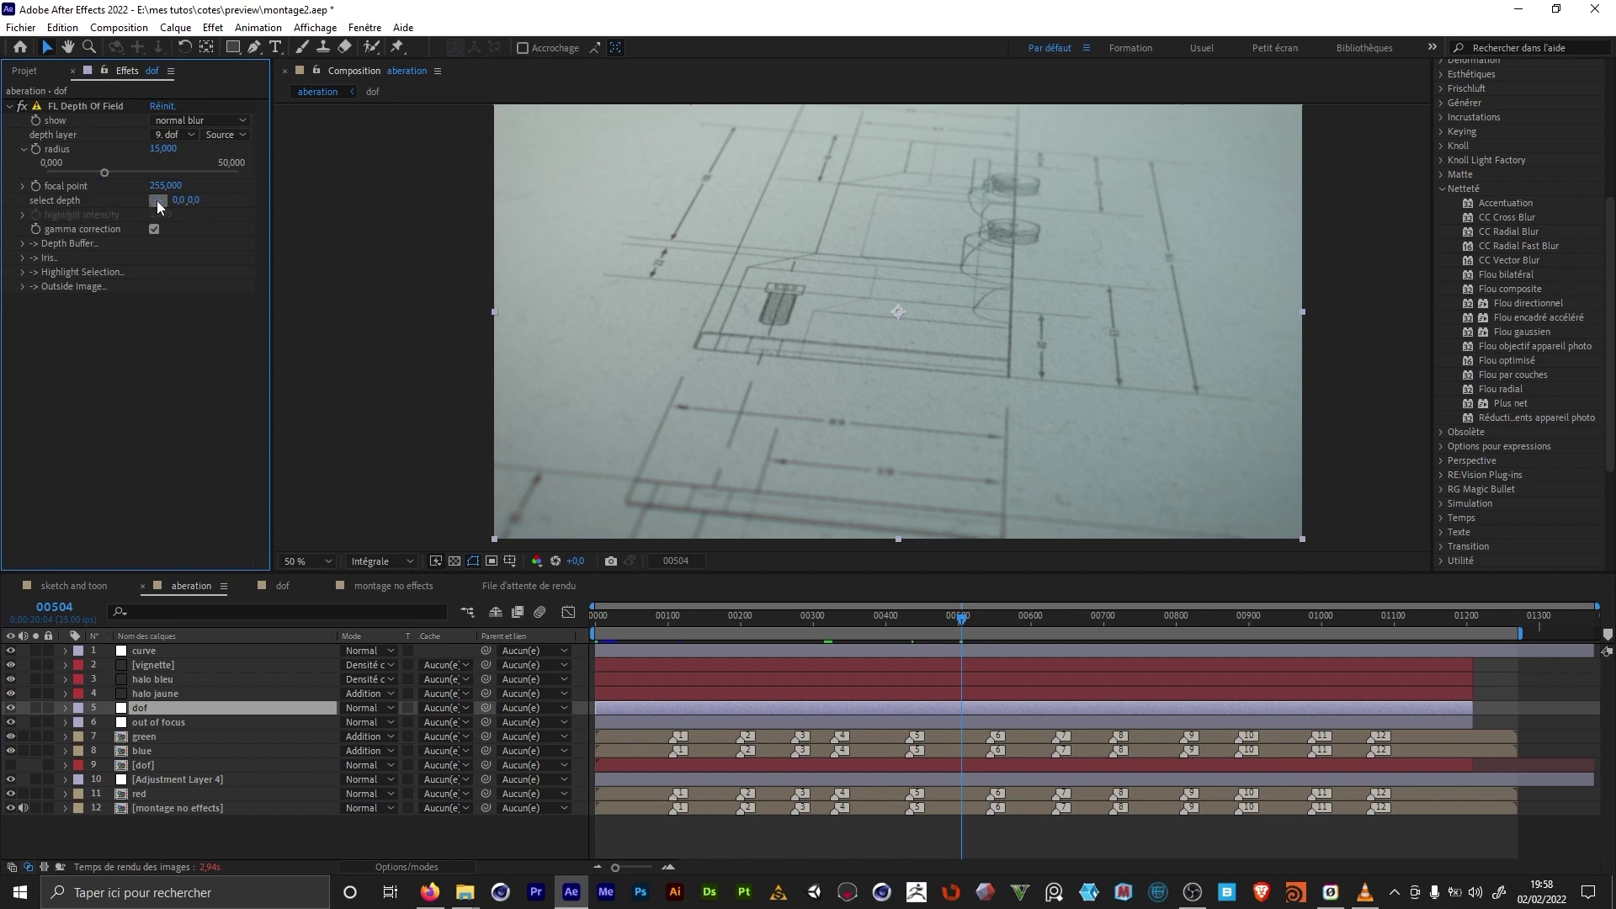
click(947, 472)
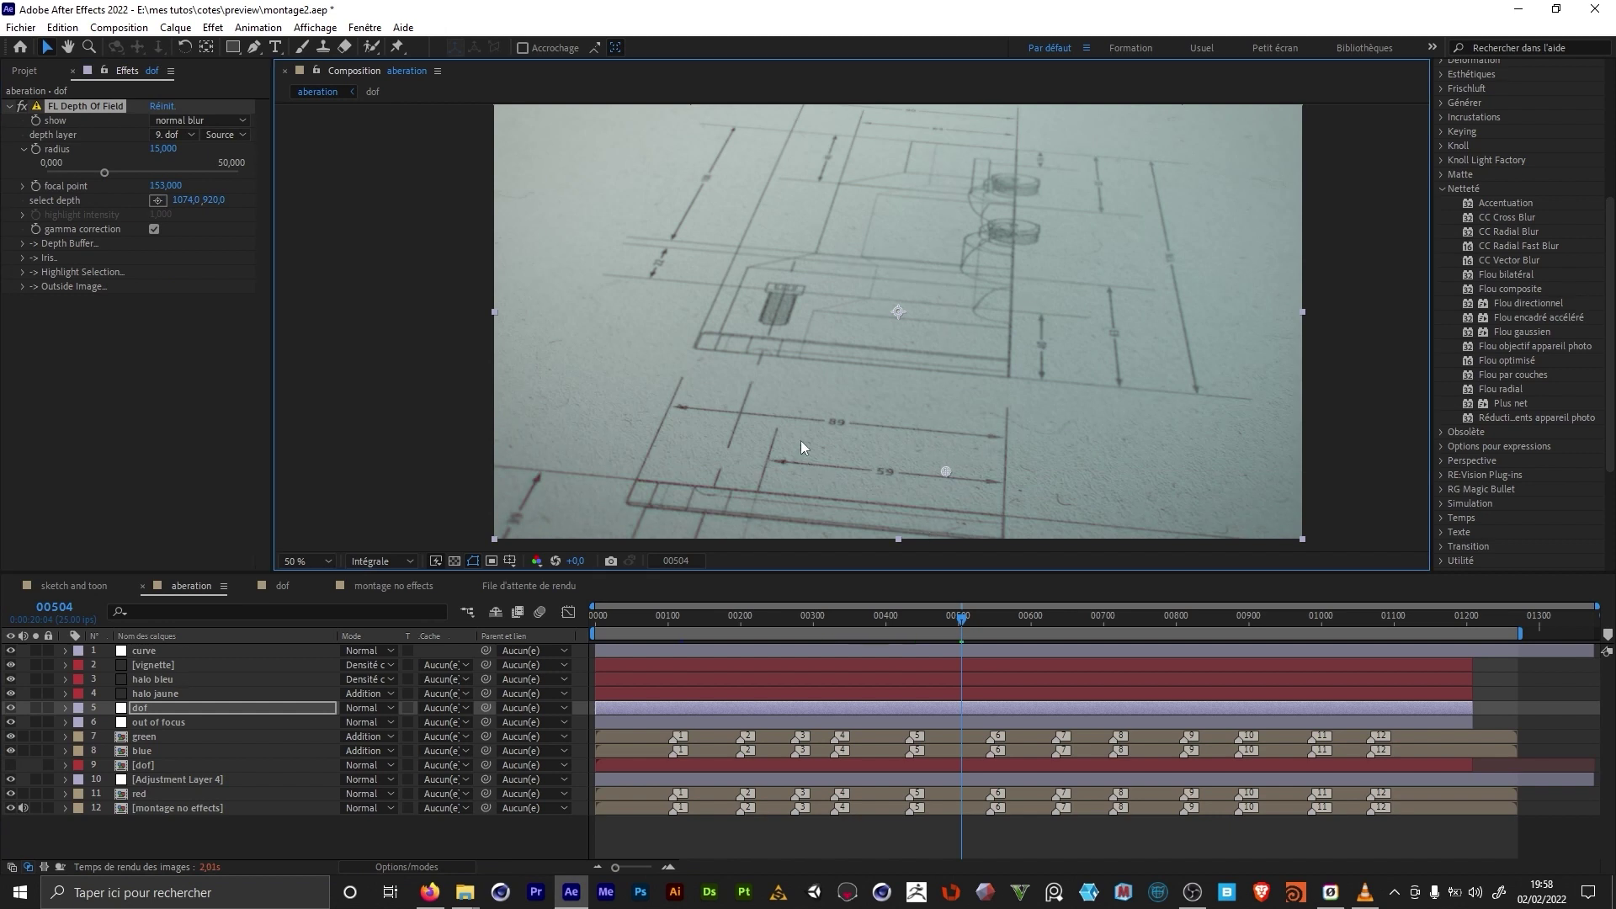
click(158, 200)
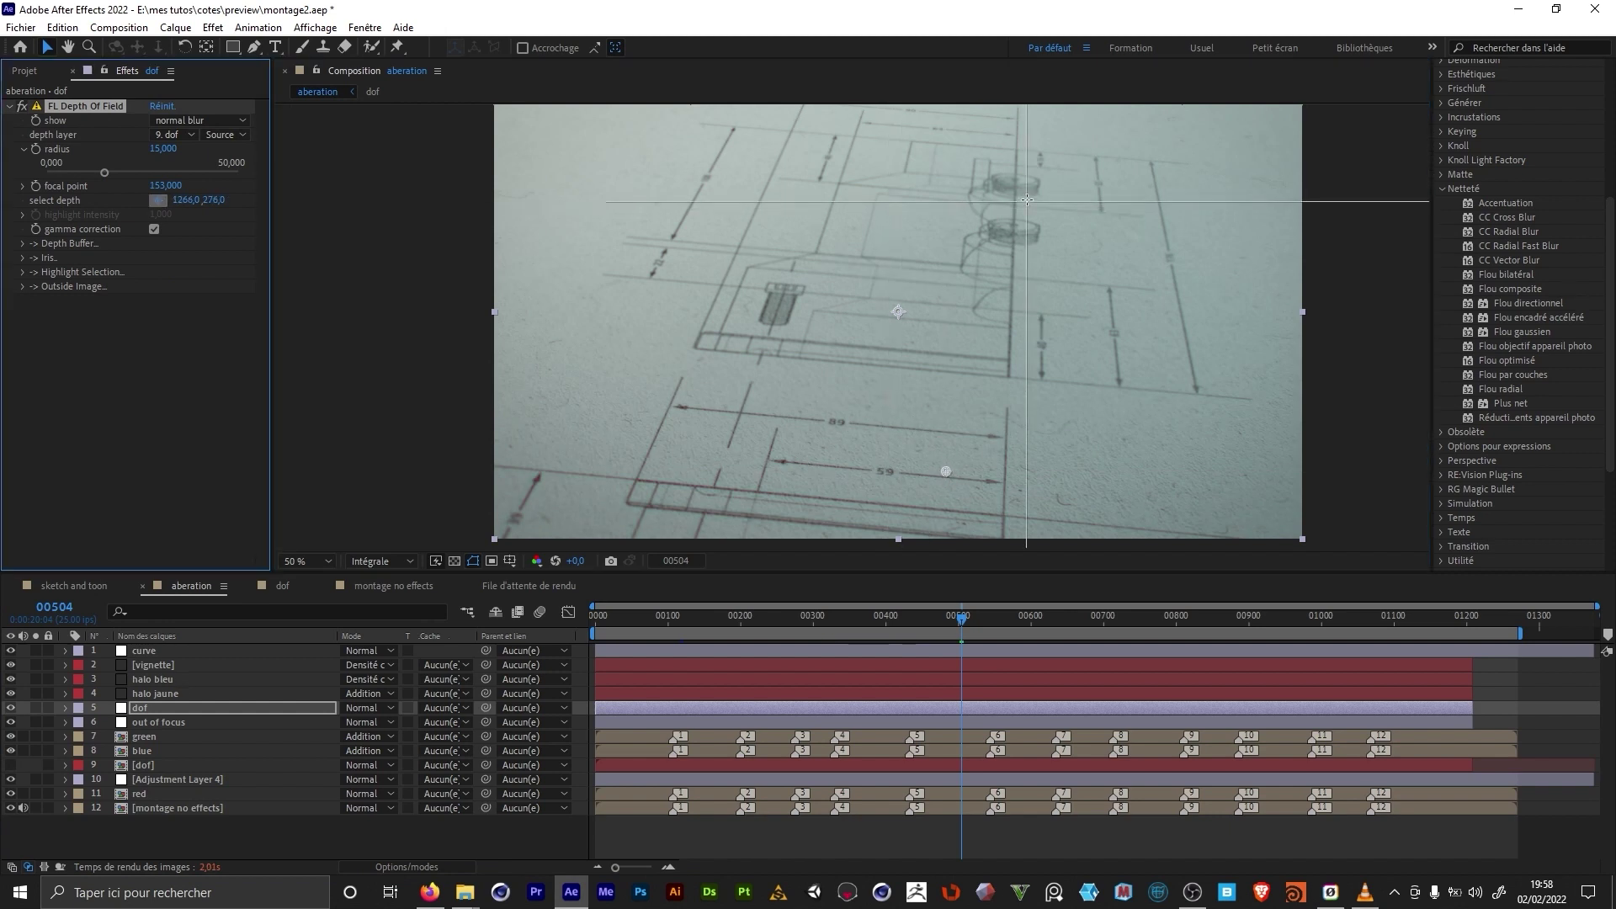
click(1016, 197)
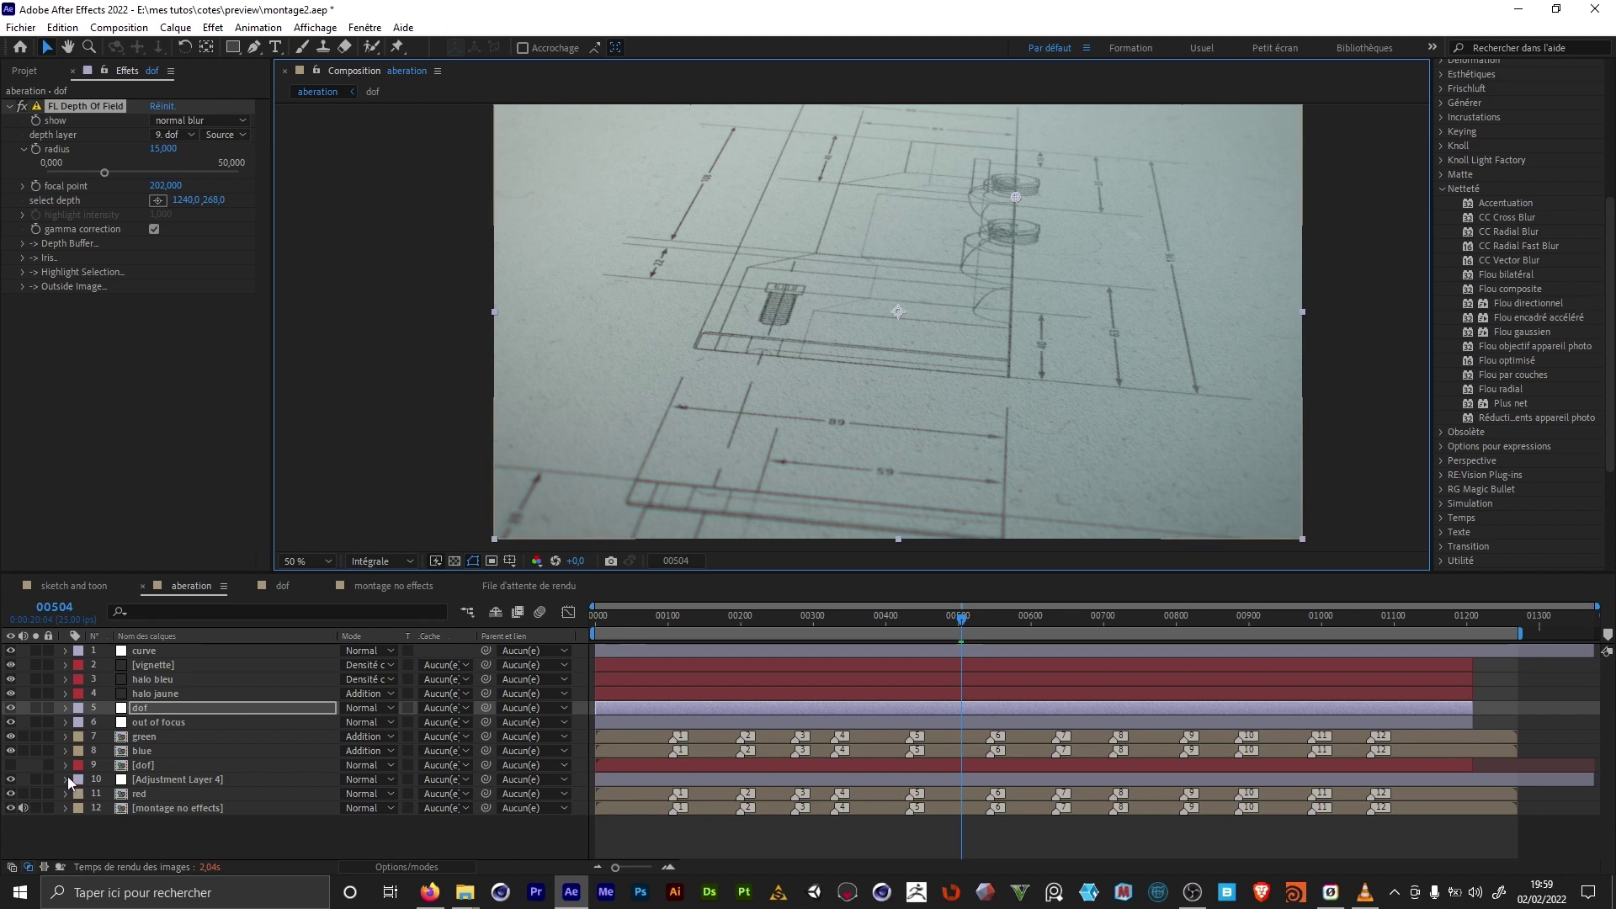
Step: Open the nested dof composition and inspect its animated gradient mask at several frames along the timeline
click(132, 768)
double_click(124, 768)
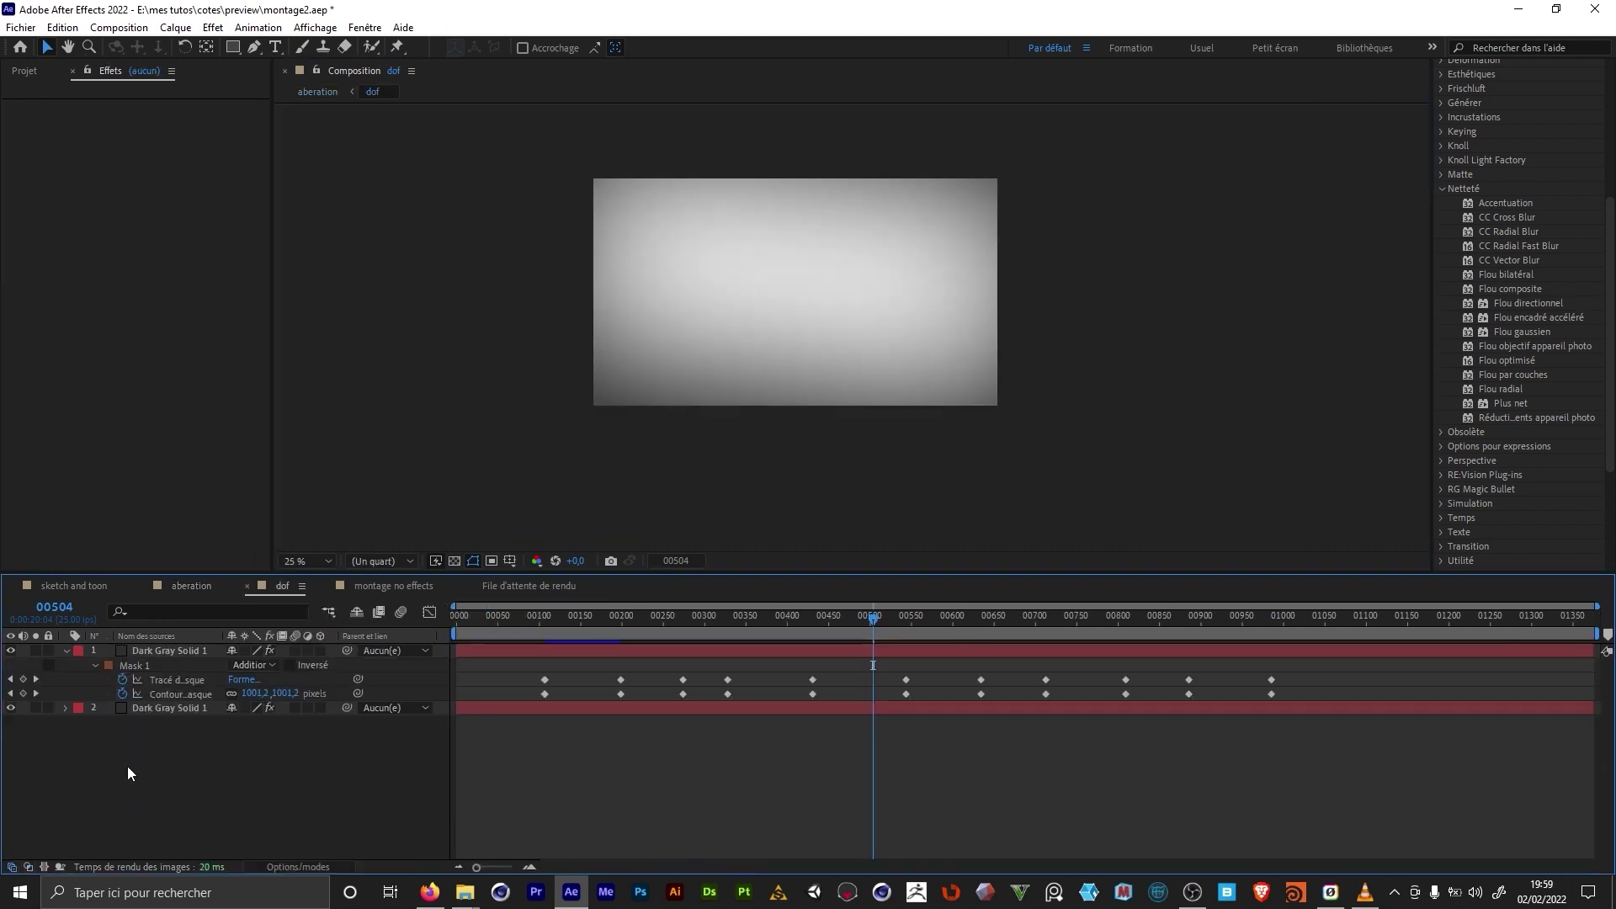
click(660, 616)
click(709, 616)
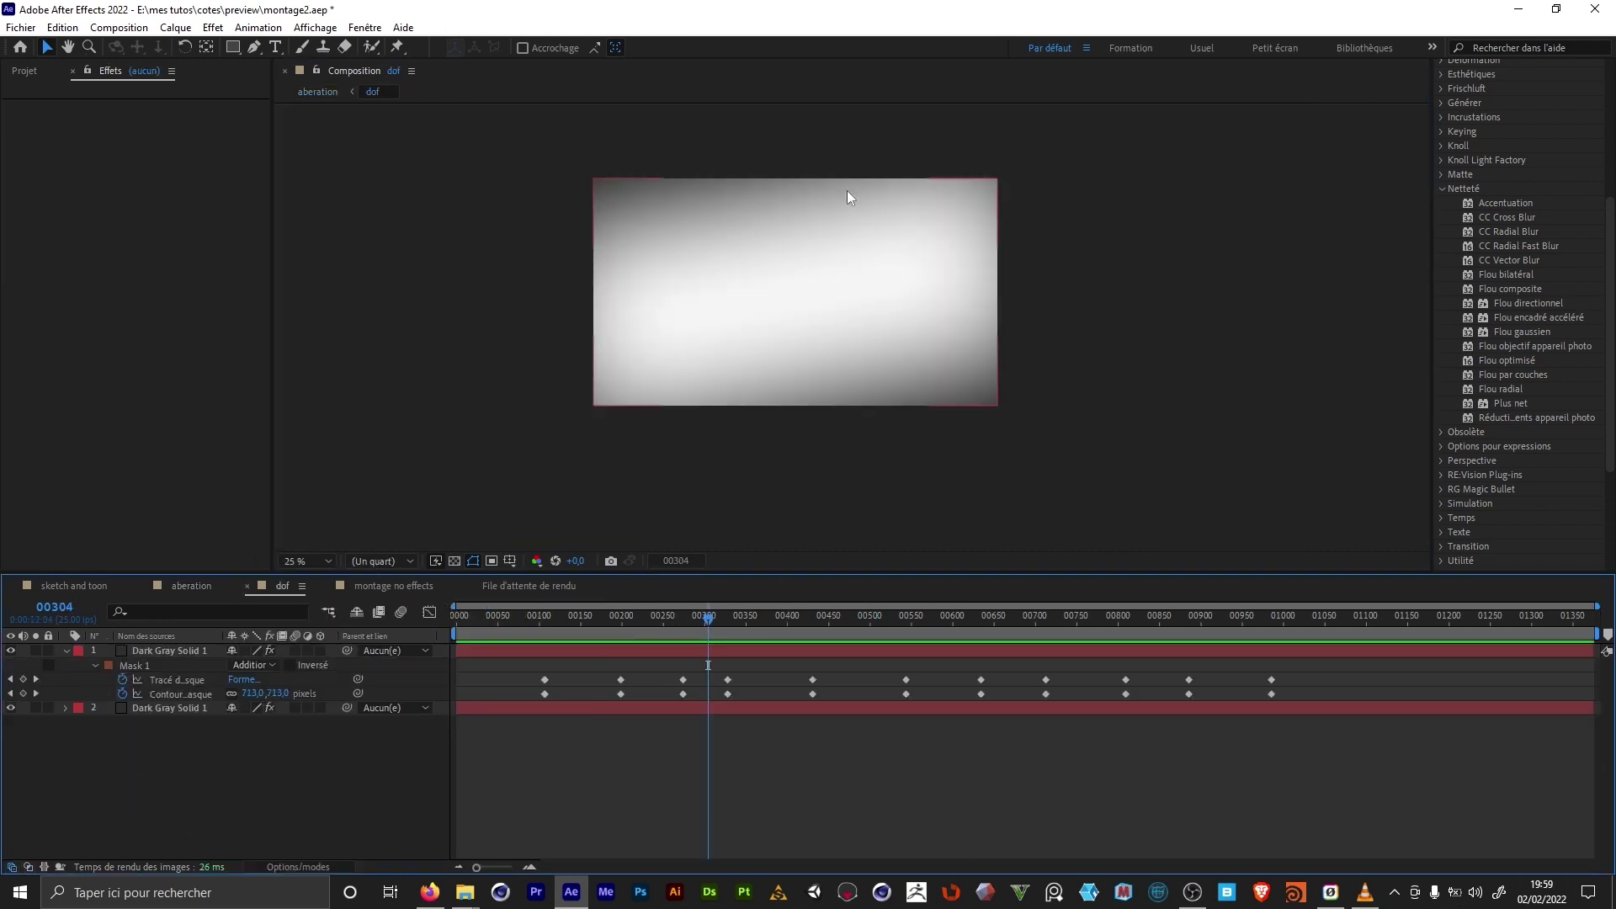
click(766, 614)
click(847, 618)
click(933, 613)
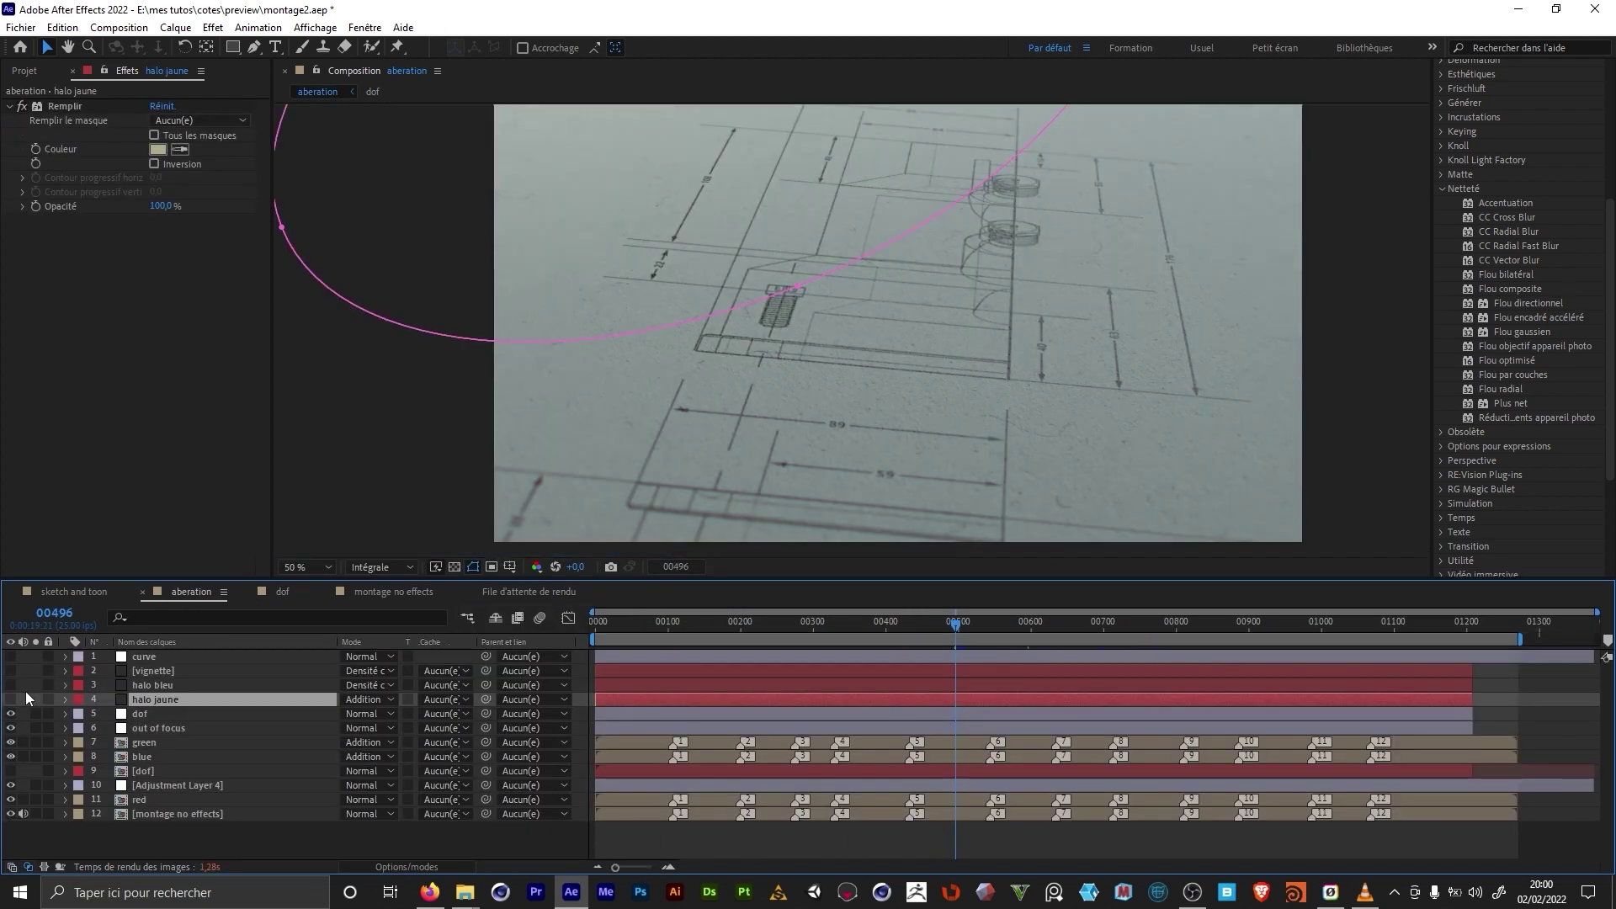
Step: Show the halo jaune layer in the aberation composition and inspect the halo jaune and halo bleu masks around the frame
click(11, 700)
middle_drag(770, 271, 774, 272)
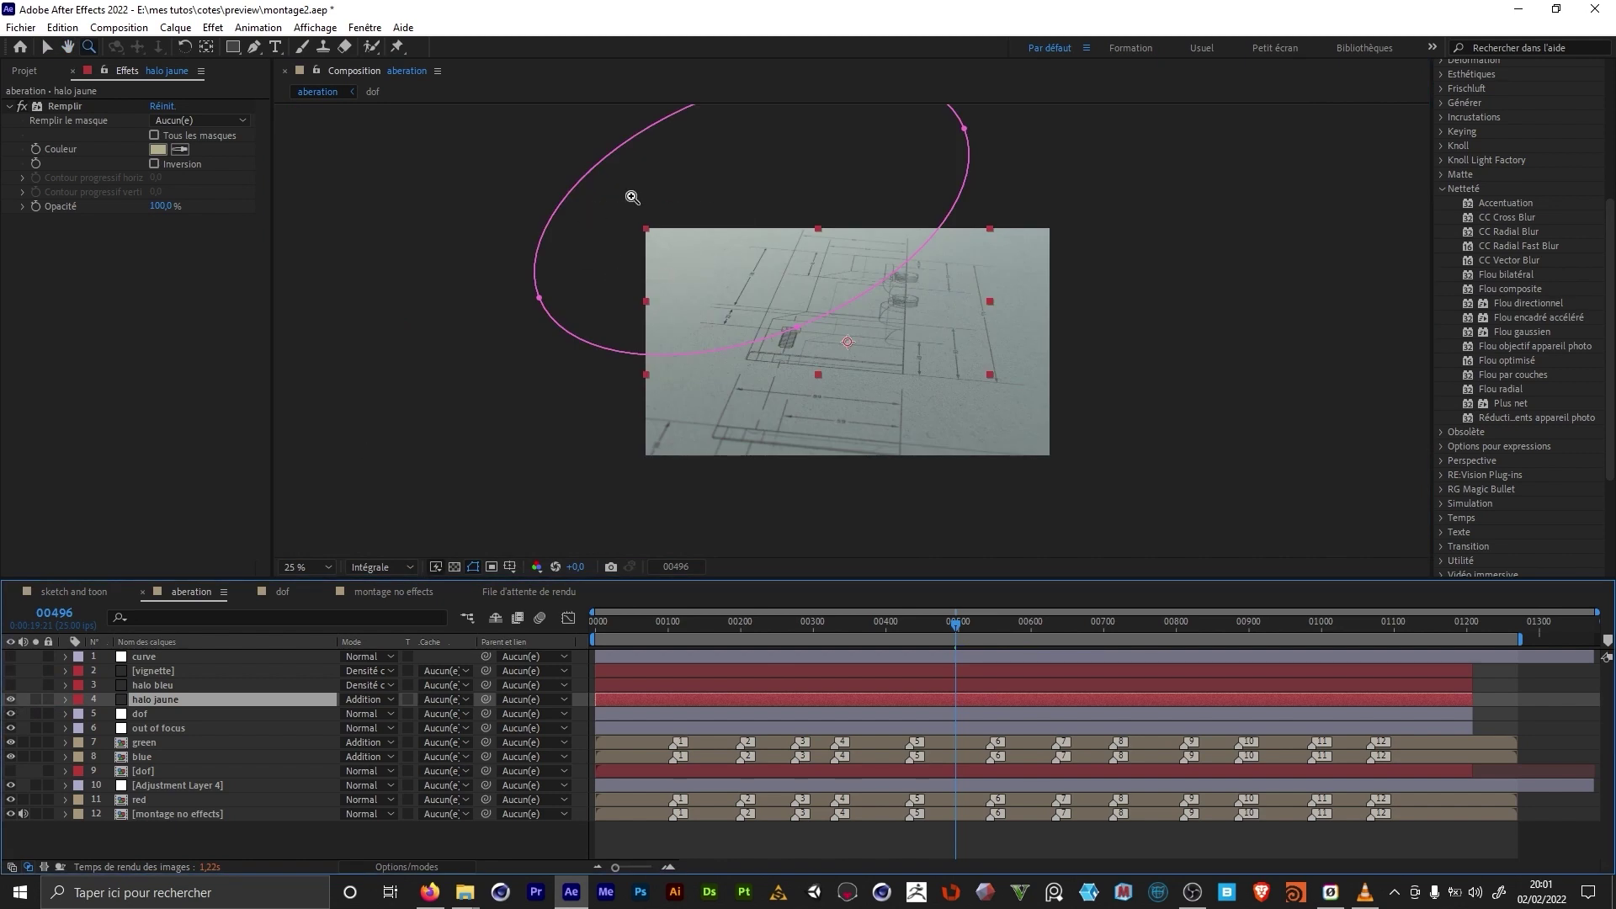
click(155, 686)
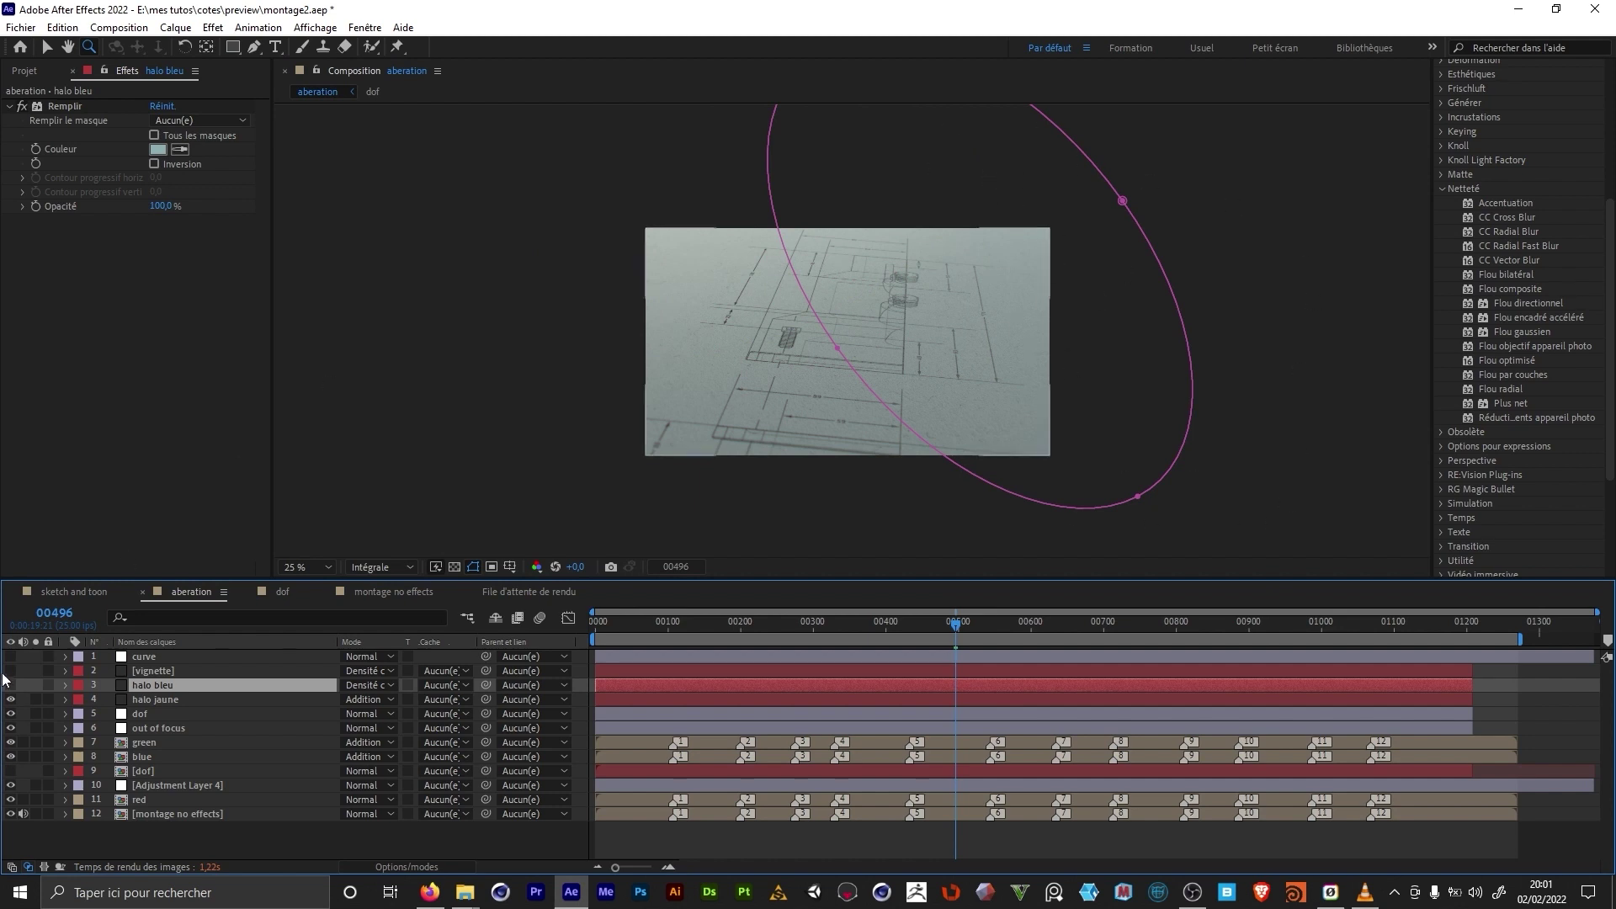
drag(904, 578, 901, 633)
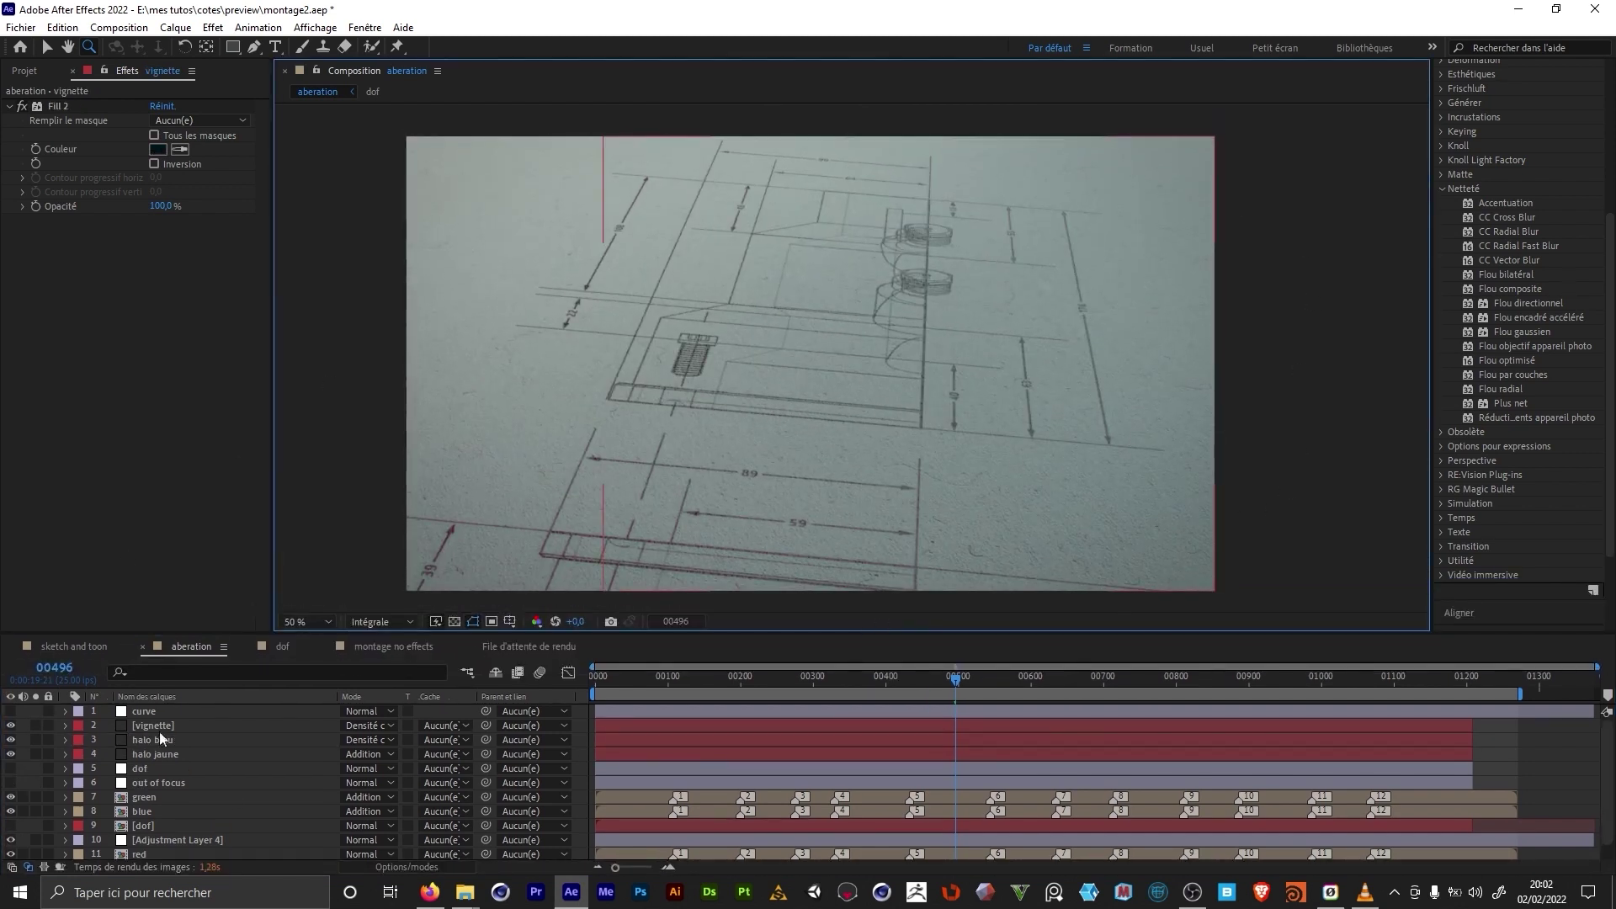
Step: Toggle the vignette layer's visibility several times to compare the image with and without it
click(10, 726)
click(10, 726)
click(10, 727)
click(10, 728)
click(10, 728)
click(10, 727)
Step: Make the curve layer visible, comparing the image with and without its Courbes adjustment
click(165, 714)
click(164, 723)
click(165, 713)
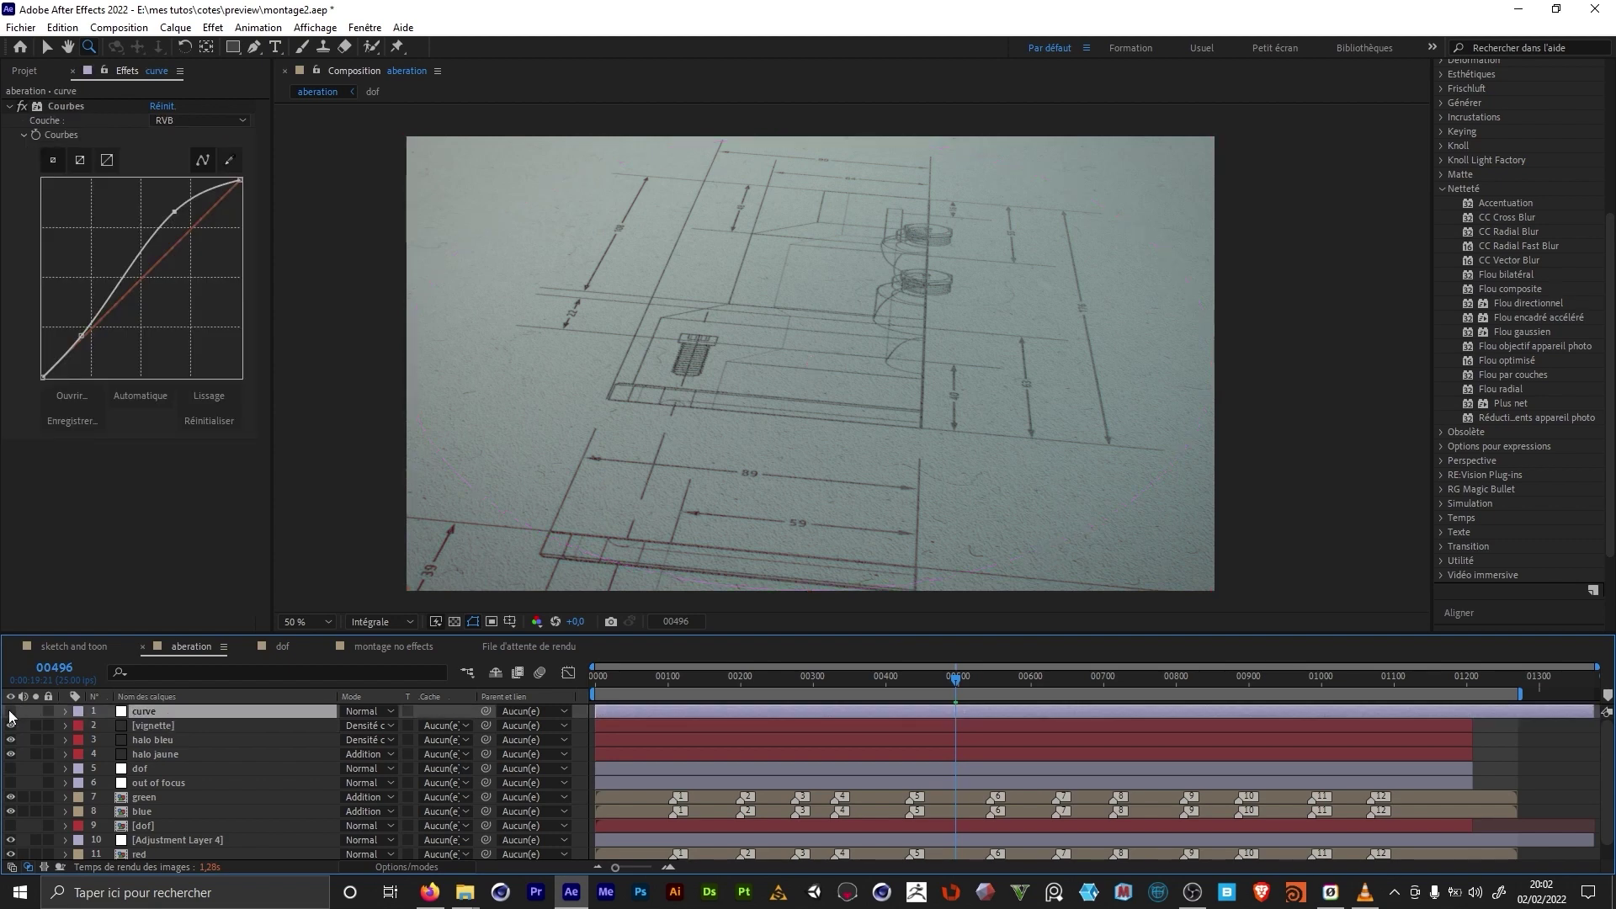
click(10, 714)
click(11, 714)
click(10, 713)
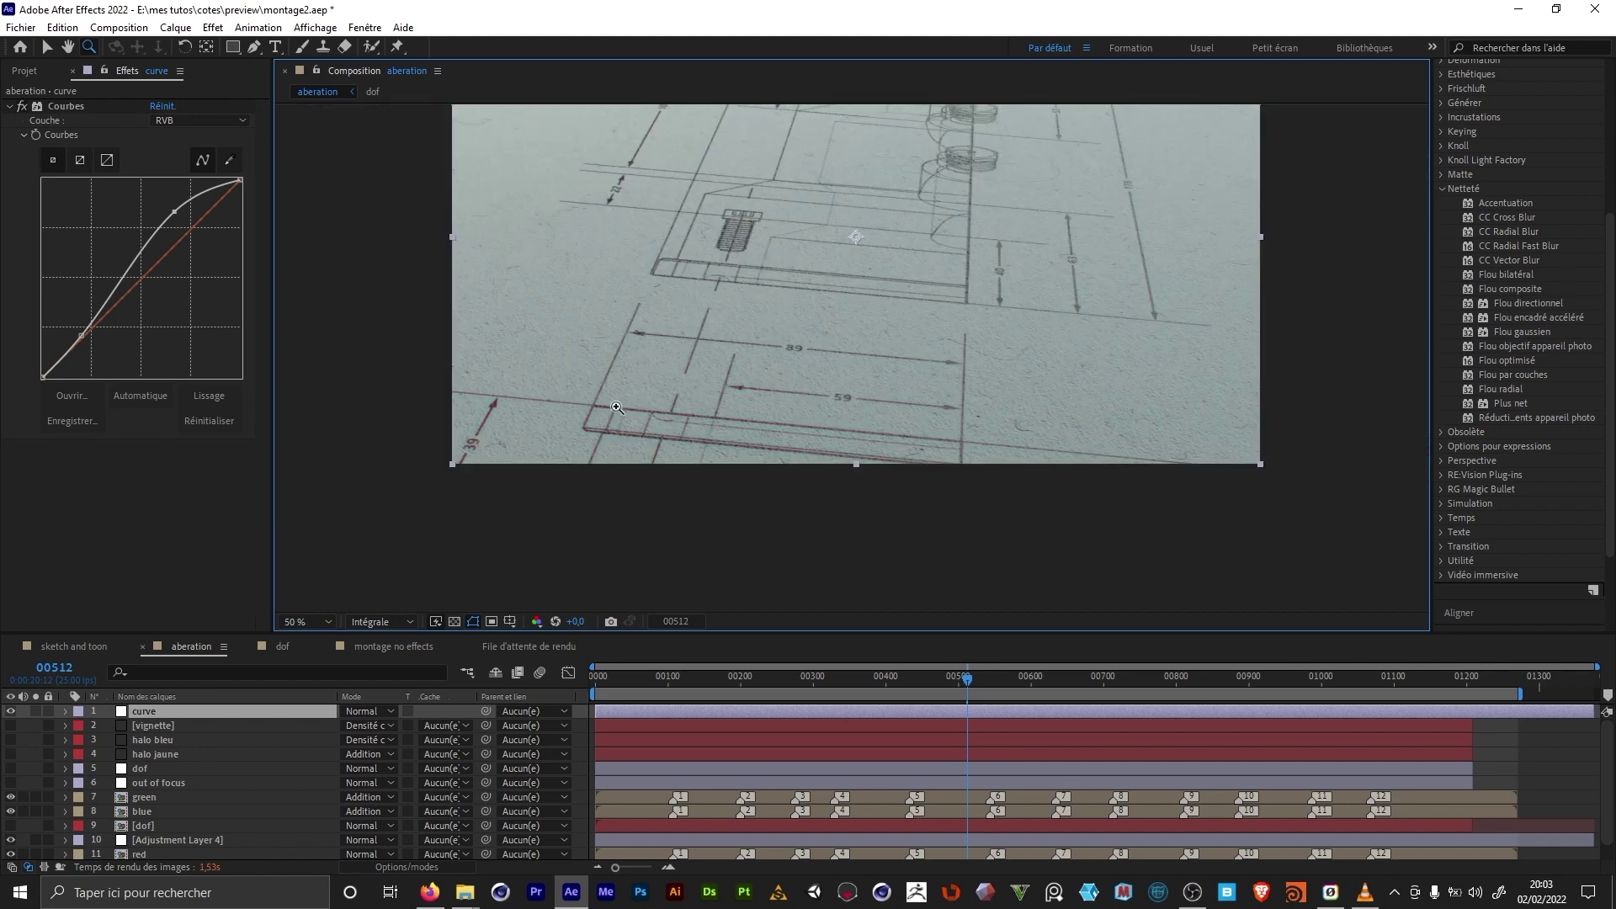
Step: Examine the colour fringes near the 39 dimension at frame 512, then inspect the red layer's Décalage des couches effect
click(596, 425)
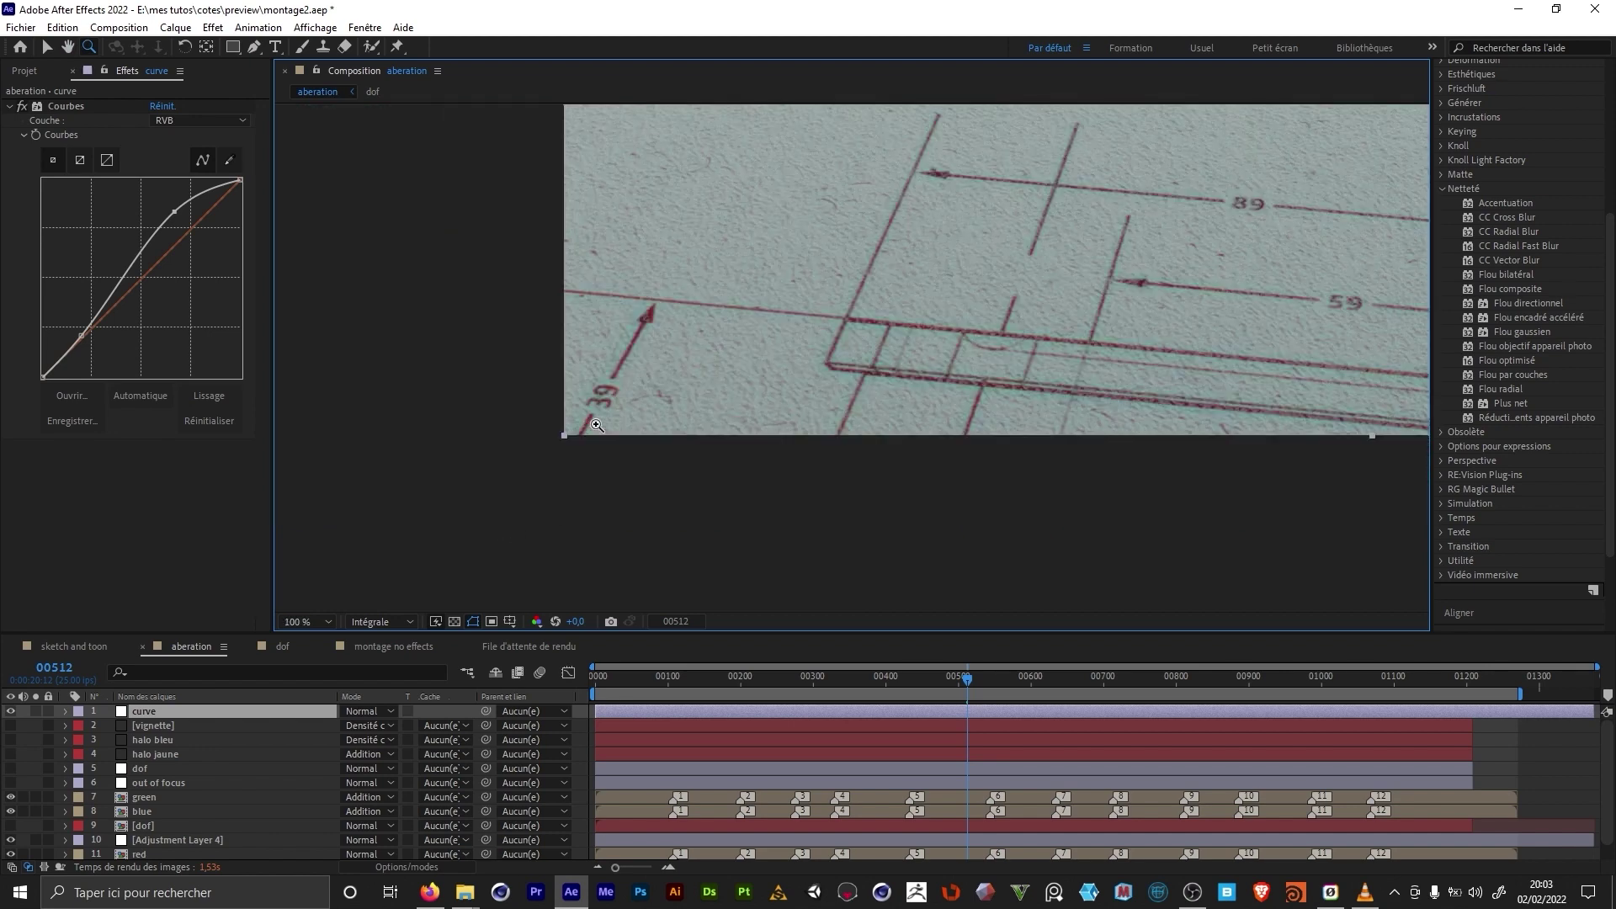
drag(597, 632, 632, 483)
click(256, 737)
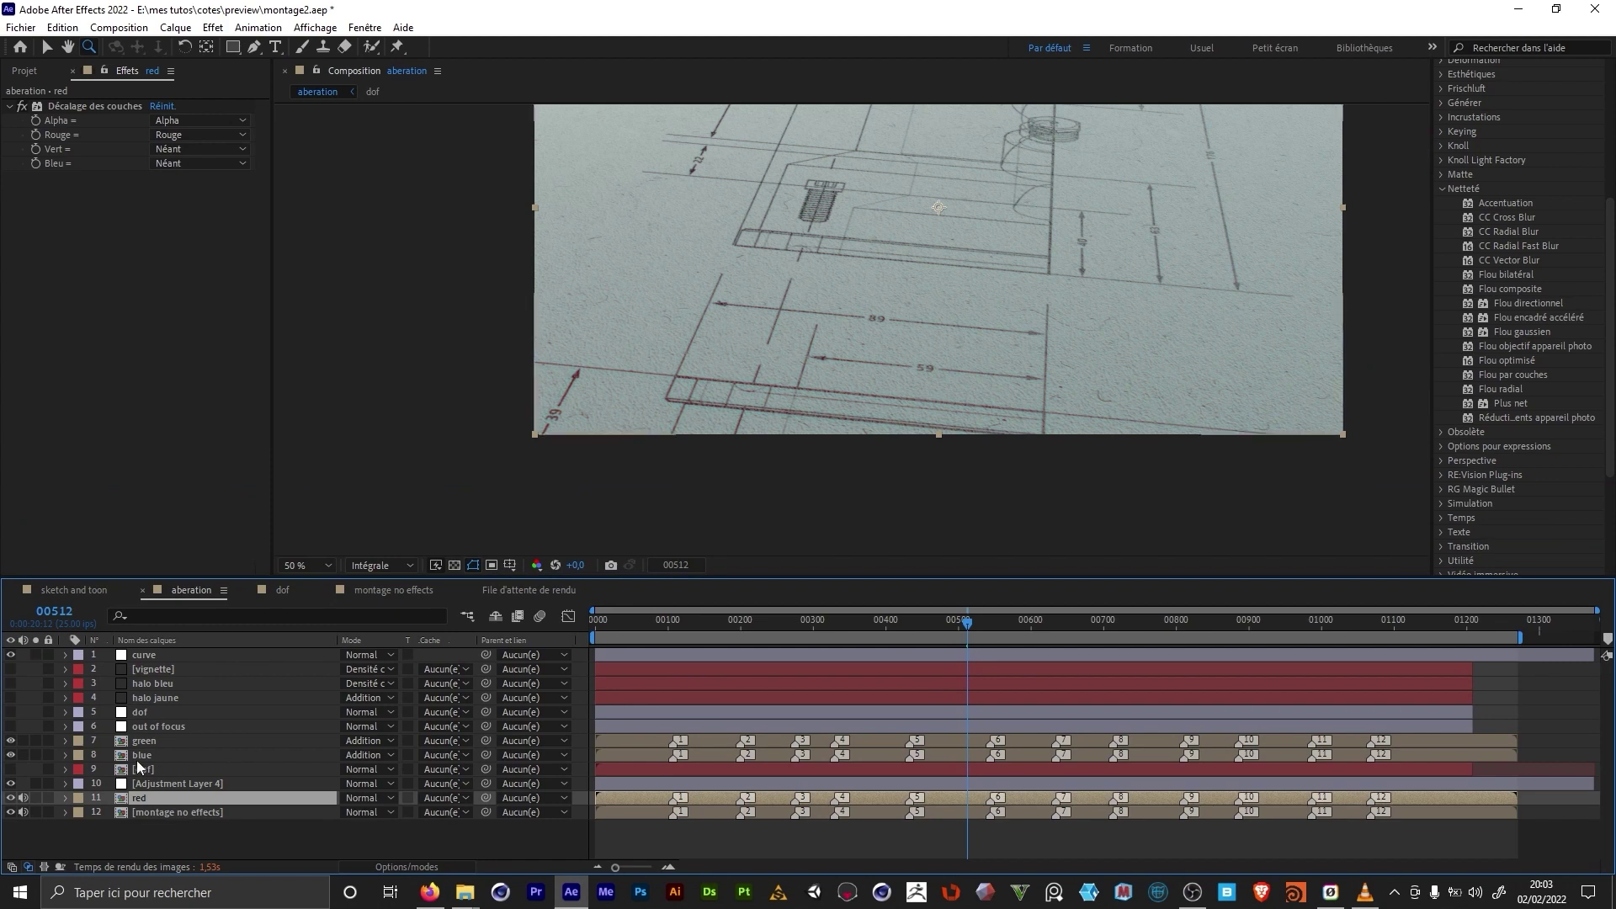
click(150, 811)
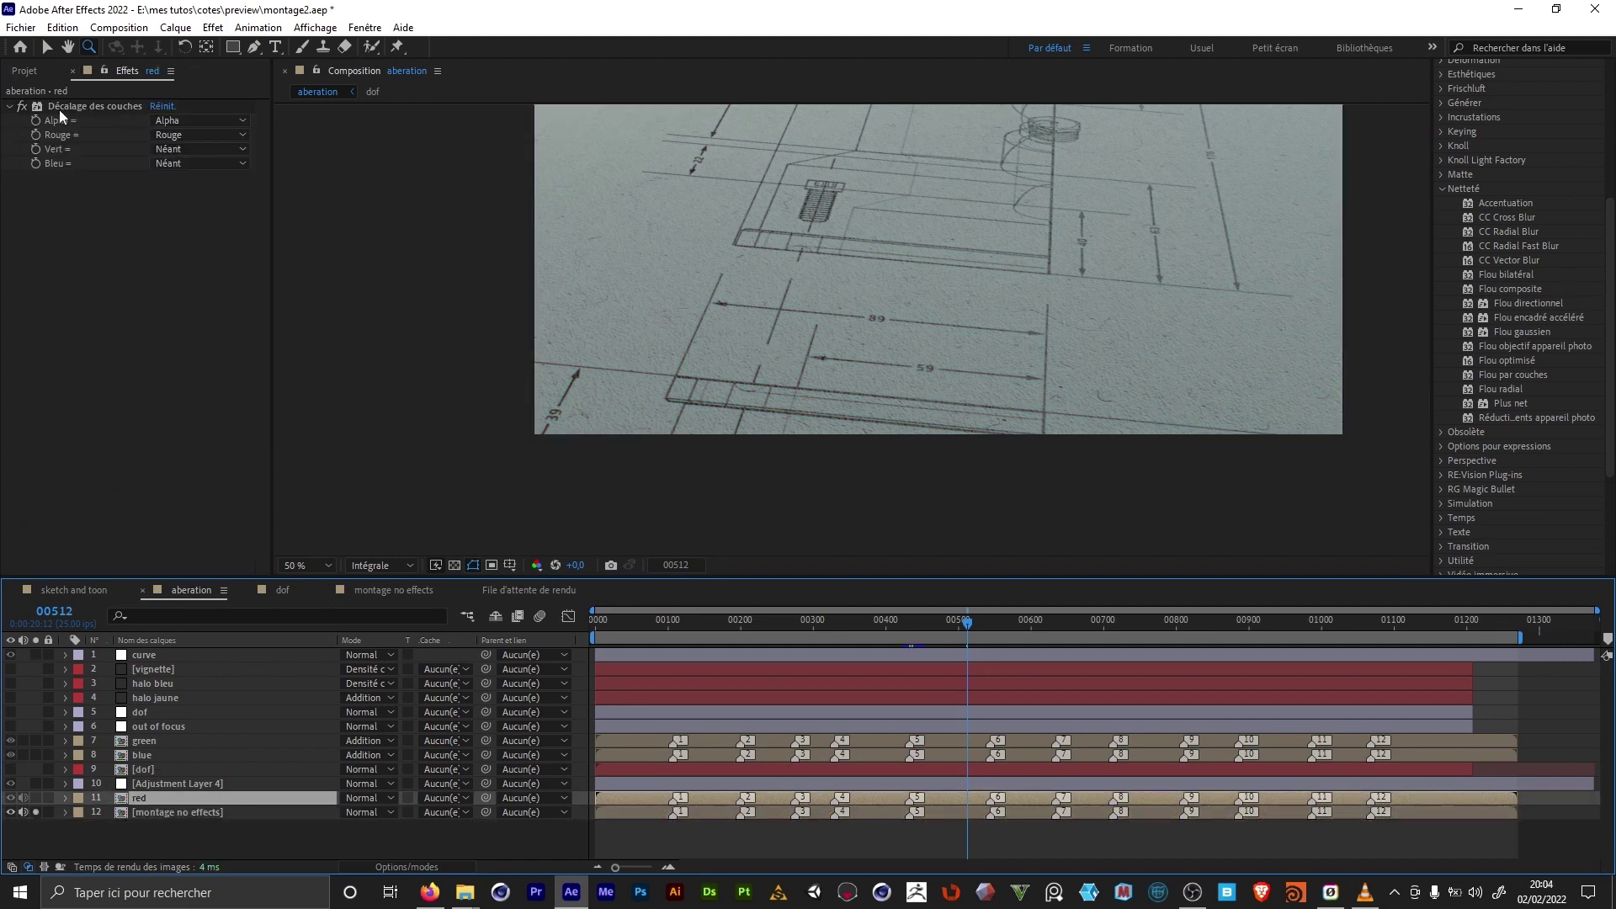
click(94, 105)
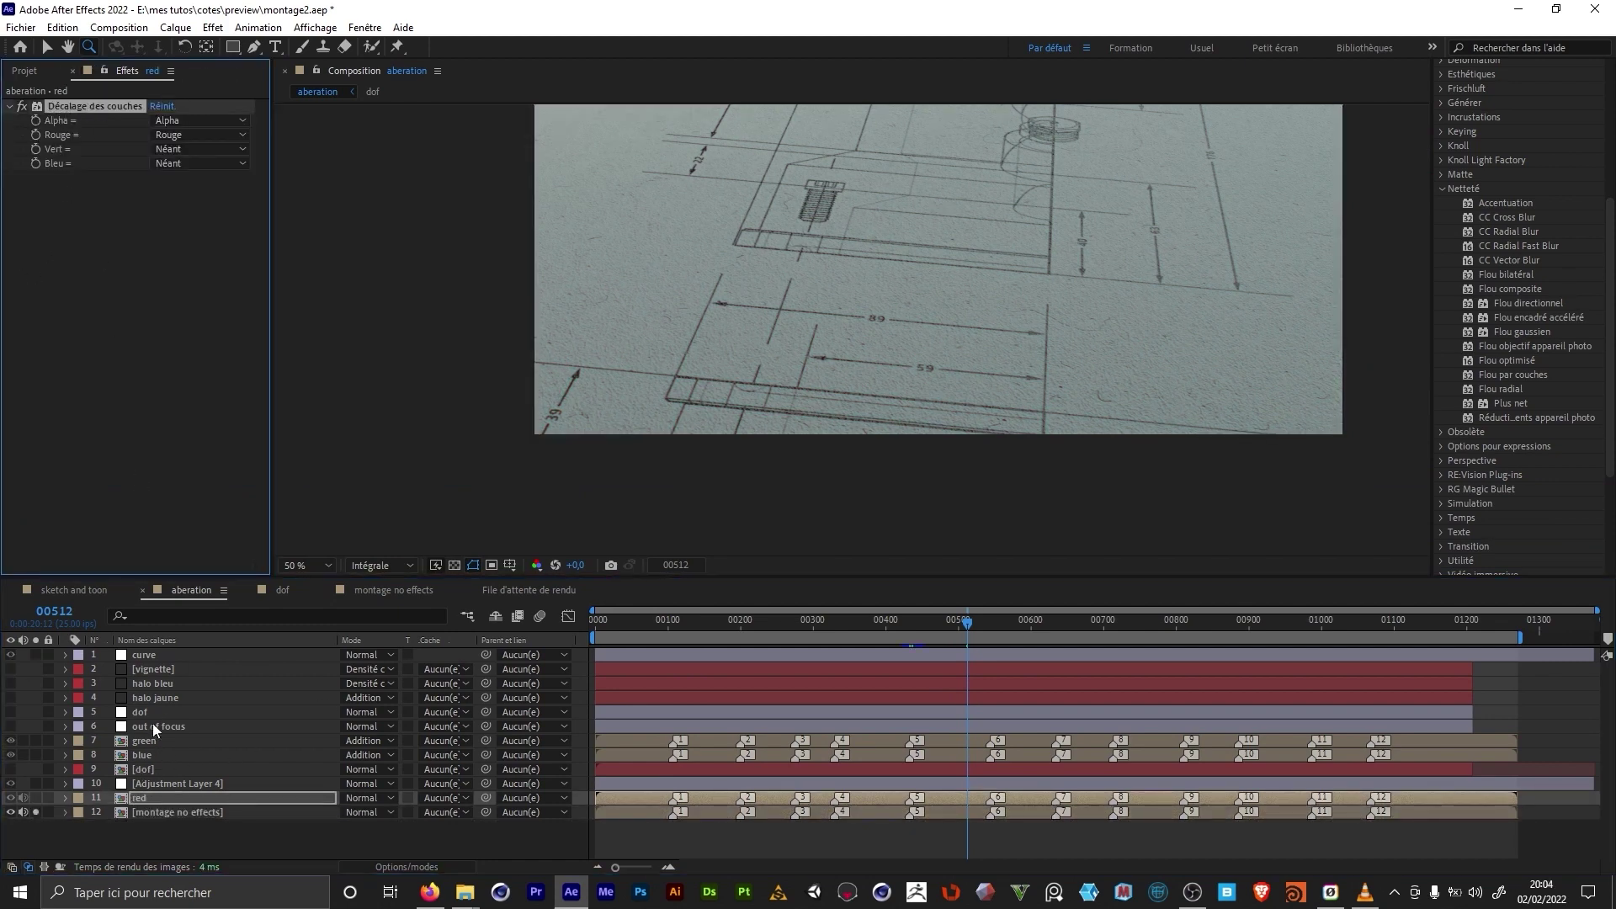
click(136, 796)
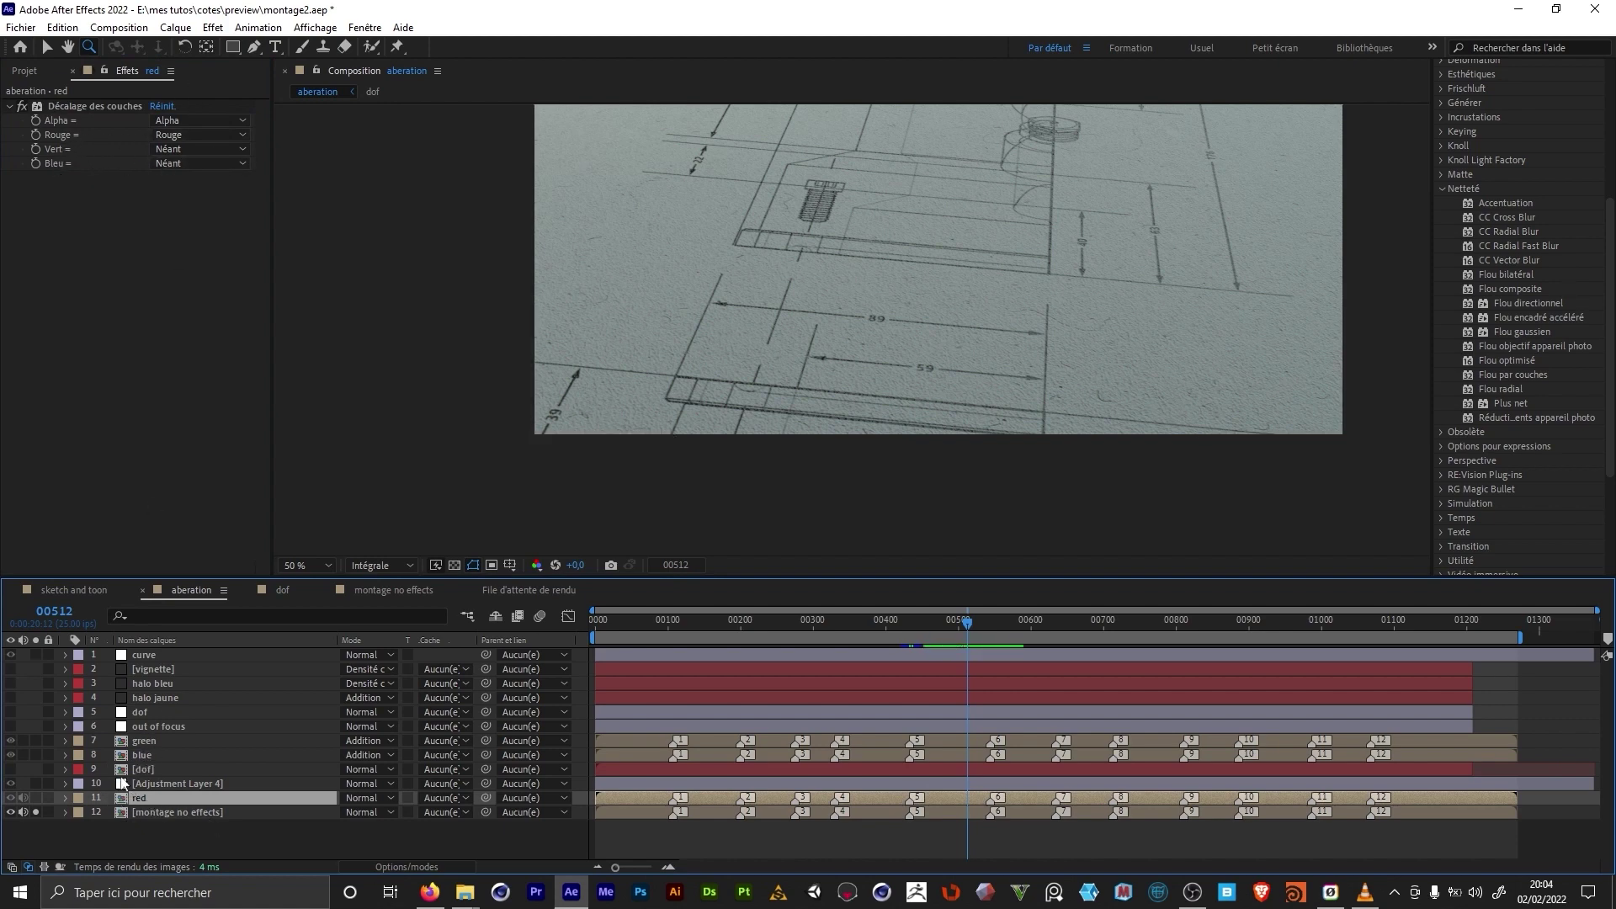
Step: Solo the red, blue and green layers one at a time to view each separate colour channel
click(36, 798)
middle_drag(942, 238, 916, 317)
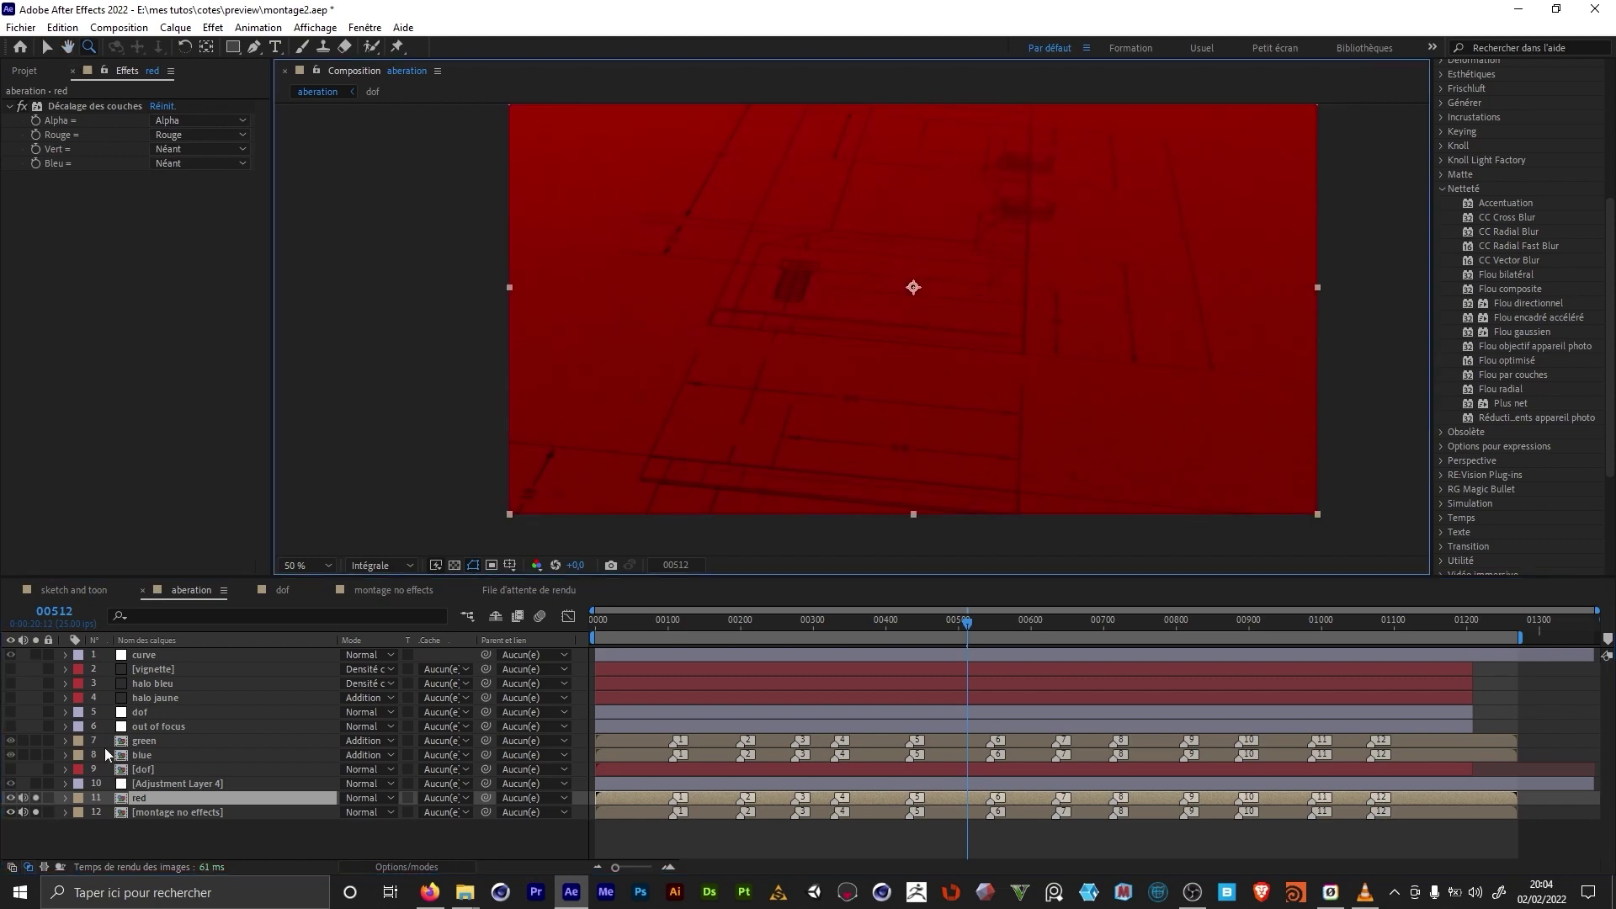
click(35, 798)
click(148, 755)
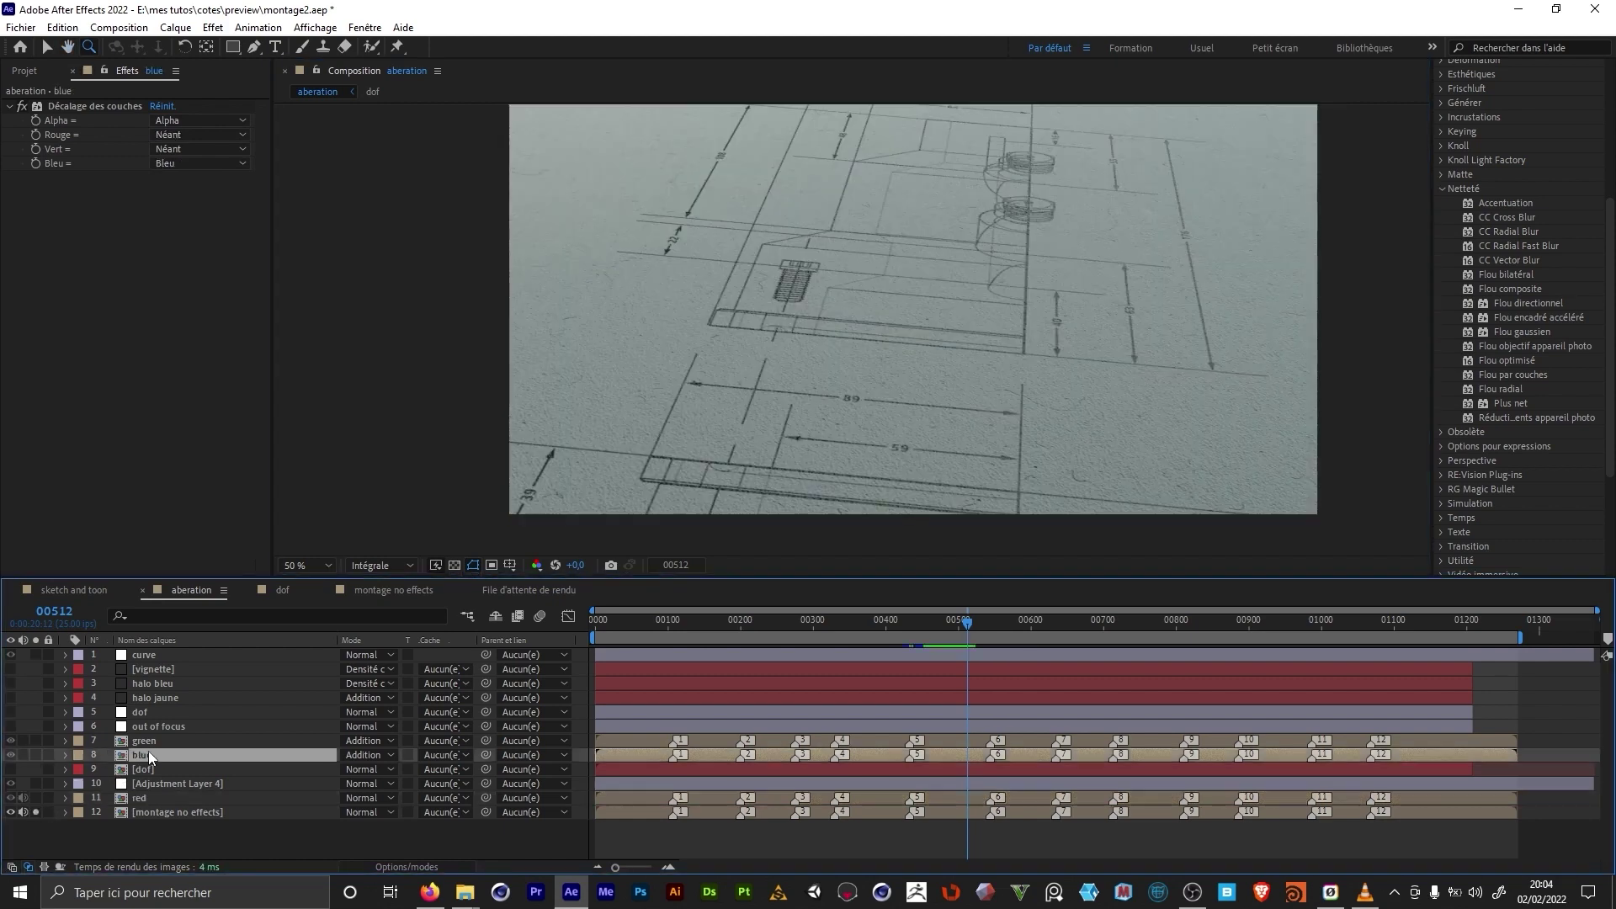
click(35, 755)
click(36, 755)
click(37, 741)
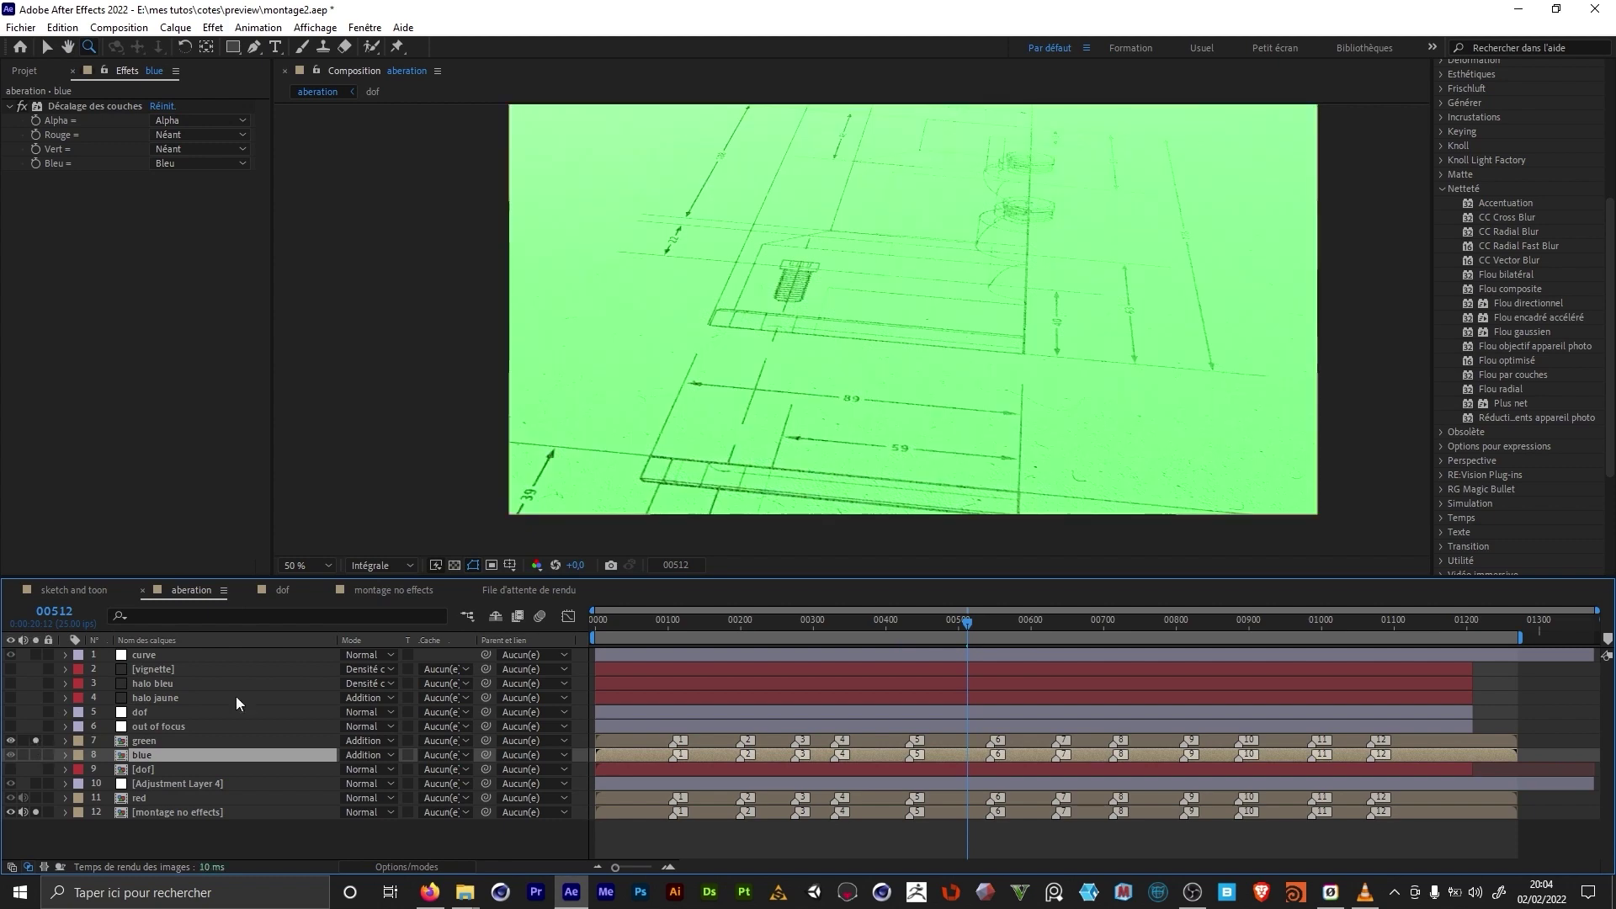
click(36, 741)
Step: Solo the red, blue and green layers together, then add Adjustment Layer 4 to compare the colour fringes up close
click(35, 798)
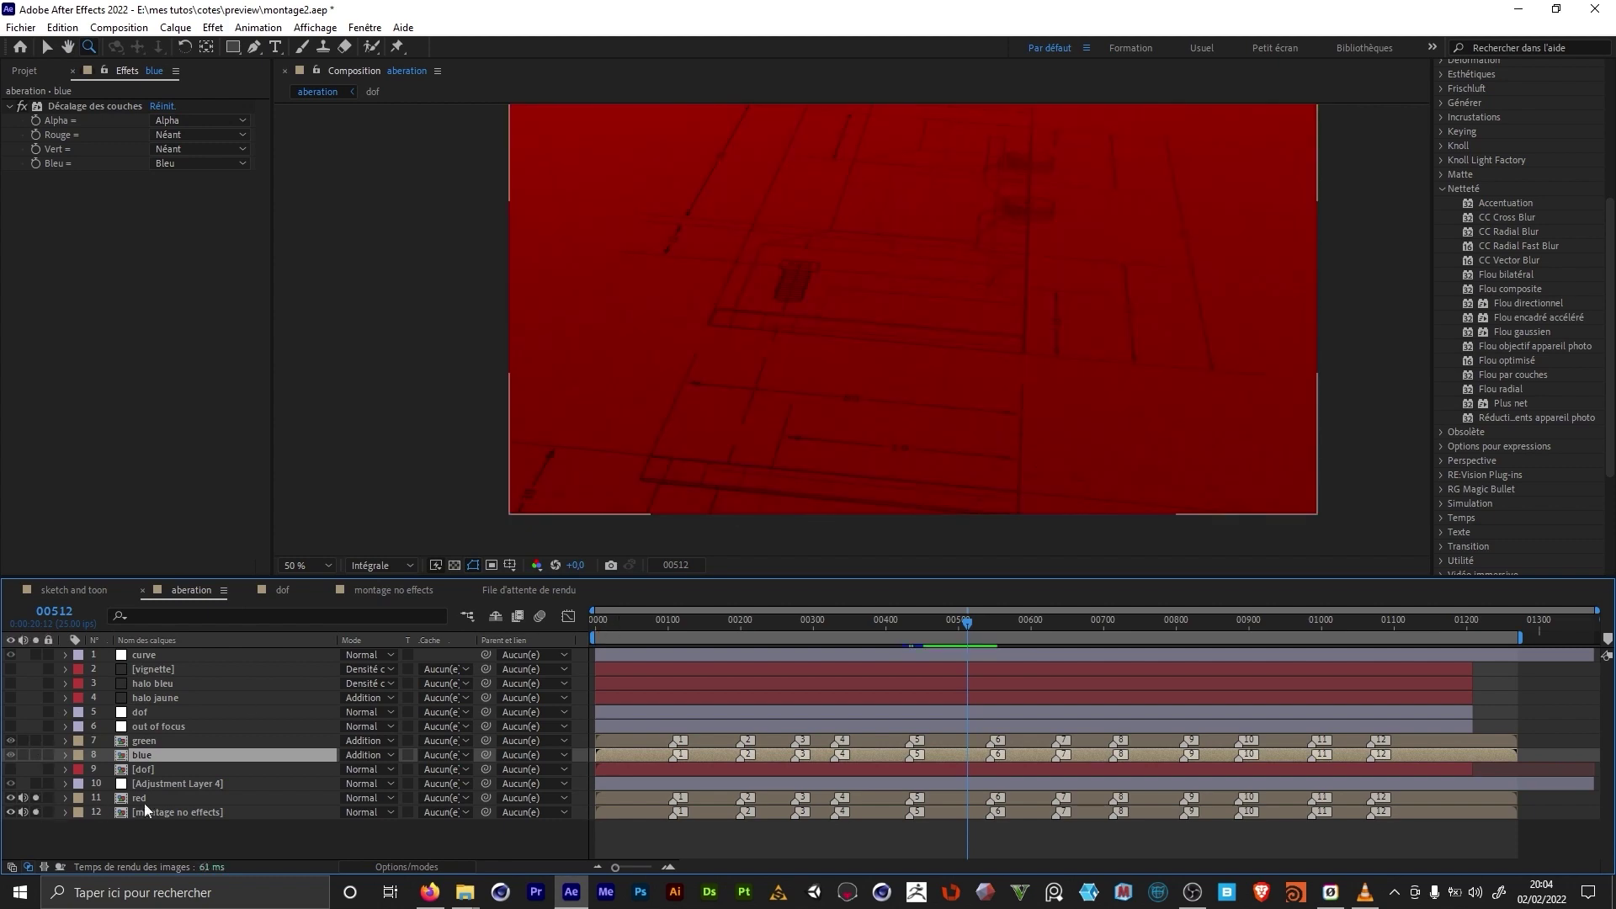
click(36, 755)
click(35, 741)
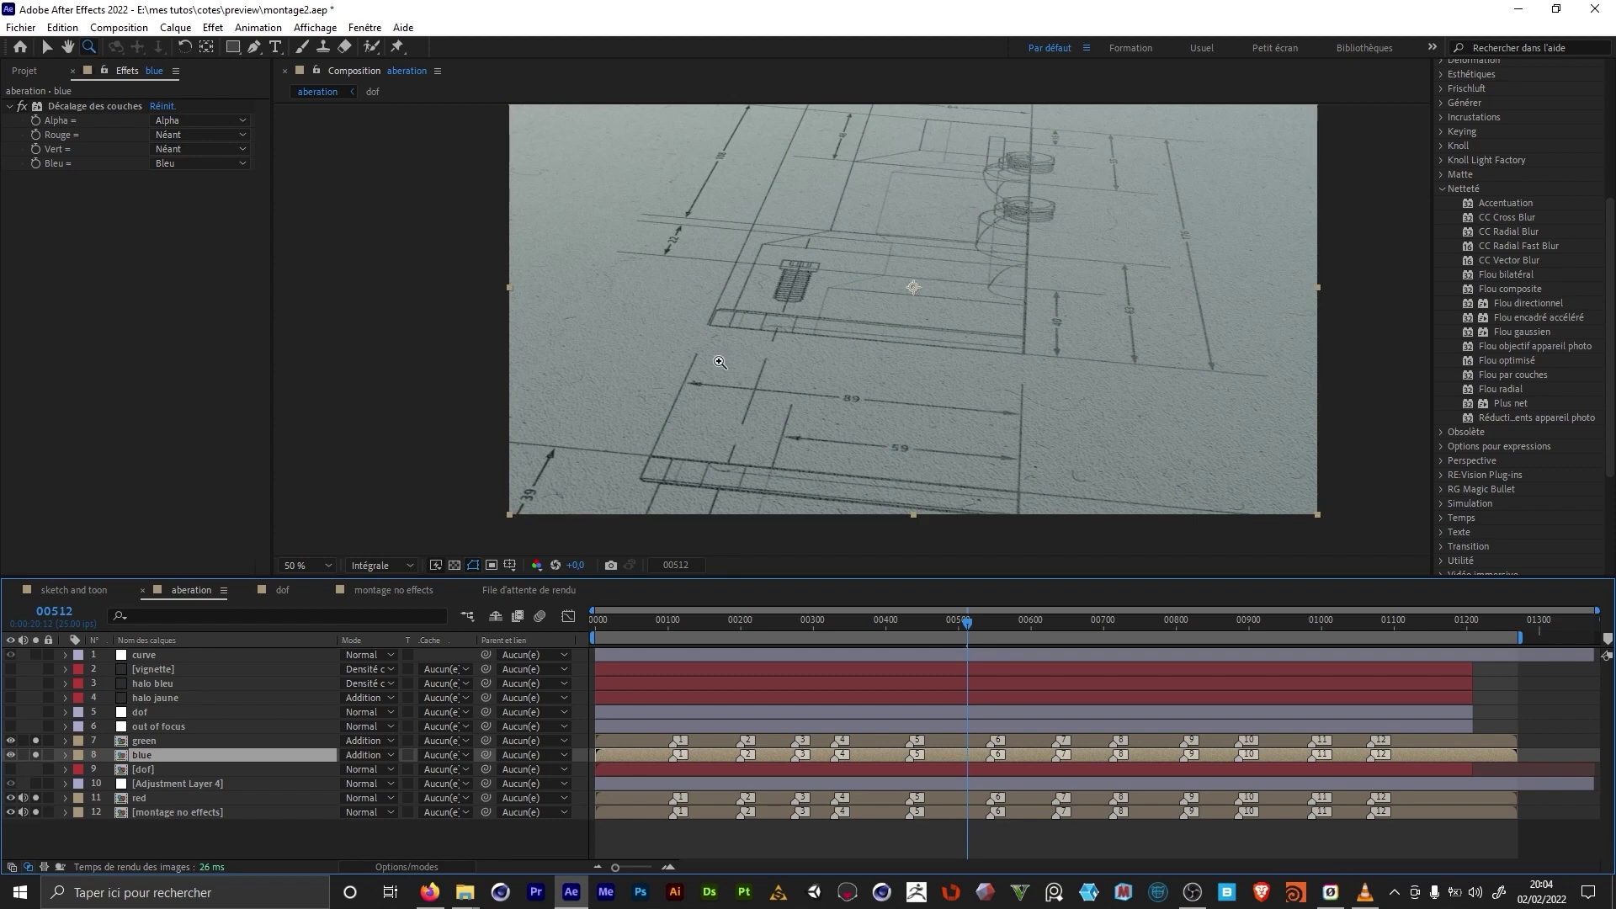
click(623, 467)
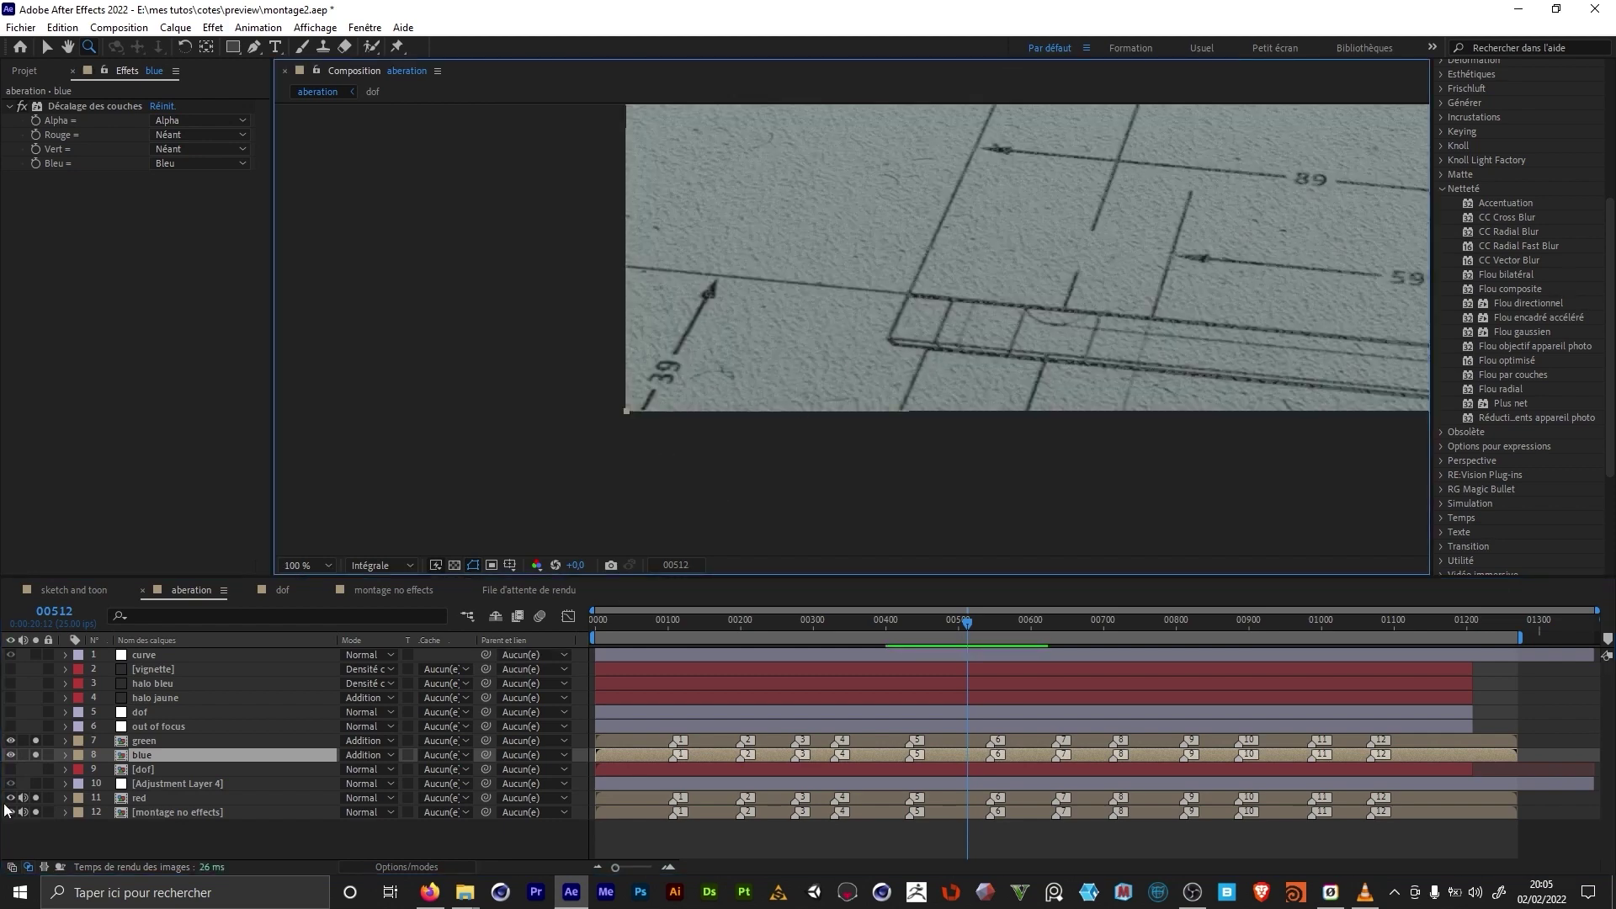
click(36, 784)
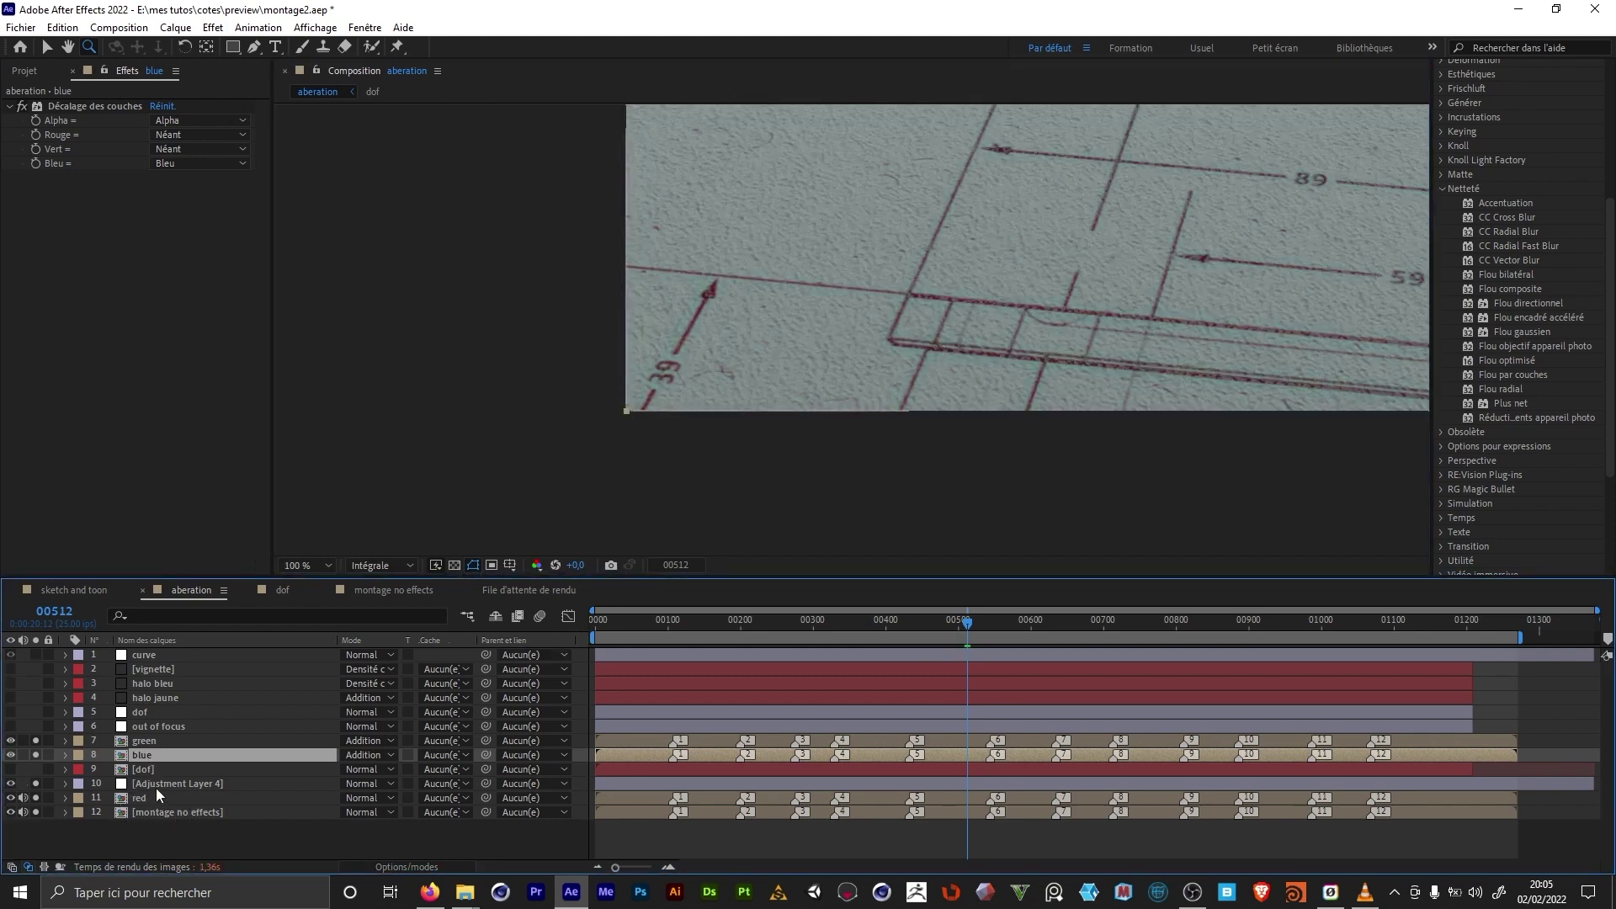
Step: On Adjustment Layer 4, disable FL Depth Of Field, set Compensation optique's field of view to 70,7, and clear the layer solos
click(154, 788)
click(21, 207)
drag(159, 120, 641, 98)
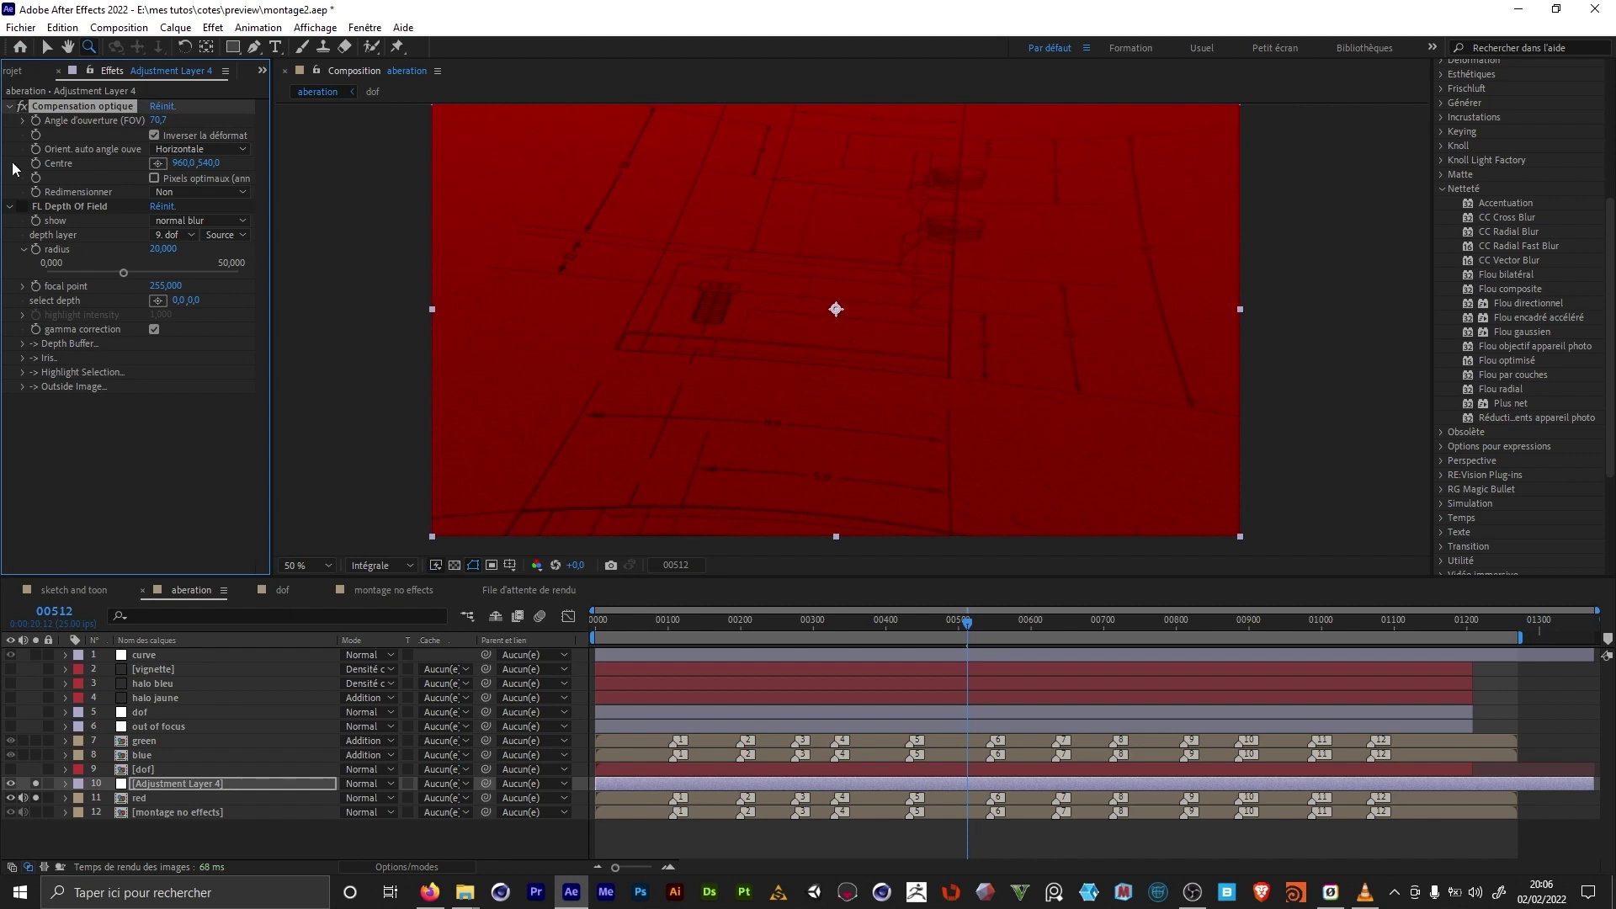
drag(35, 798, 36, 785)
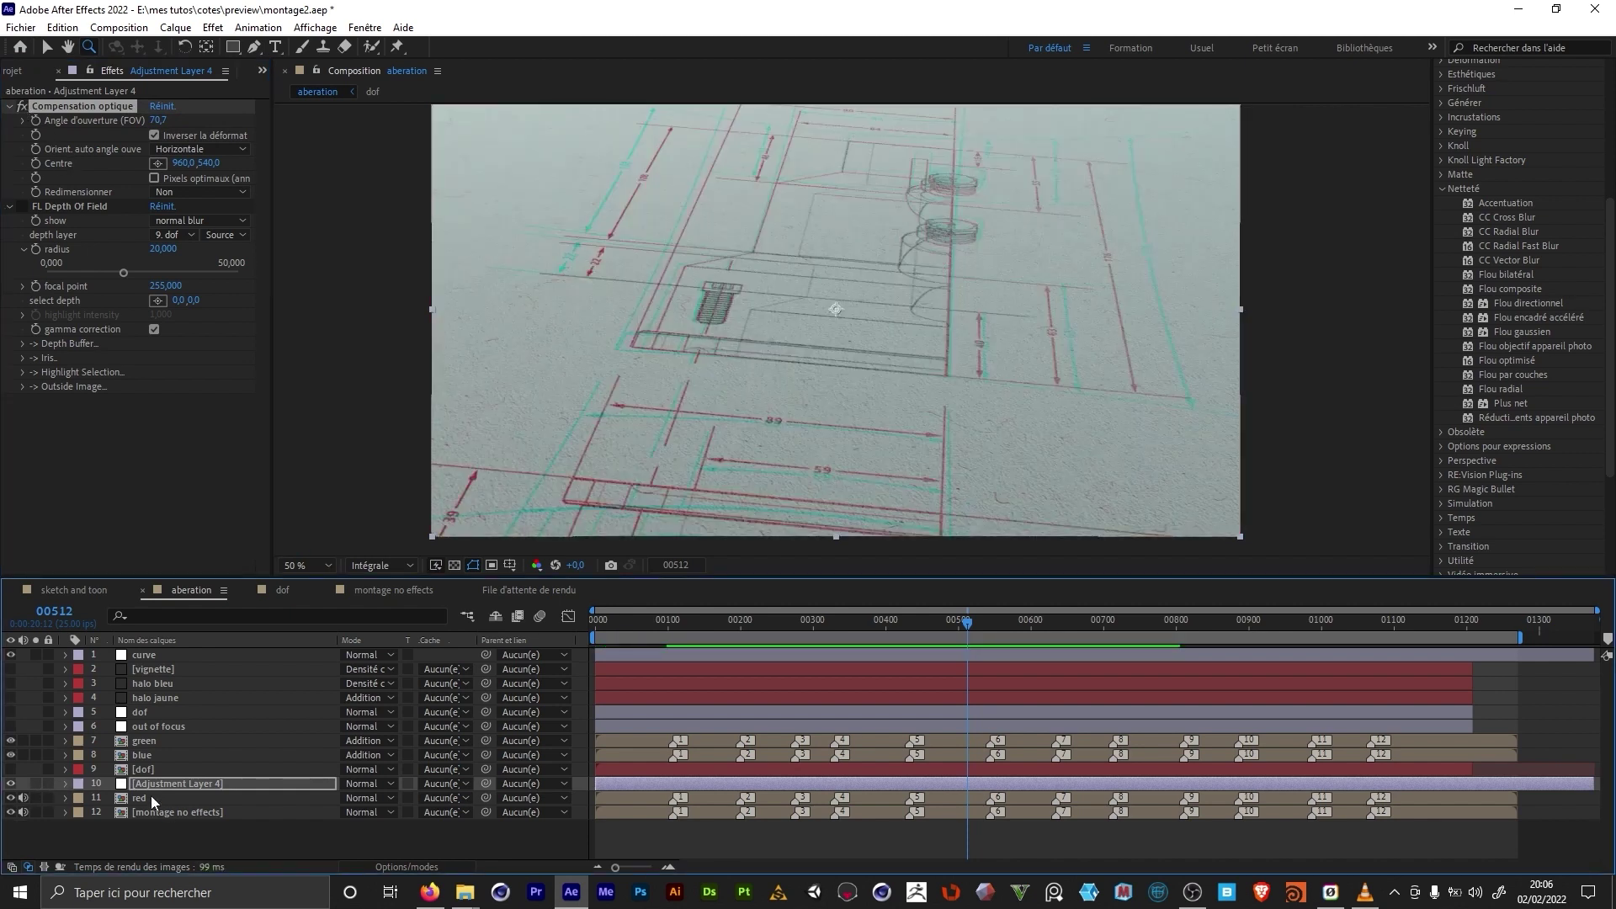
Step: Examine the red and cyan fringes closely across the lower part of the drawing with the blue layer selected
click(570, 488)
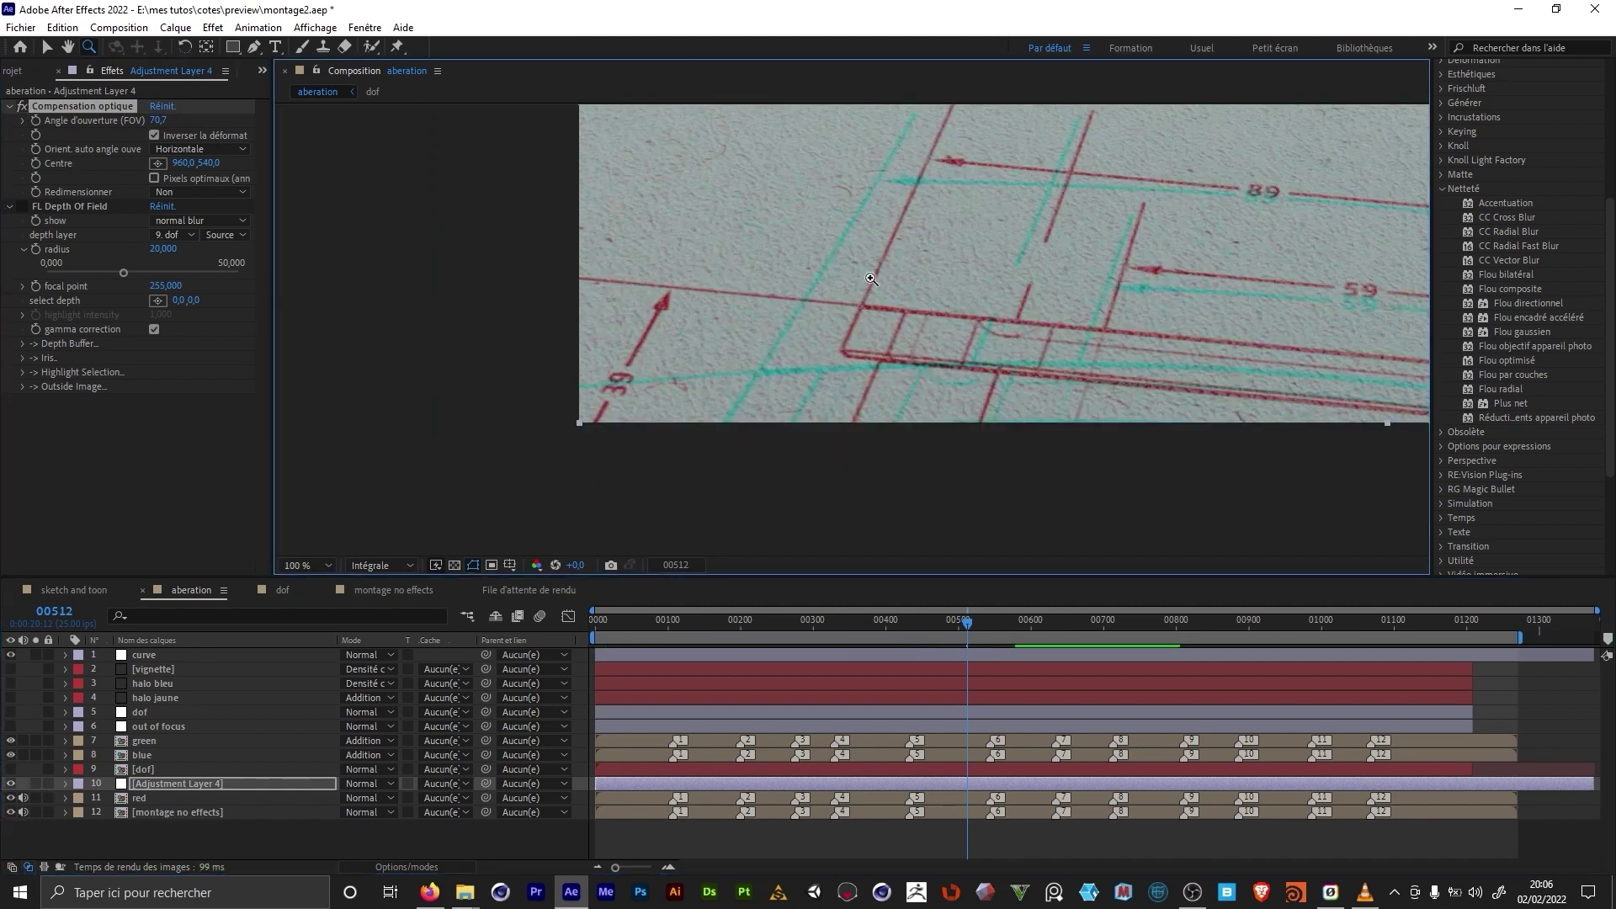
click(136, 755)
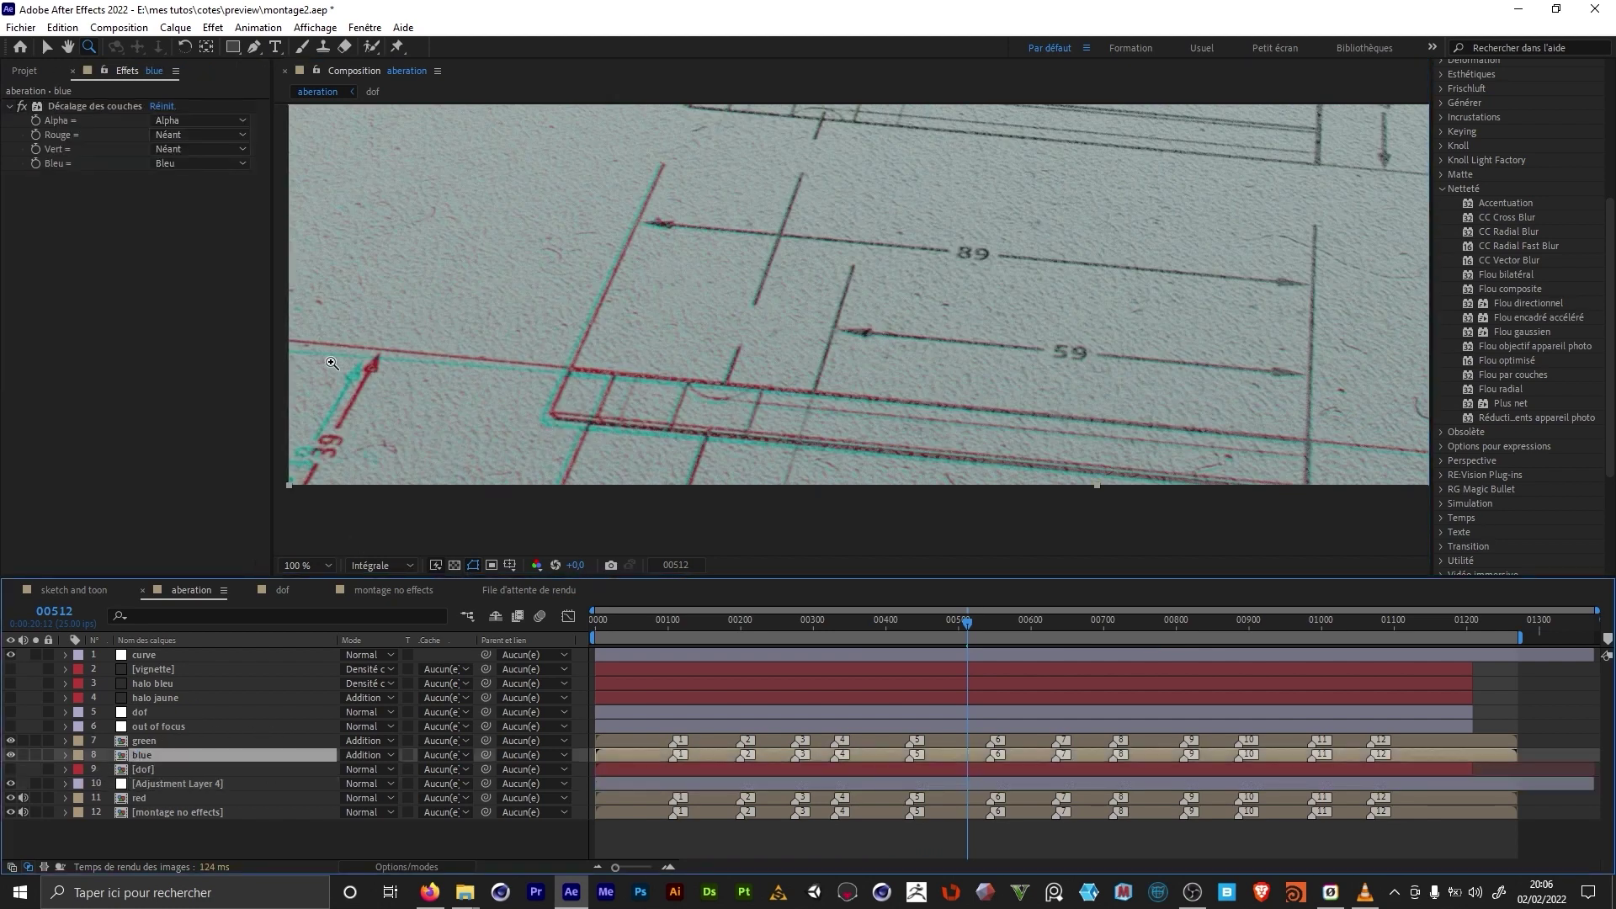
key(h)
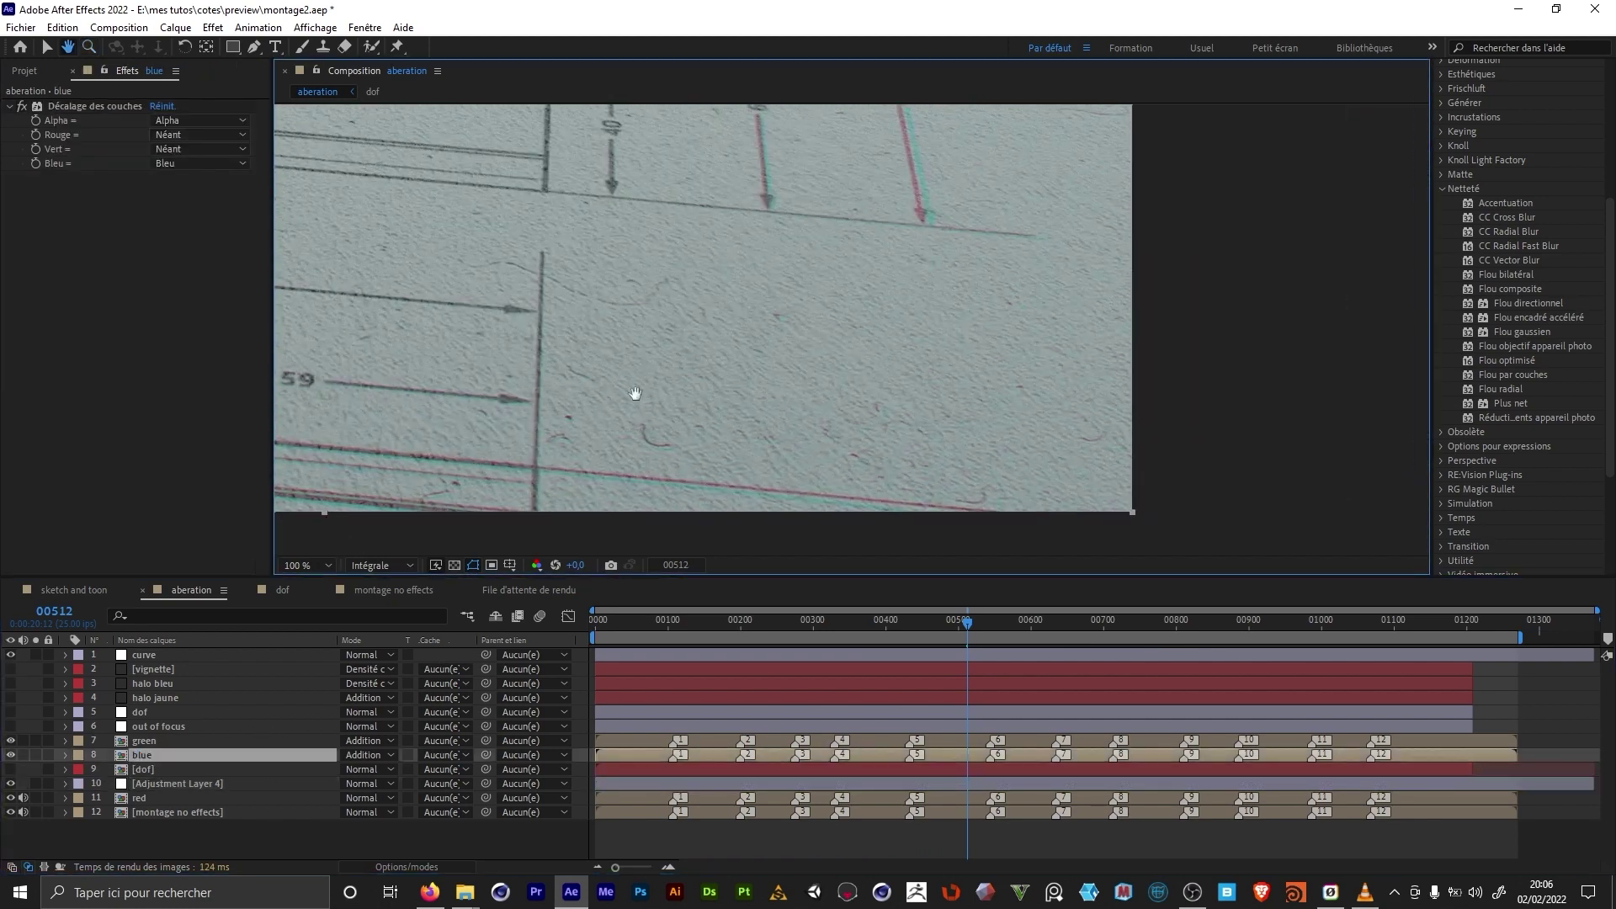